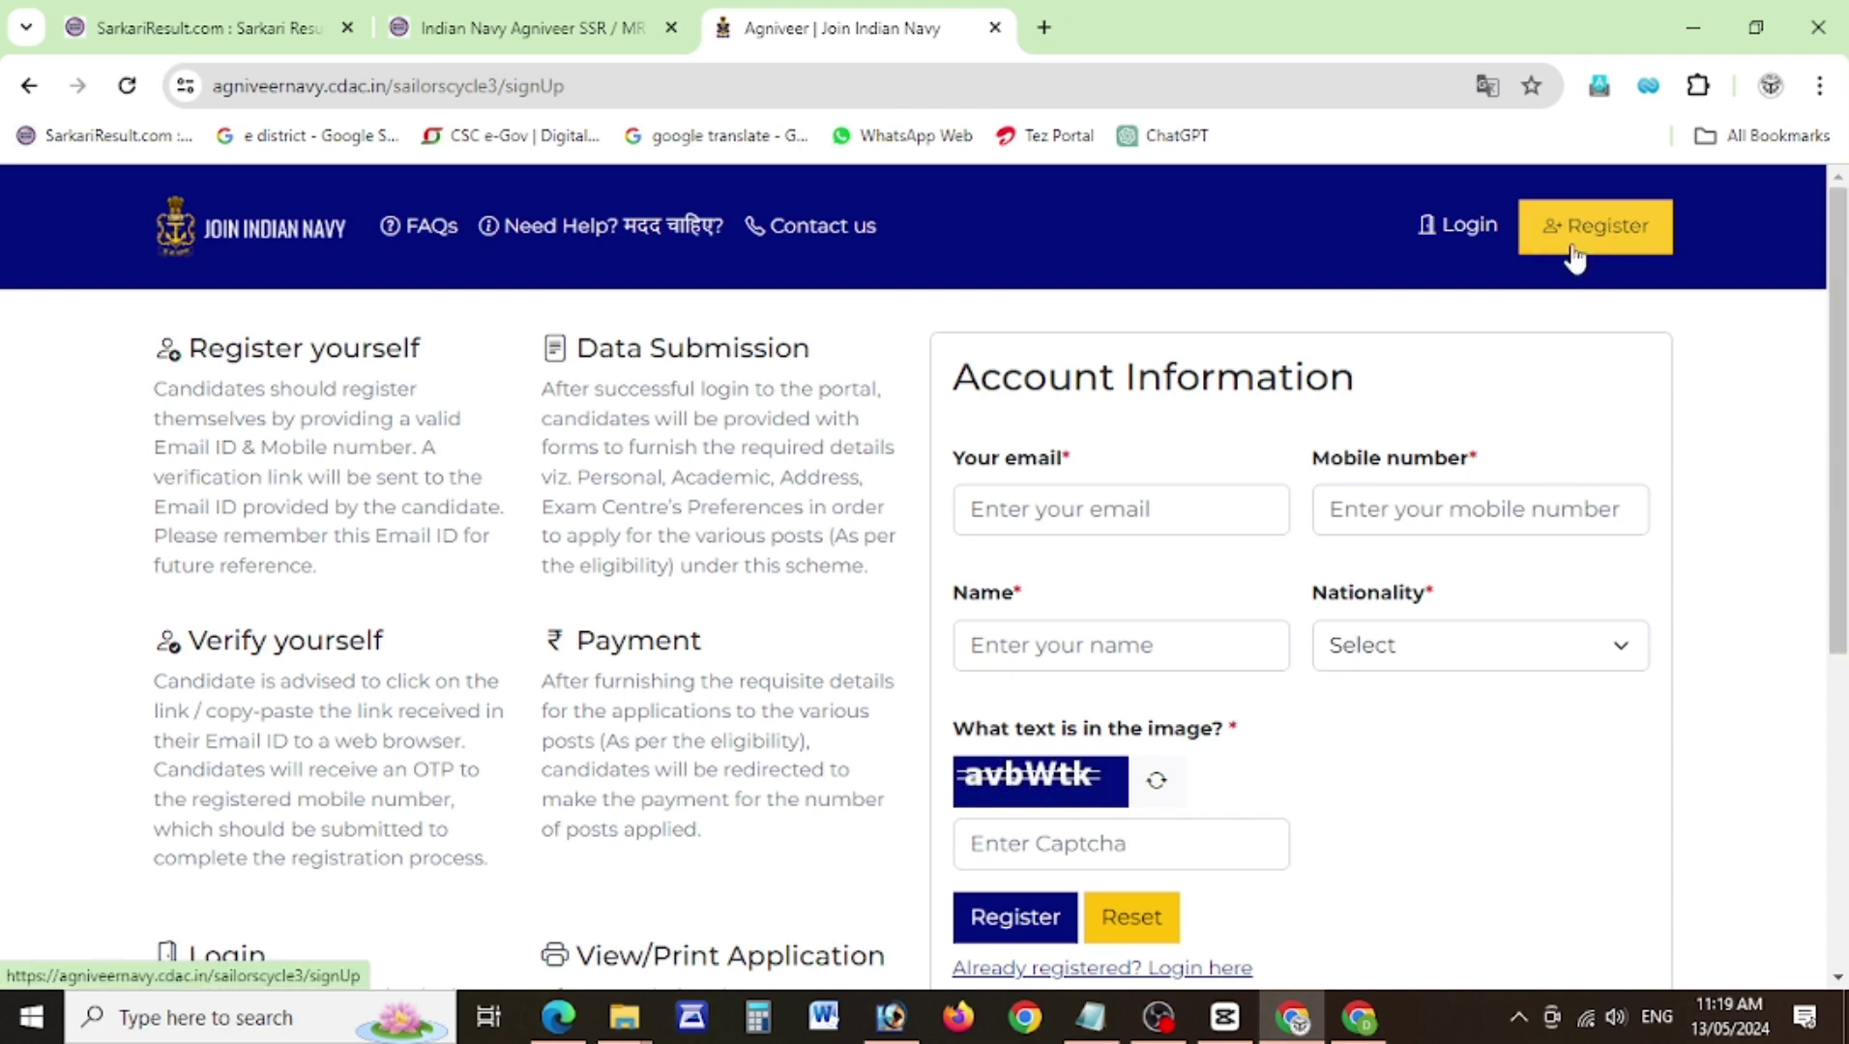
# Go through the email, mobile and name fields and set Nationality to Indian.
pyautogui.click(1091, 510)
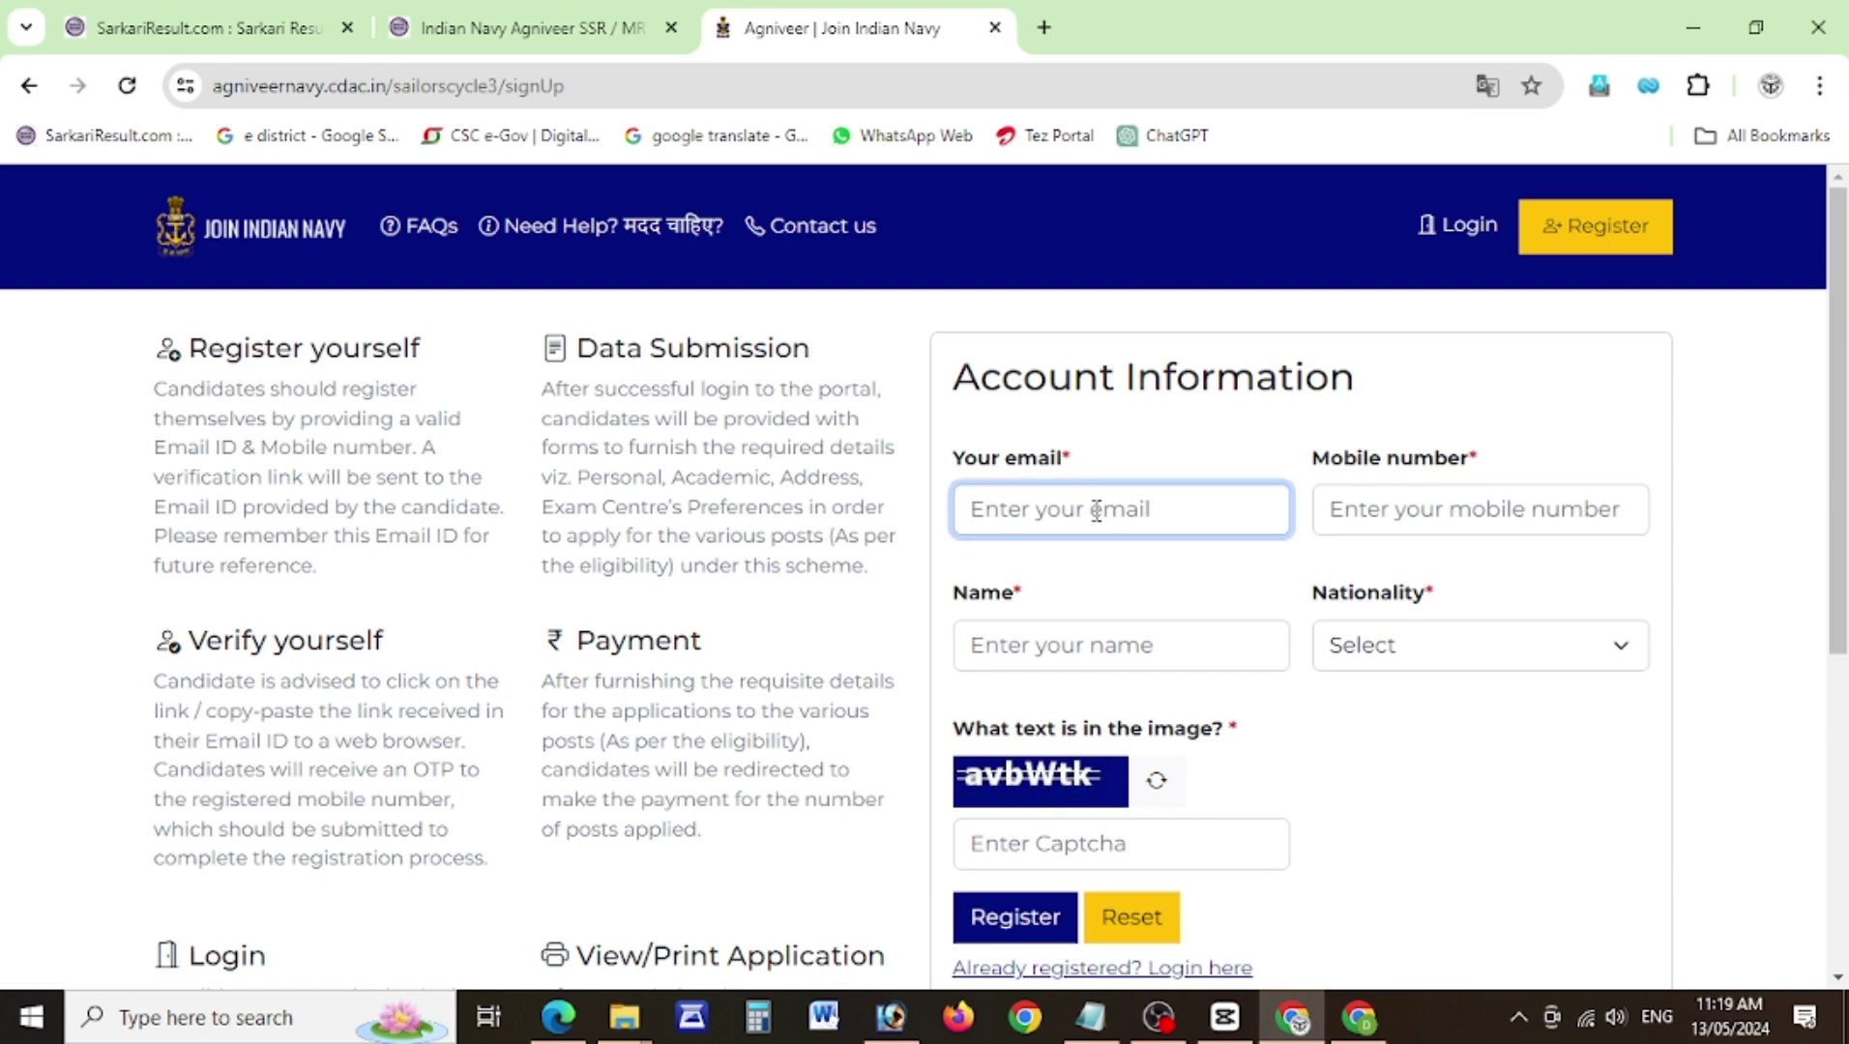
pyautogui.click(1403, 513)
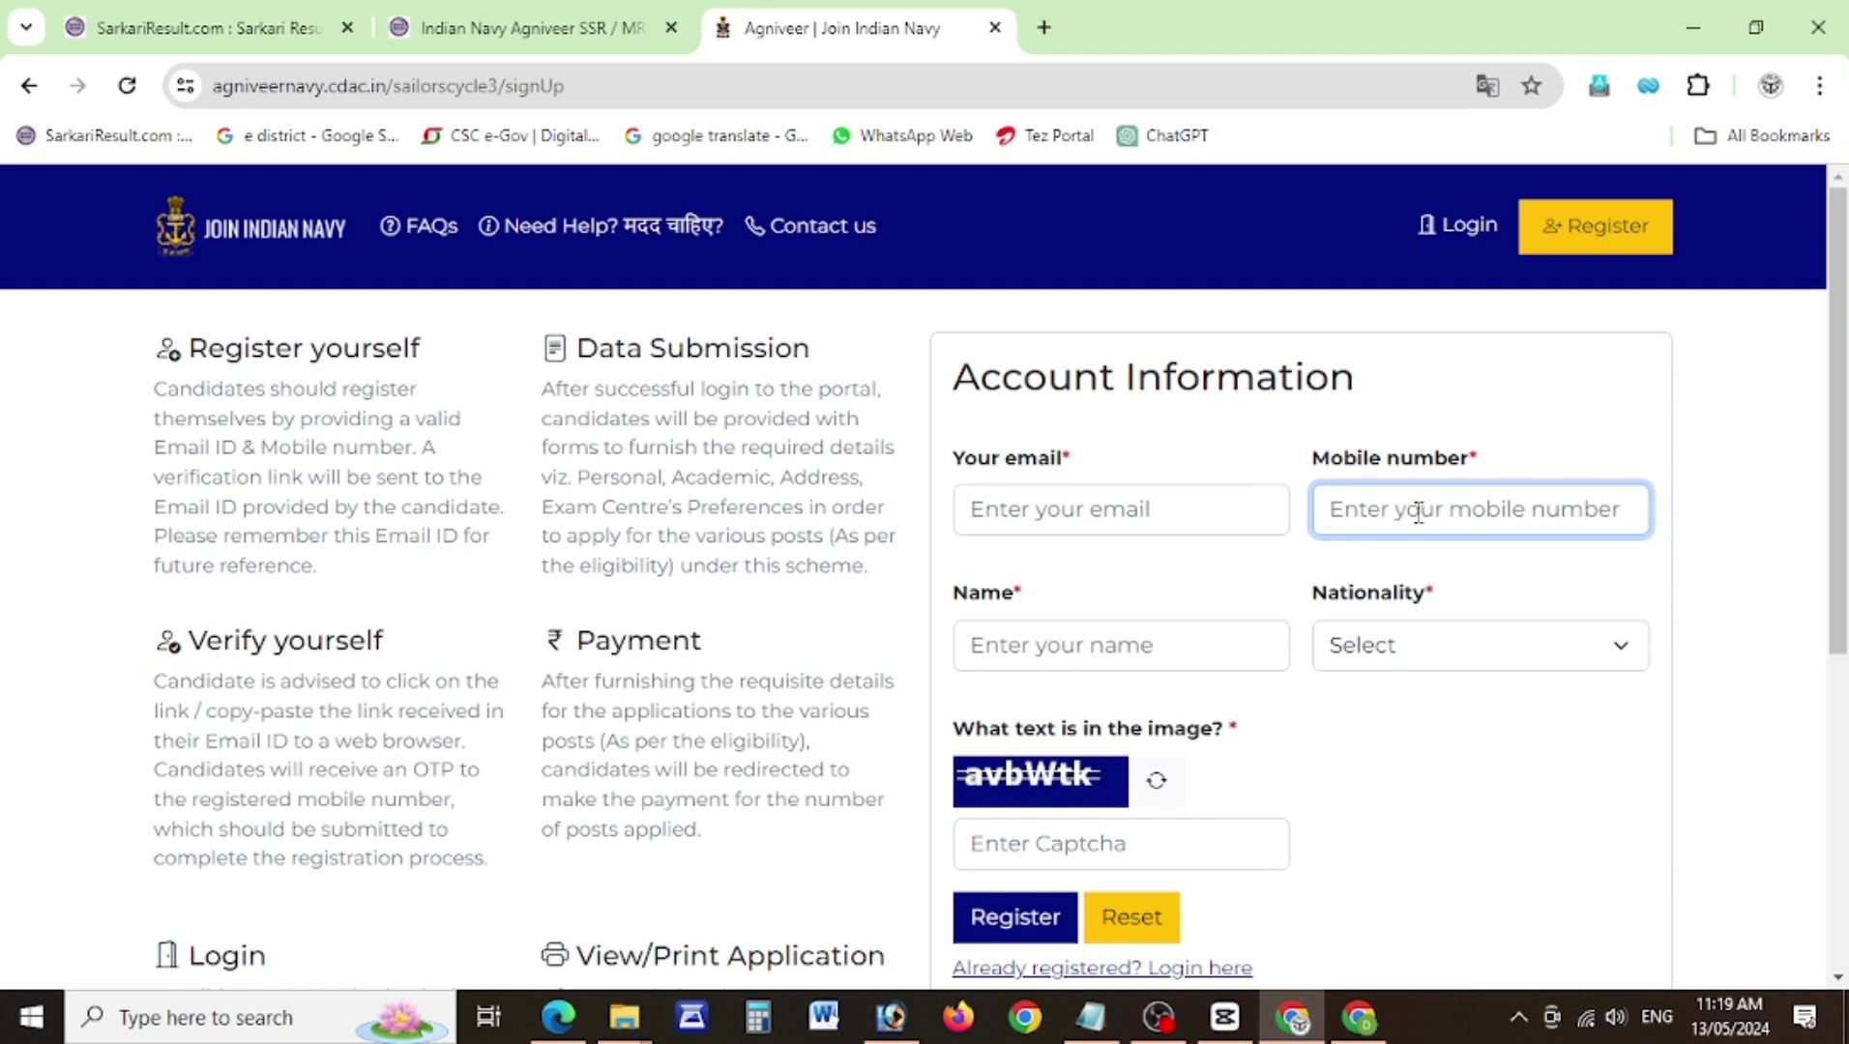
pyautogui.click(1110, 658)
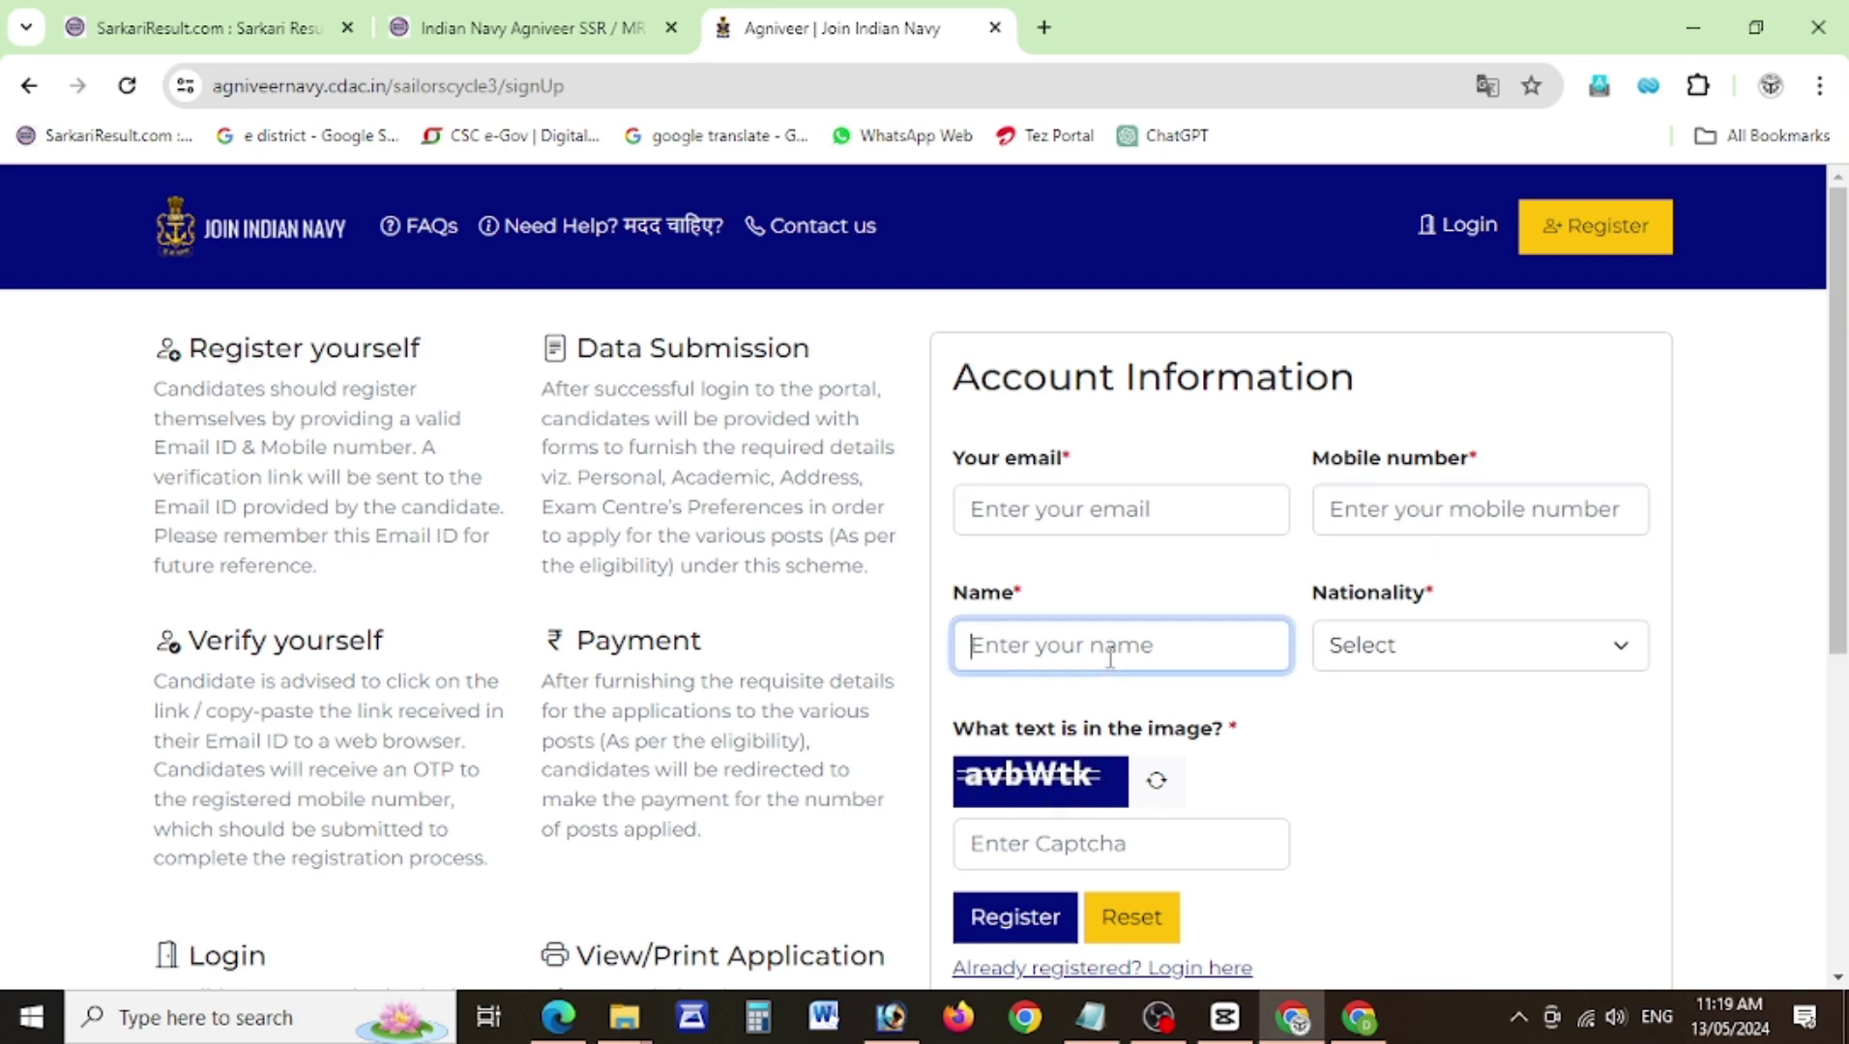
pyautogui.click(1383, 664)
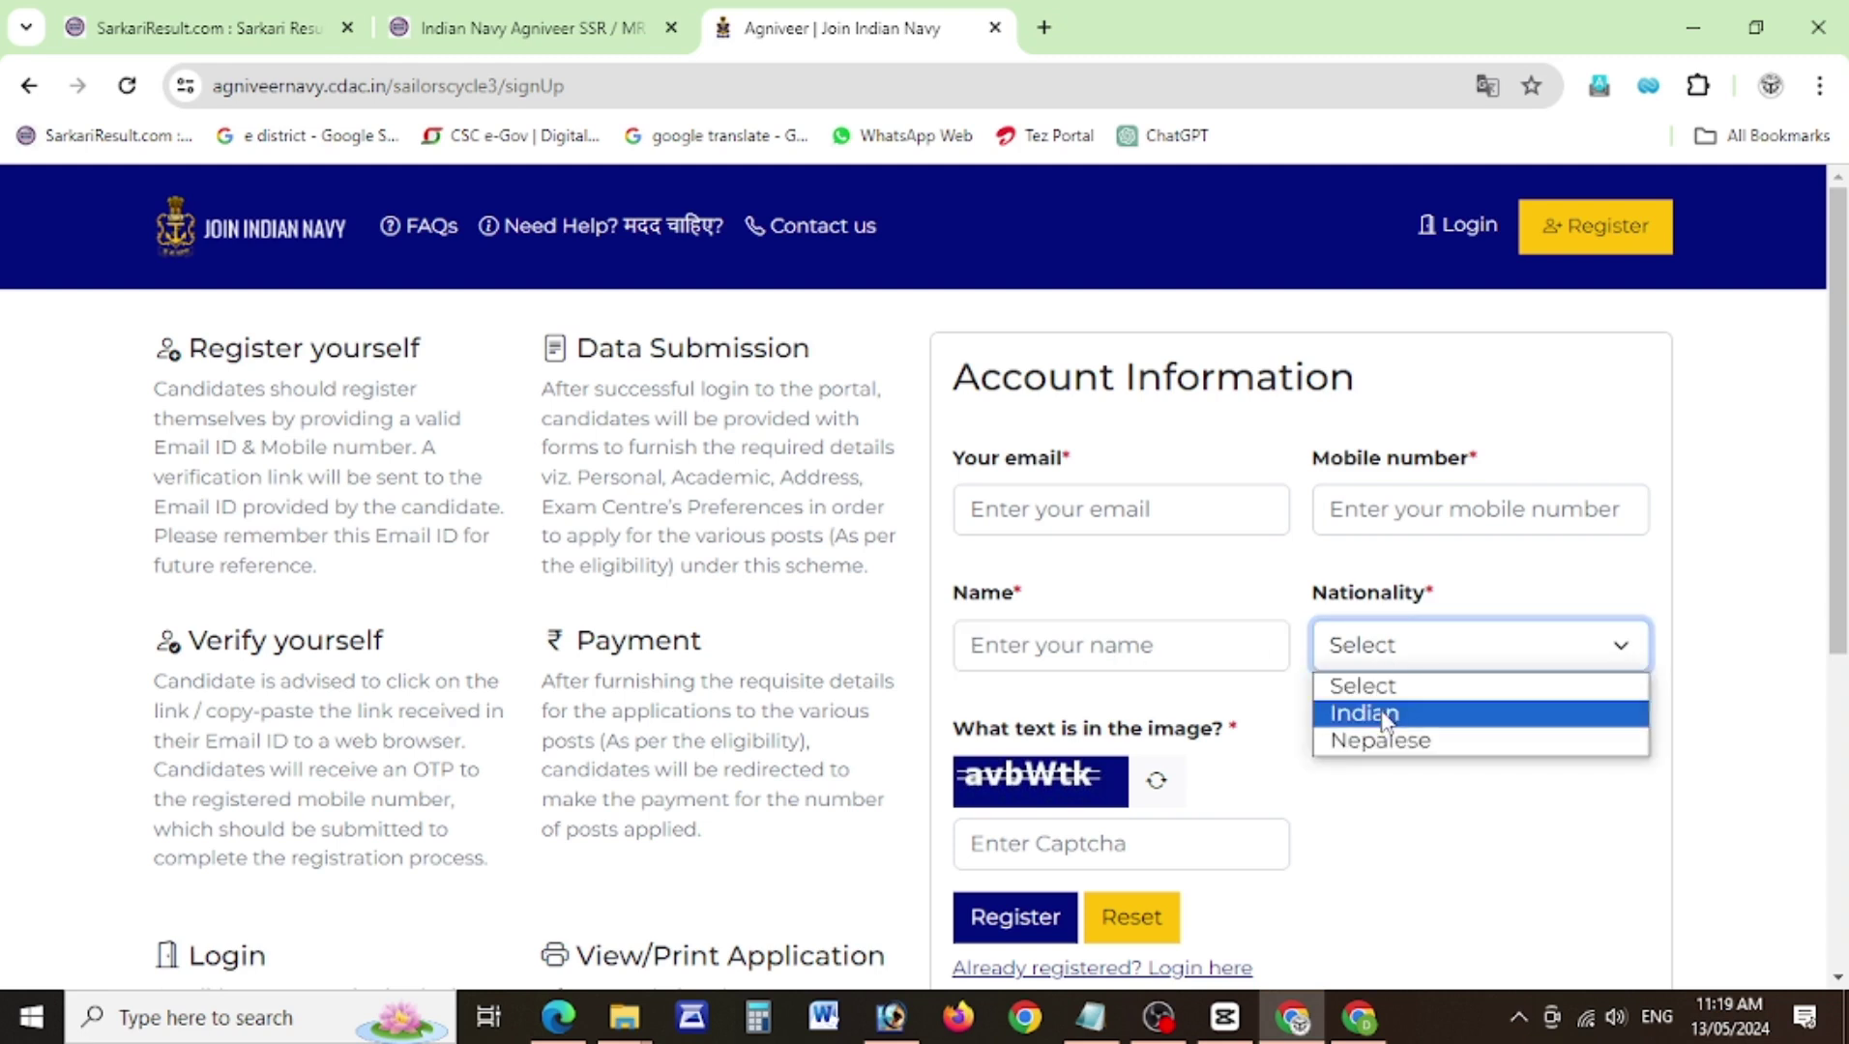
pyautogui.click(1378, 711)
# Enter the captcha answer shown on the sign-up form and go to the candidate login page.
pyautogui.click(1069, 839)
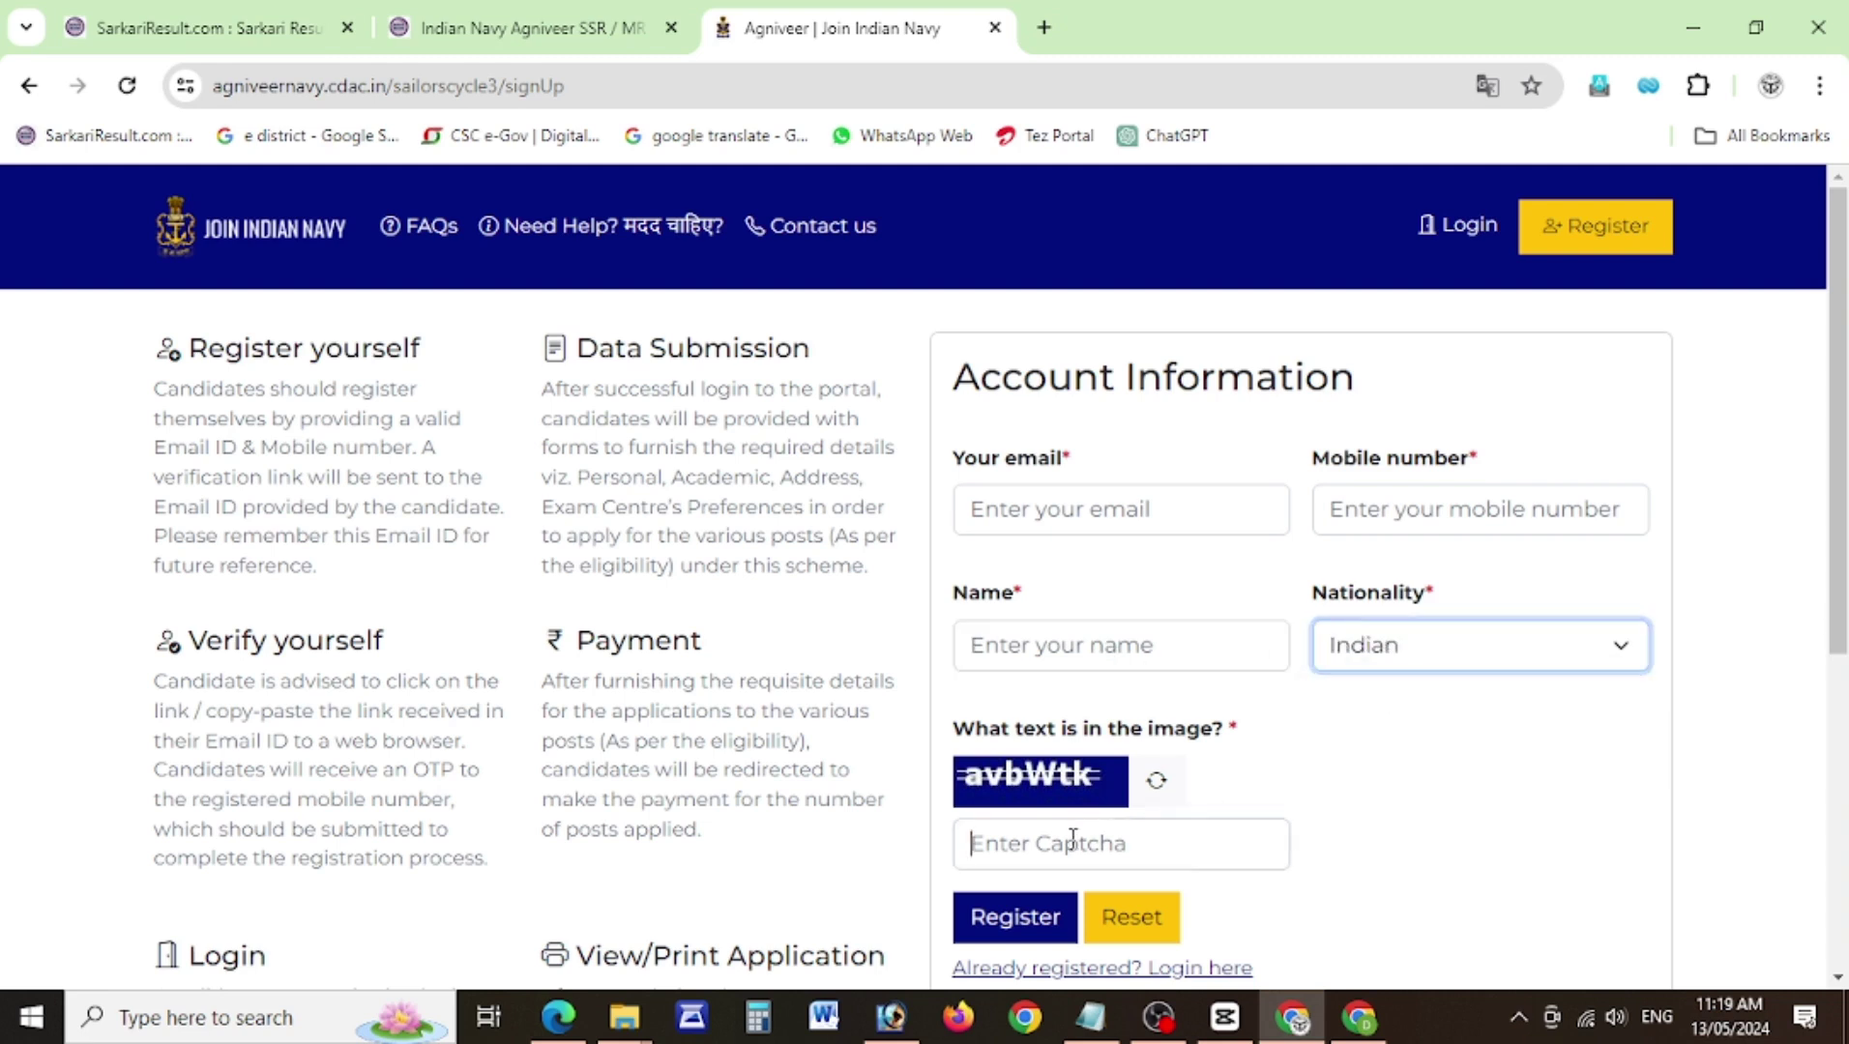
pyautogui.write('a')
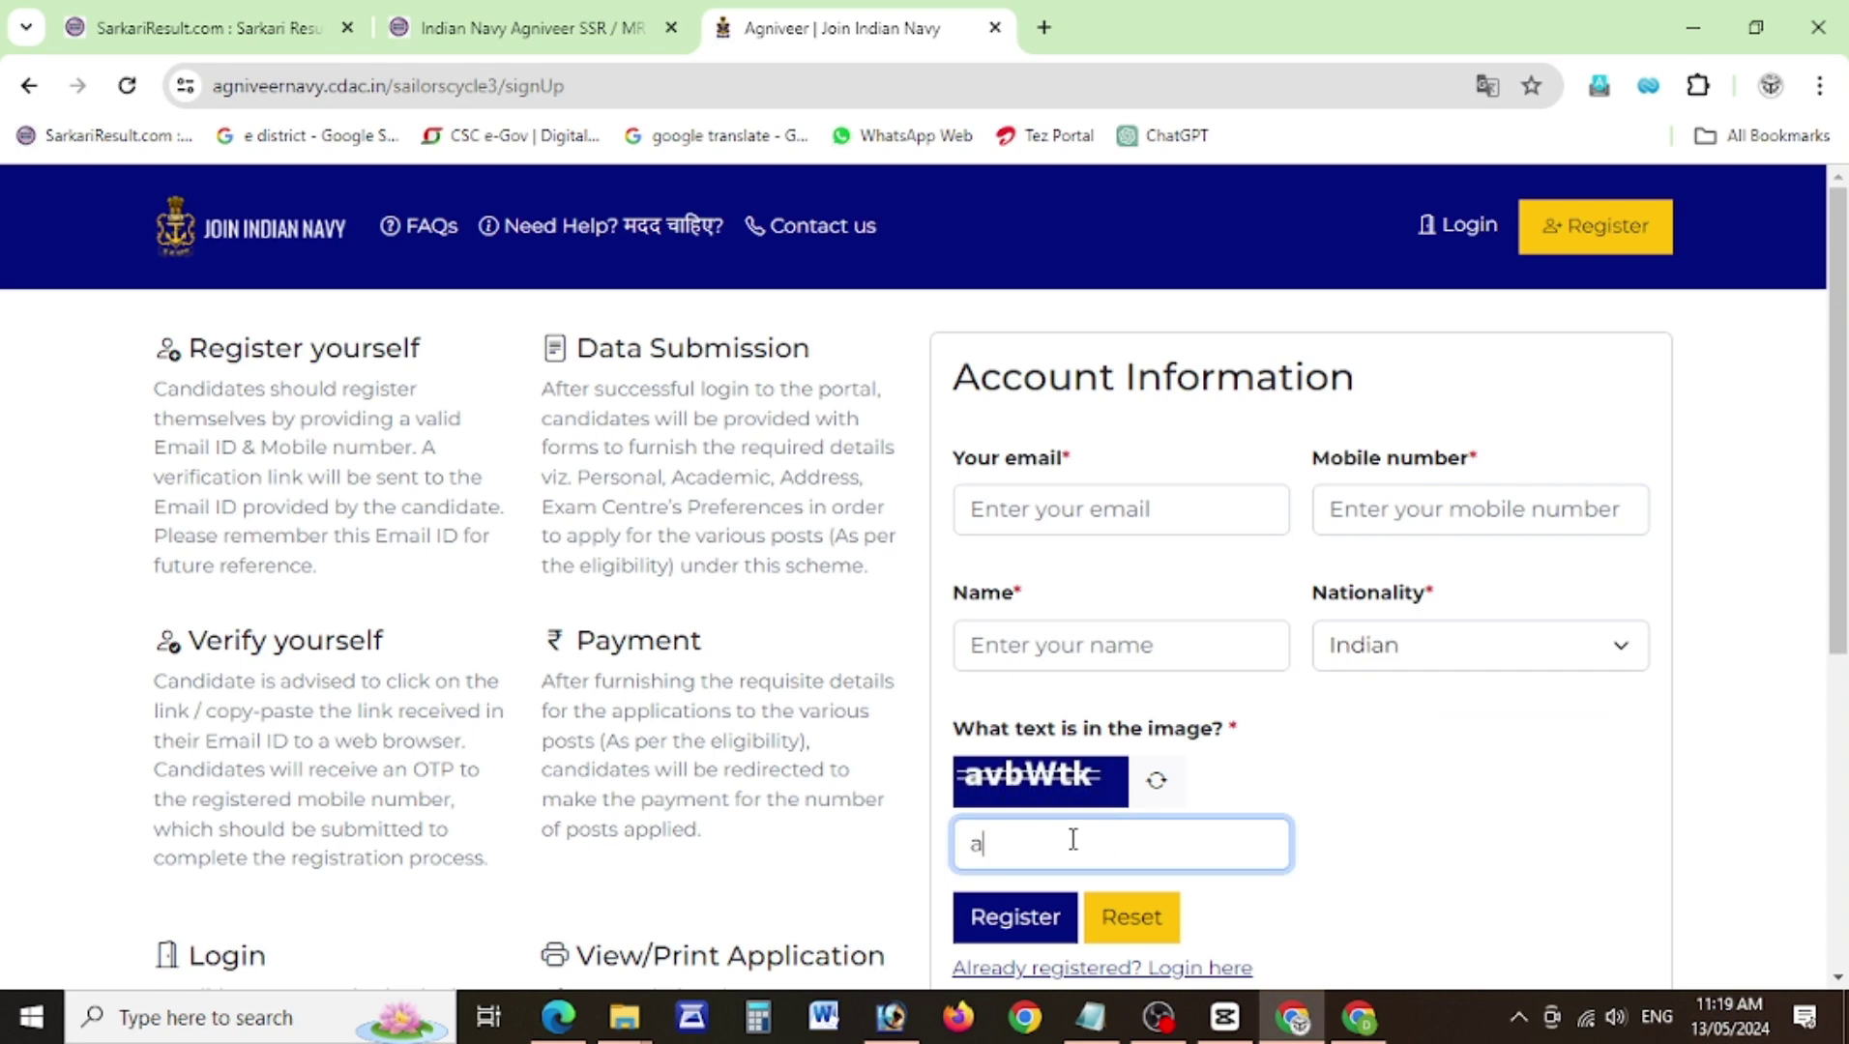
pyautogui.write('vbw')
pyautogui.click(1462, 228)
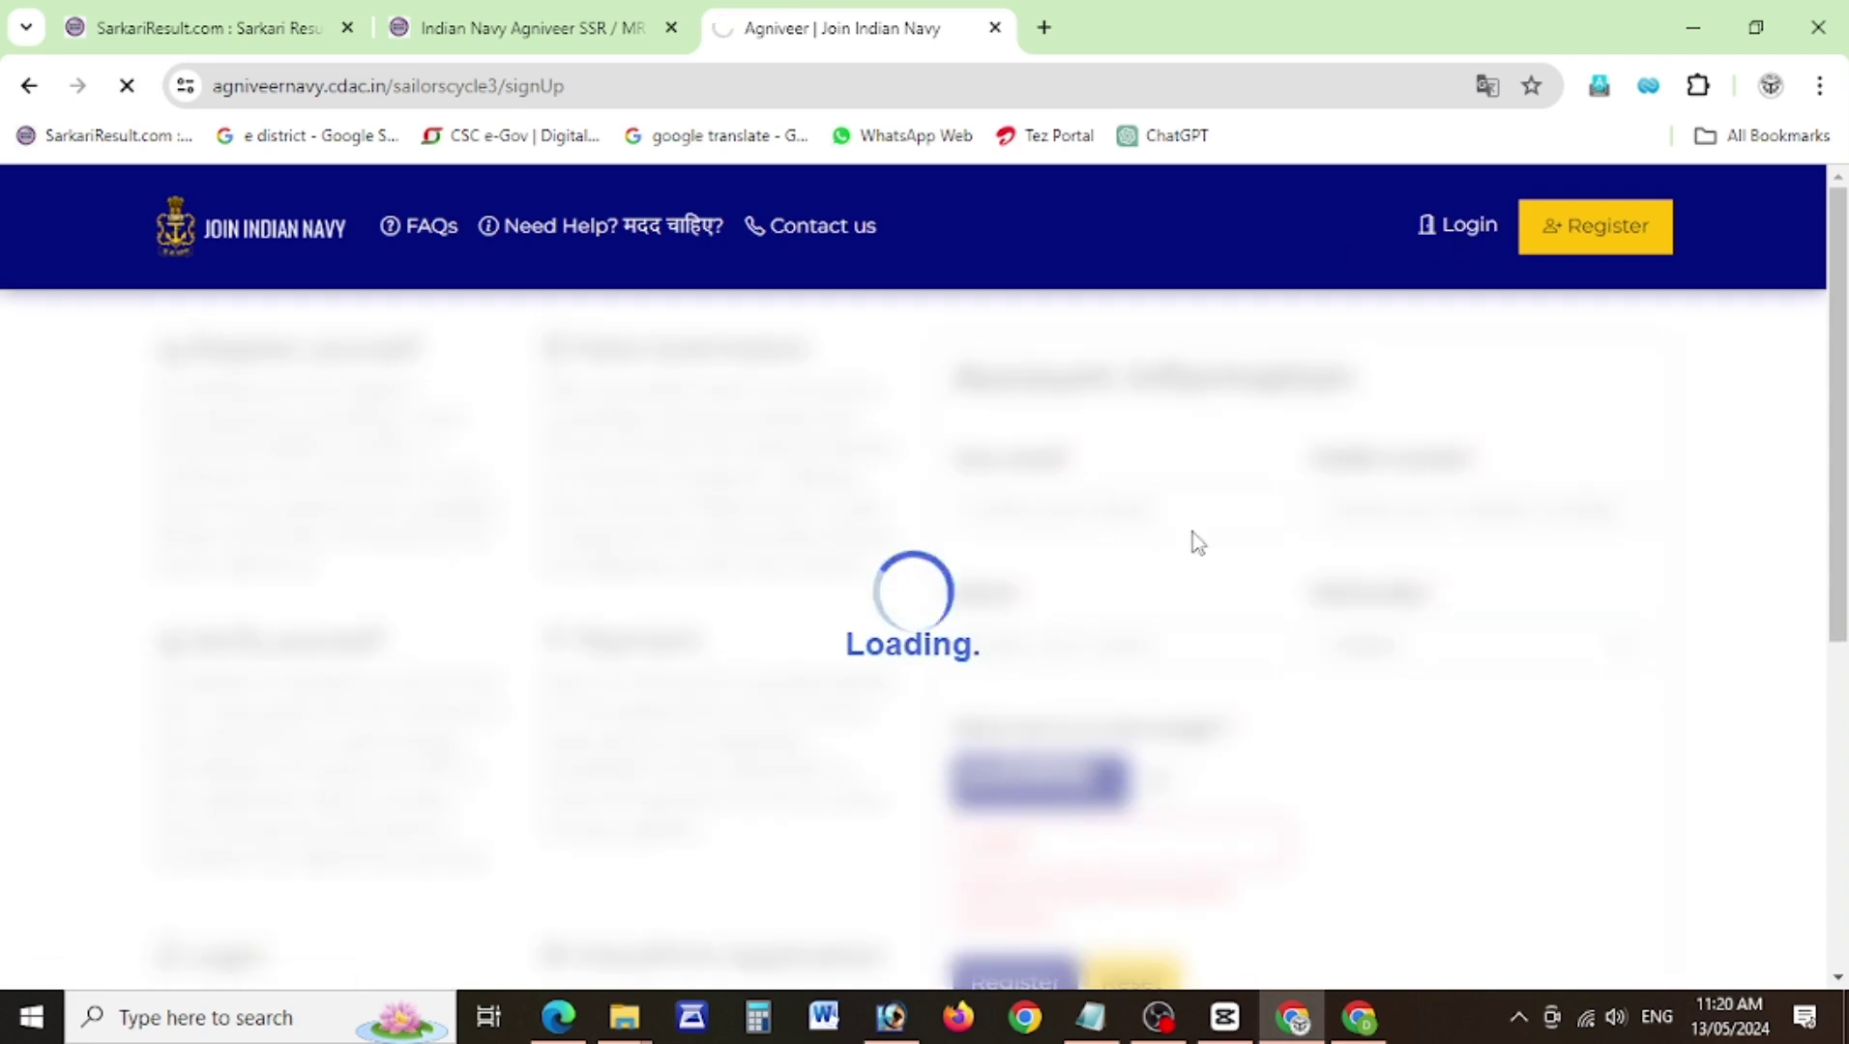
# Log in with the candidate's registered email and bring up the Domicile State list.
pyautogui.scroll(-2, 1647, 508)
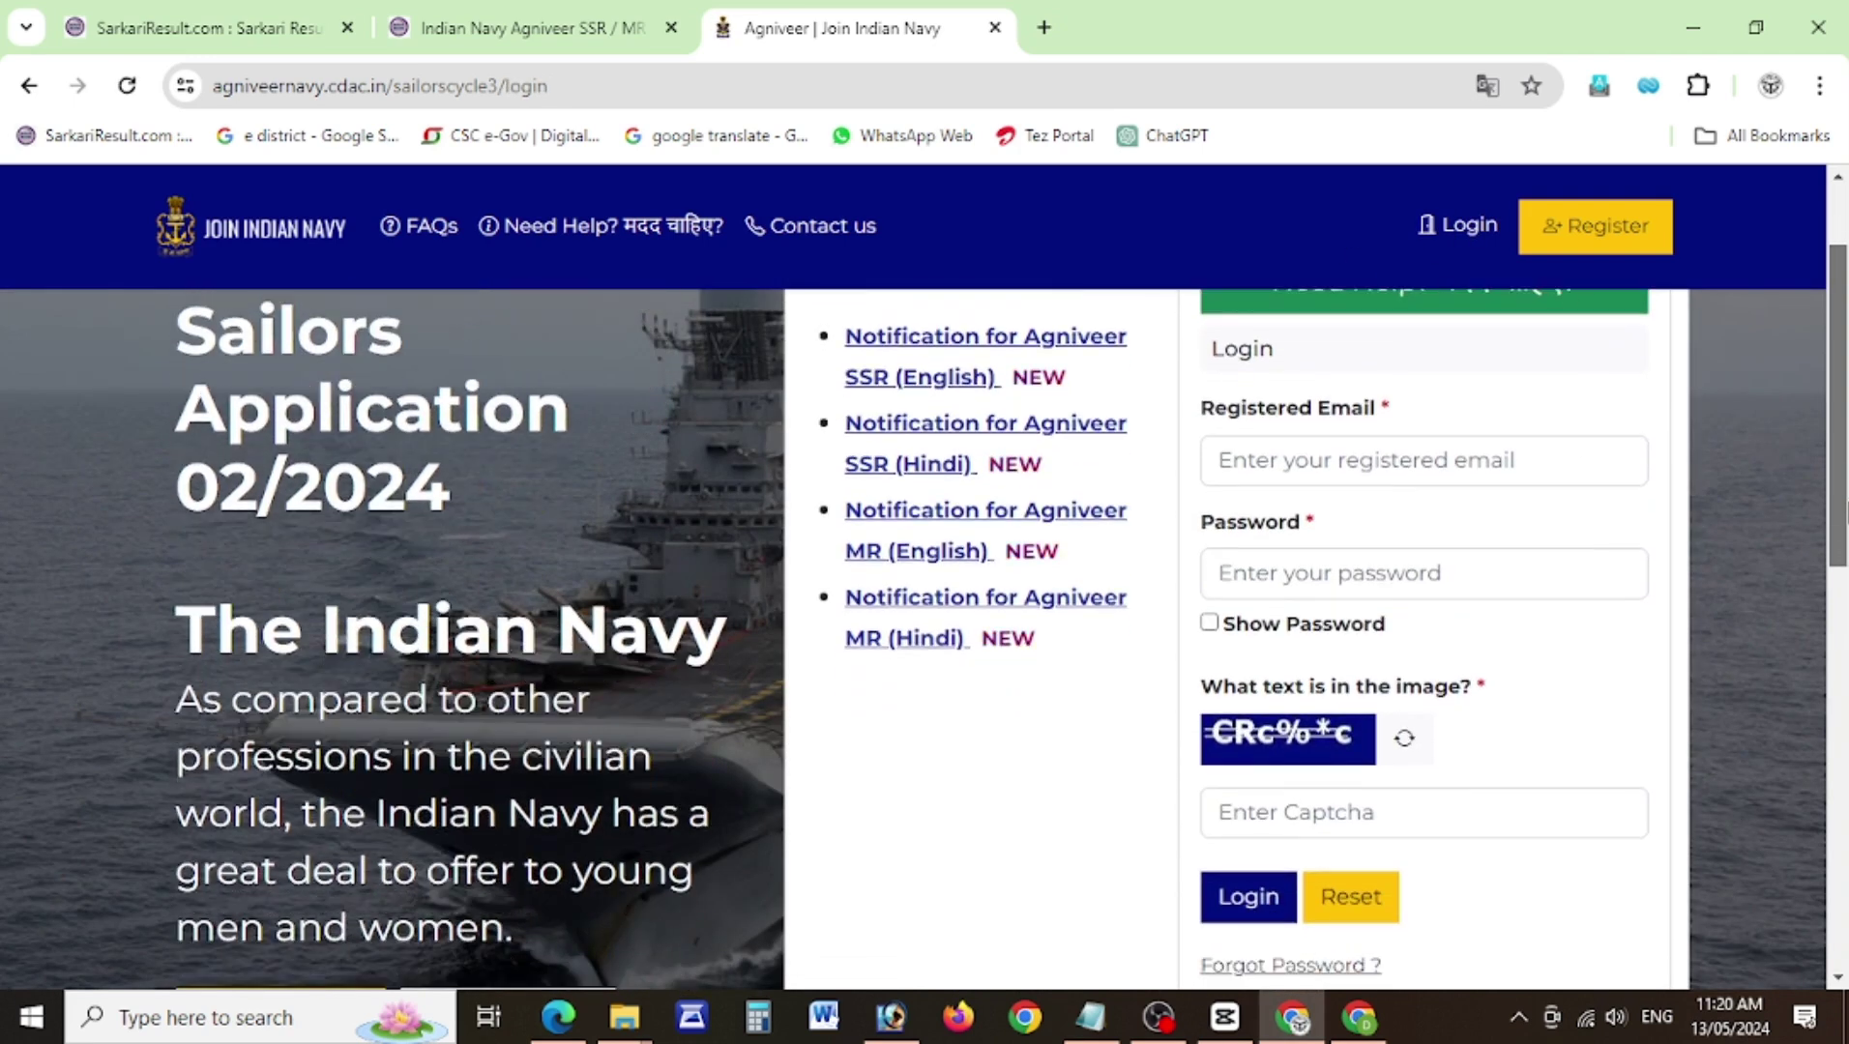
pyautogui.click(1388, 474)
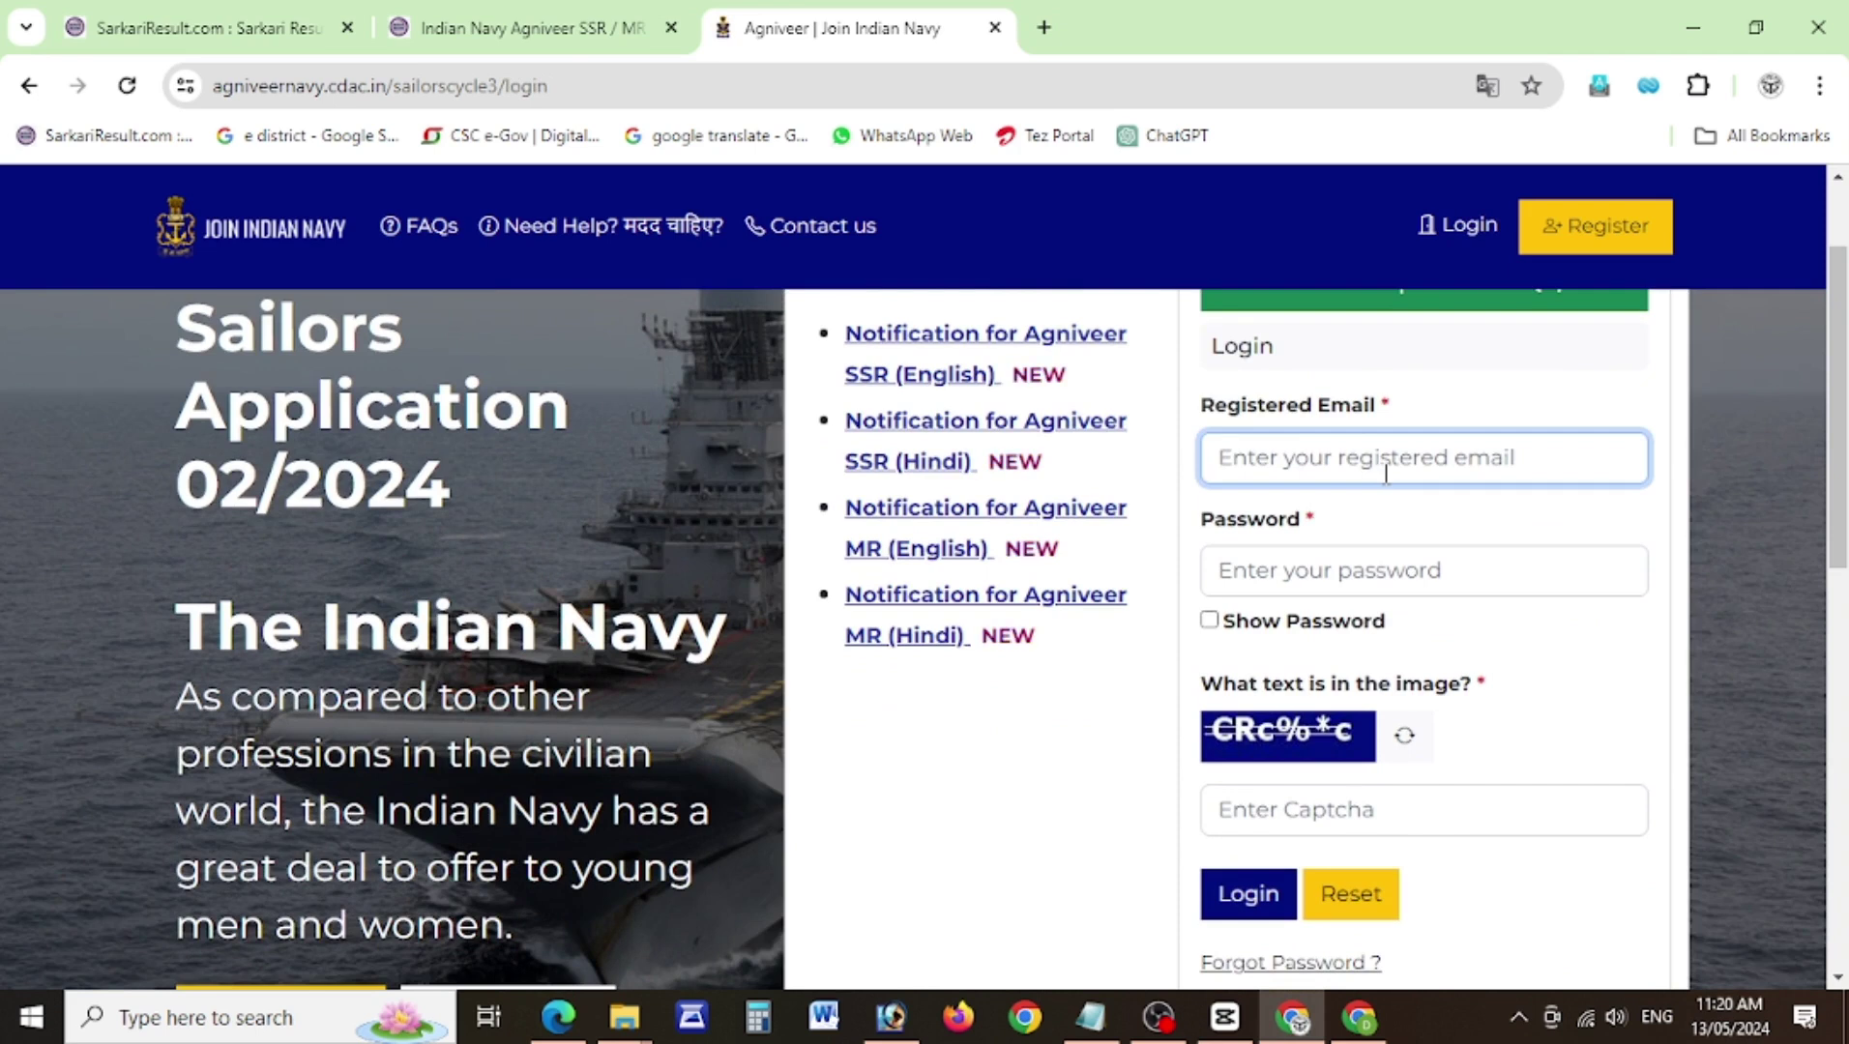
pyautogui.write('ssk')
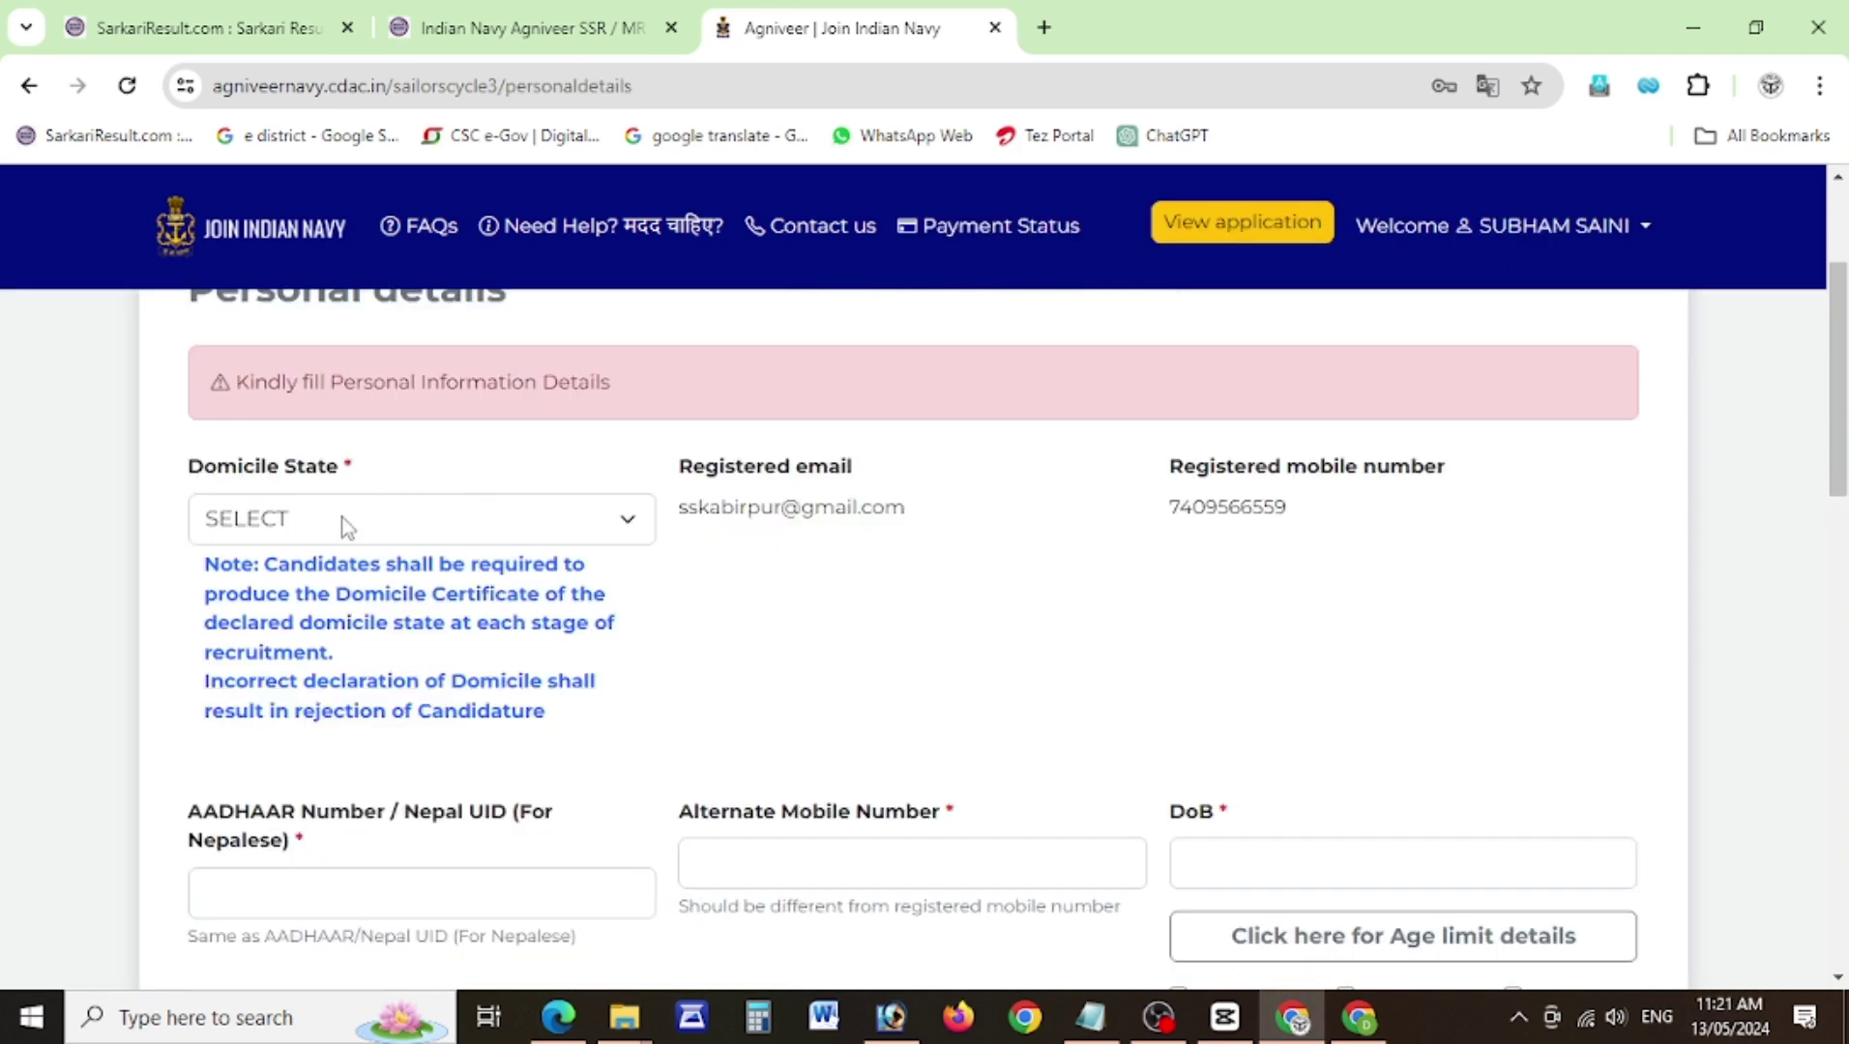
pyautogui.click(366, 528)
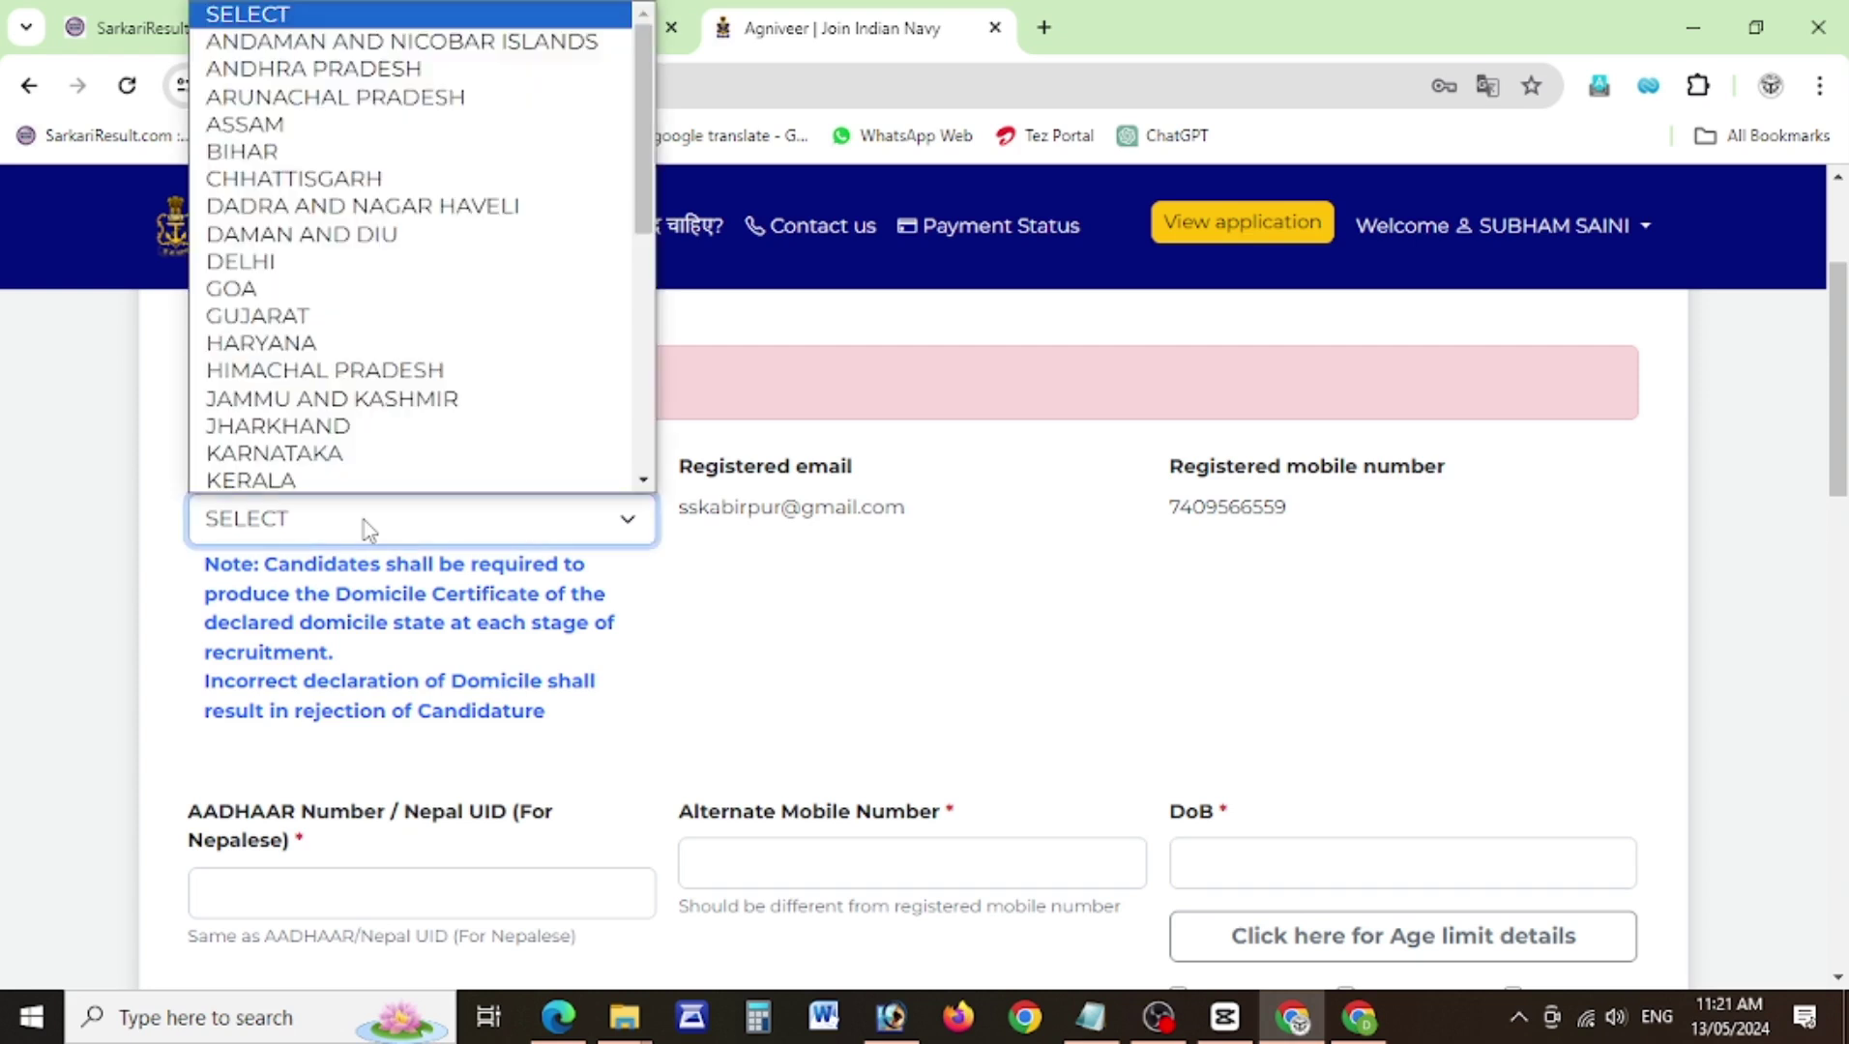
# Set Domicile State to UTTAR PRADESH and enter the Aadhaar and alternate mobile numbers.
pyautogui.press('u')
pyautogui.press('Down')
pyautogui.press('Down')
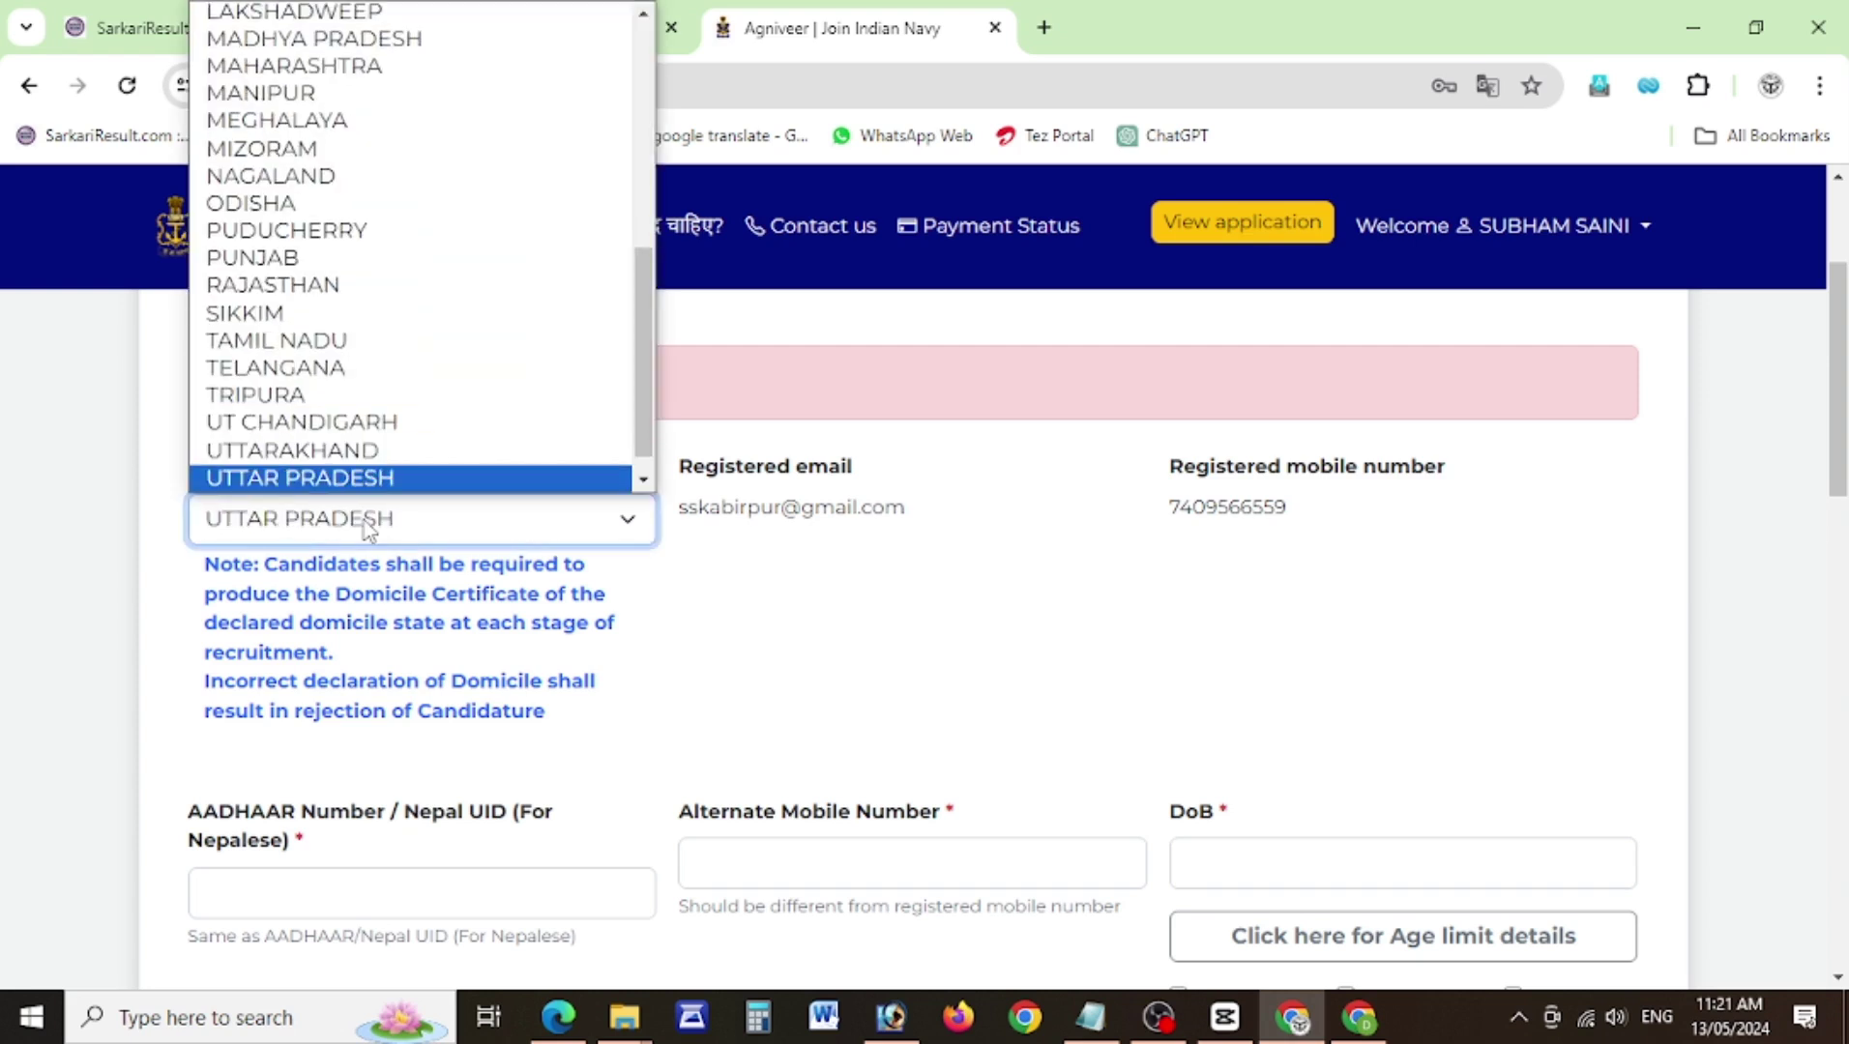
pyautogui.press('Return')
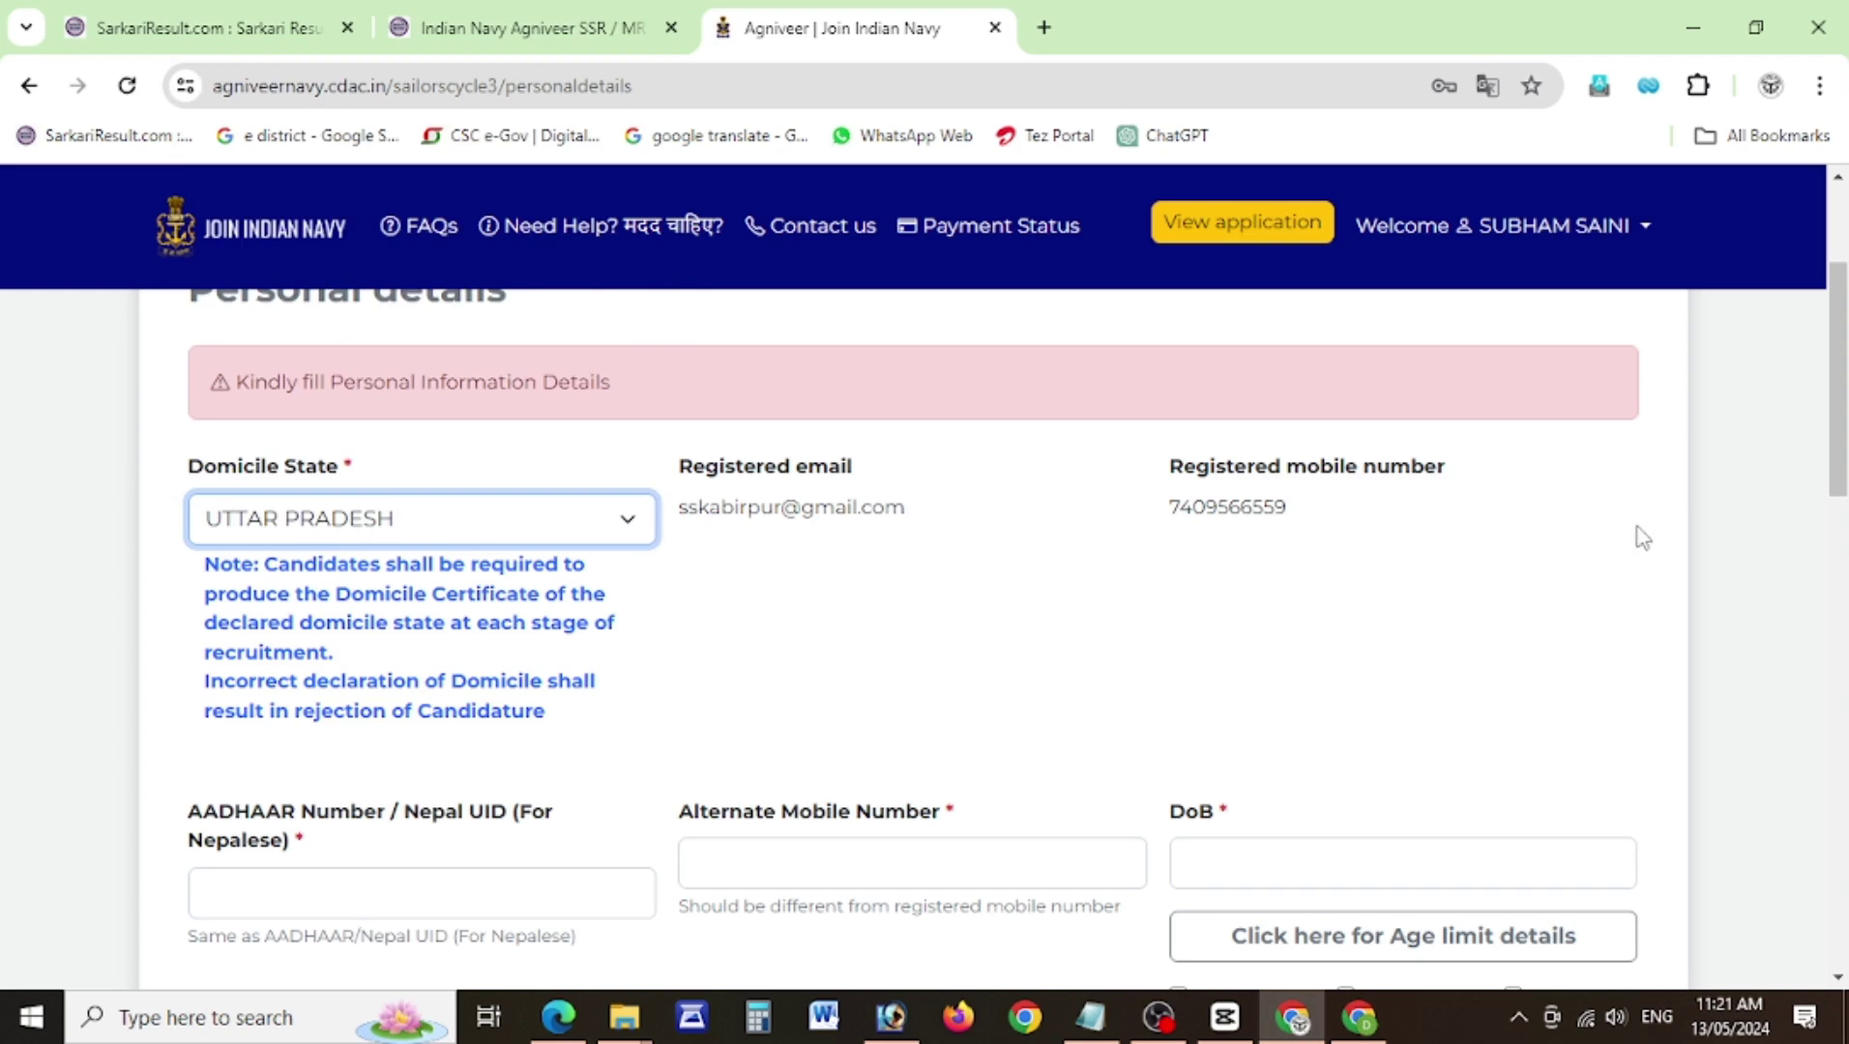
pyautogui.scroll(-4, 1845, 436)
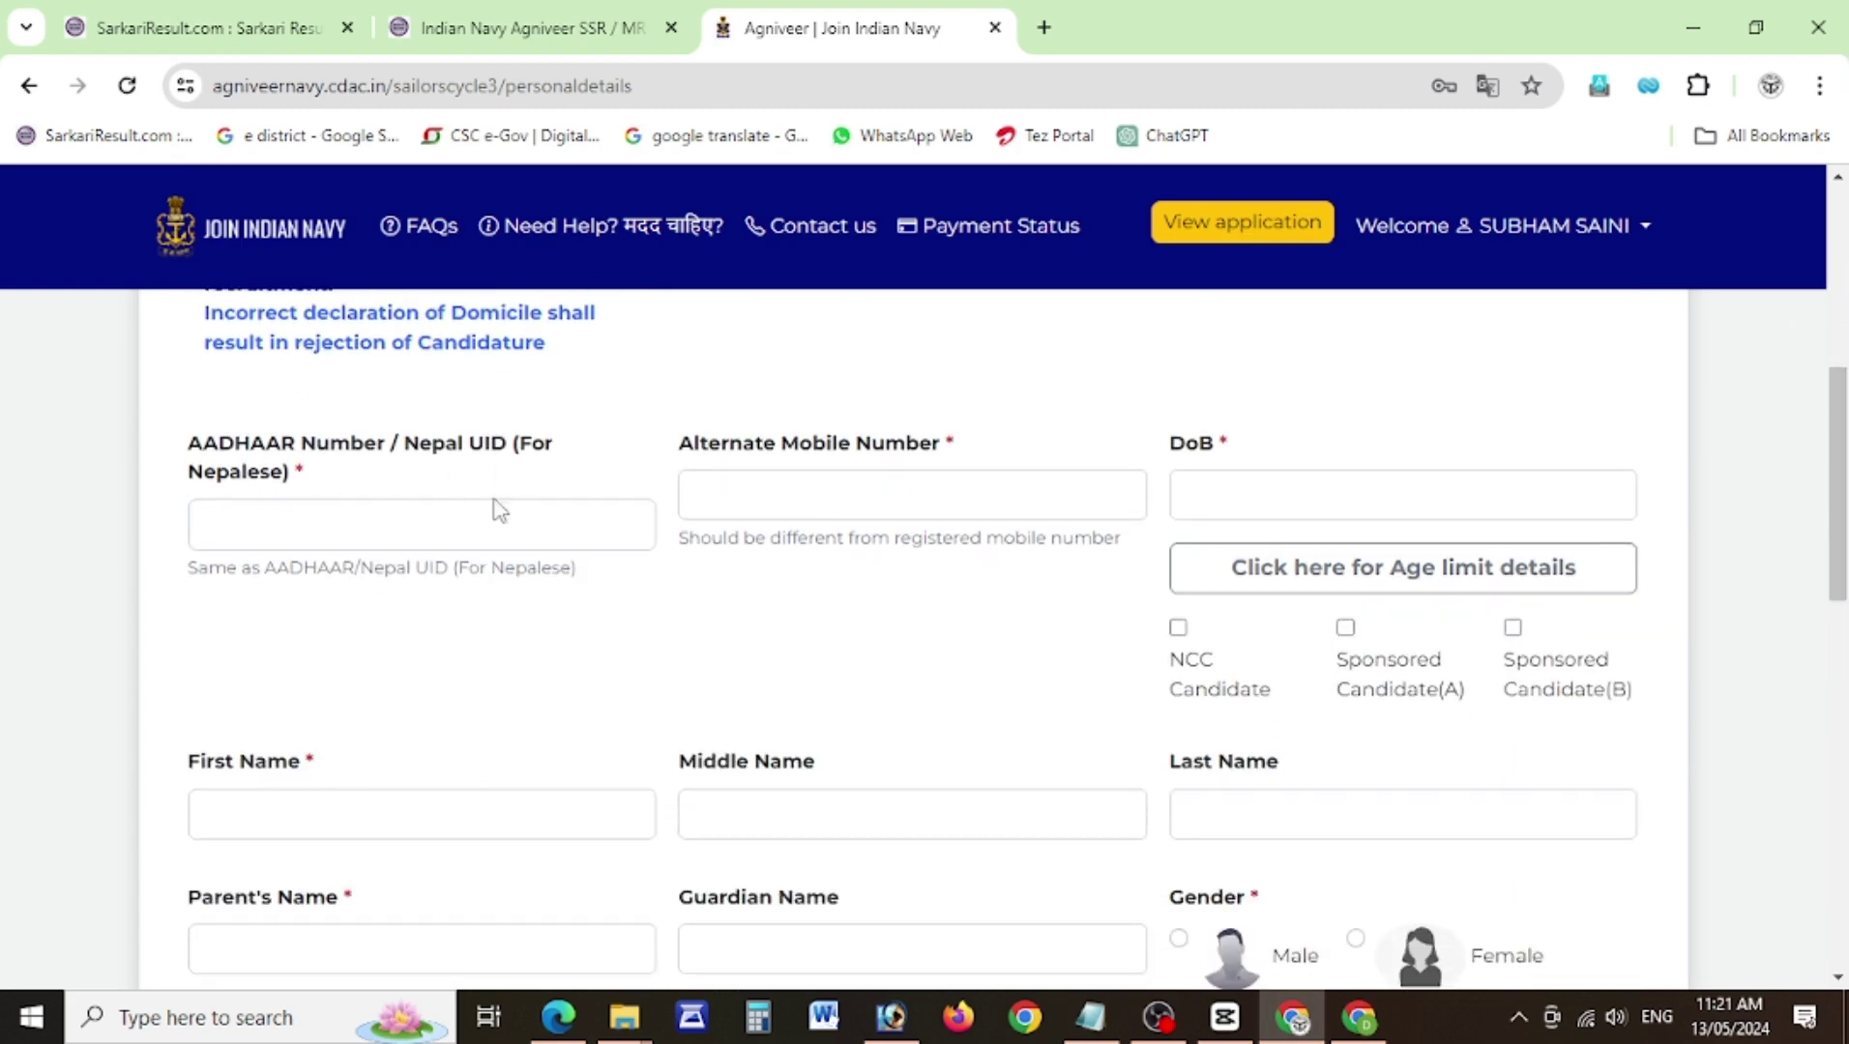
pyautogui.click(354, 532)
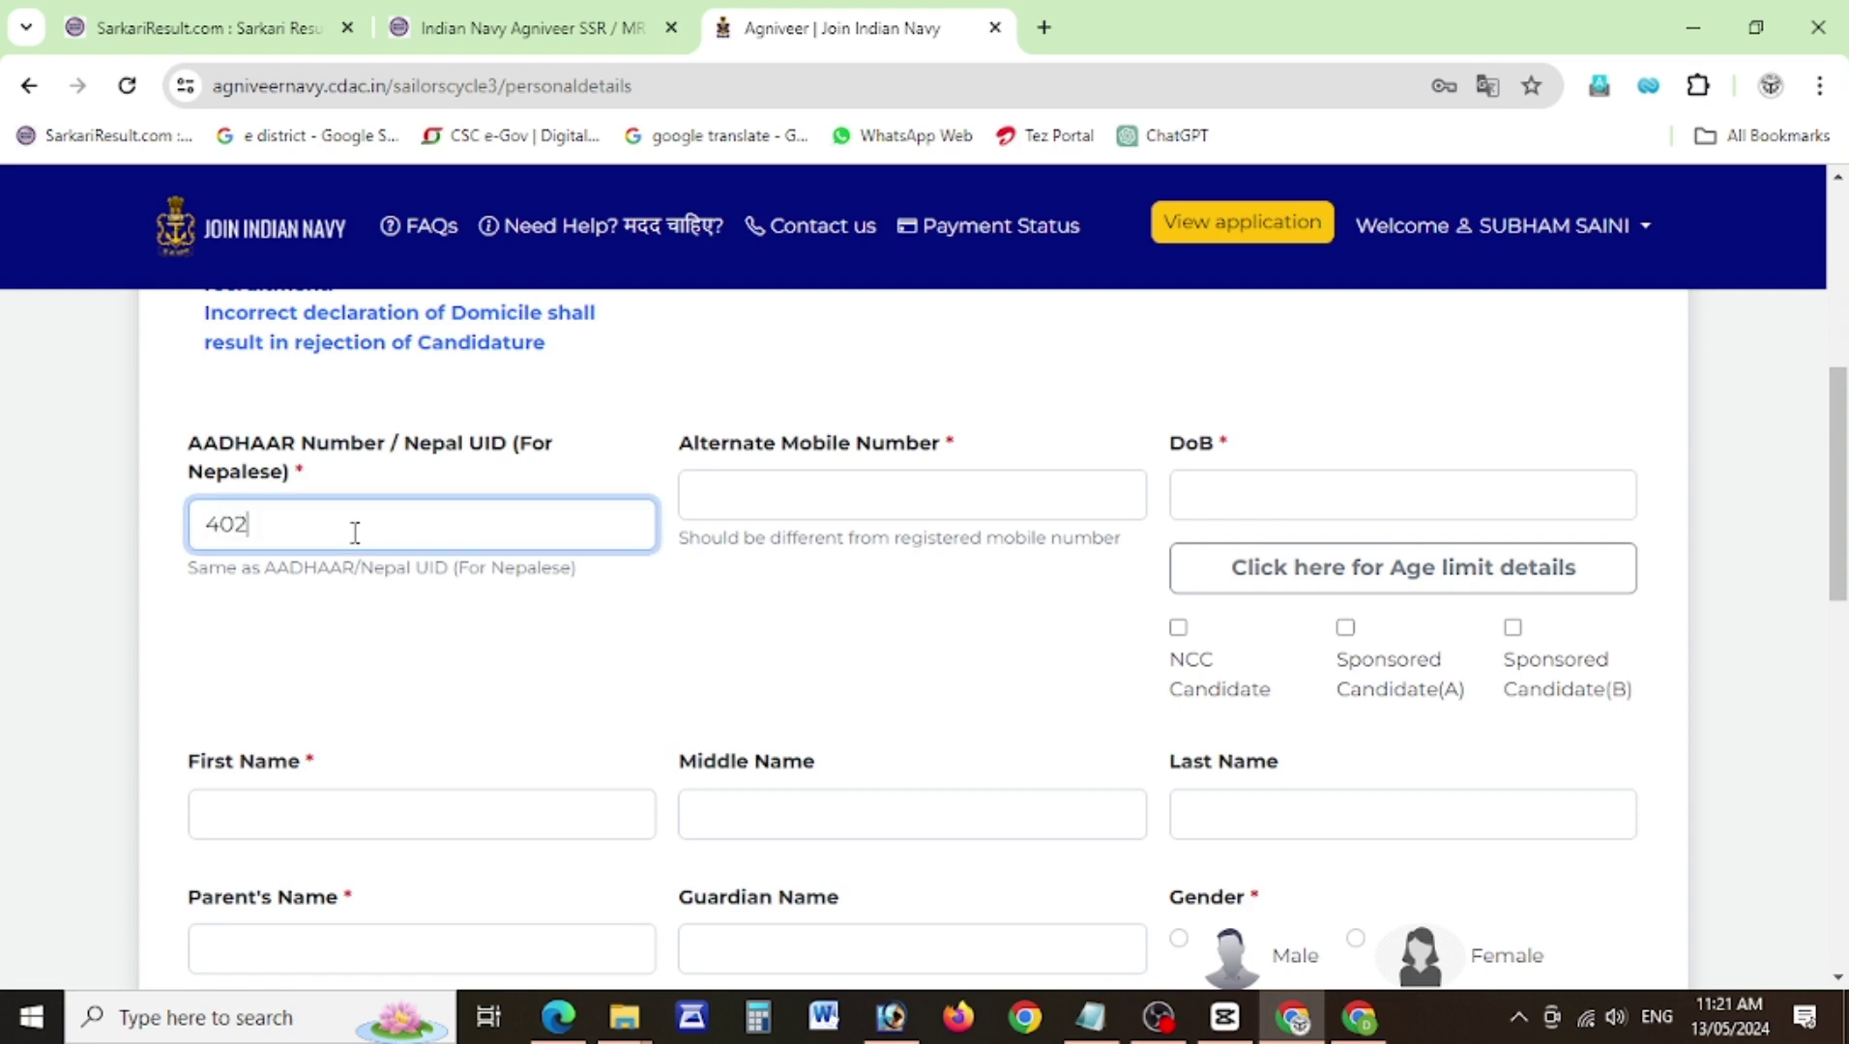
pyautogui.click(785, 510)
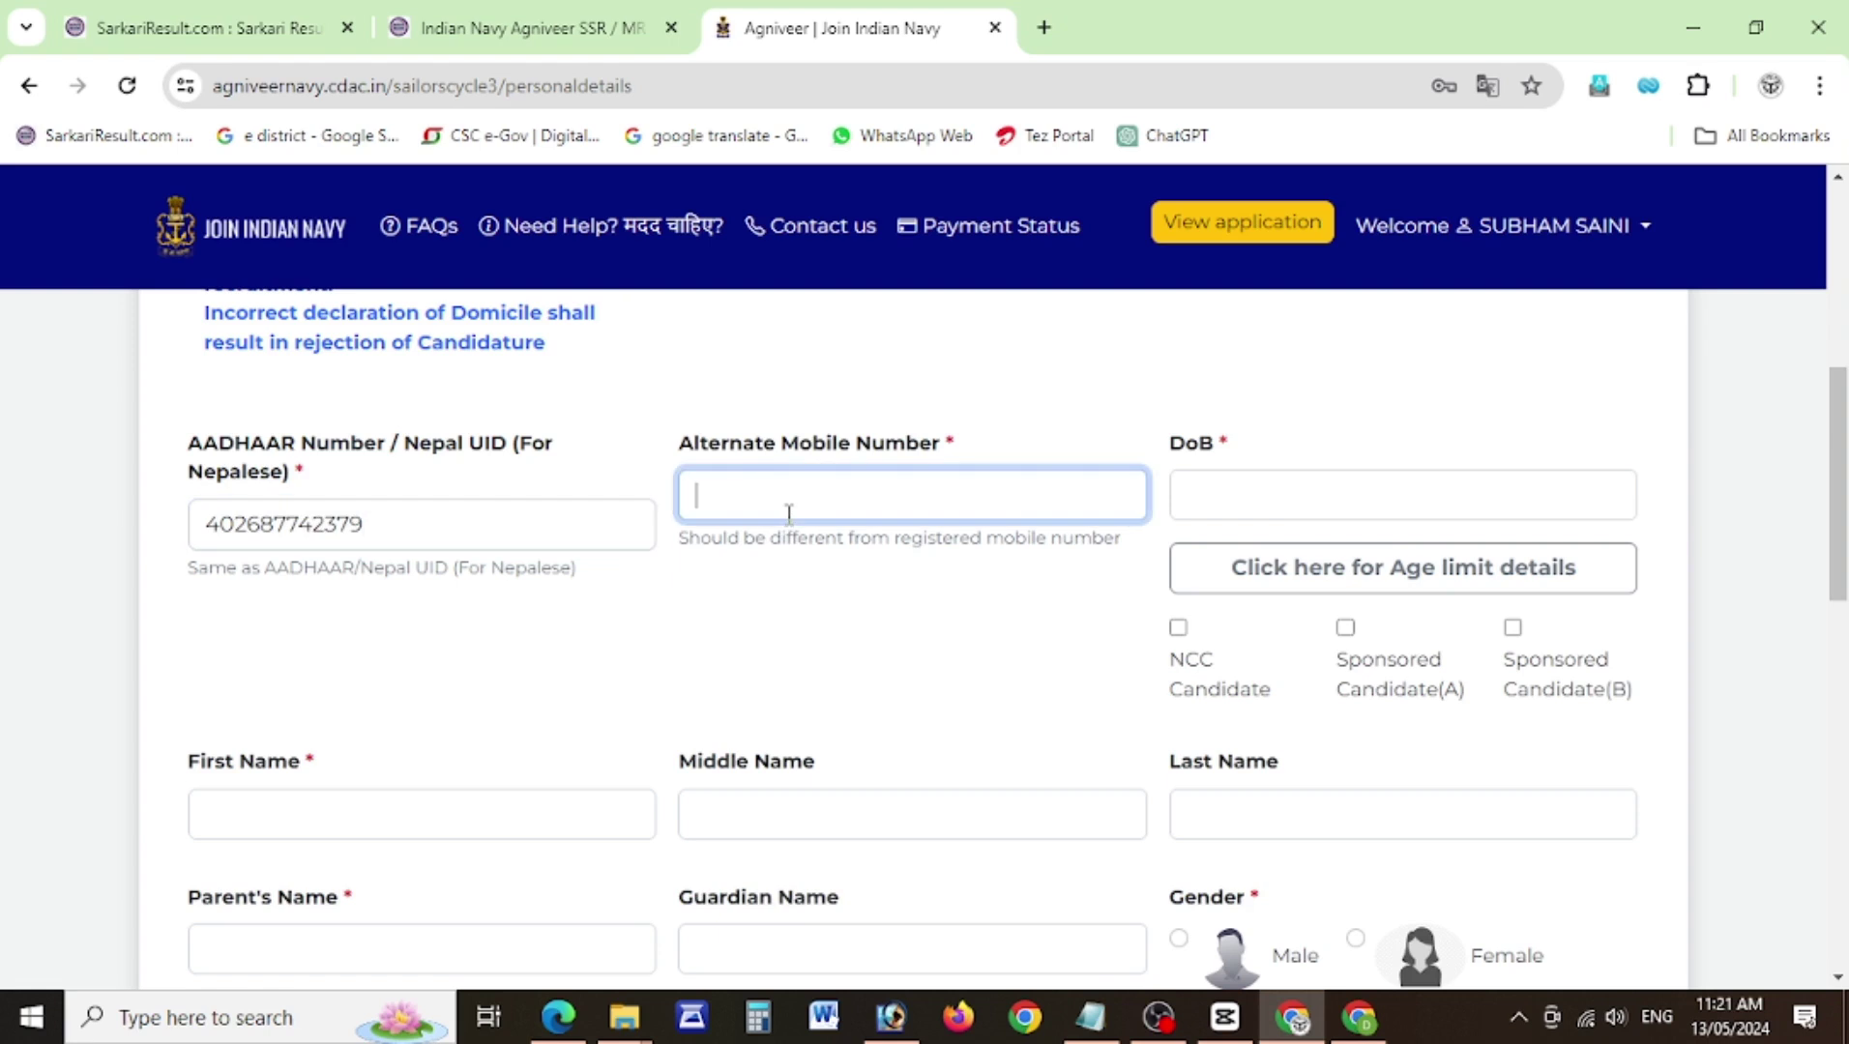
# Set date of birth to 01-04-2004 and review the age limit details.
pyautogui.click(1247, 501)
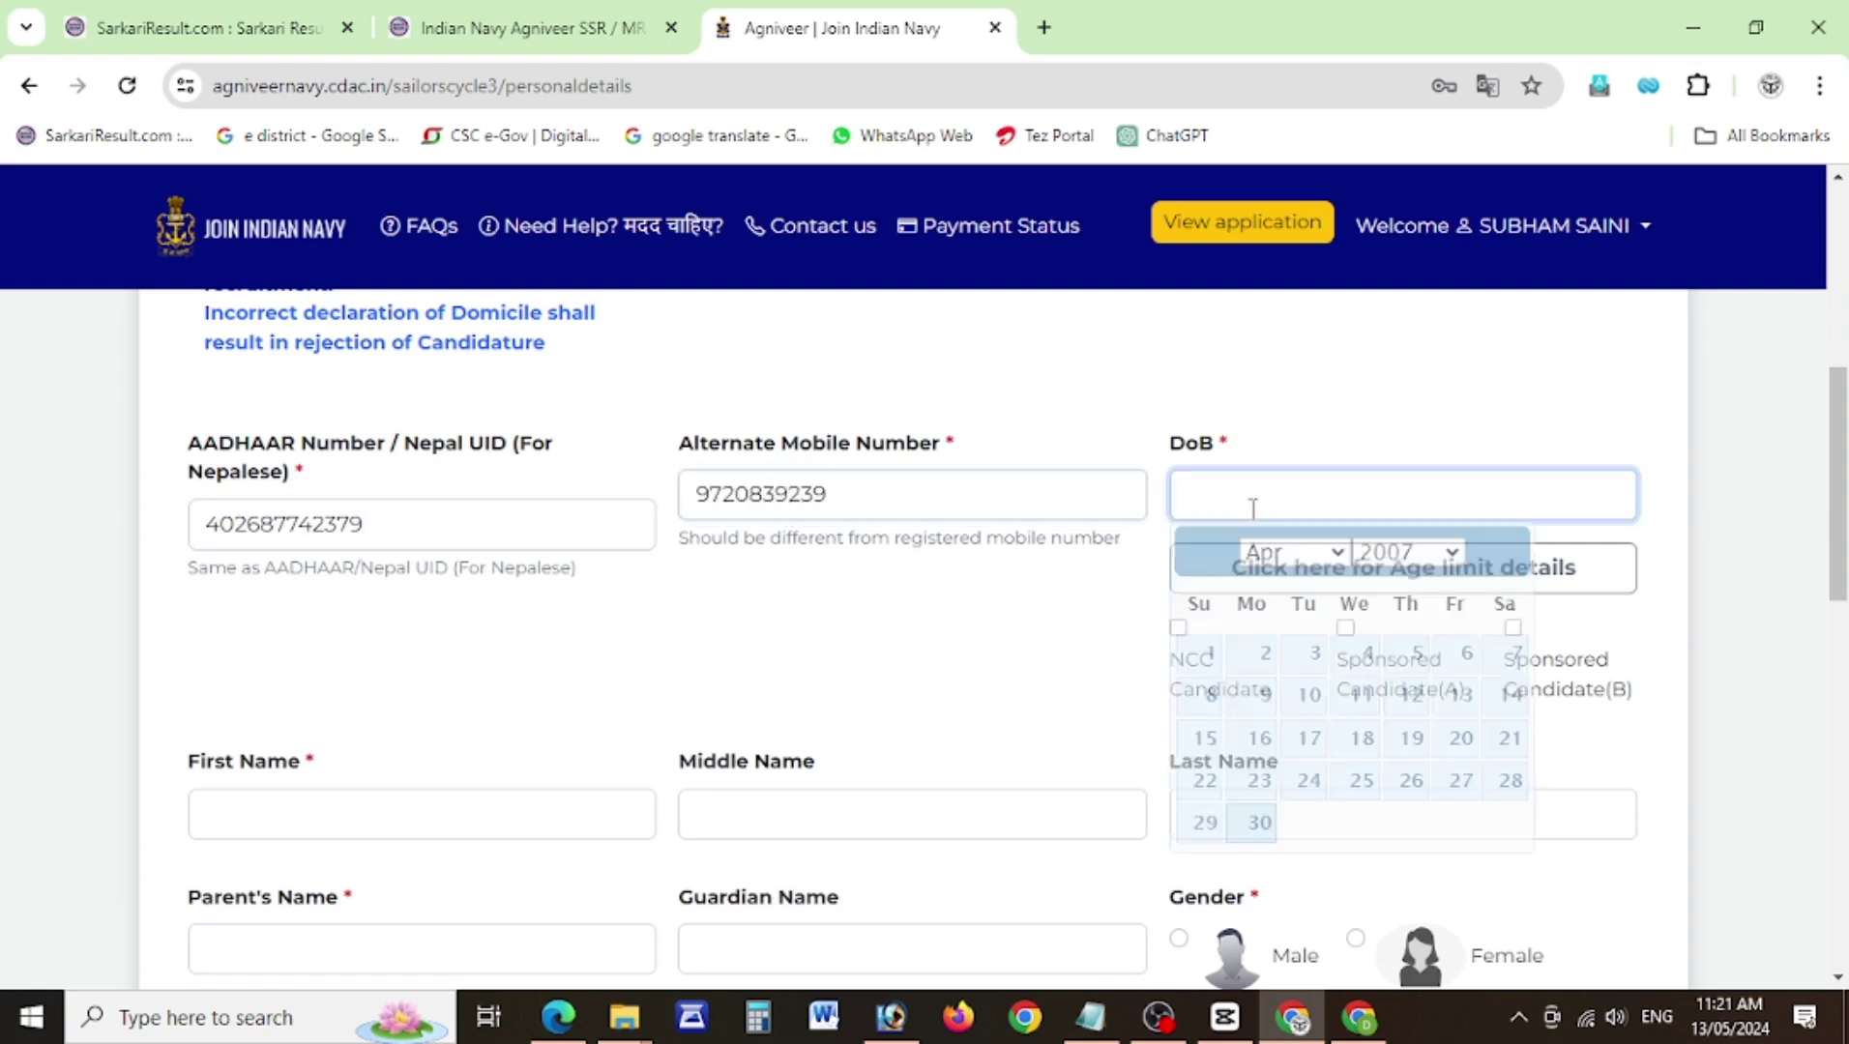
pyautogui.click(1397, 556)
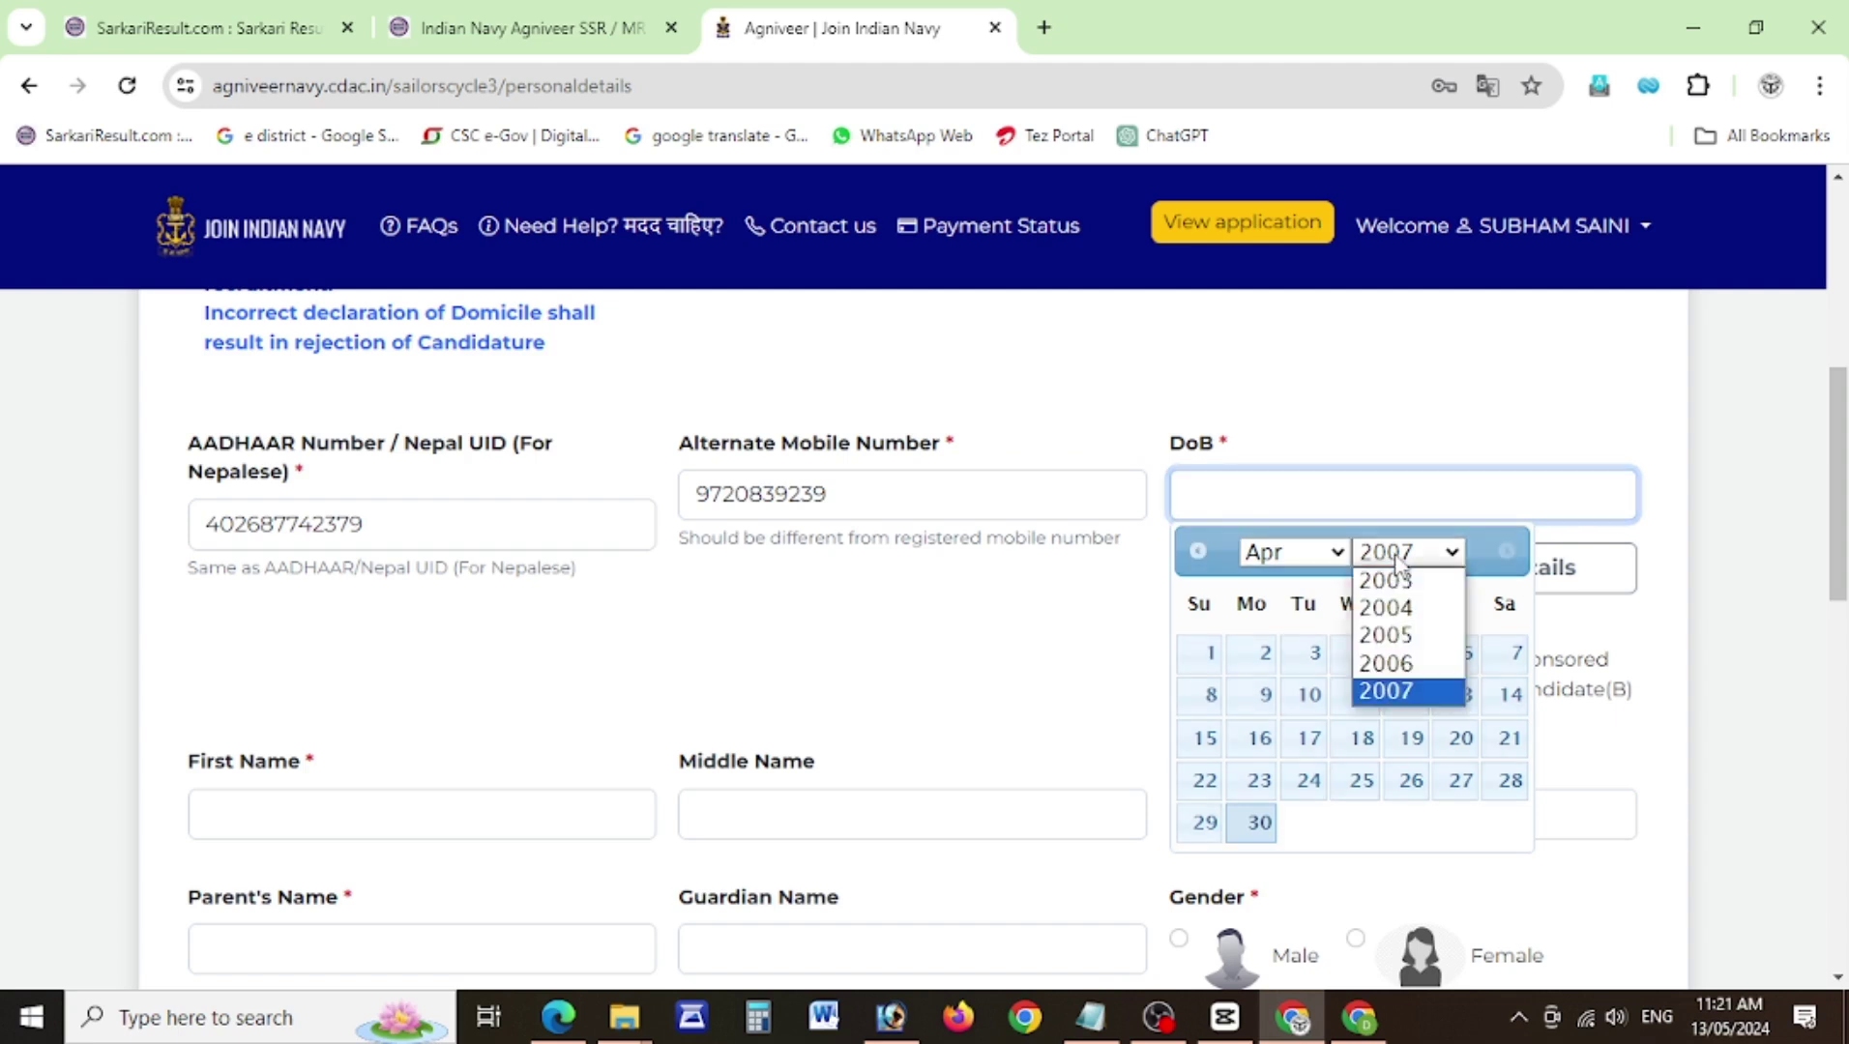
pyautogui.click(1393, 607)
pyautogui.click(1407, 654)
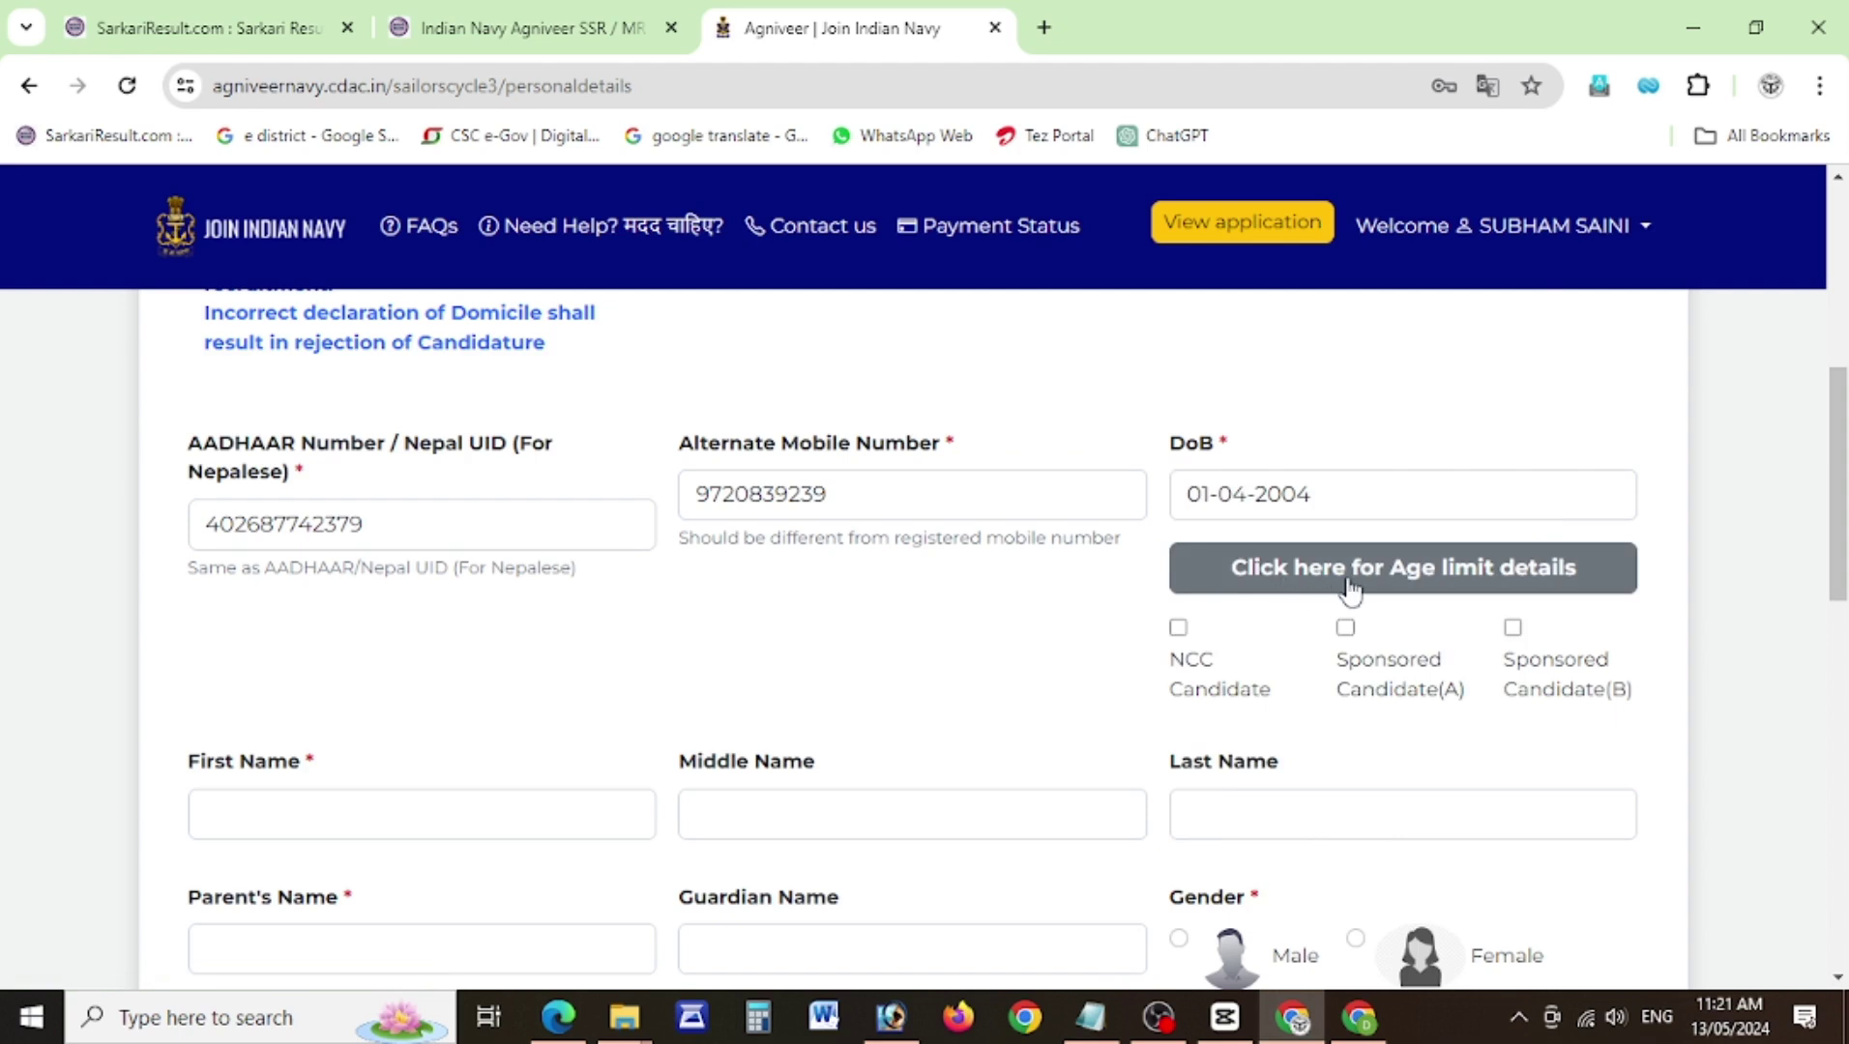
pyautogui.click(1430, 581)
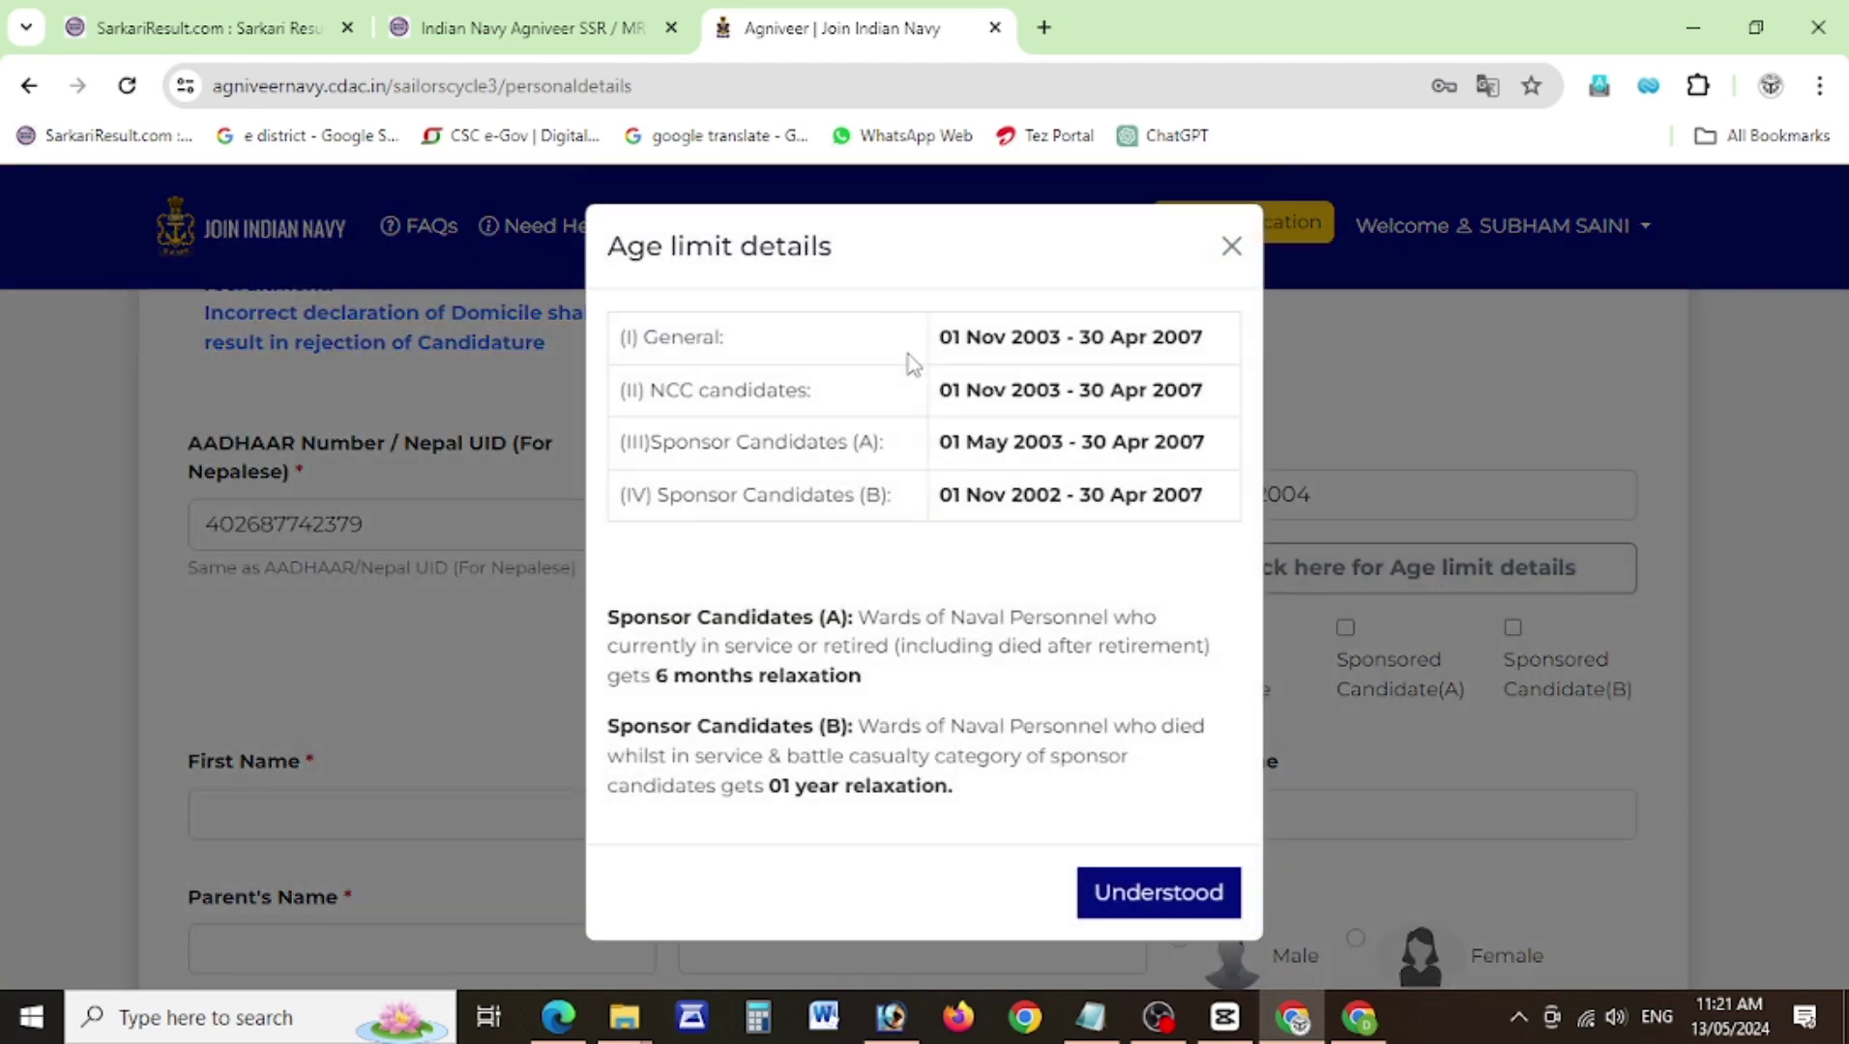
pyautogui.click(1229, 249)
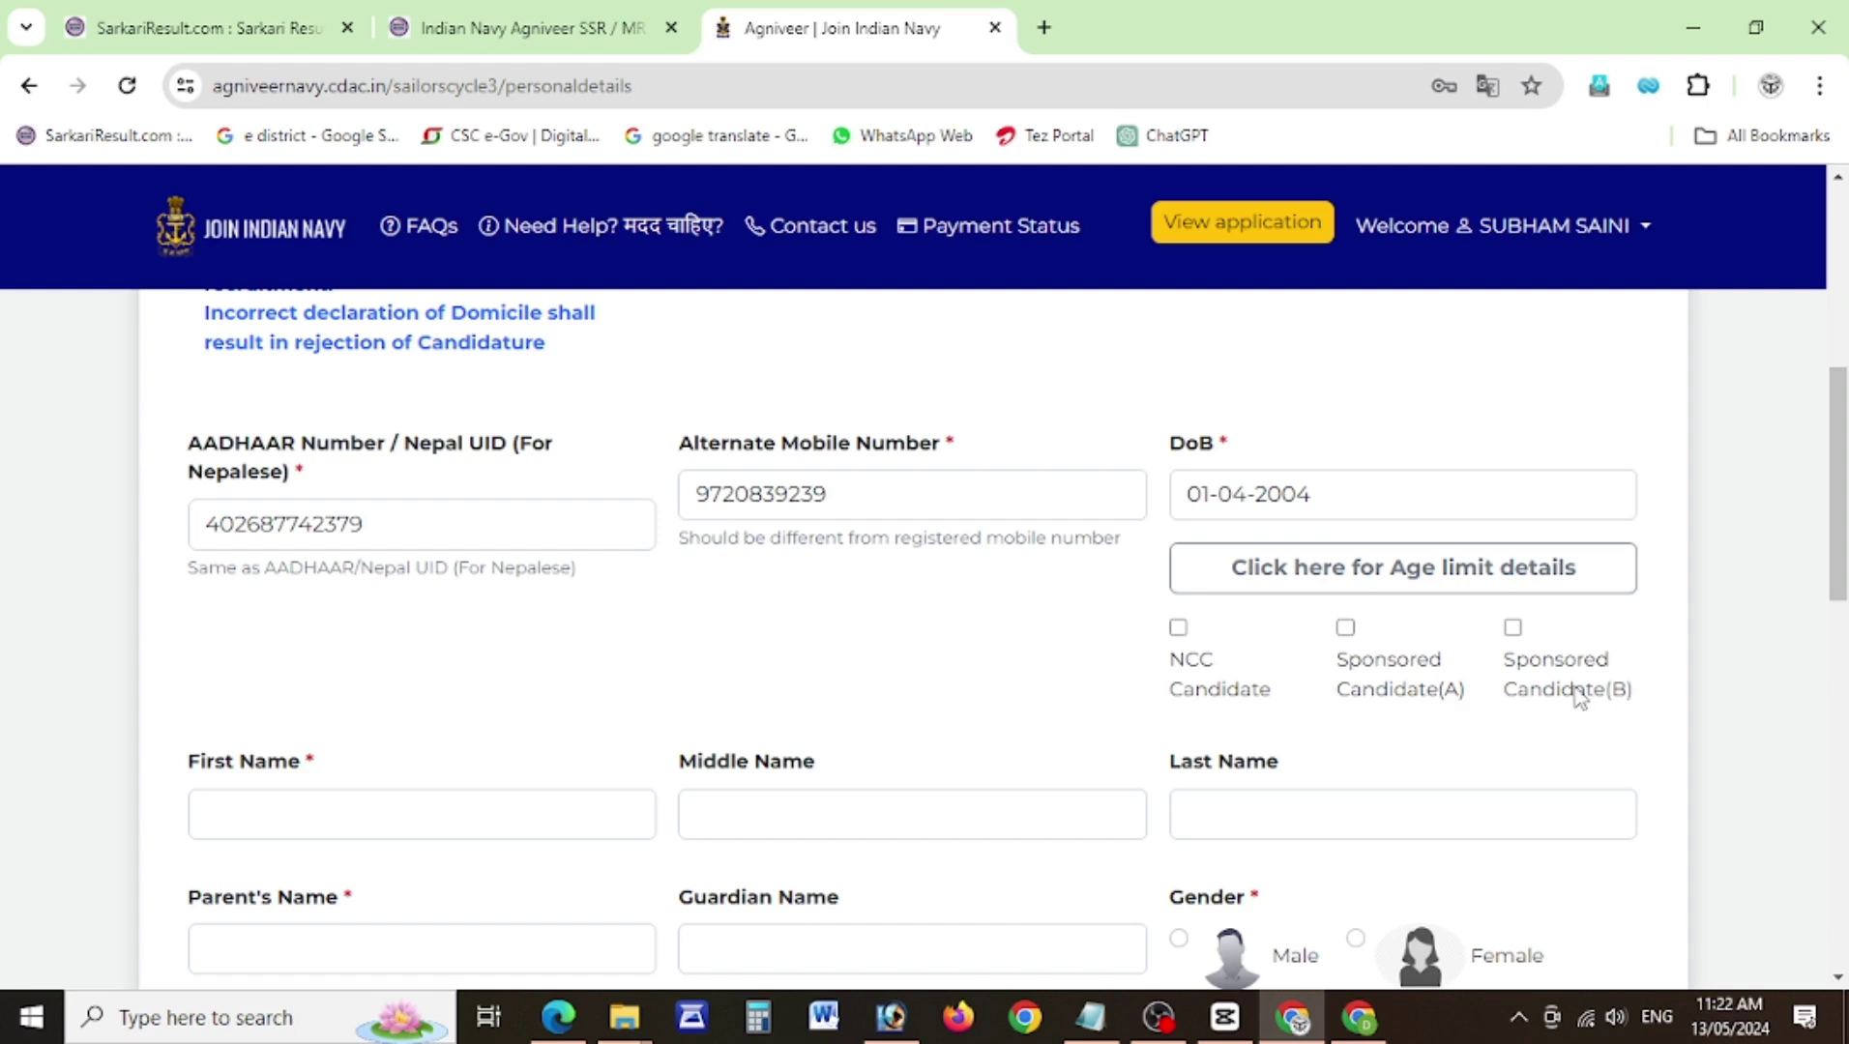
pyautogui.scroll(-3, 1842, 612)
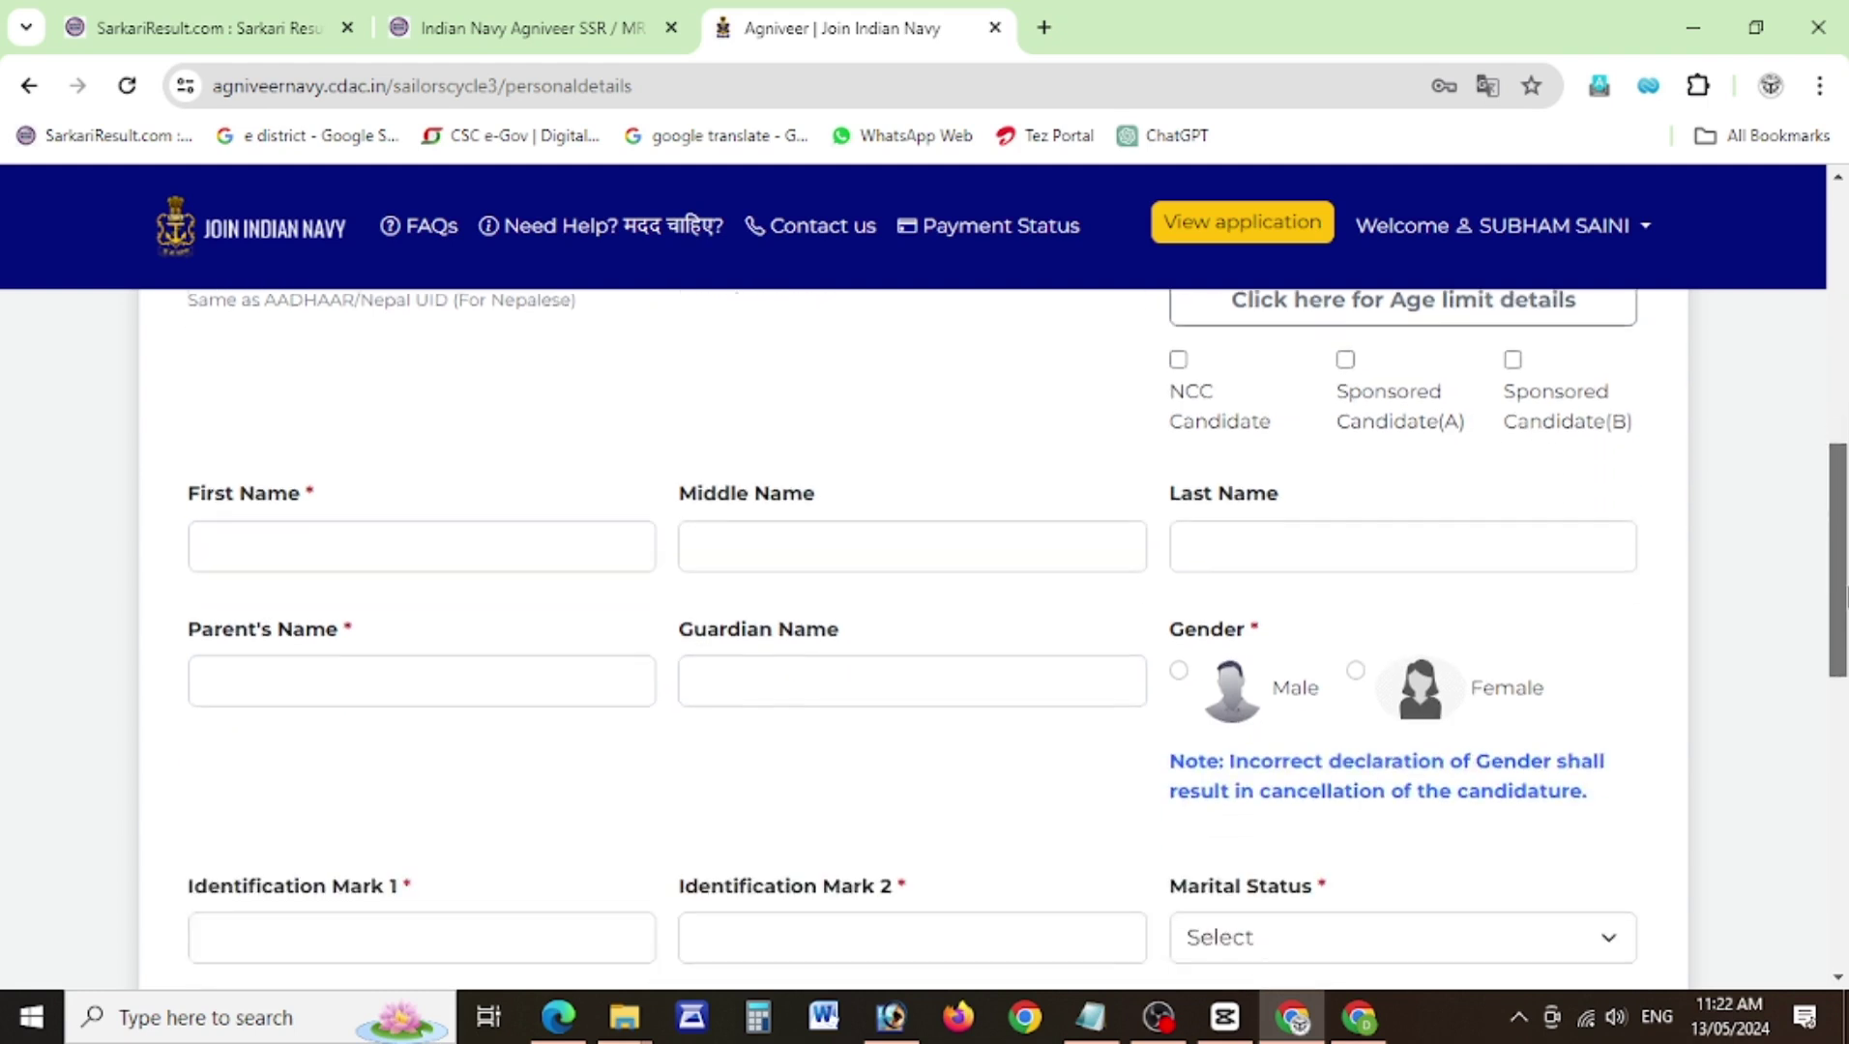
# Enter the candidate's first, last and parent's names in capital letters.
pyautogui.click(389, 496)
pyautogui.write('sub')
pyautogui.press('BackSpace')
pyautogui.press('BackSpace')
pyautogui.press('BackSpace')
pyautogui.press('Tab')
pyautogui.press('Tab')
pyautogui.click(350, 607)
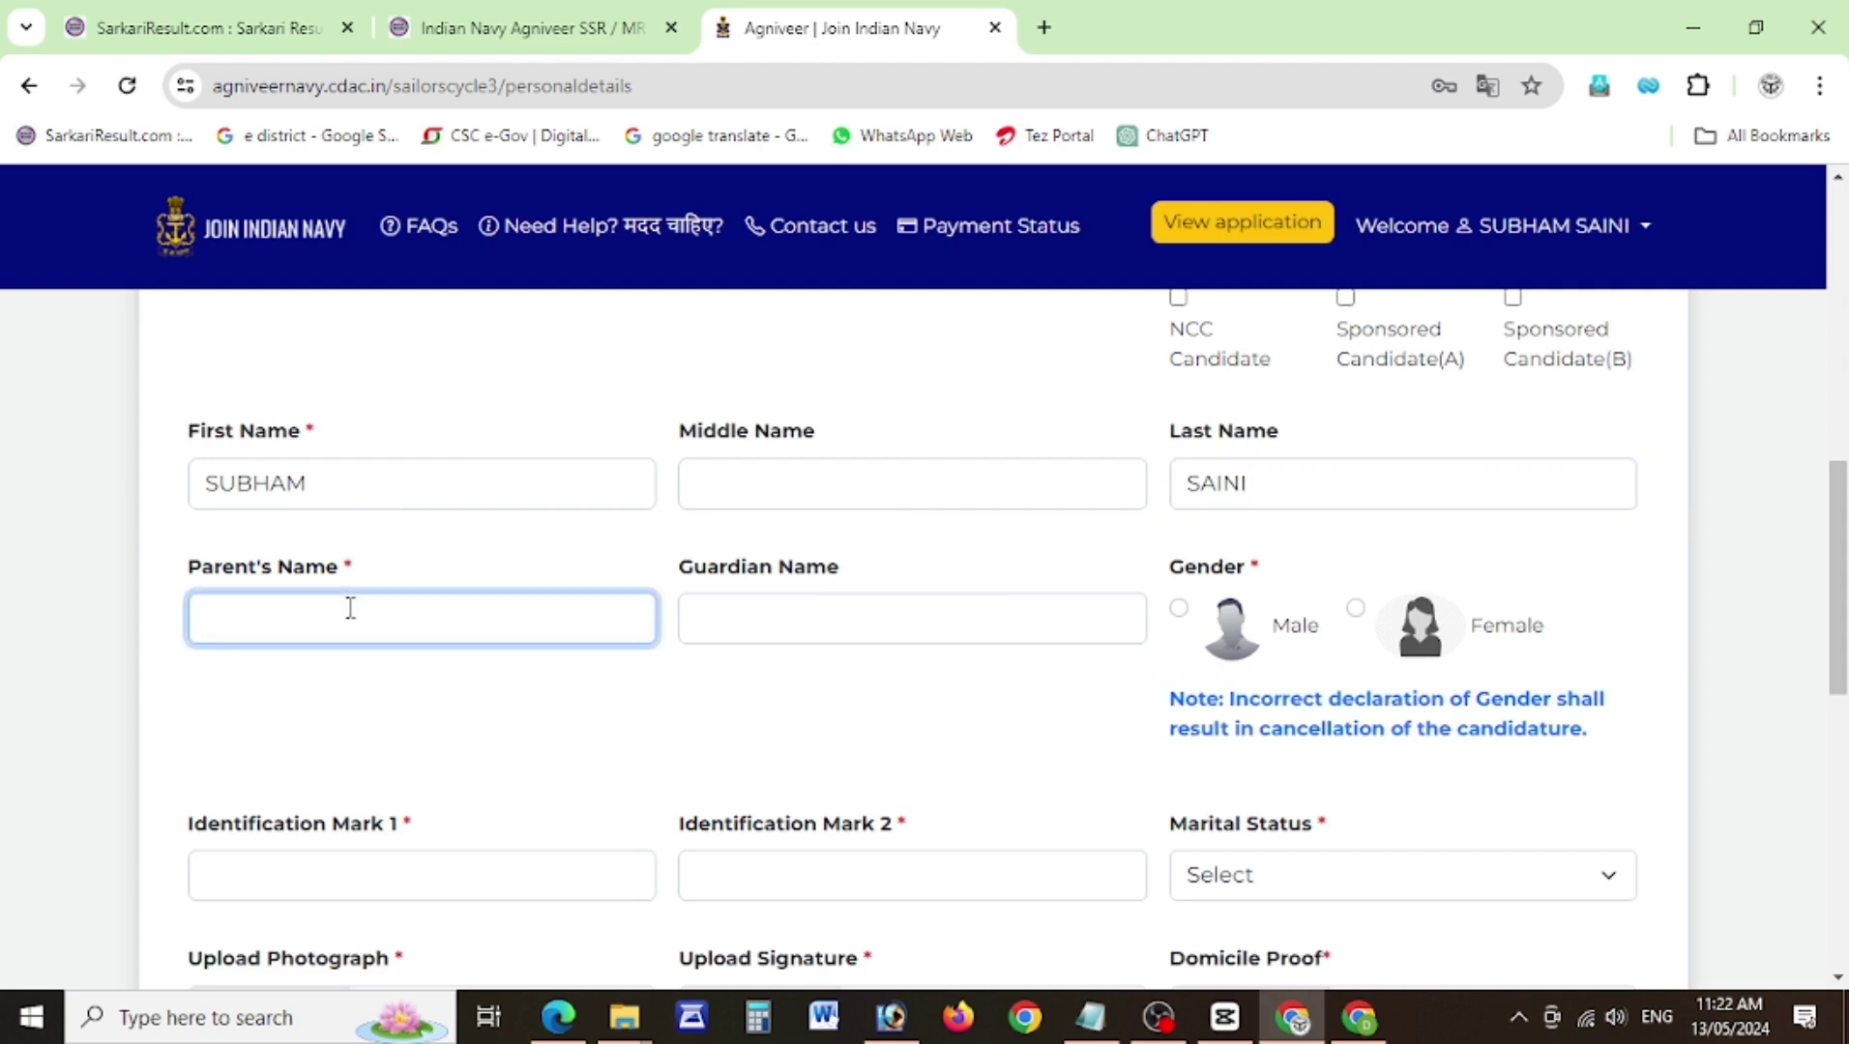
# Set gender to Male and fill in the identification marks and marital status.
pyautogui.click(1180, 613)
pyautogui.click(354, 879)
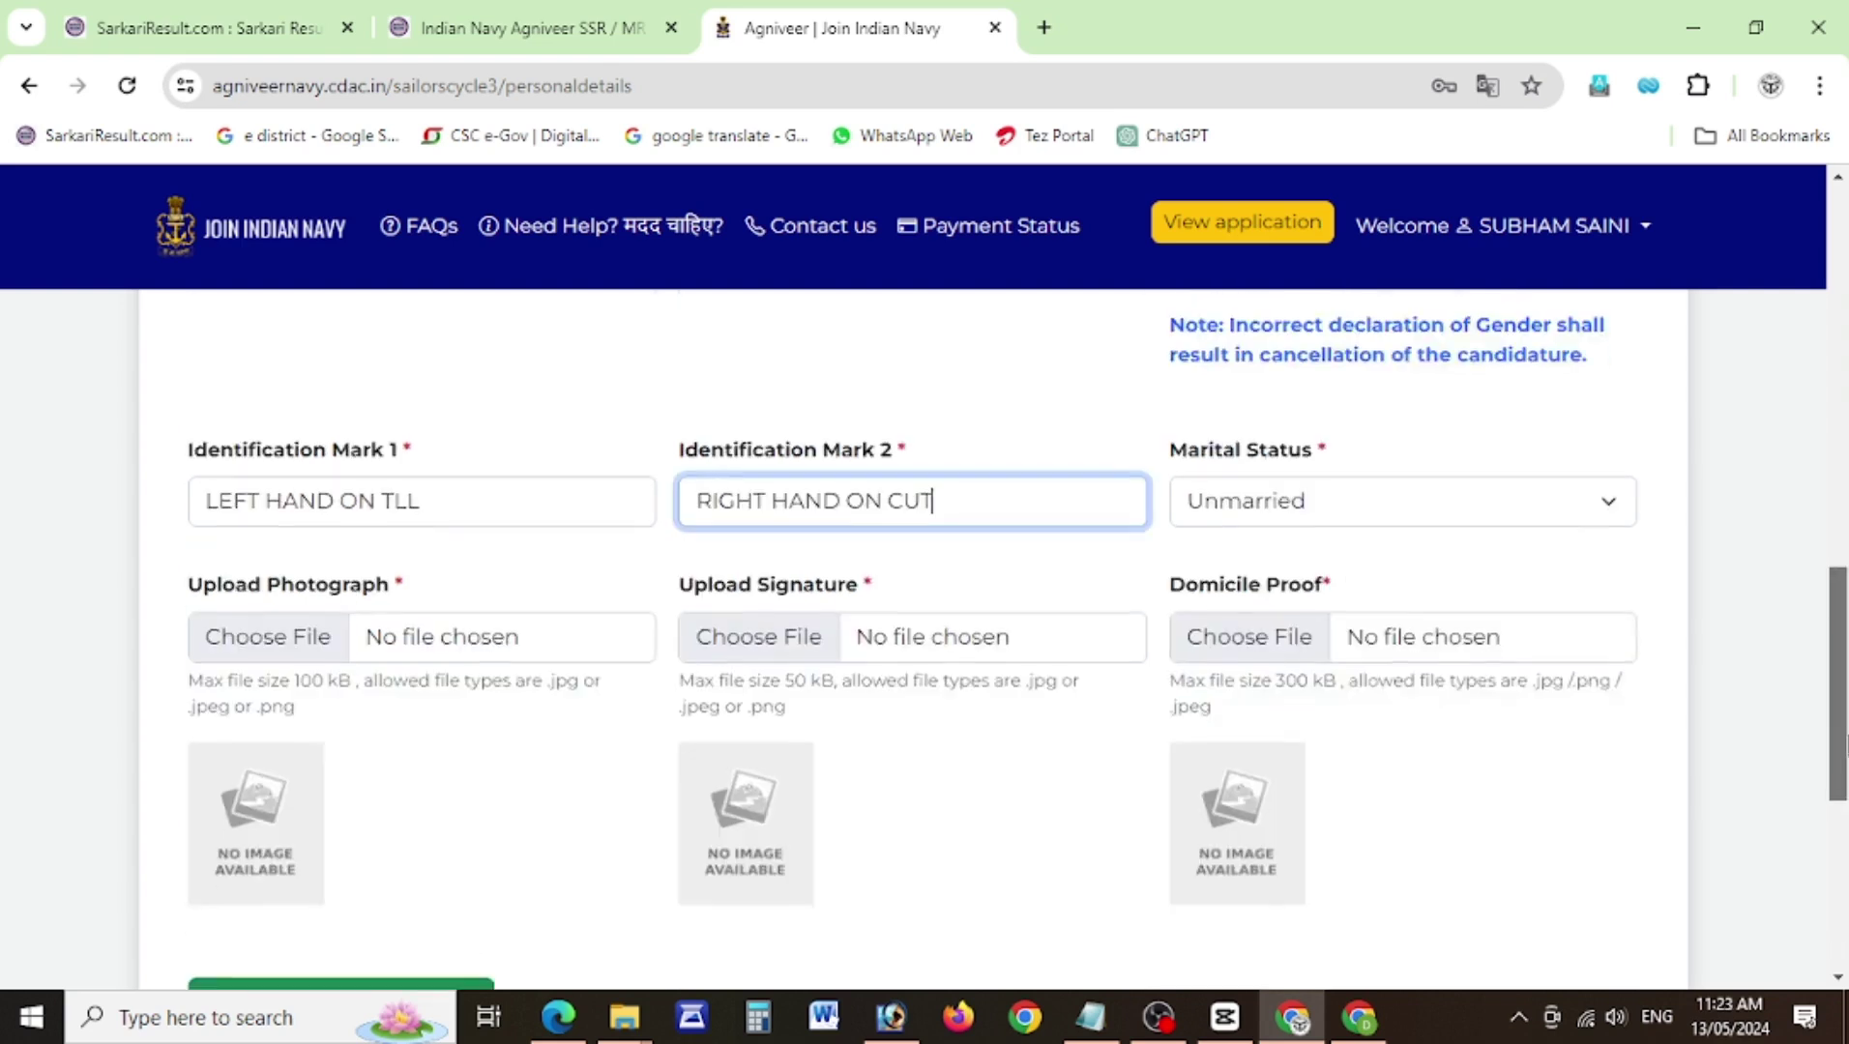
pyautogui.scroll(-2, 1842, 788)
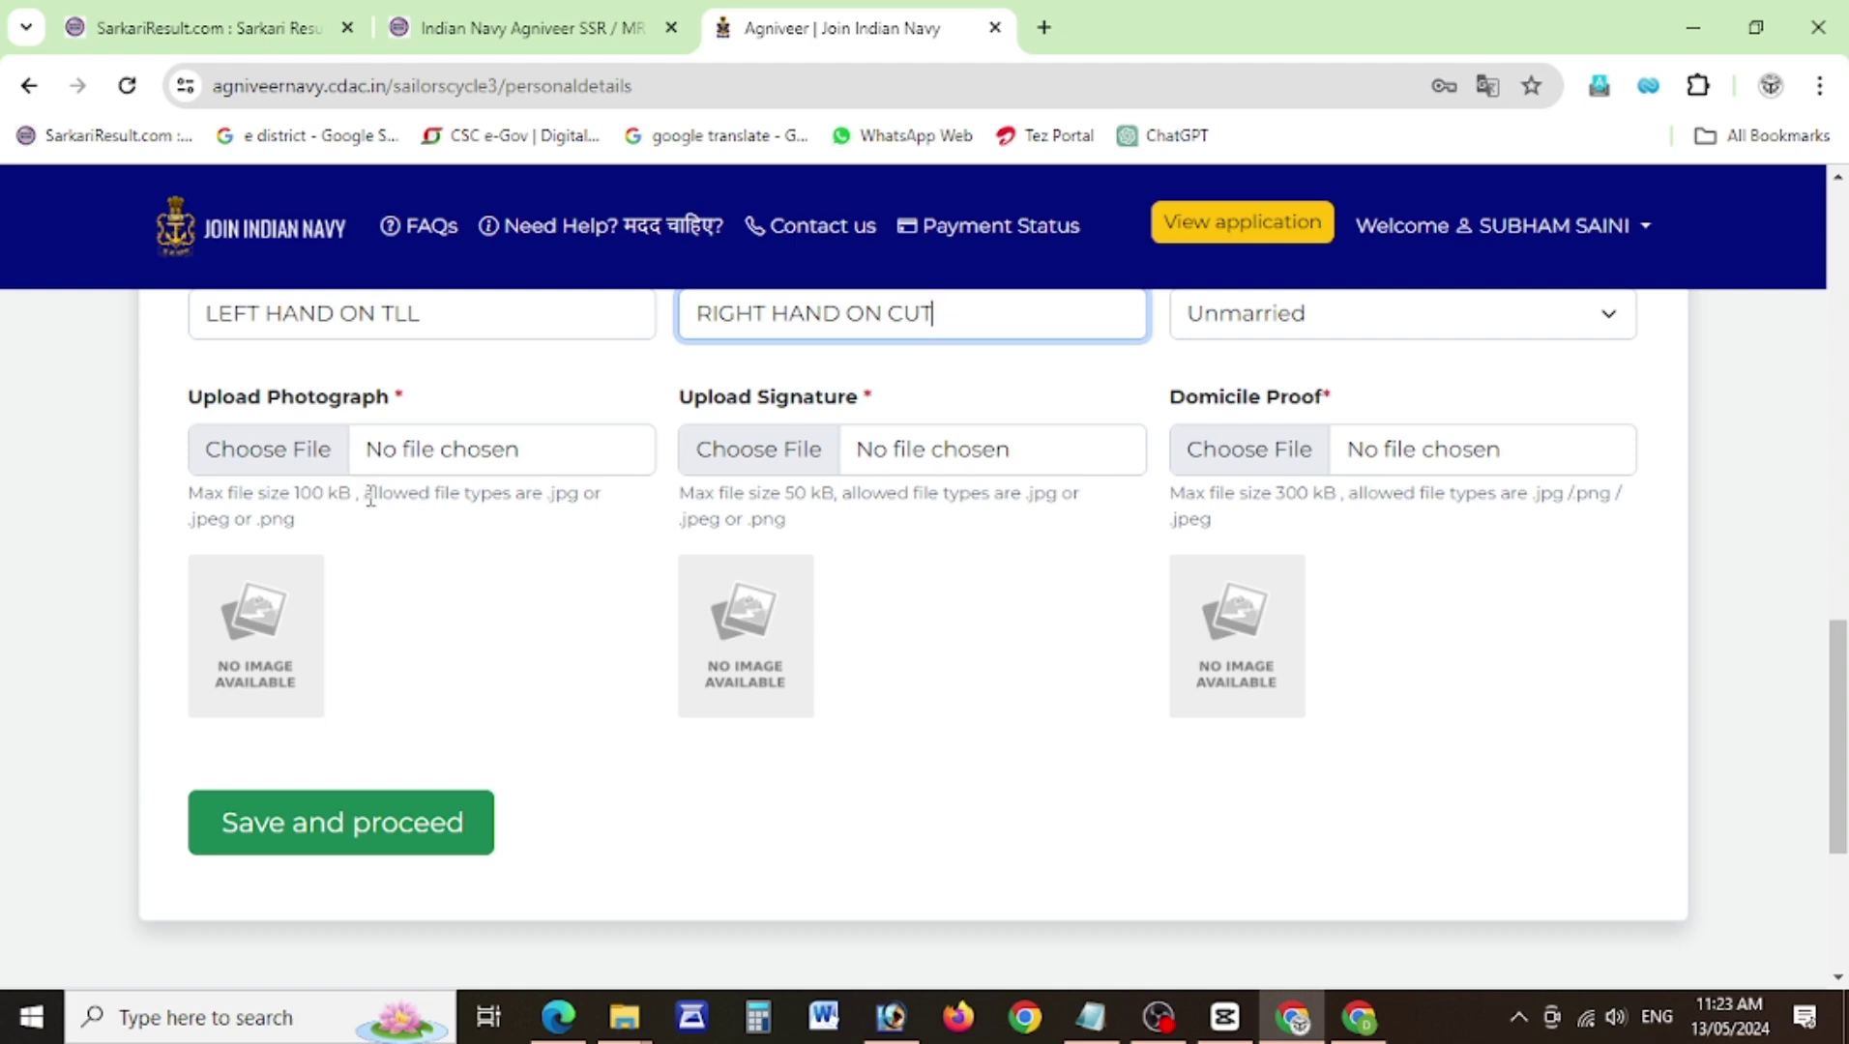
pyautogui.click(295, 450)
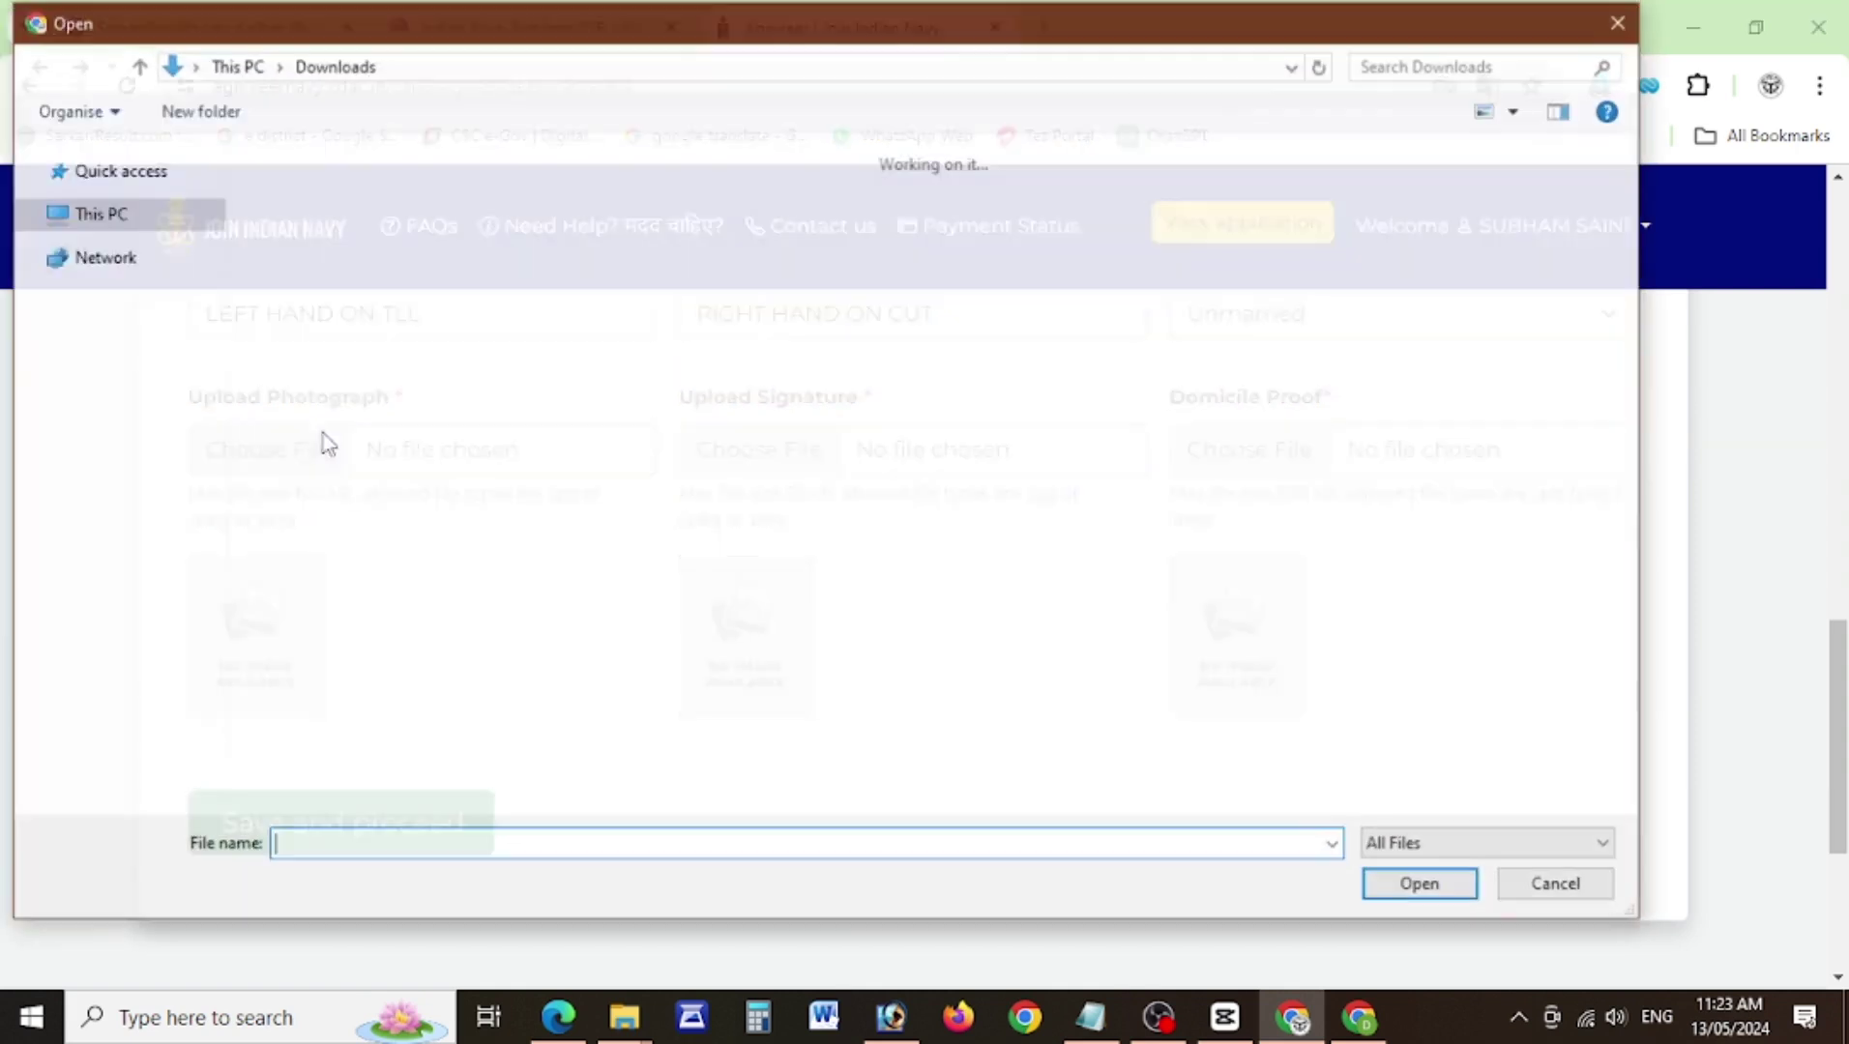
# Upload indian navy.jpg as photo, the signature image, and the Hindi Agniveer advertisement PDF as domicile proof.
pyautogui.doubleClick(312, 281)
pyautogui.click(745, 476)
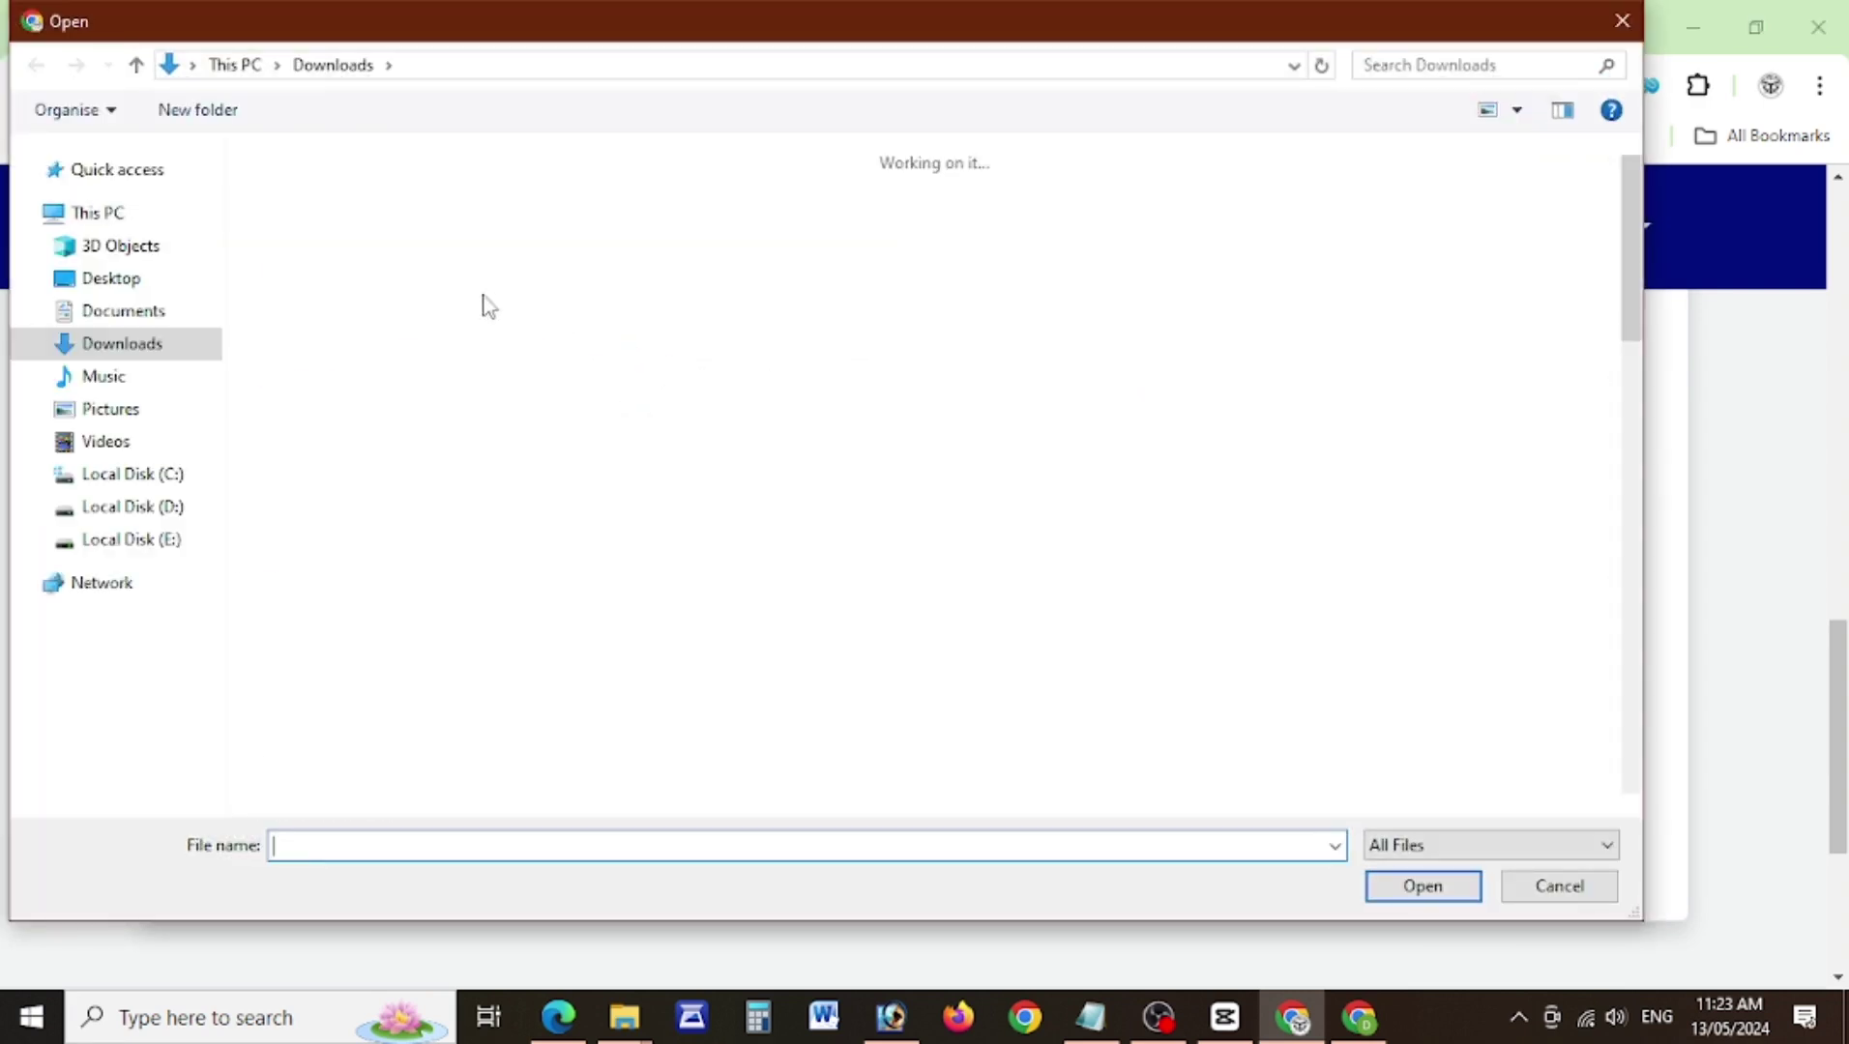
pyautogui.moveTo(1631, 290); pyautogui.dragTo(1613, 511)
pyautogui.scroll(-8, 1613, 510)
pyautogui.doubleClick(318, 590)
pyautogui.click(1301, 454)
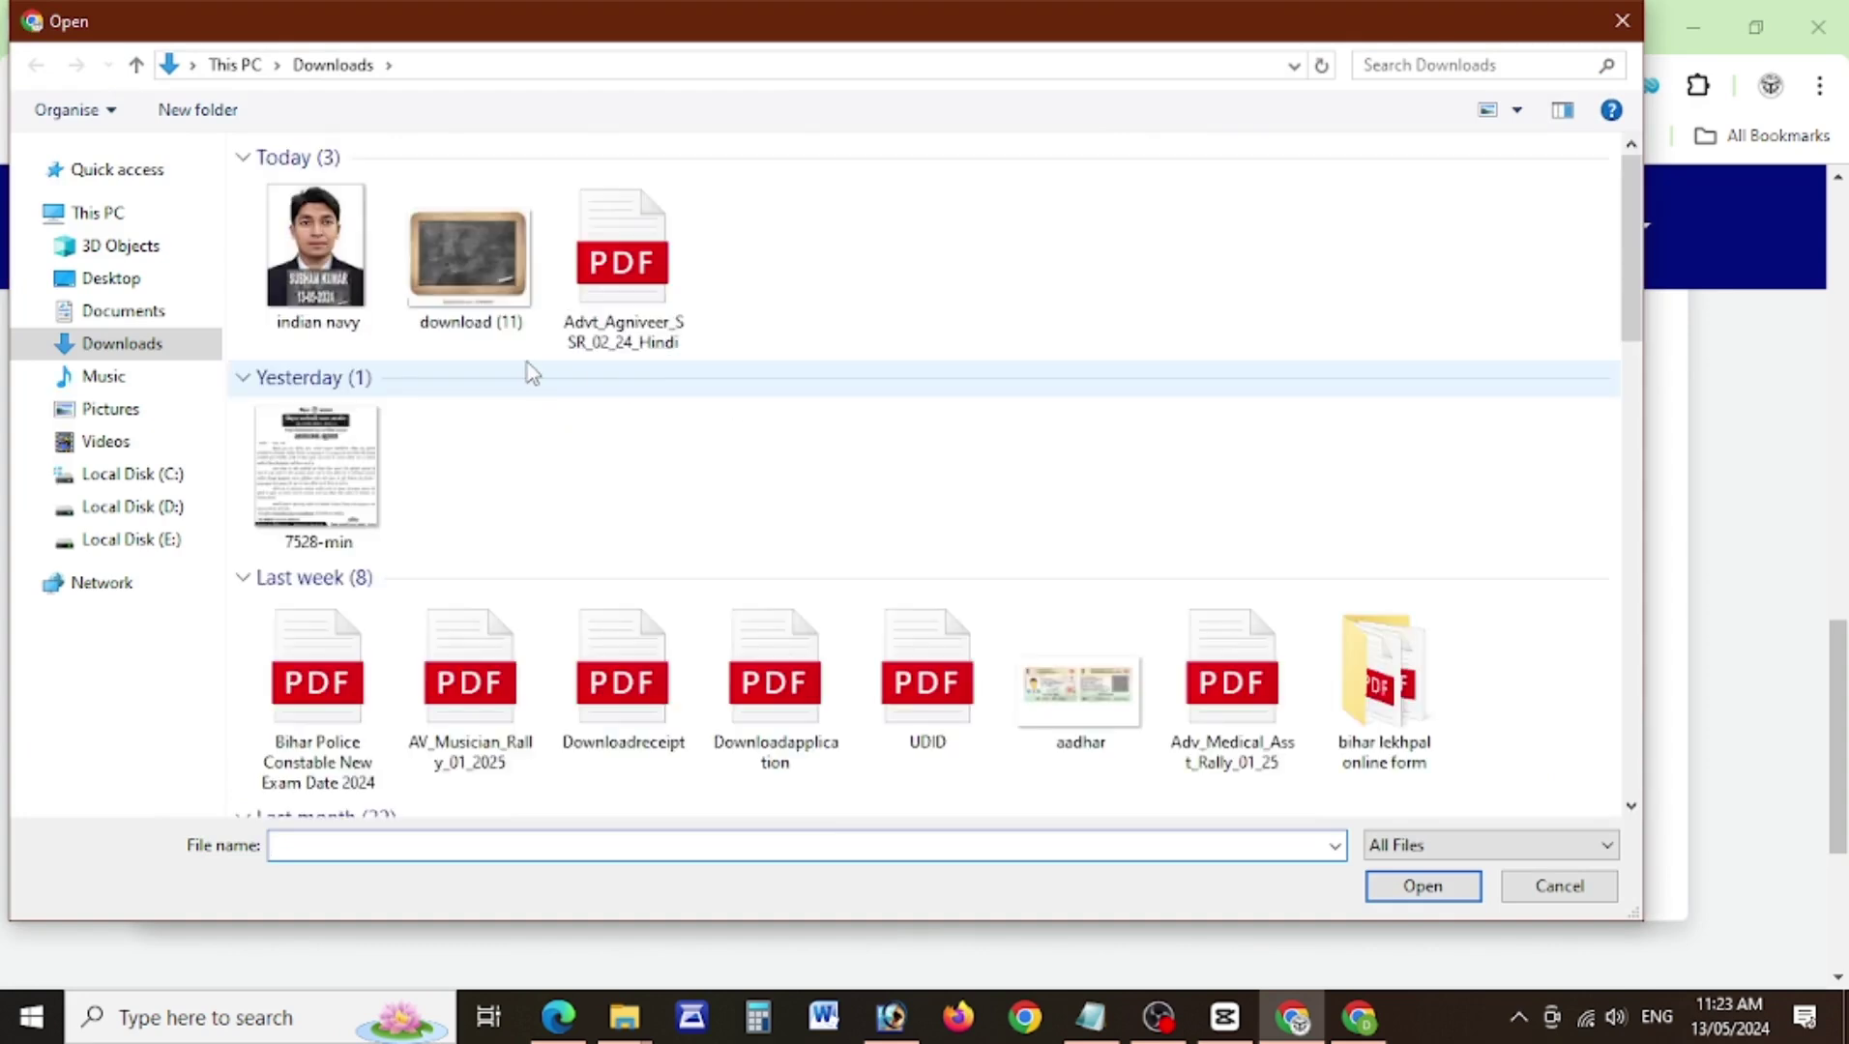
pyautogui.doubleClick(622, 261)
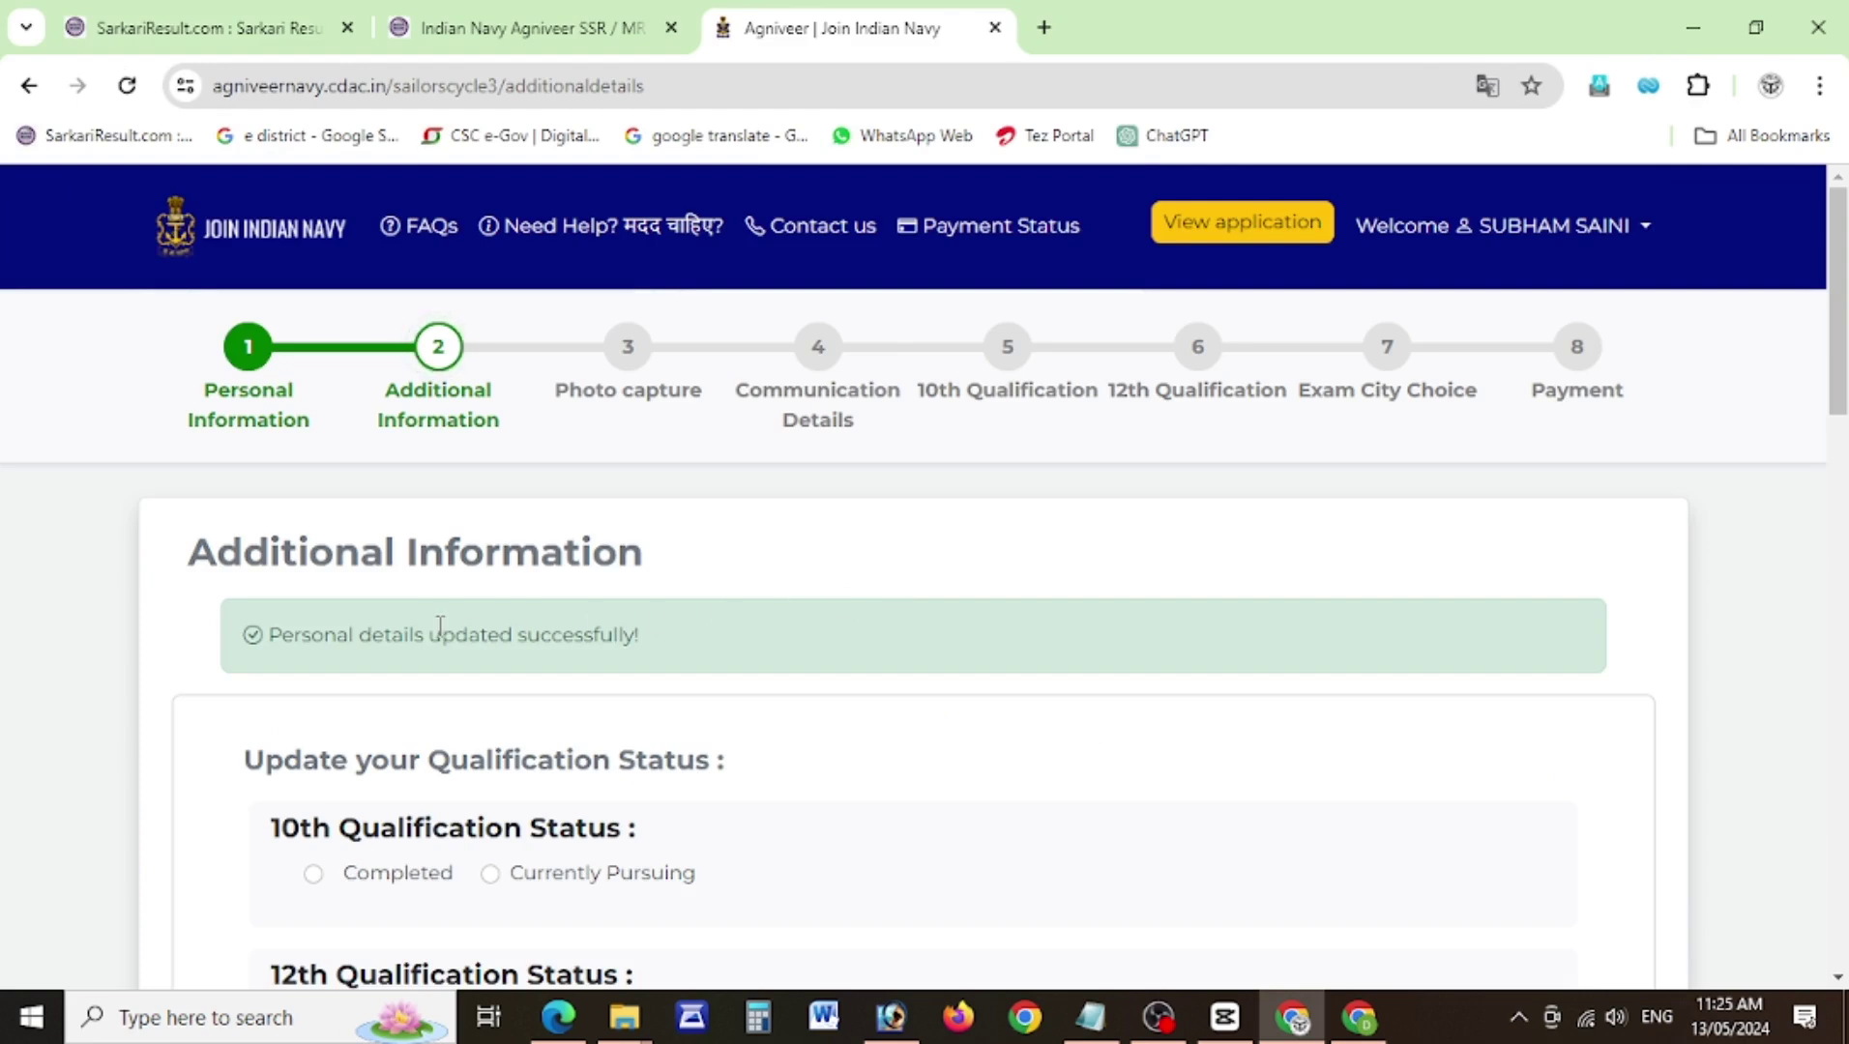
# Mark 10th and 12th as Completed and answer No for ITI and Diploma.
pyautogui.moveTo(1843, 423); pyautogui.dragTo(1834, 481)
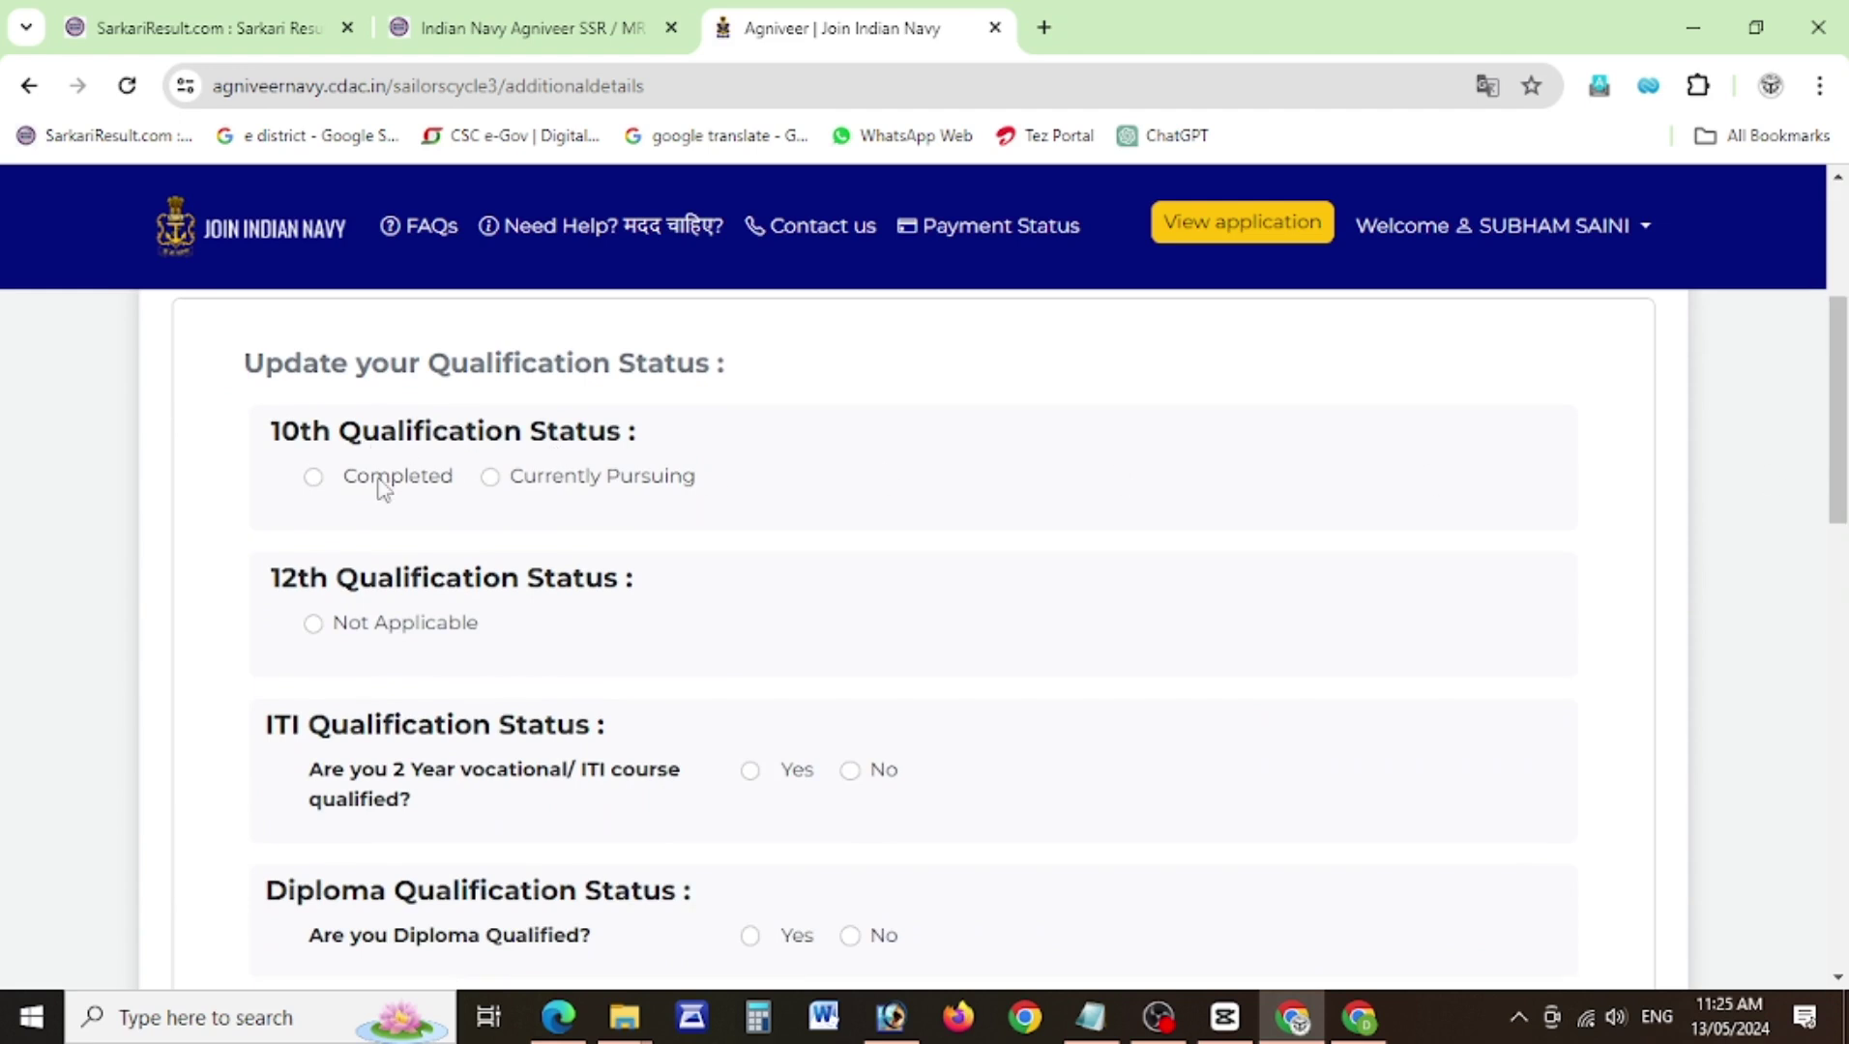
pyautogui.click(312, 477)
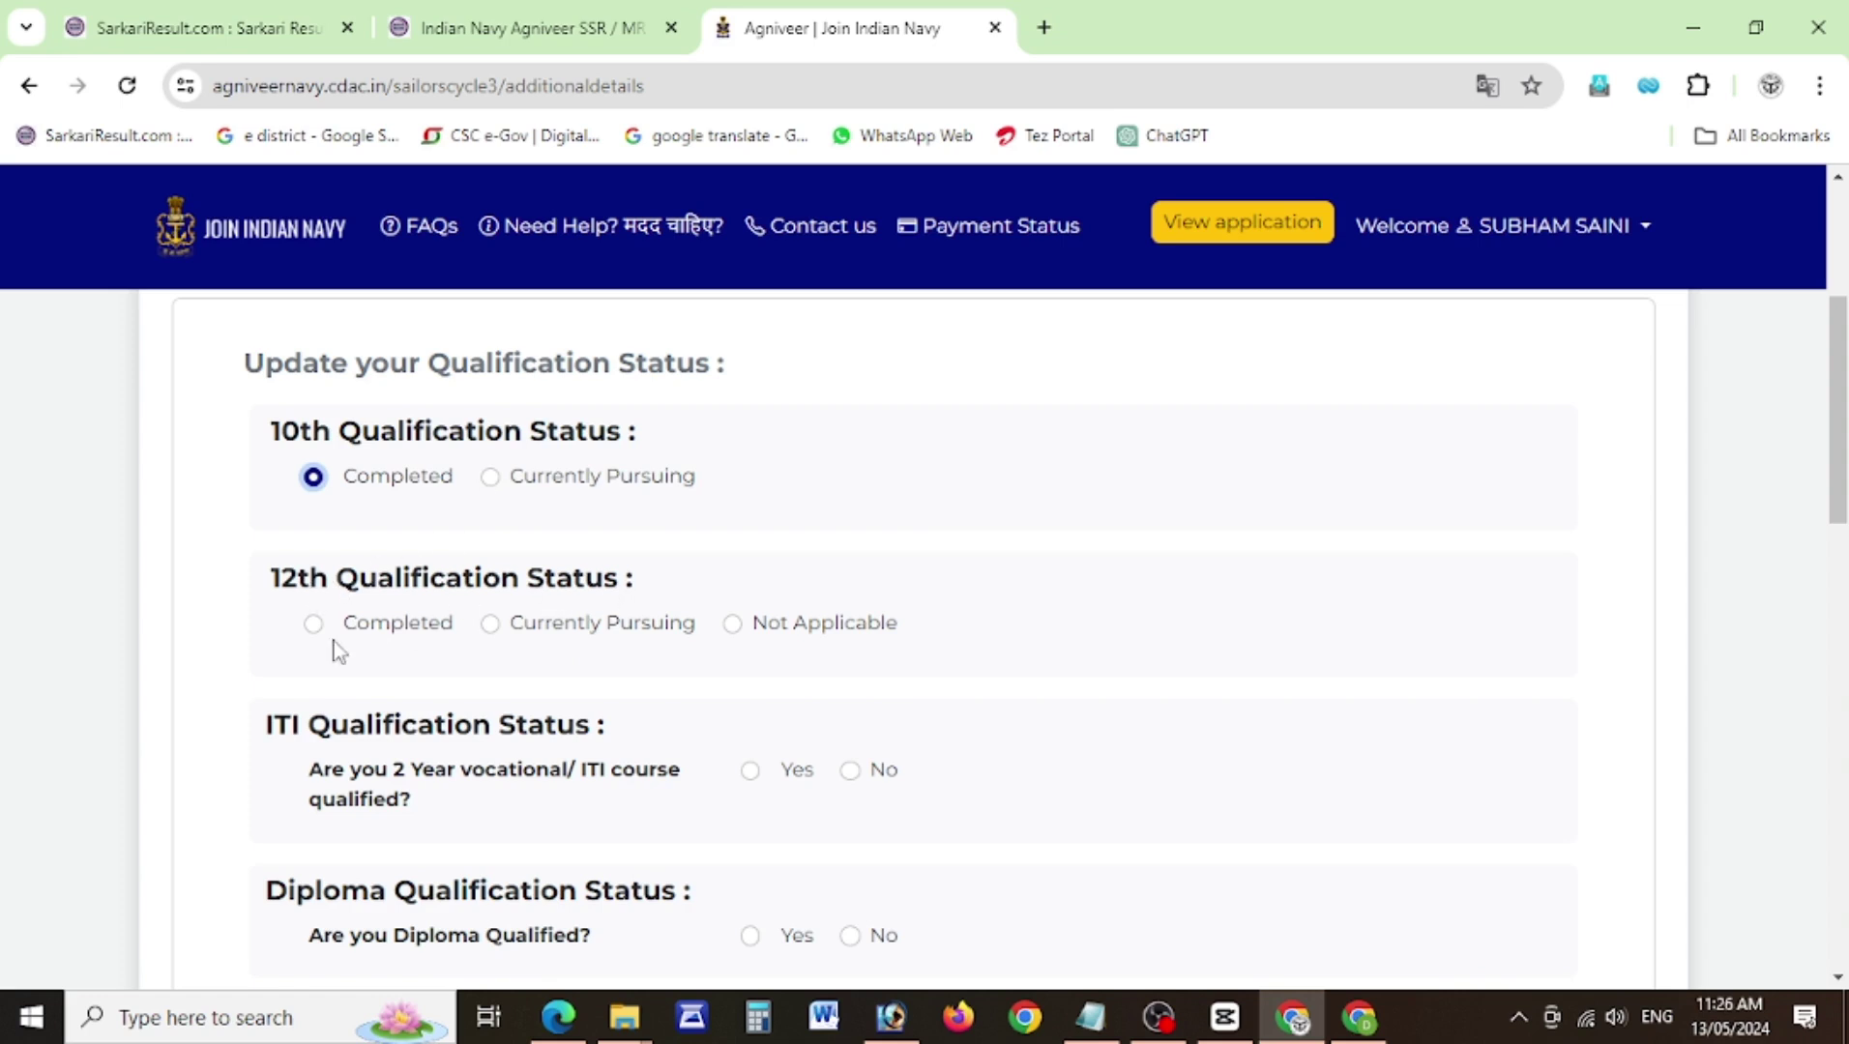
pyautogui.click(314, 624)
pyautogui.scroll(-3, 1837, 483)
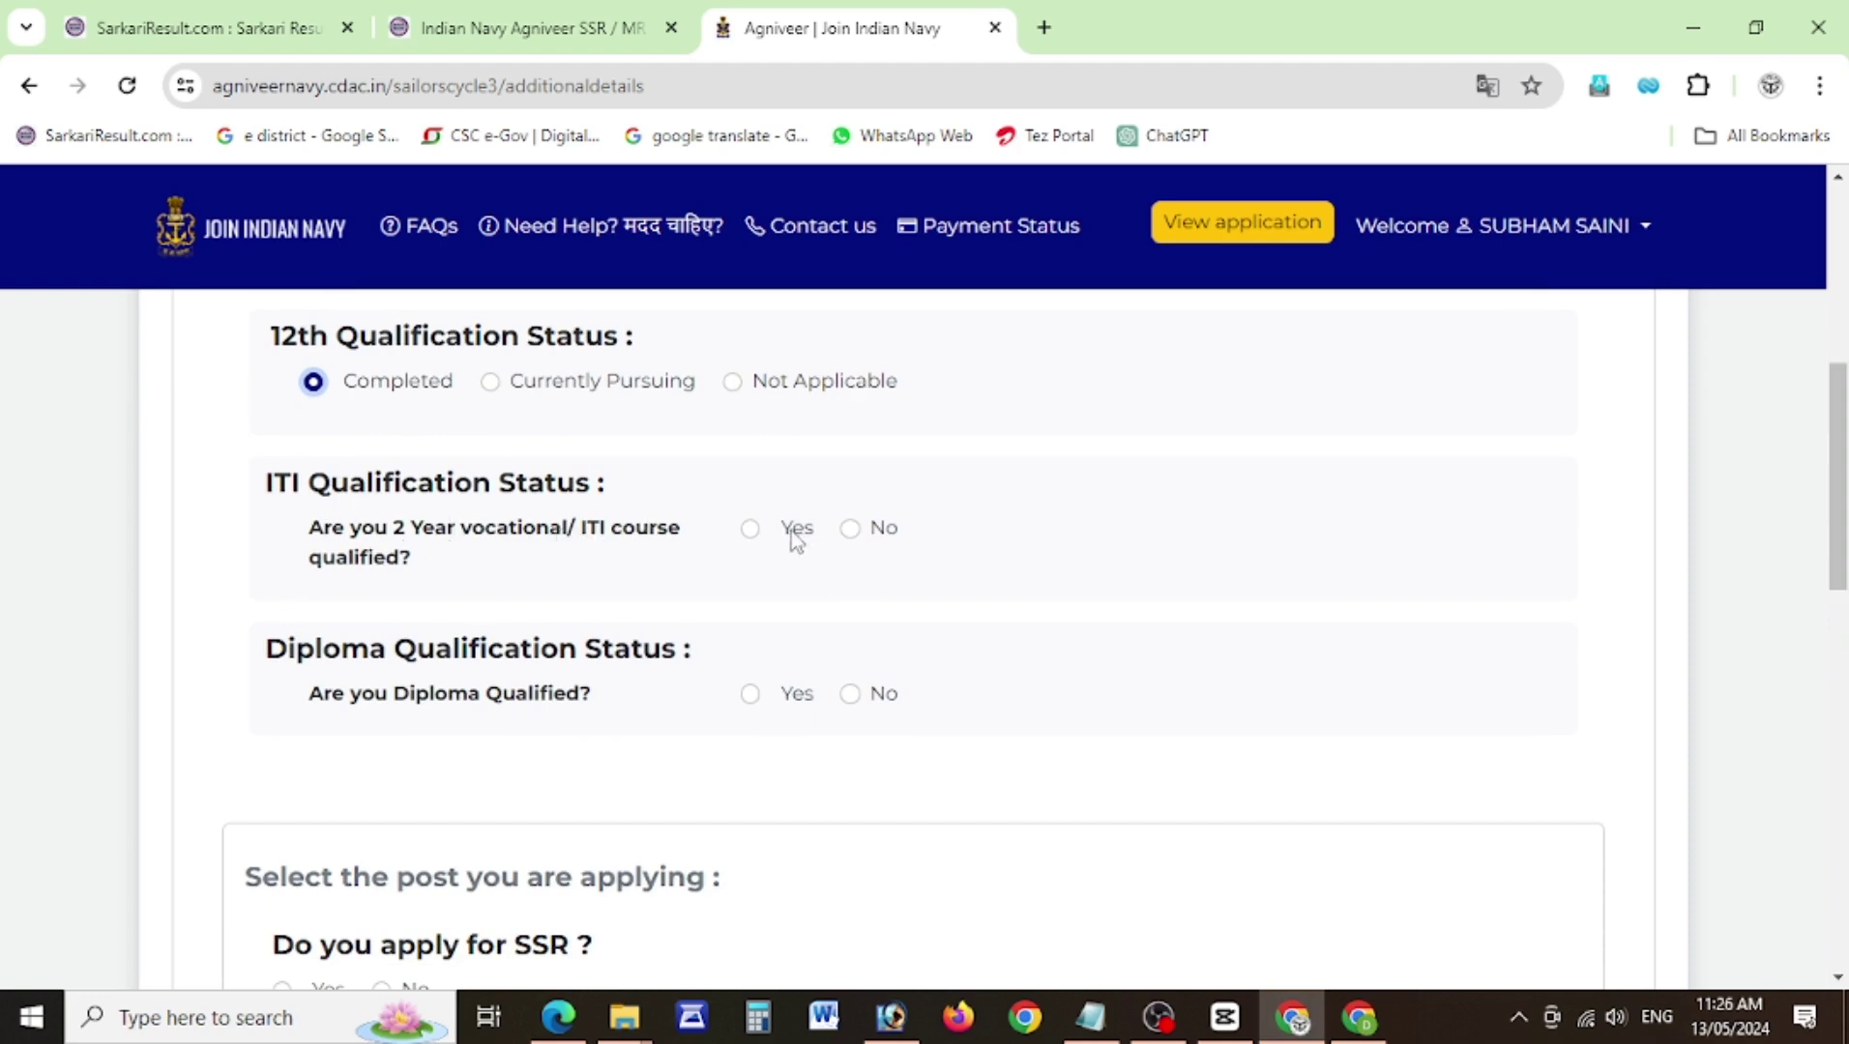
pyautogui.click(851, 530)
pyautogui.click(850, 694)
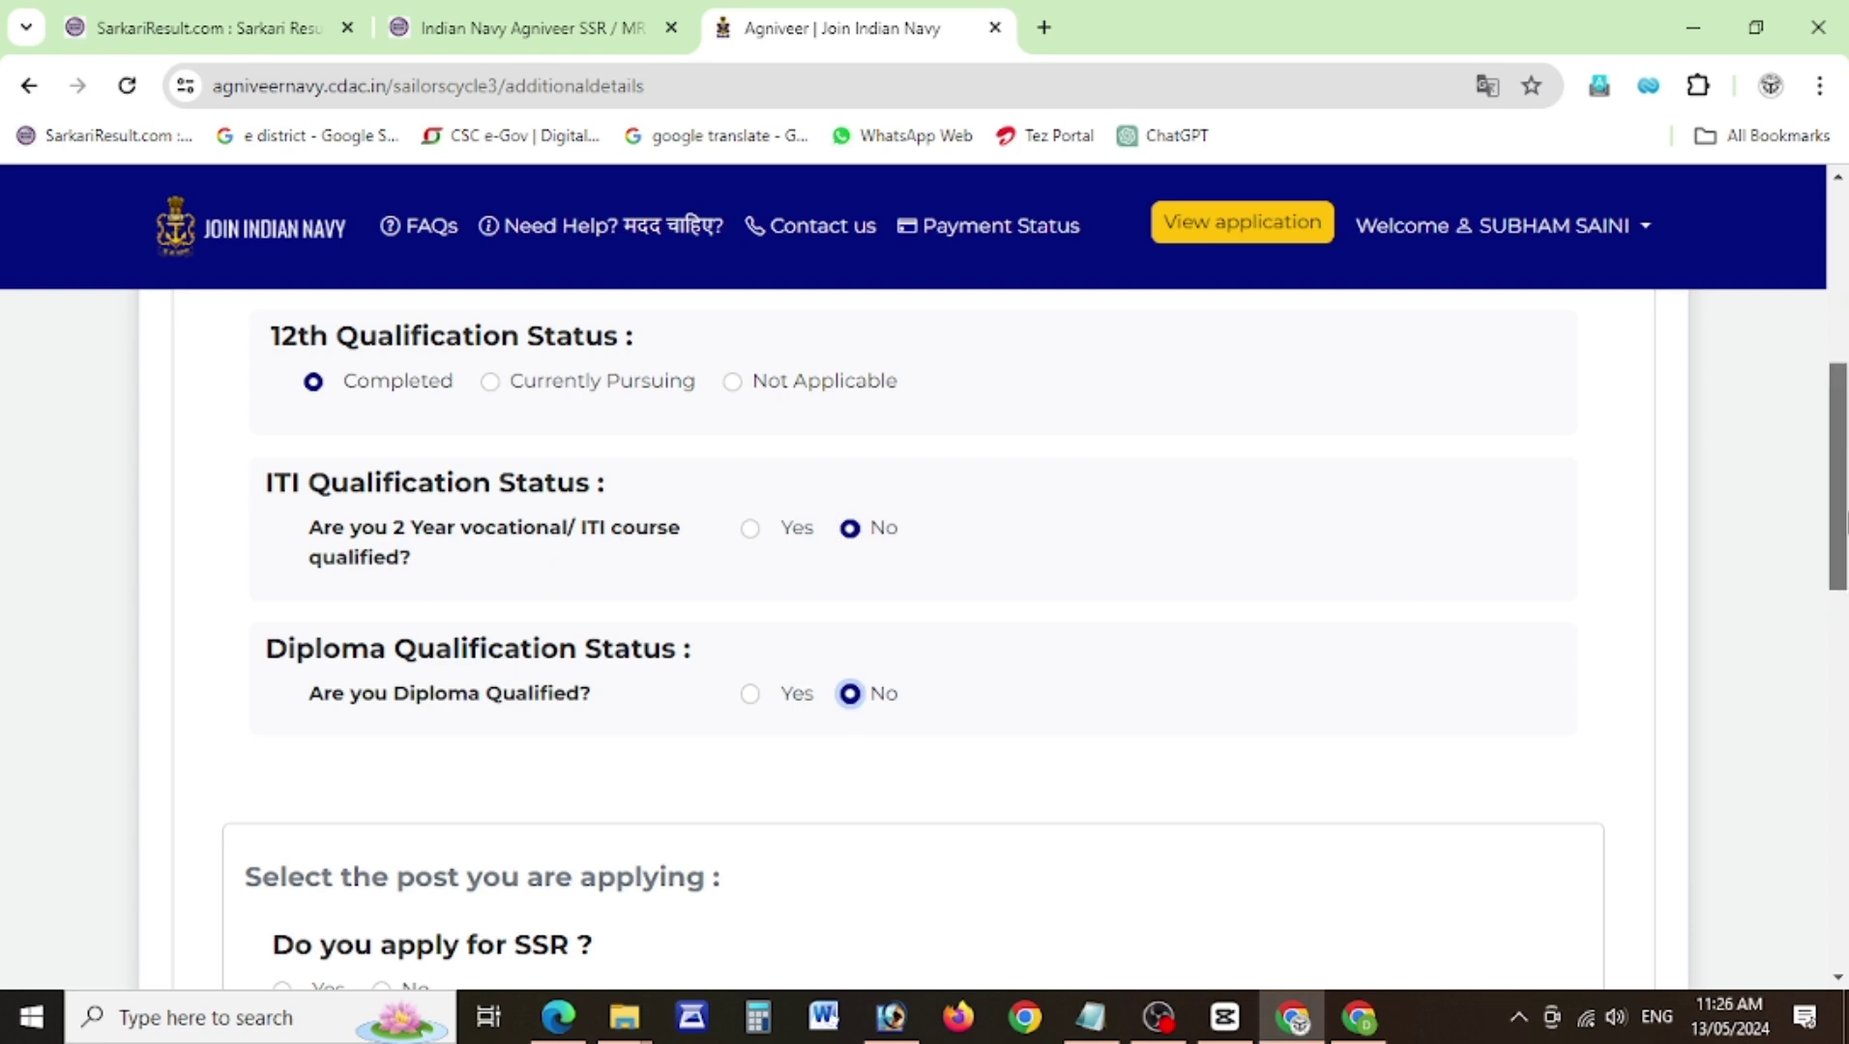
pyautogui.scroll(-5, 1843, 522)
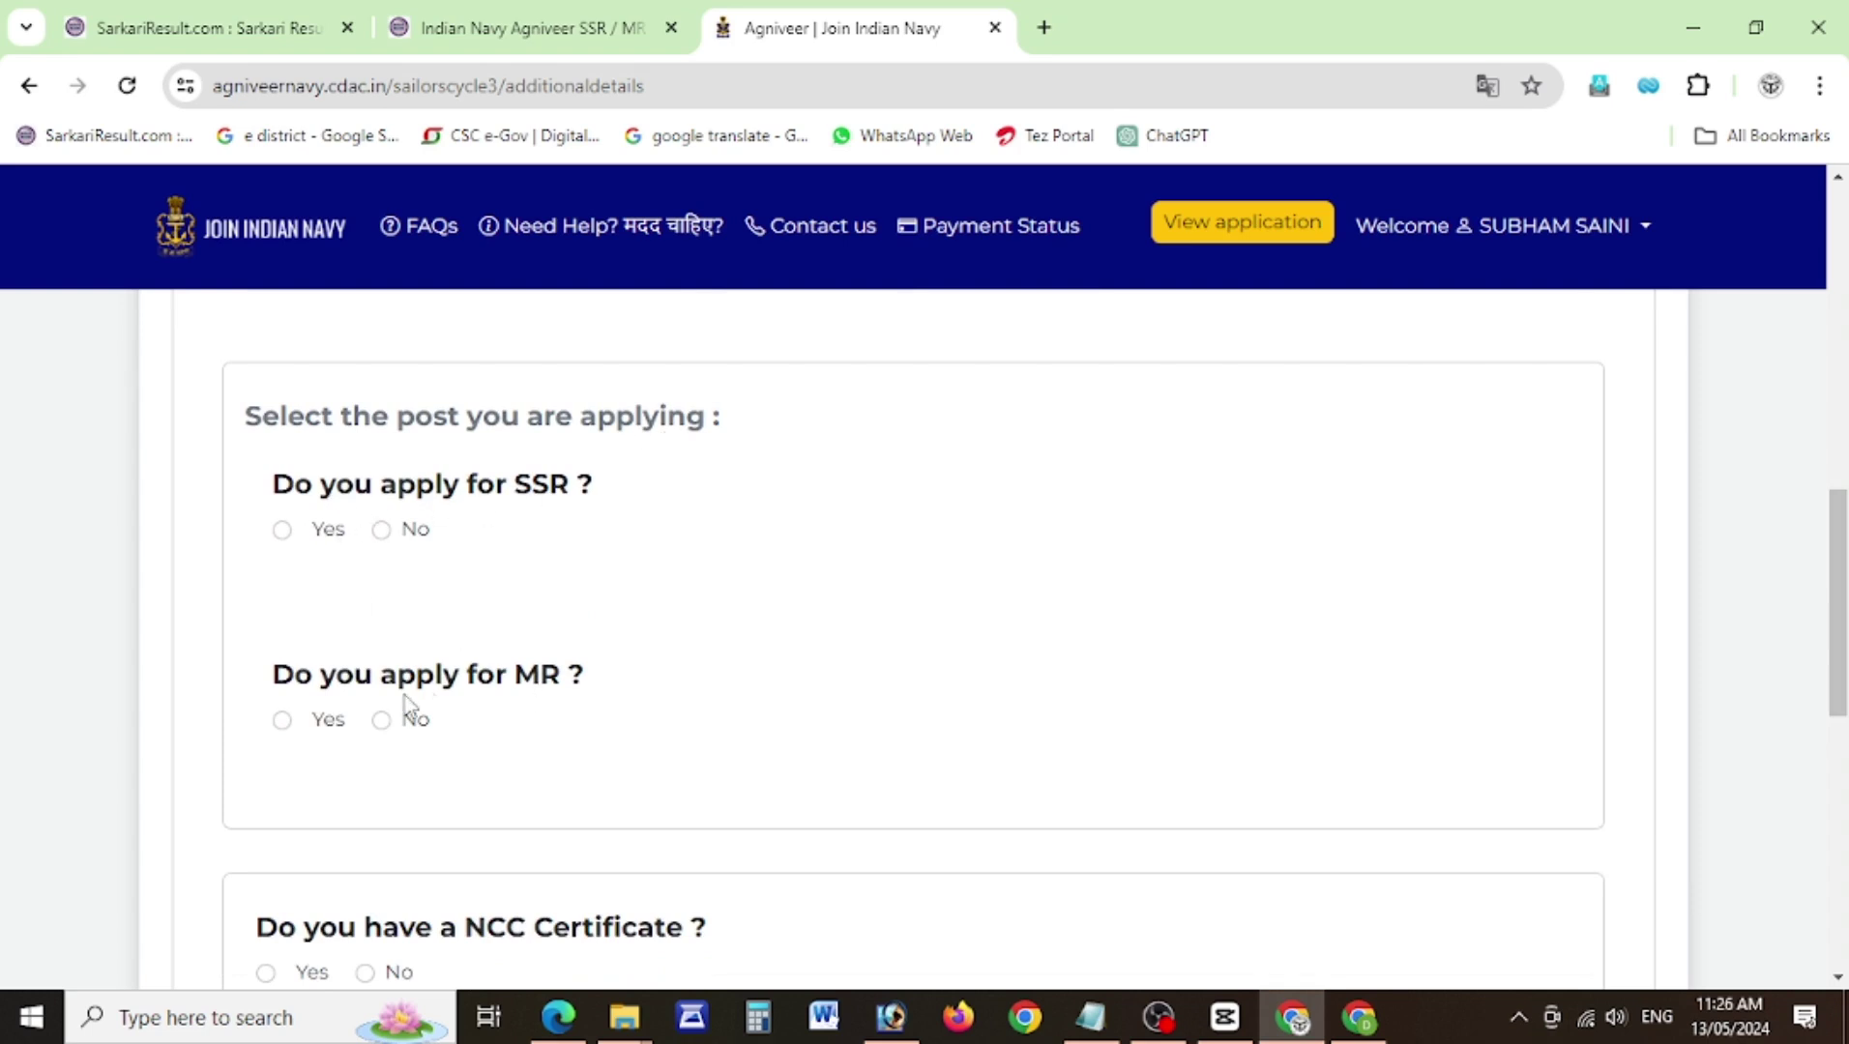
# Apply for both SSR and MR posts and set the branch preferences, with Preference 03 as Steward.
pyautogui.click(282, 531)
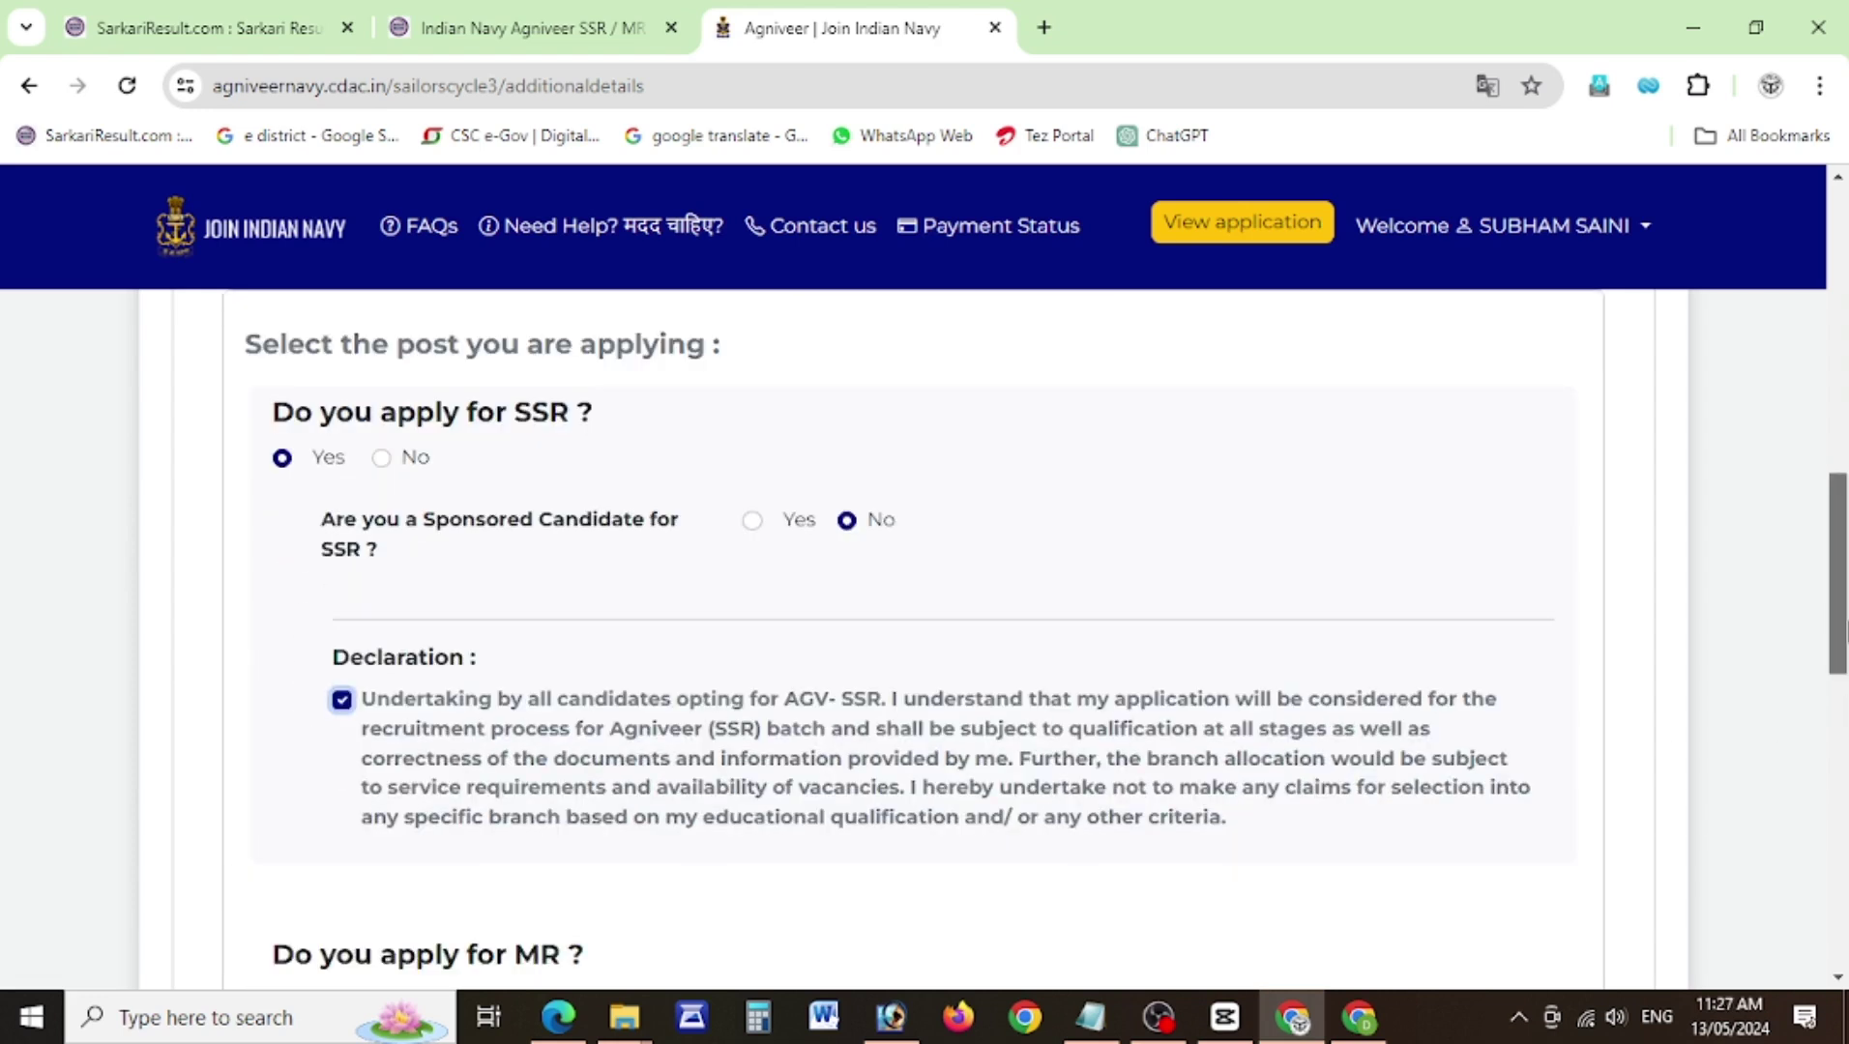
pyautogui.moveTo(1845, 622); pyautogui.dragTo(1845, 714)
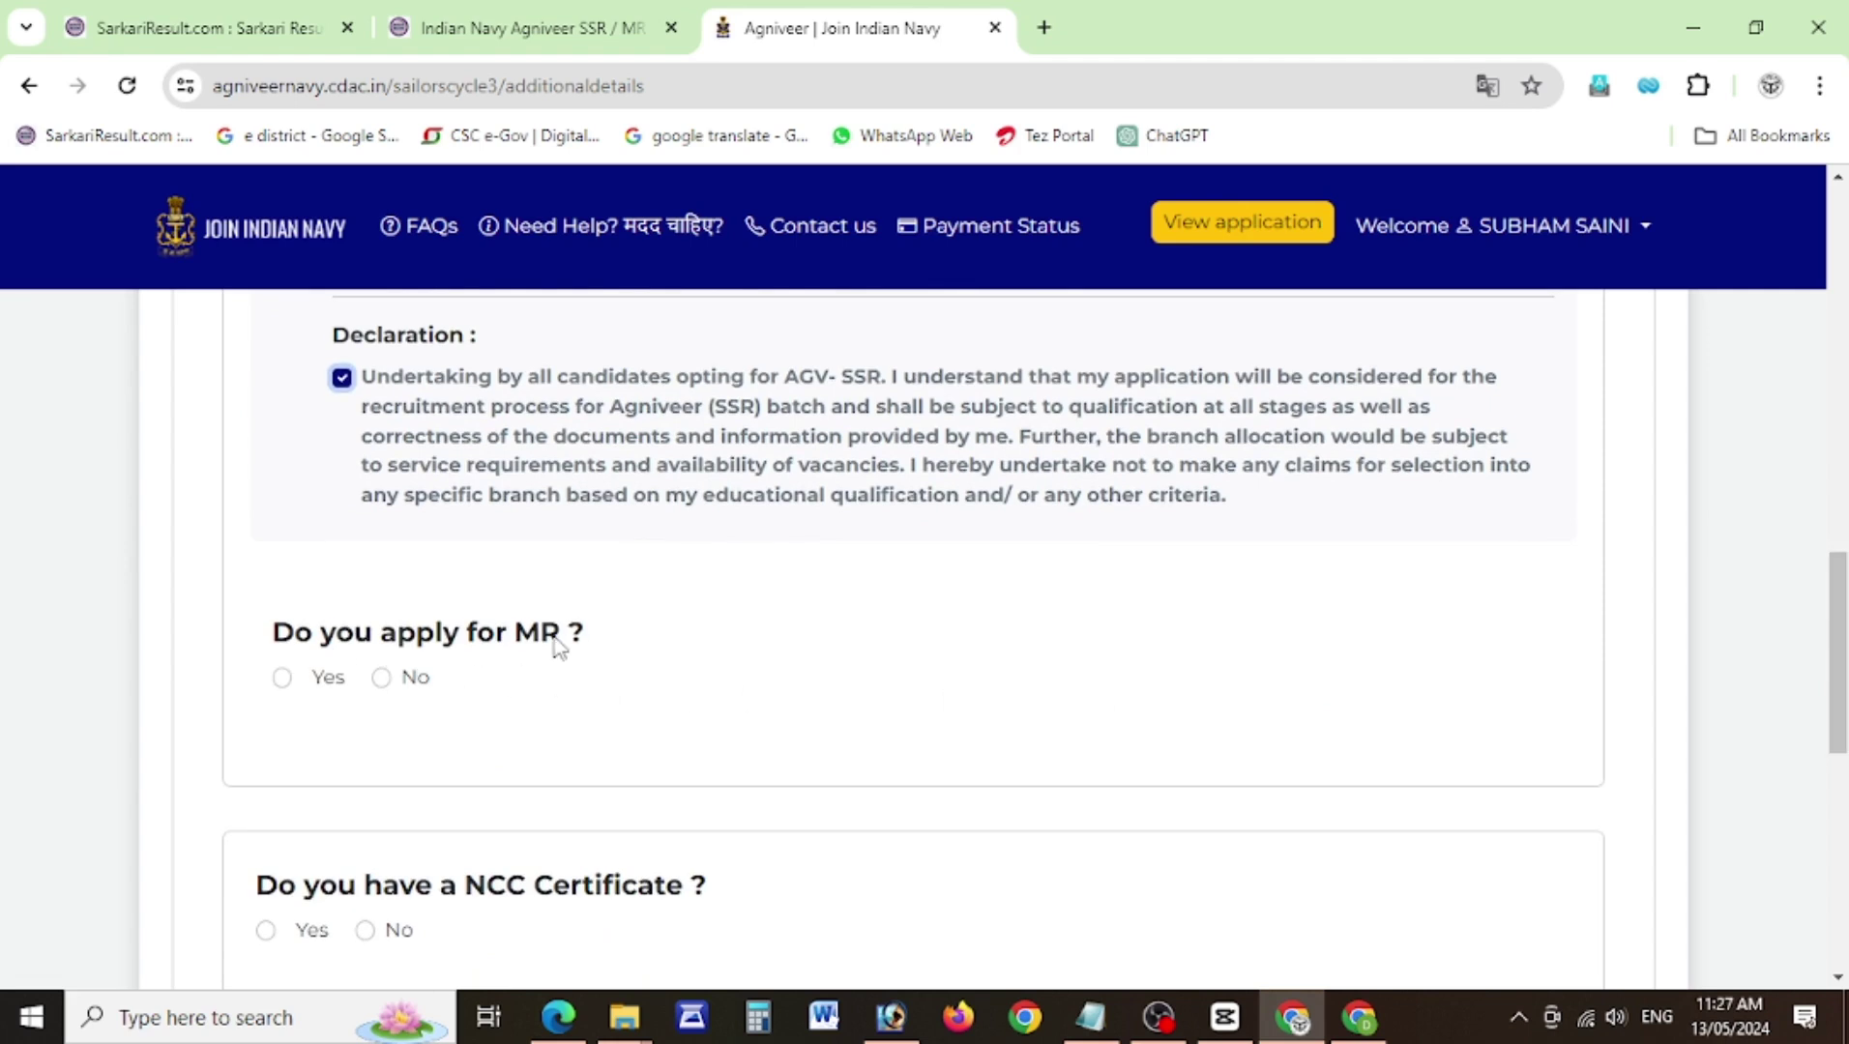
pyautogui.click(282, 677)
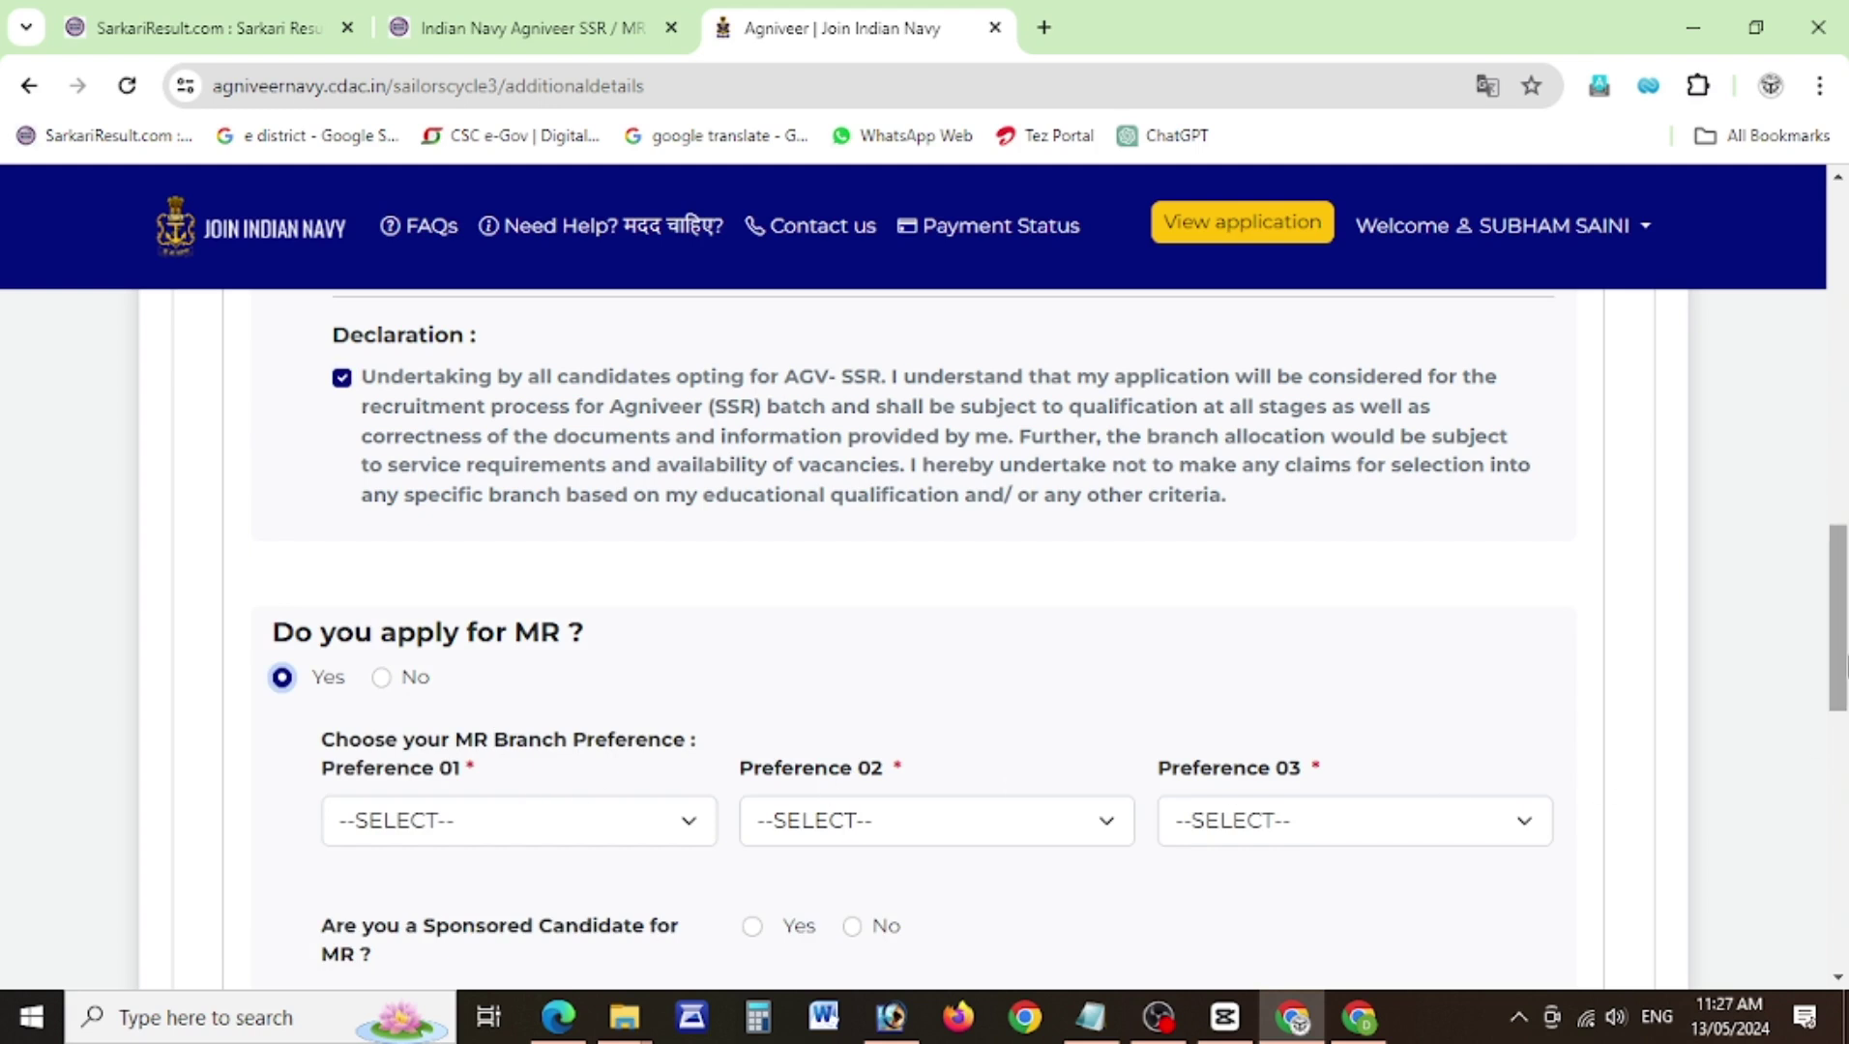
pyautogui.scroll(-2, 1838, 677)
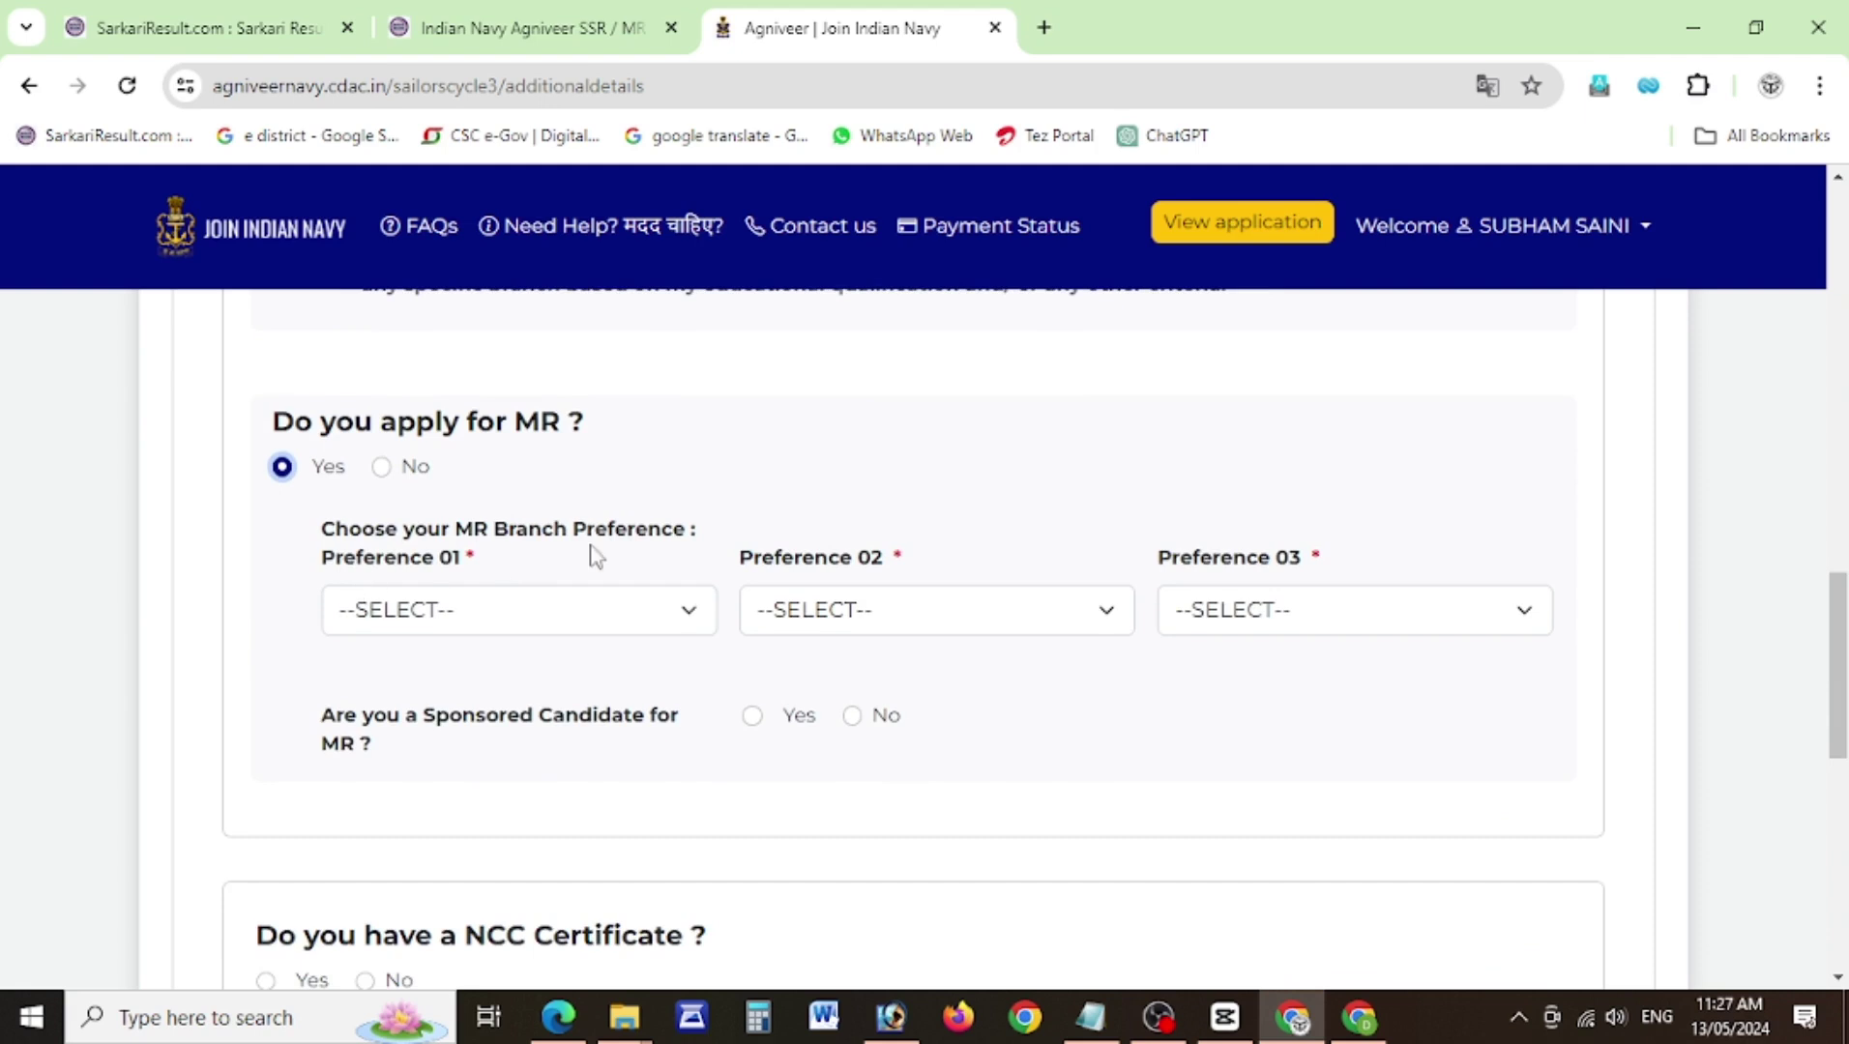
pyautogui.click(477, 621)
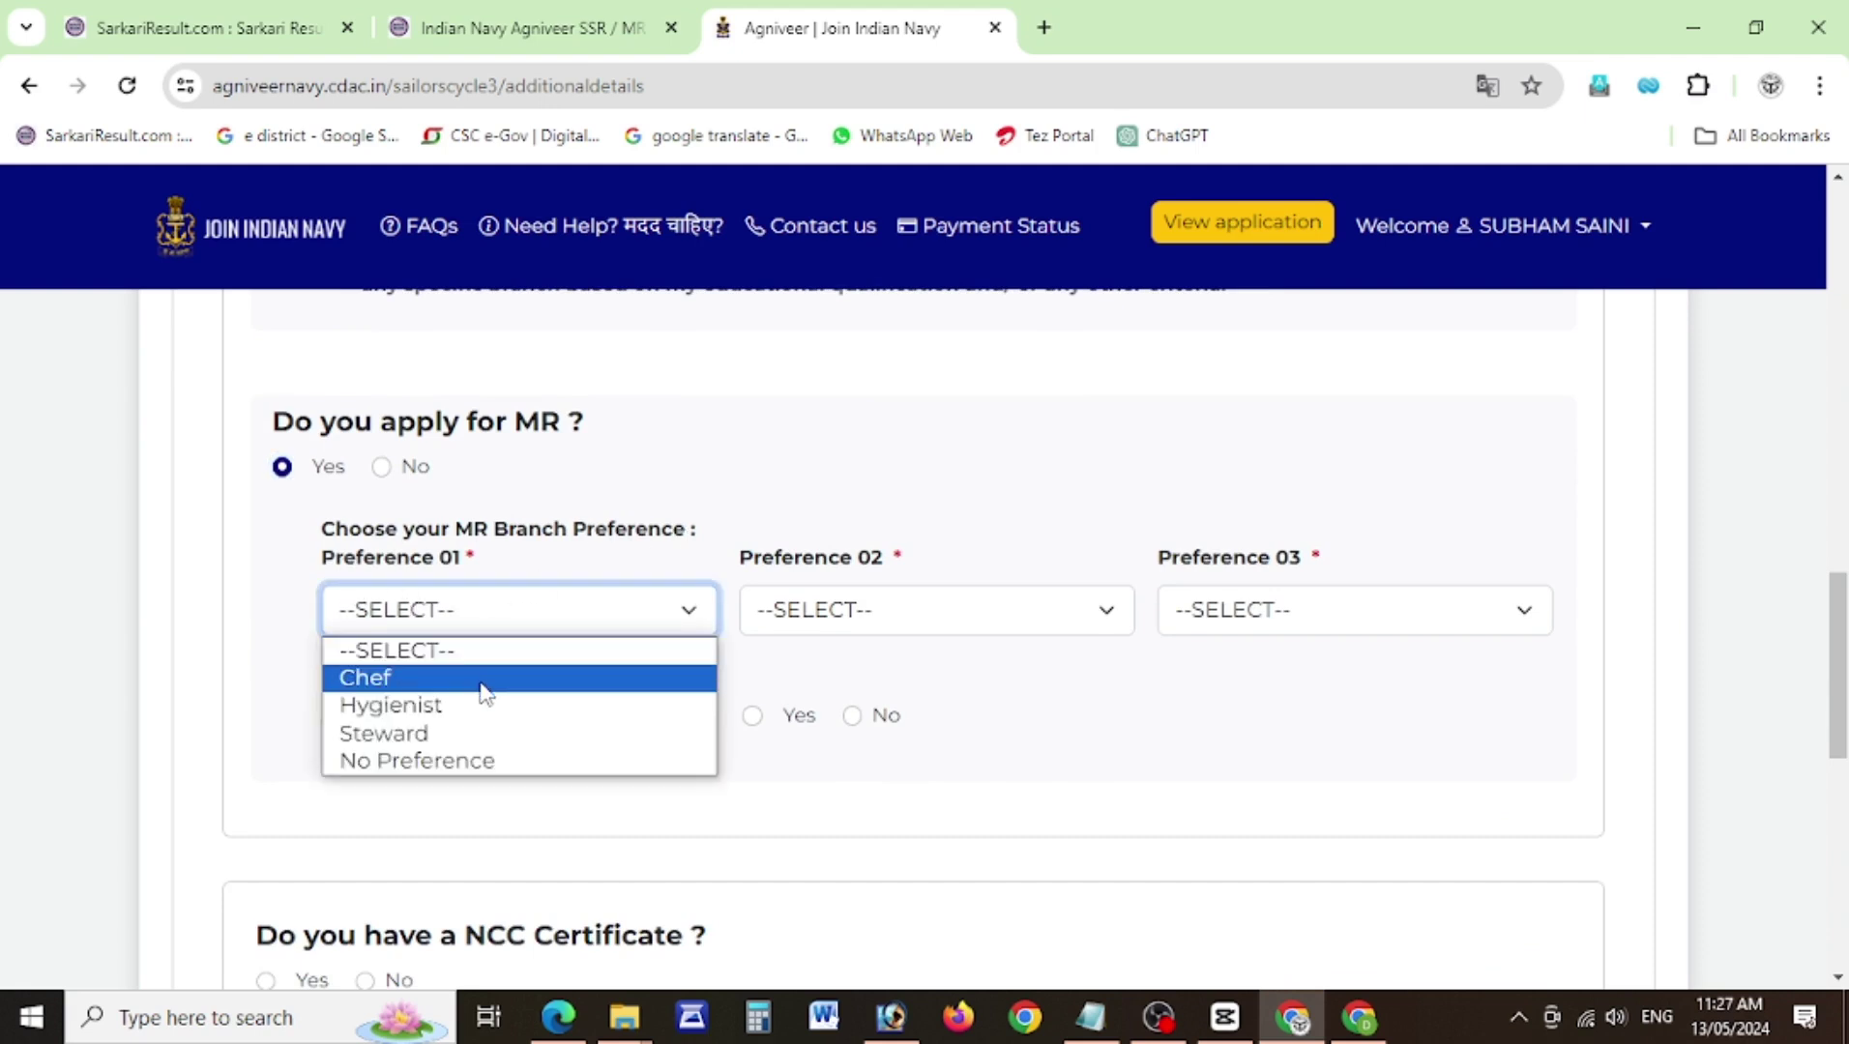
pyautogui.click(1262, 619)
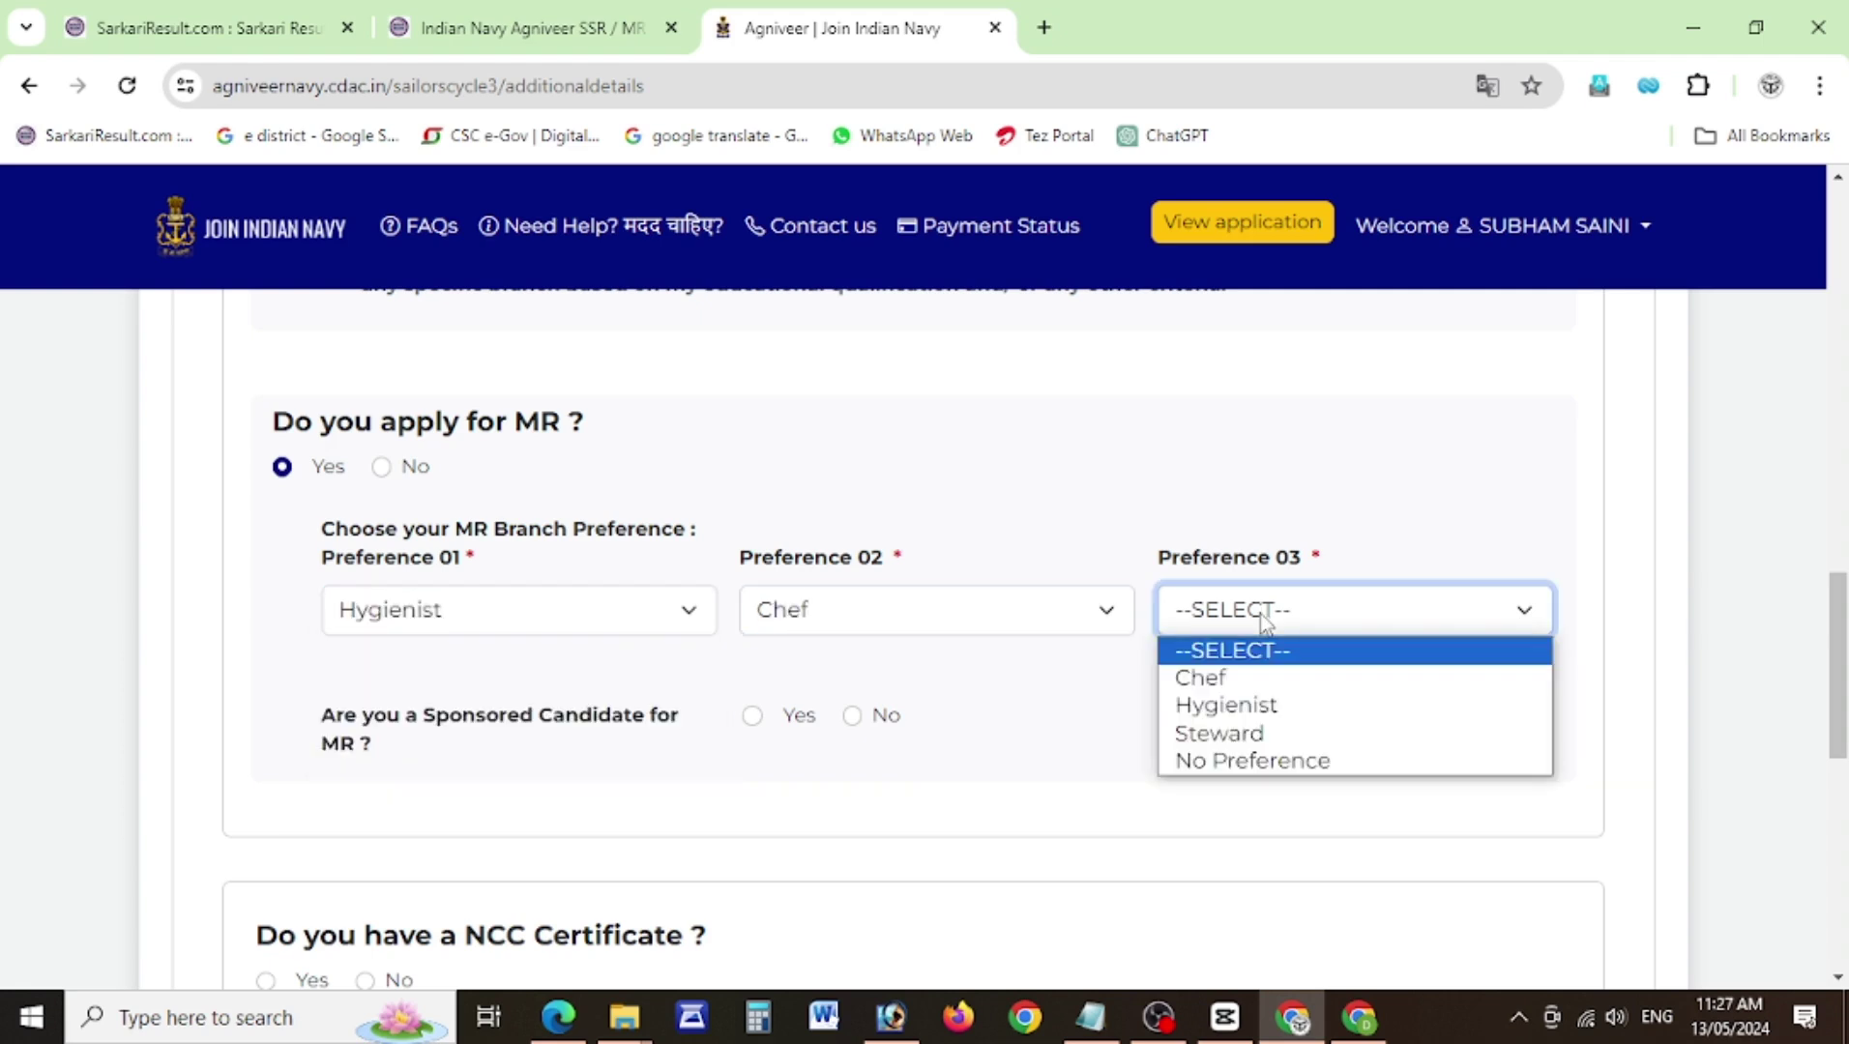
pyautogui.click(1260, 735)
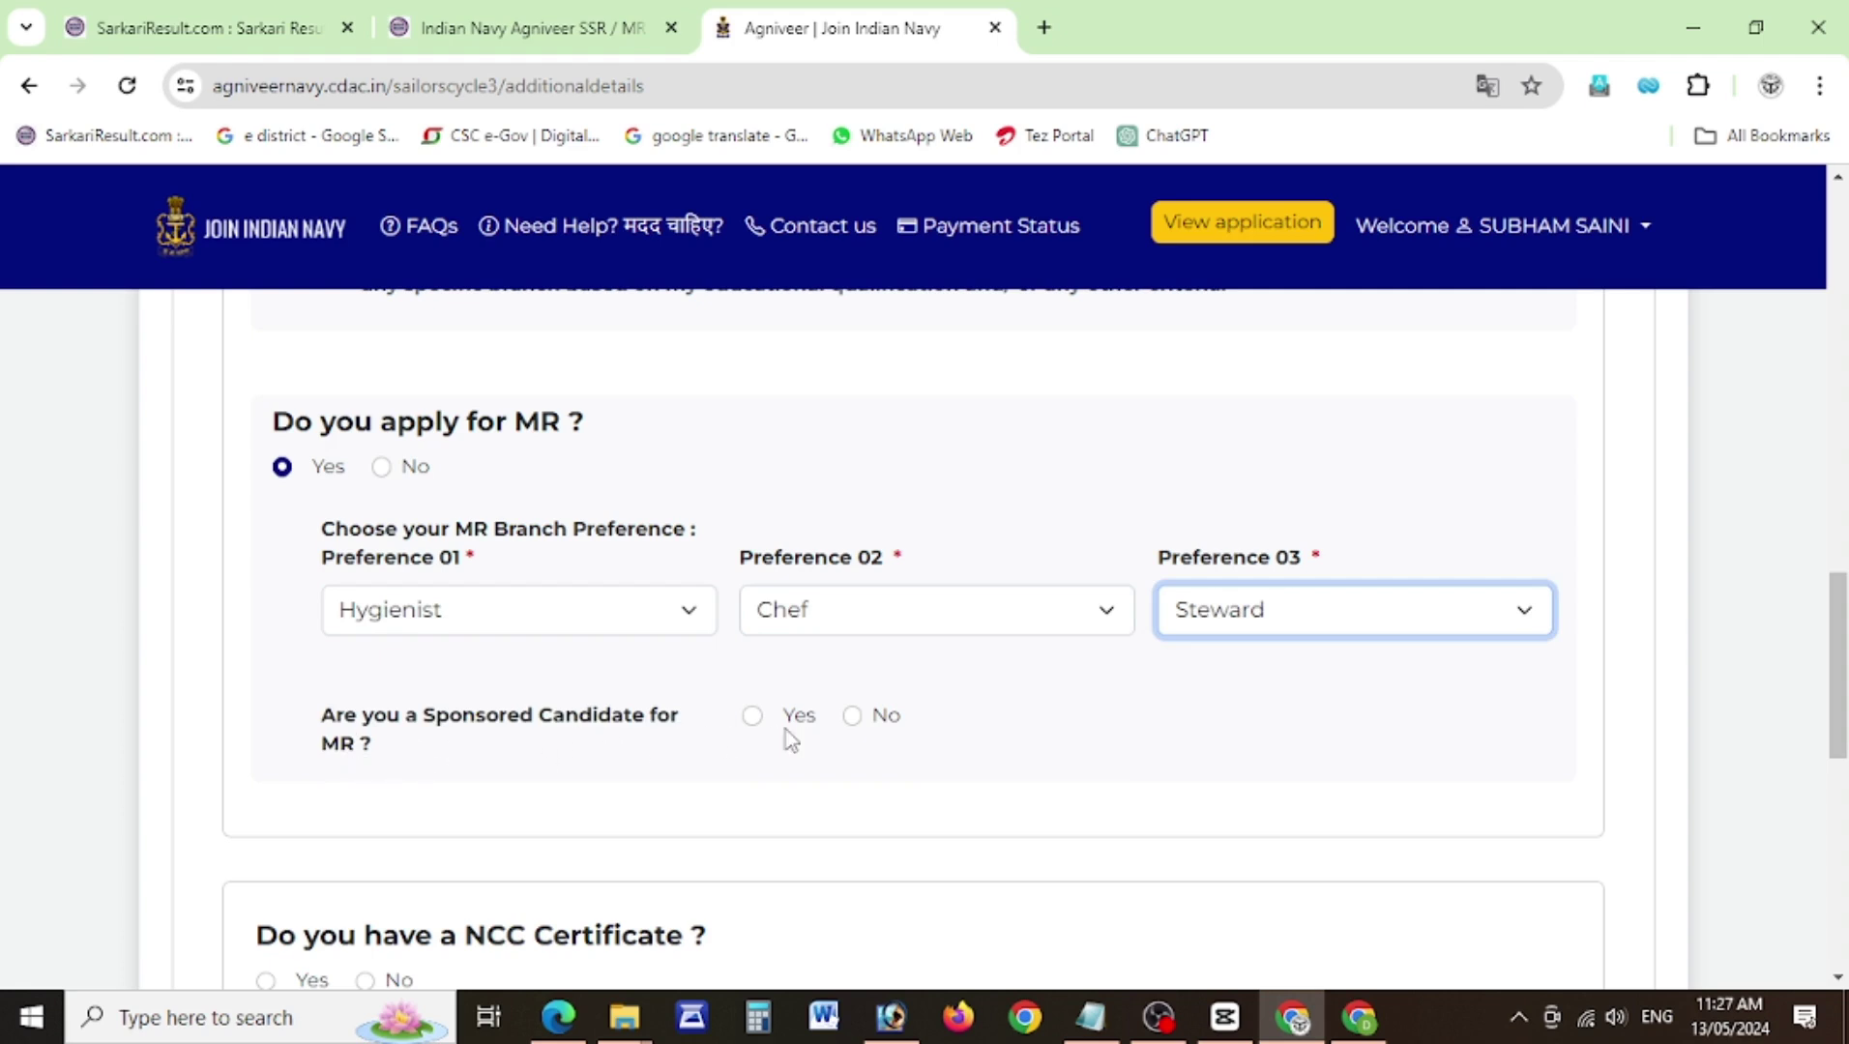
# Answer No to sponsored candidate and NCC certificate, Yes to swimming, and save.
pyautogui.click(852, 717)
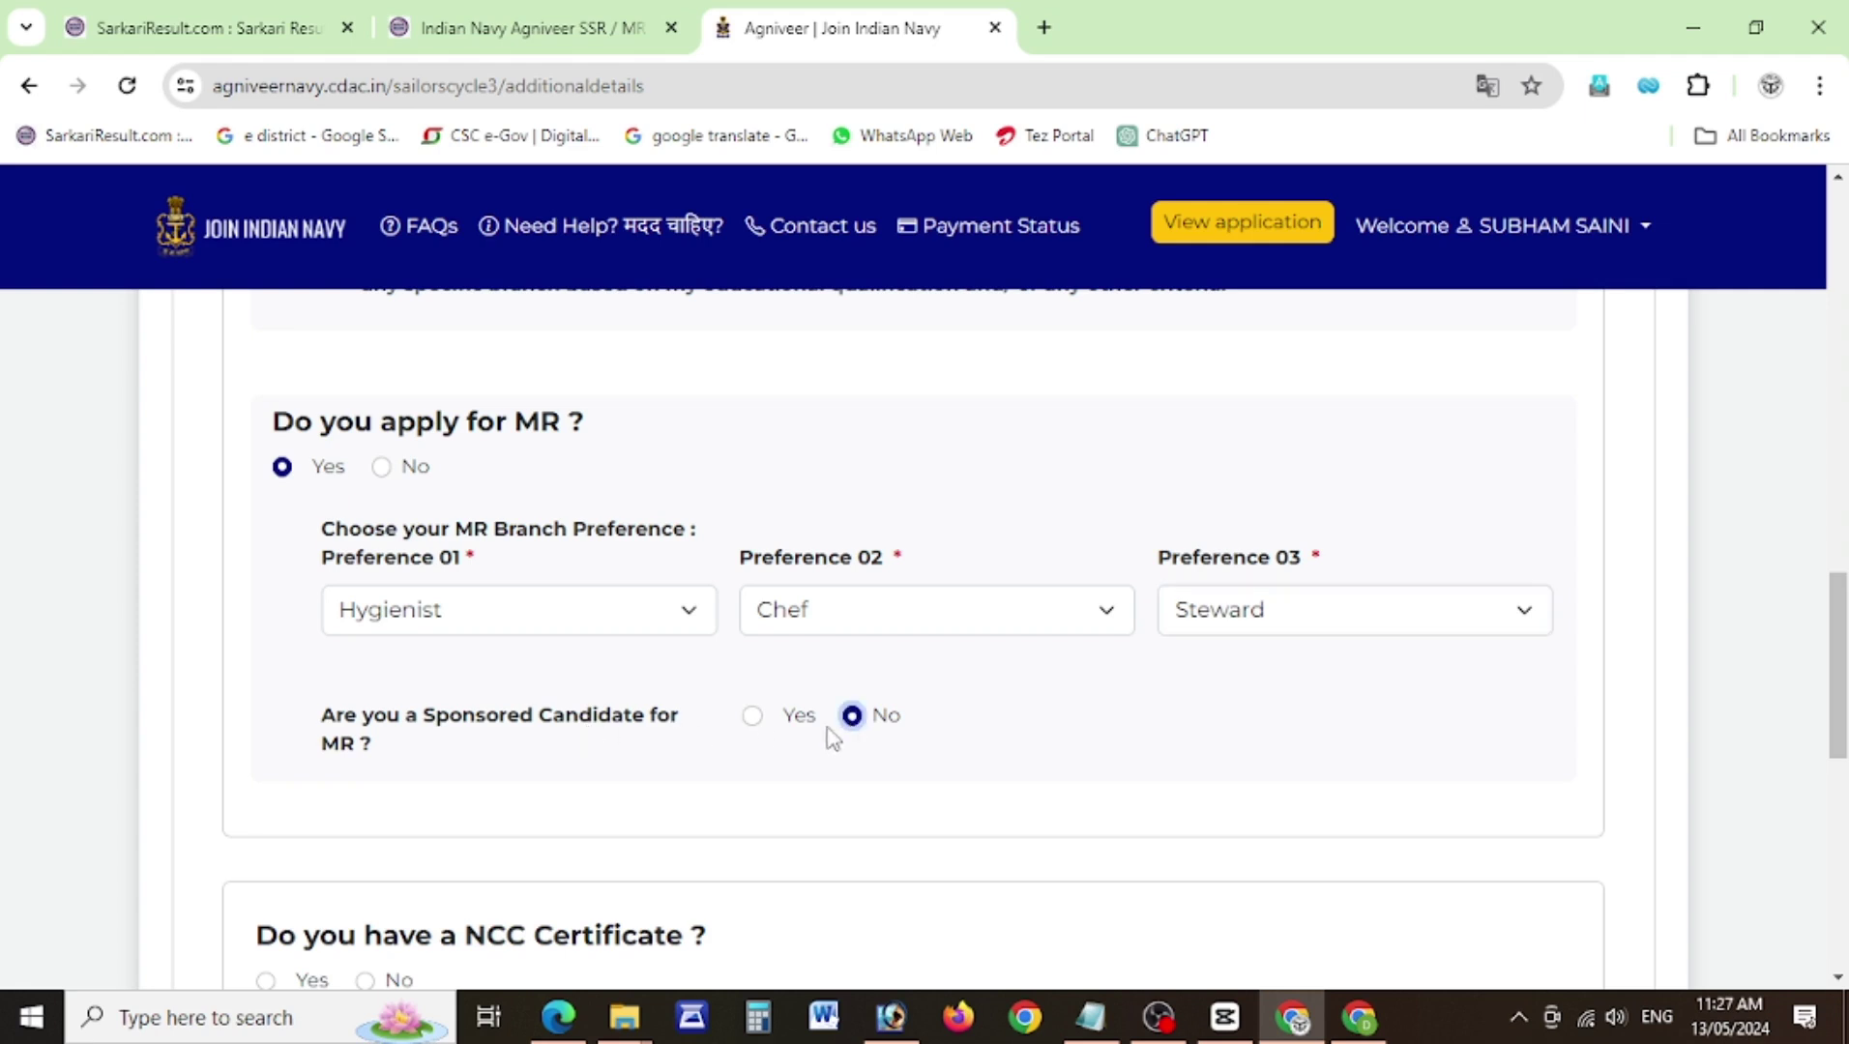
pyautogui.scroll(-3, 1840, 745)
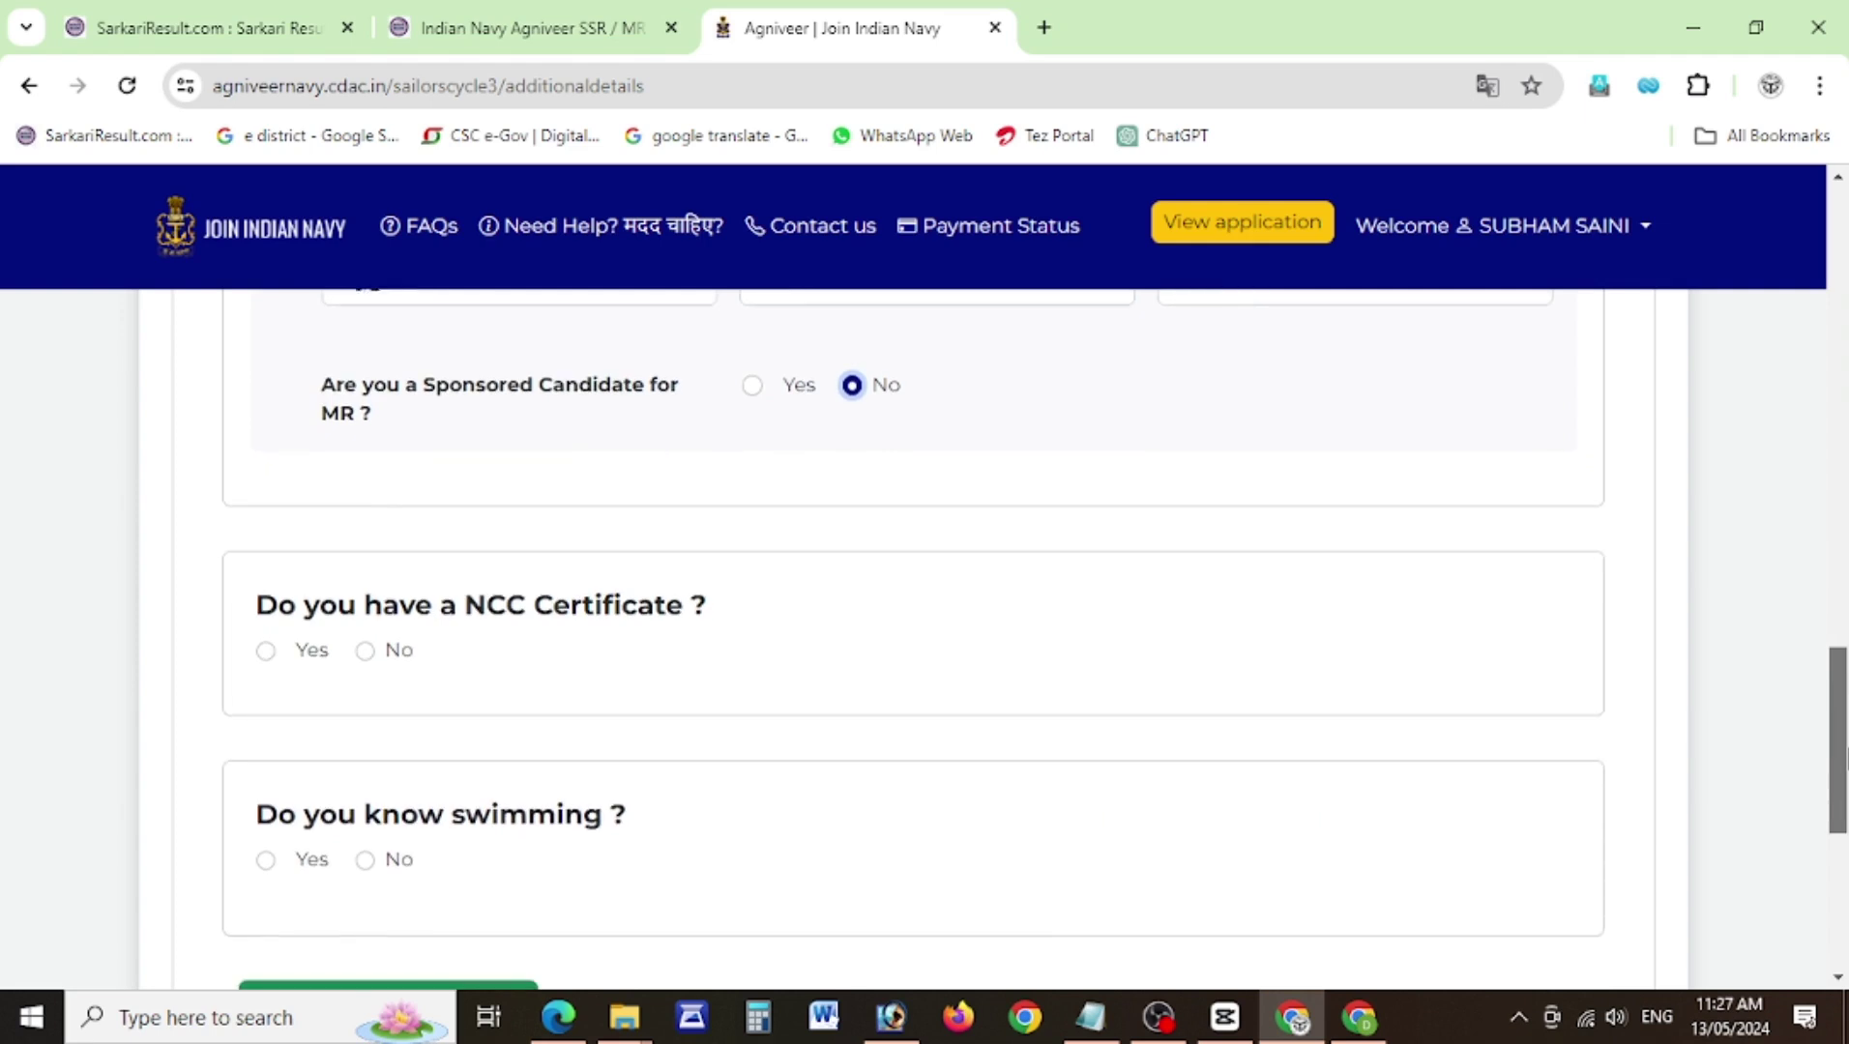
pyautogui.scroll(-1, 1843, 759)
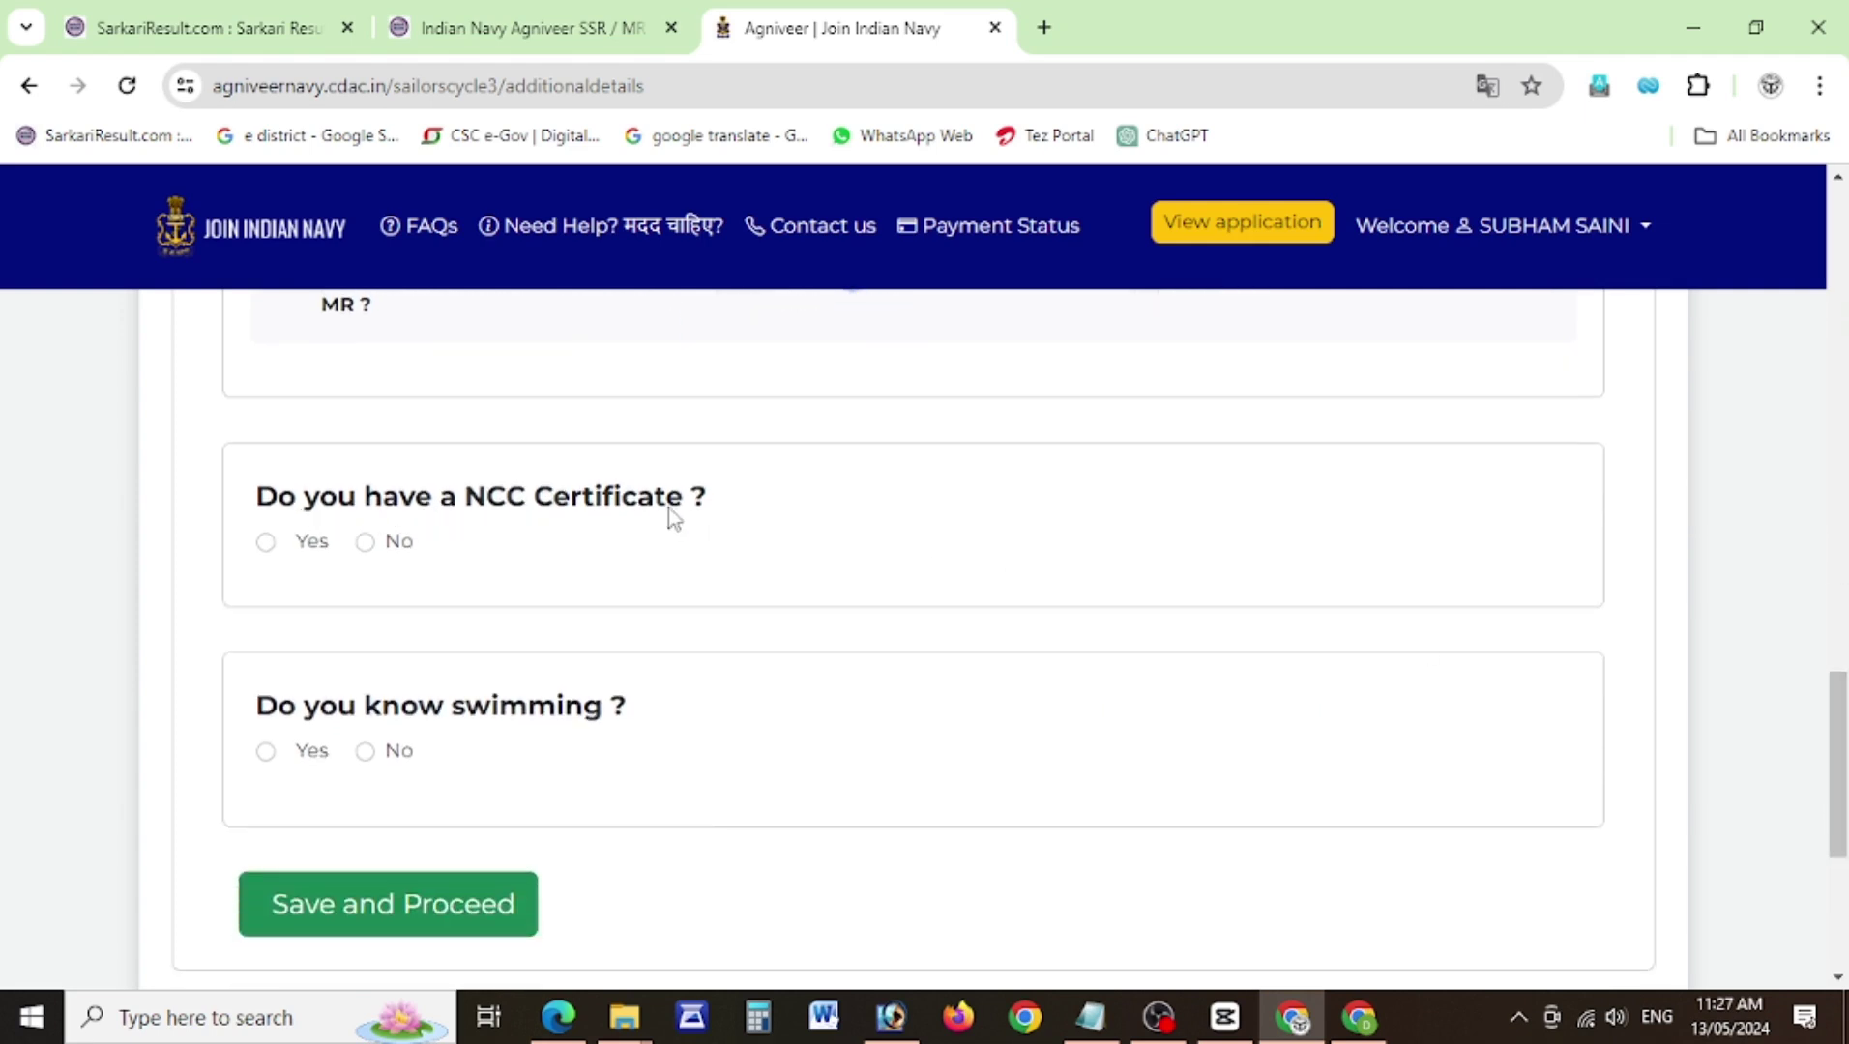
pyautogui.click(267, 543)
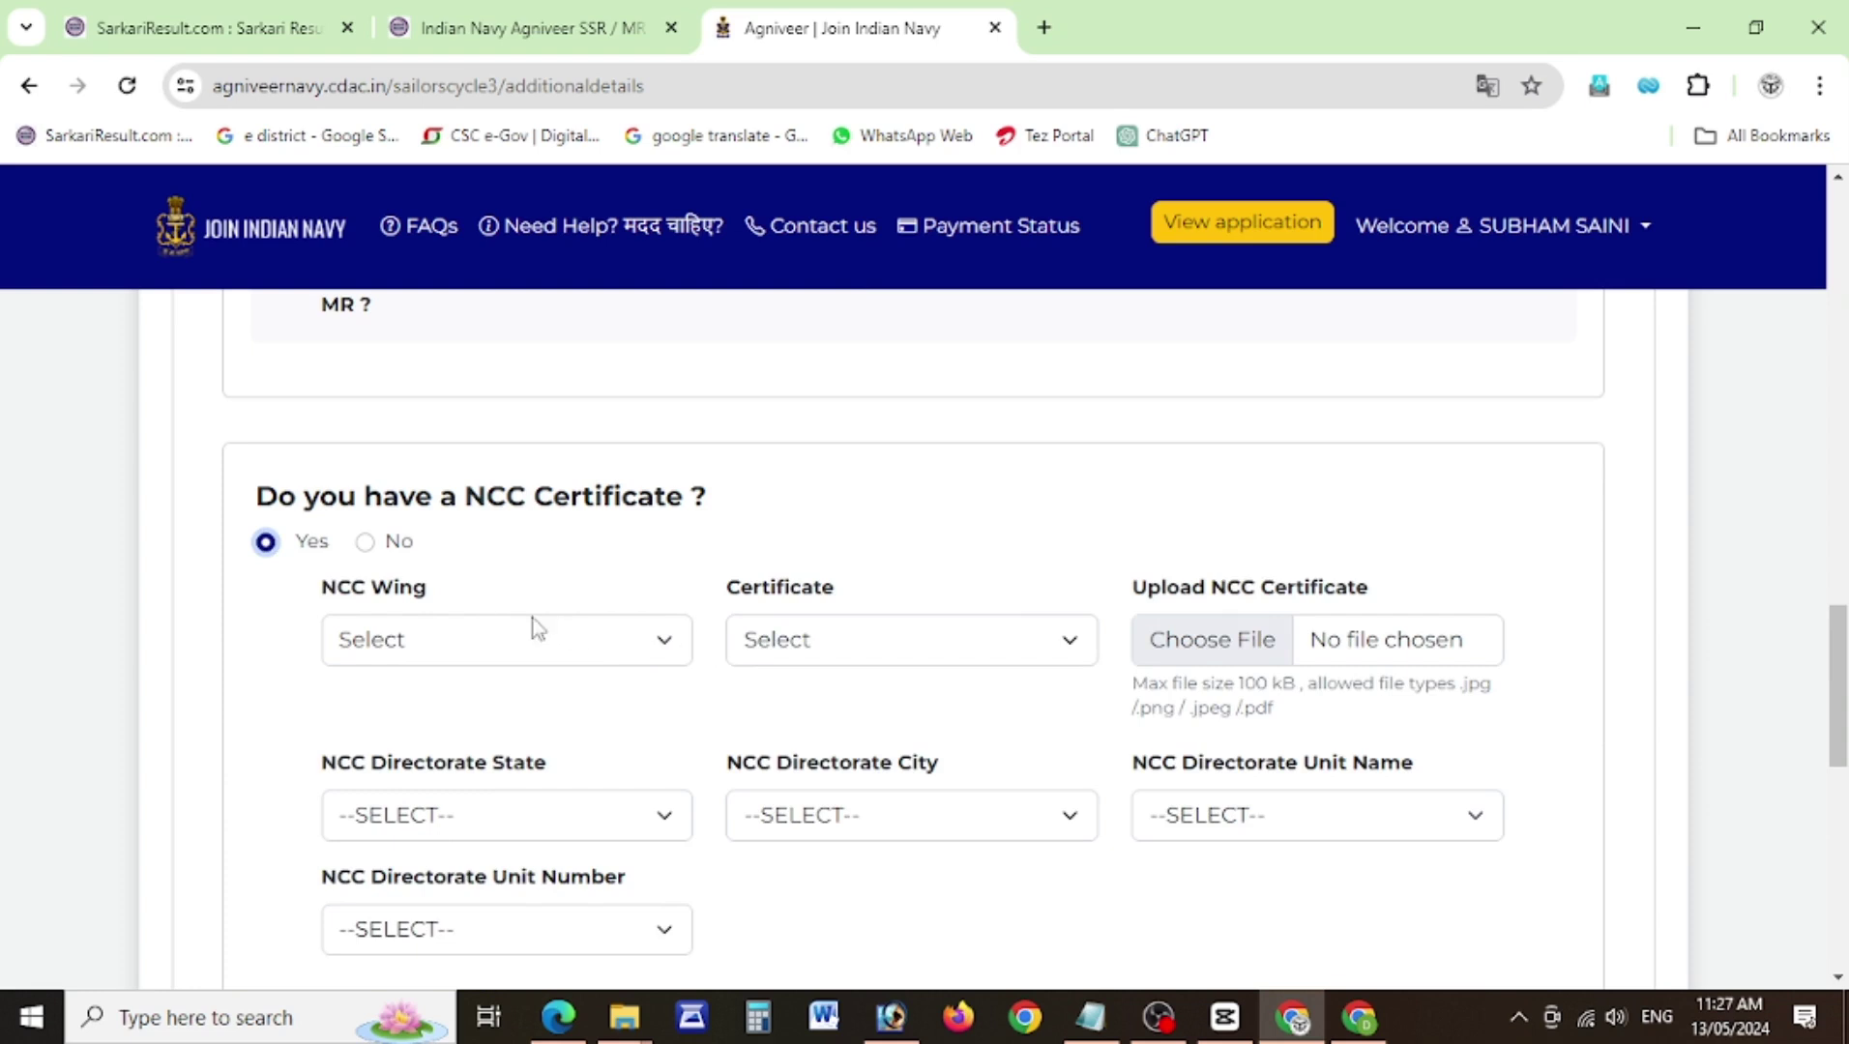
pyautogui.click(366, 544)
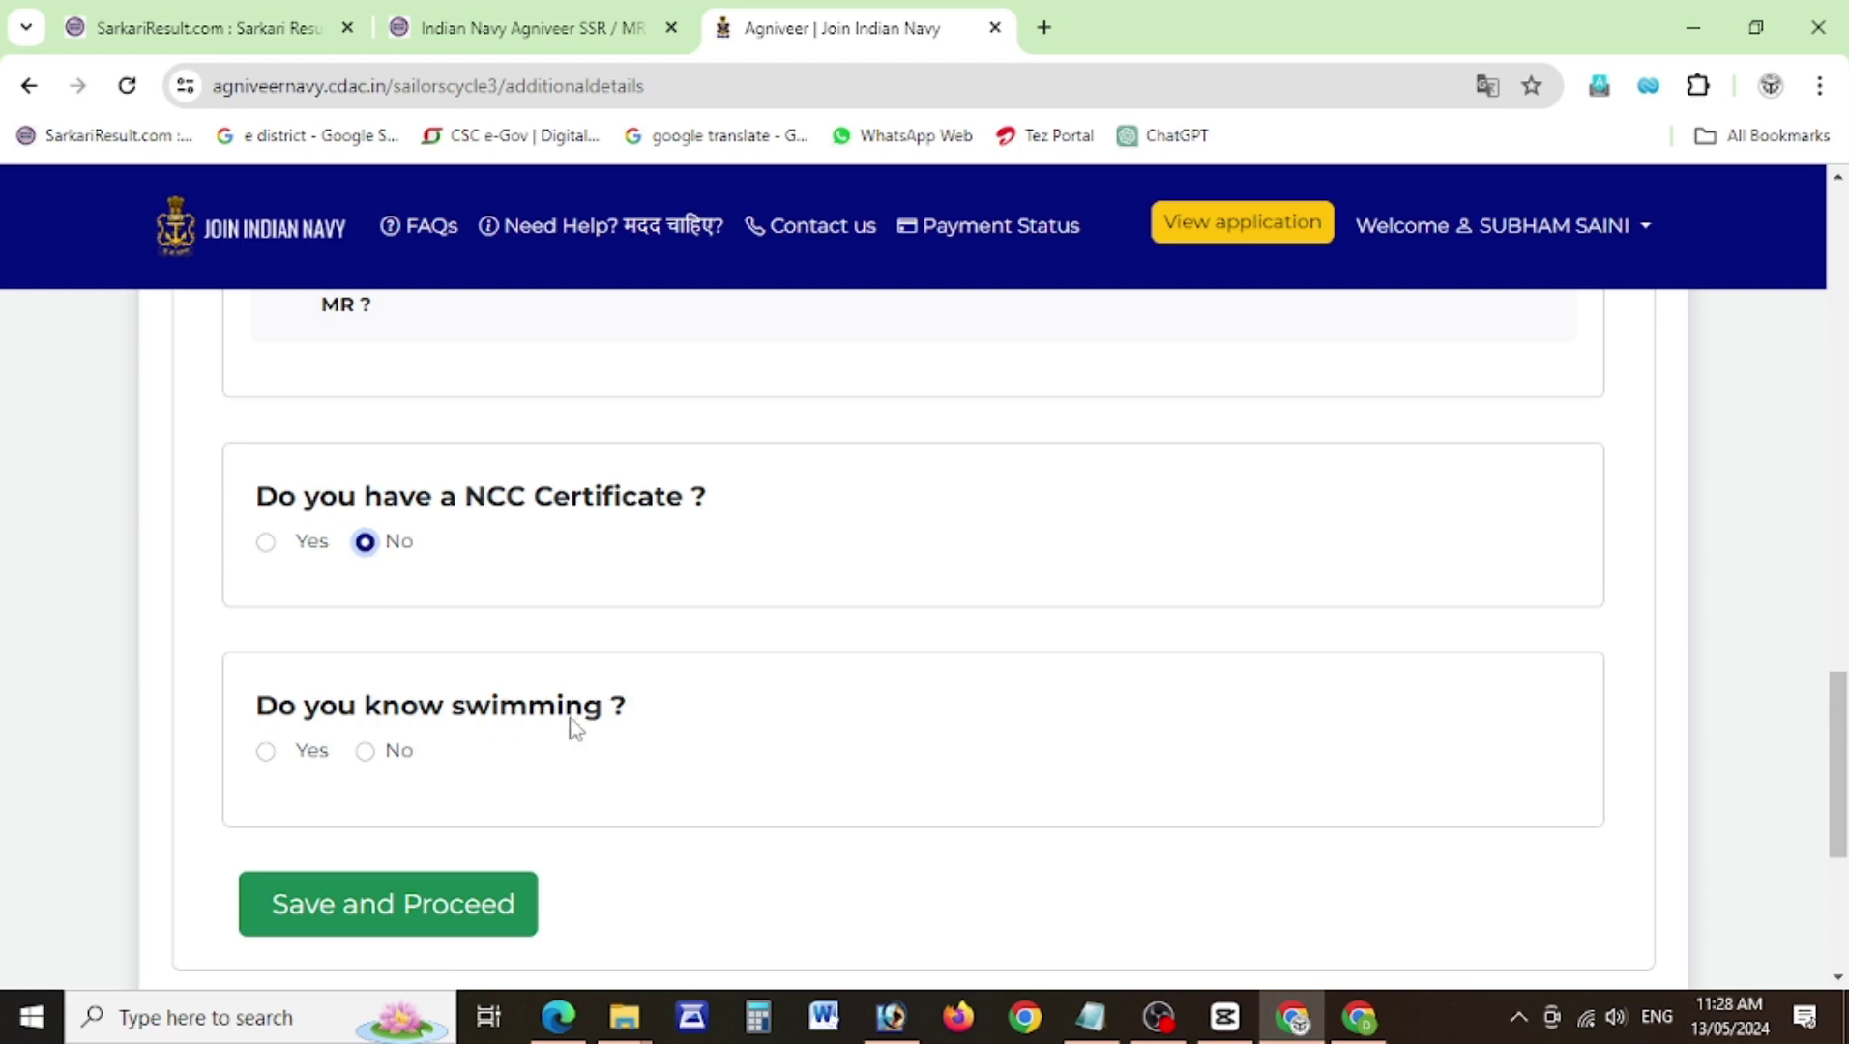
pyautogui.click(266, 752)
pyautogui.click(372, 906)
# Confirm saving the additional information and allow the site to use the camera.
pyautogui.click(1040, 307)
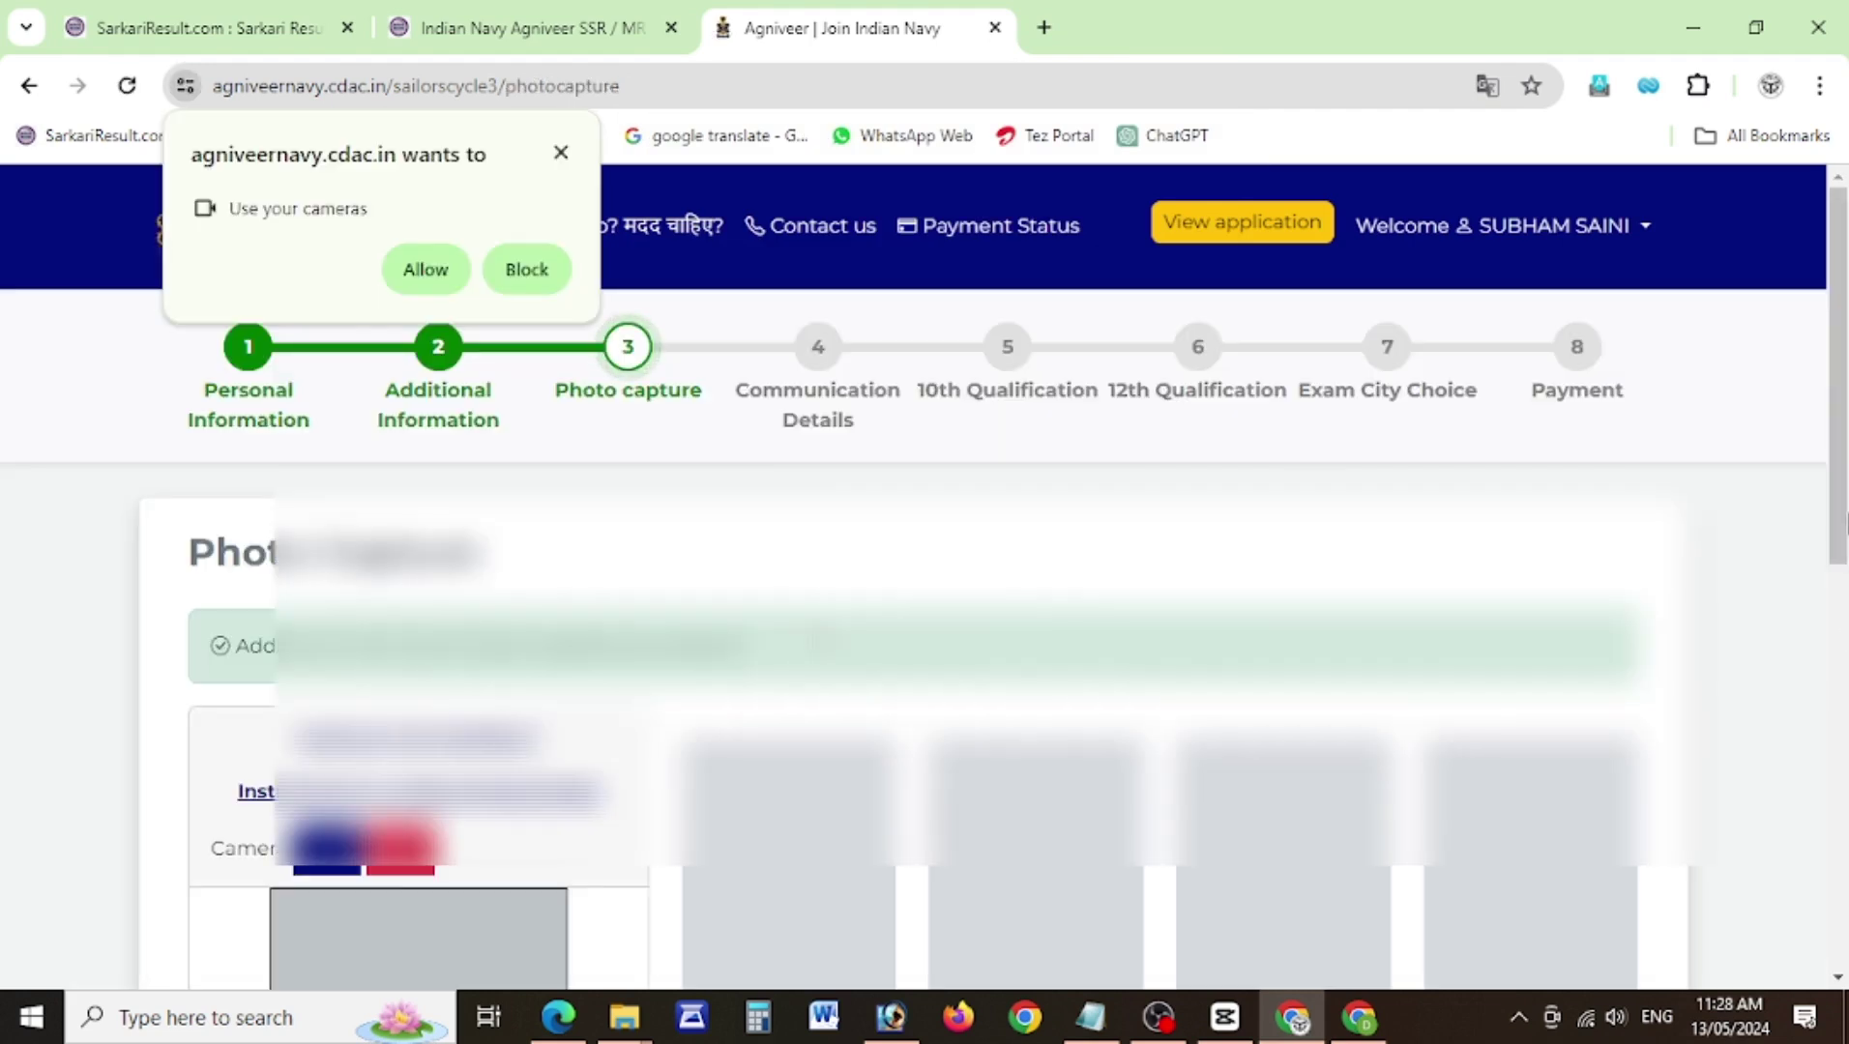
pyautogui.scroll(-2, 1842, 503)
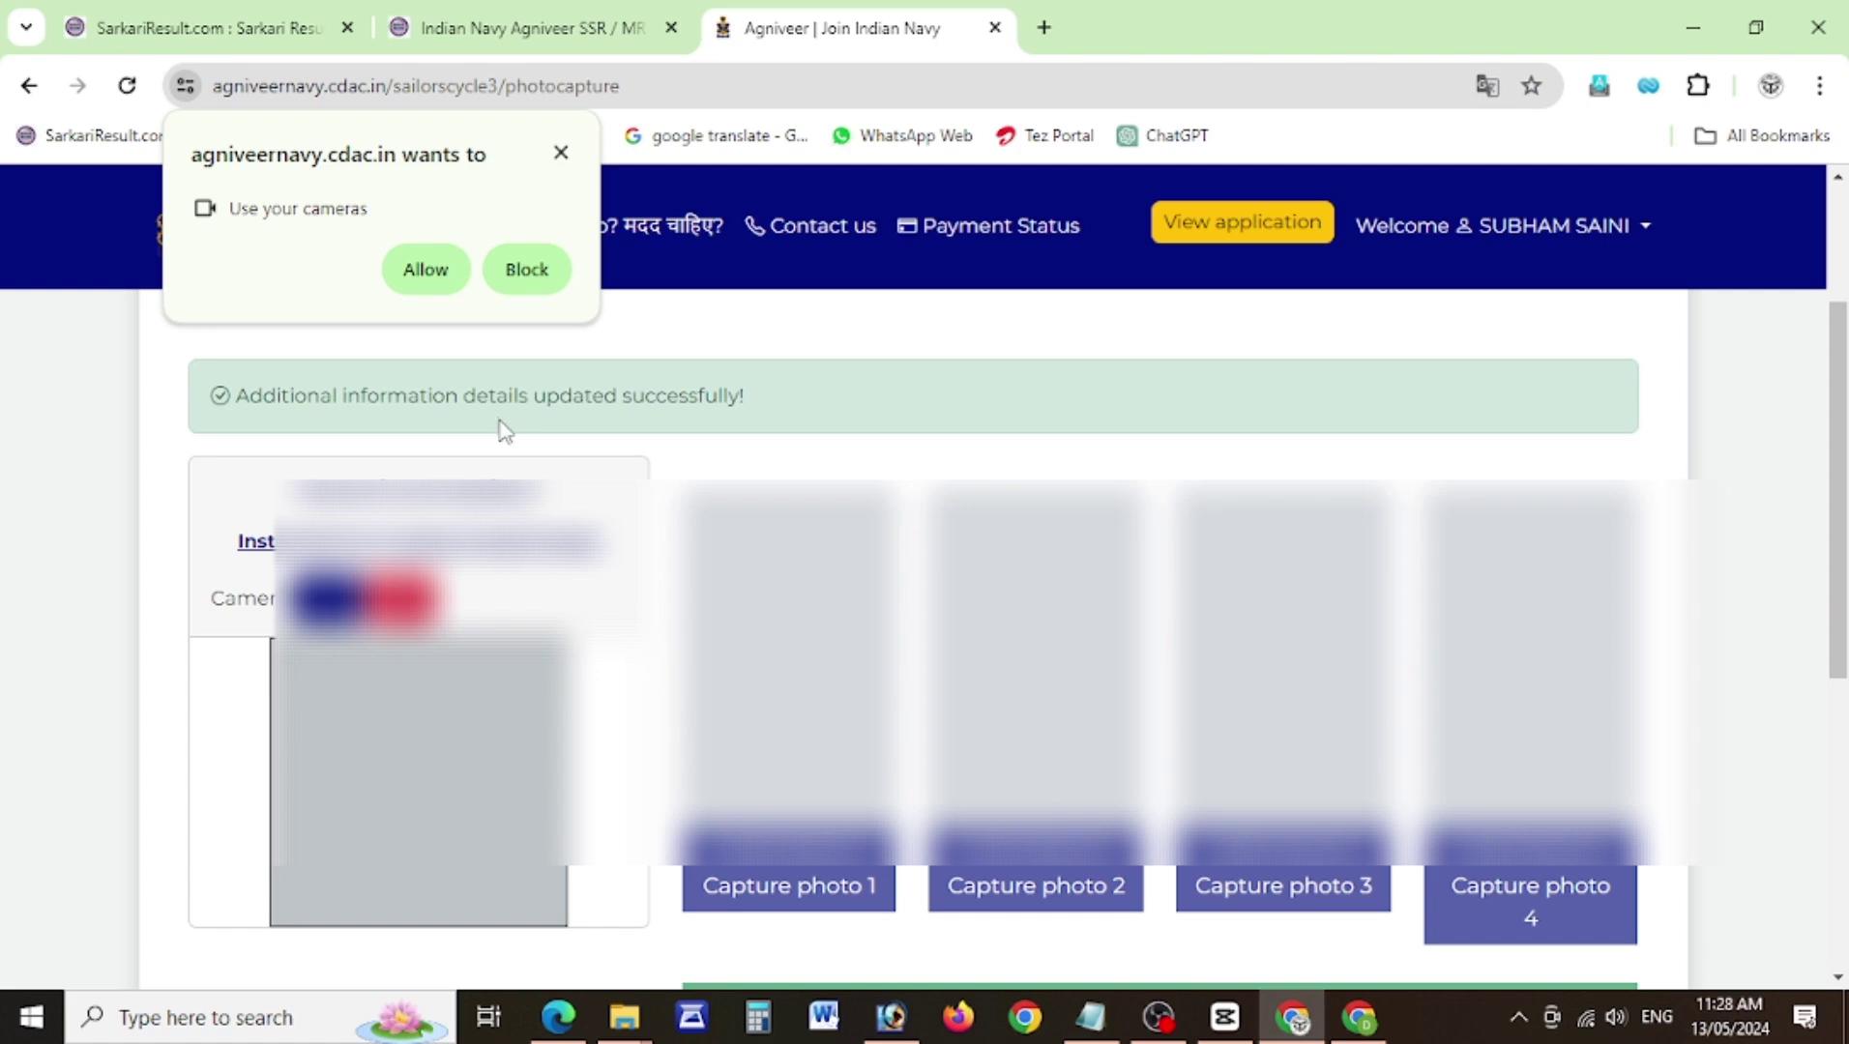
pyautogui.click(426, 271)
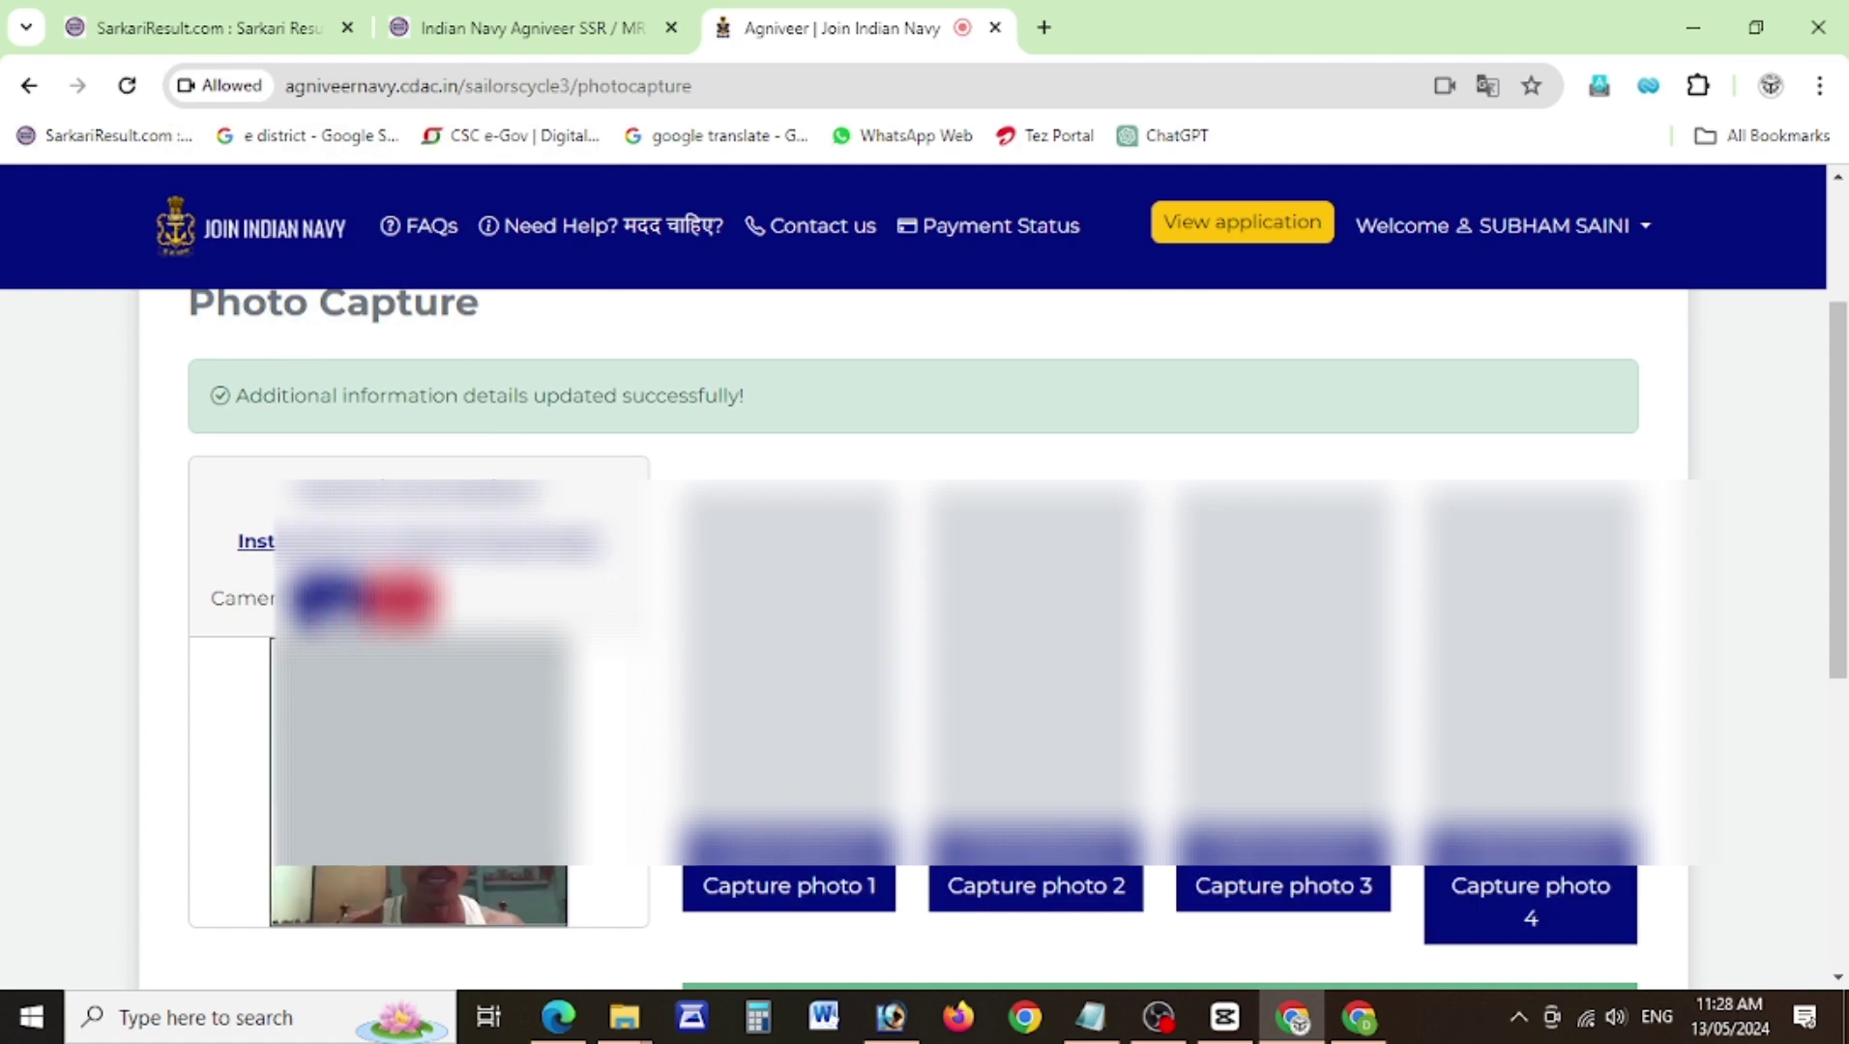
pyautogui.scroll(-1, 967, 580)
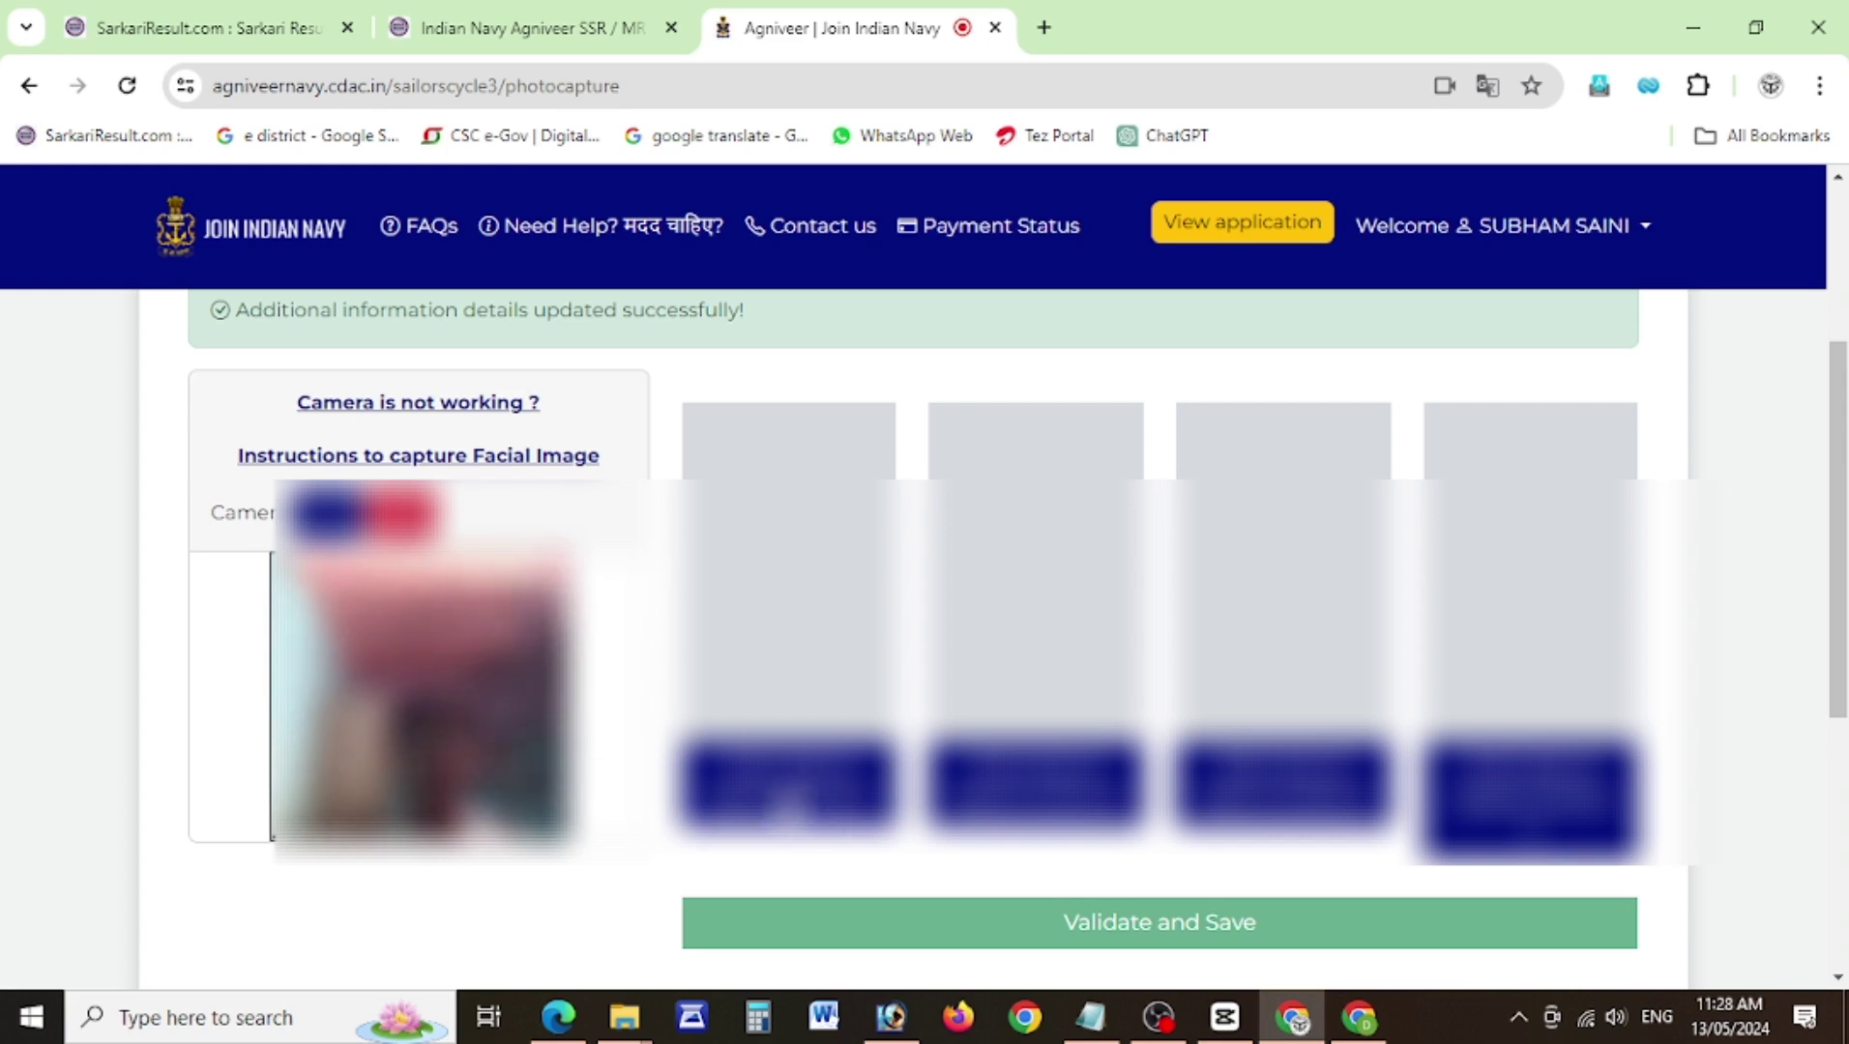
# Capture all four facial photos and validate and save them.
pyautogui.click(822, 812)
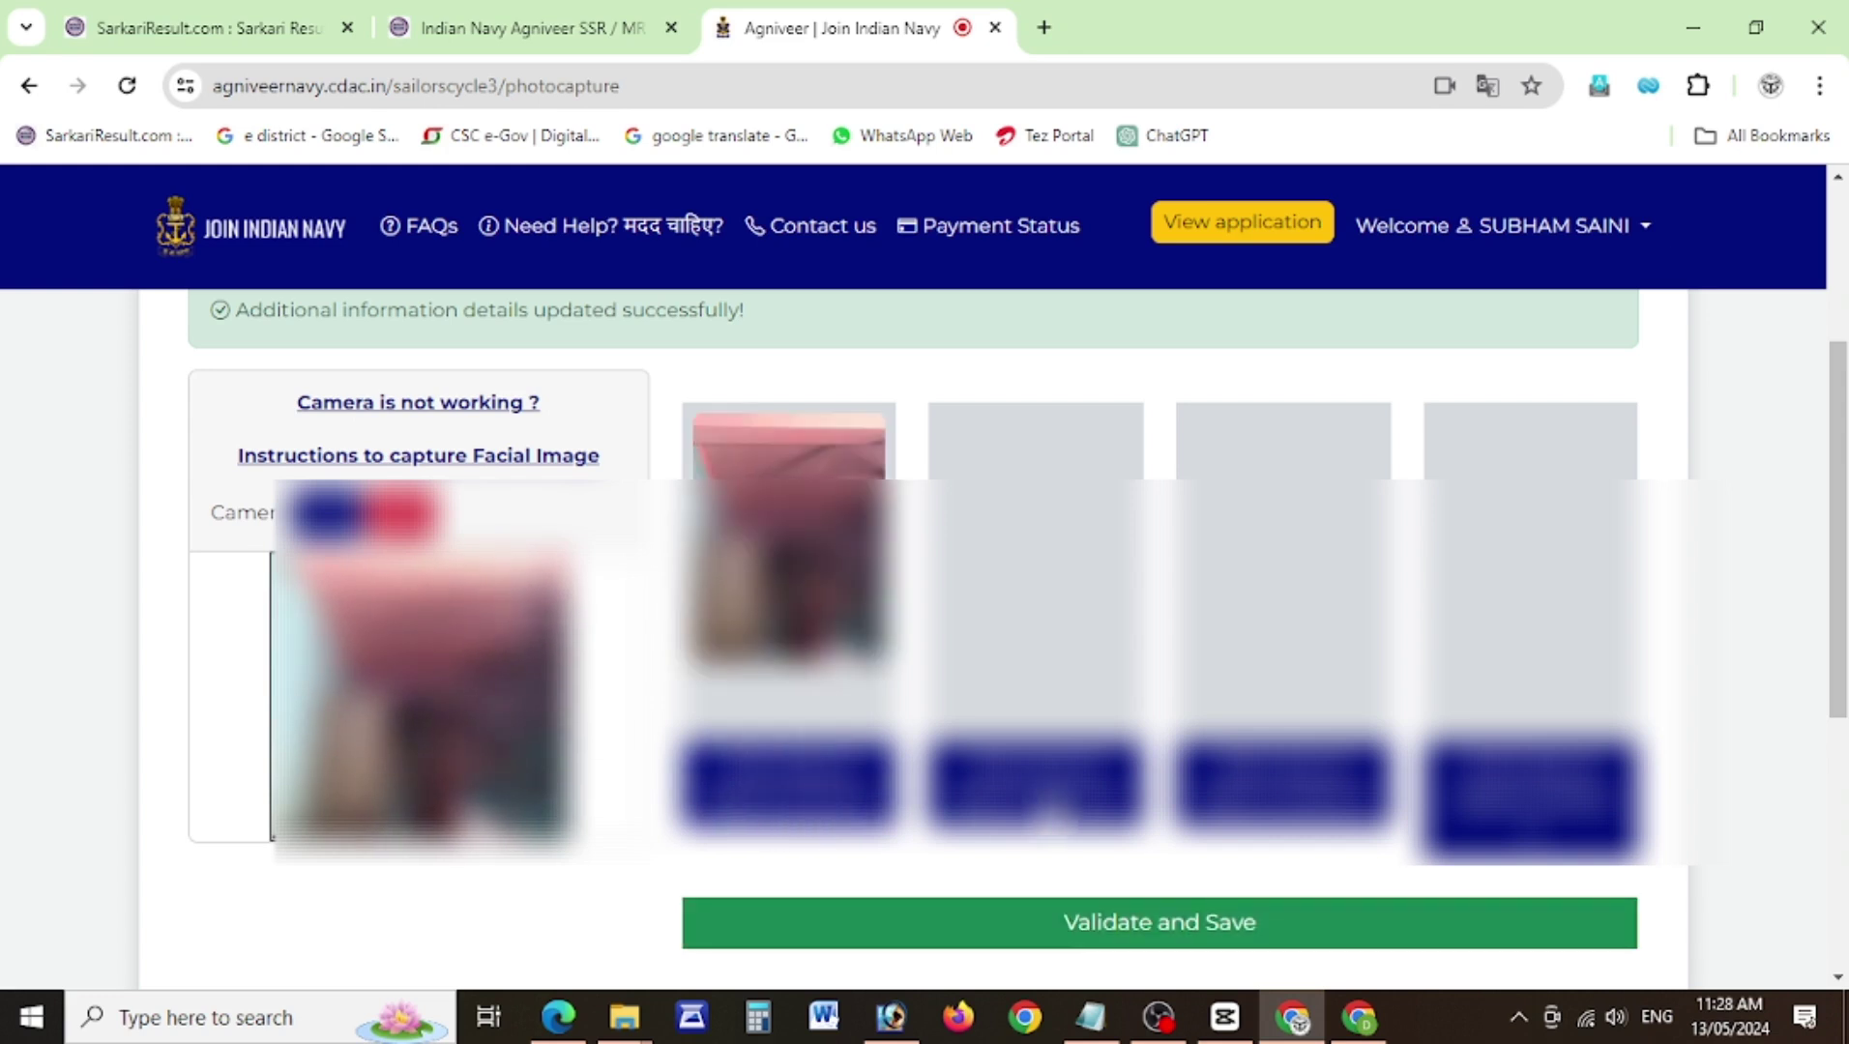
pyautogui.click(1050, 813)
pyautogui.click(1277, 817)
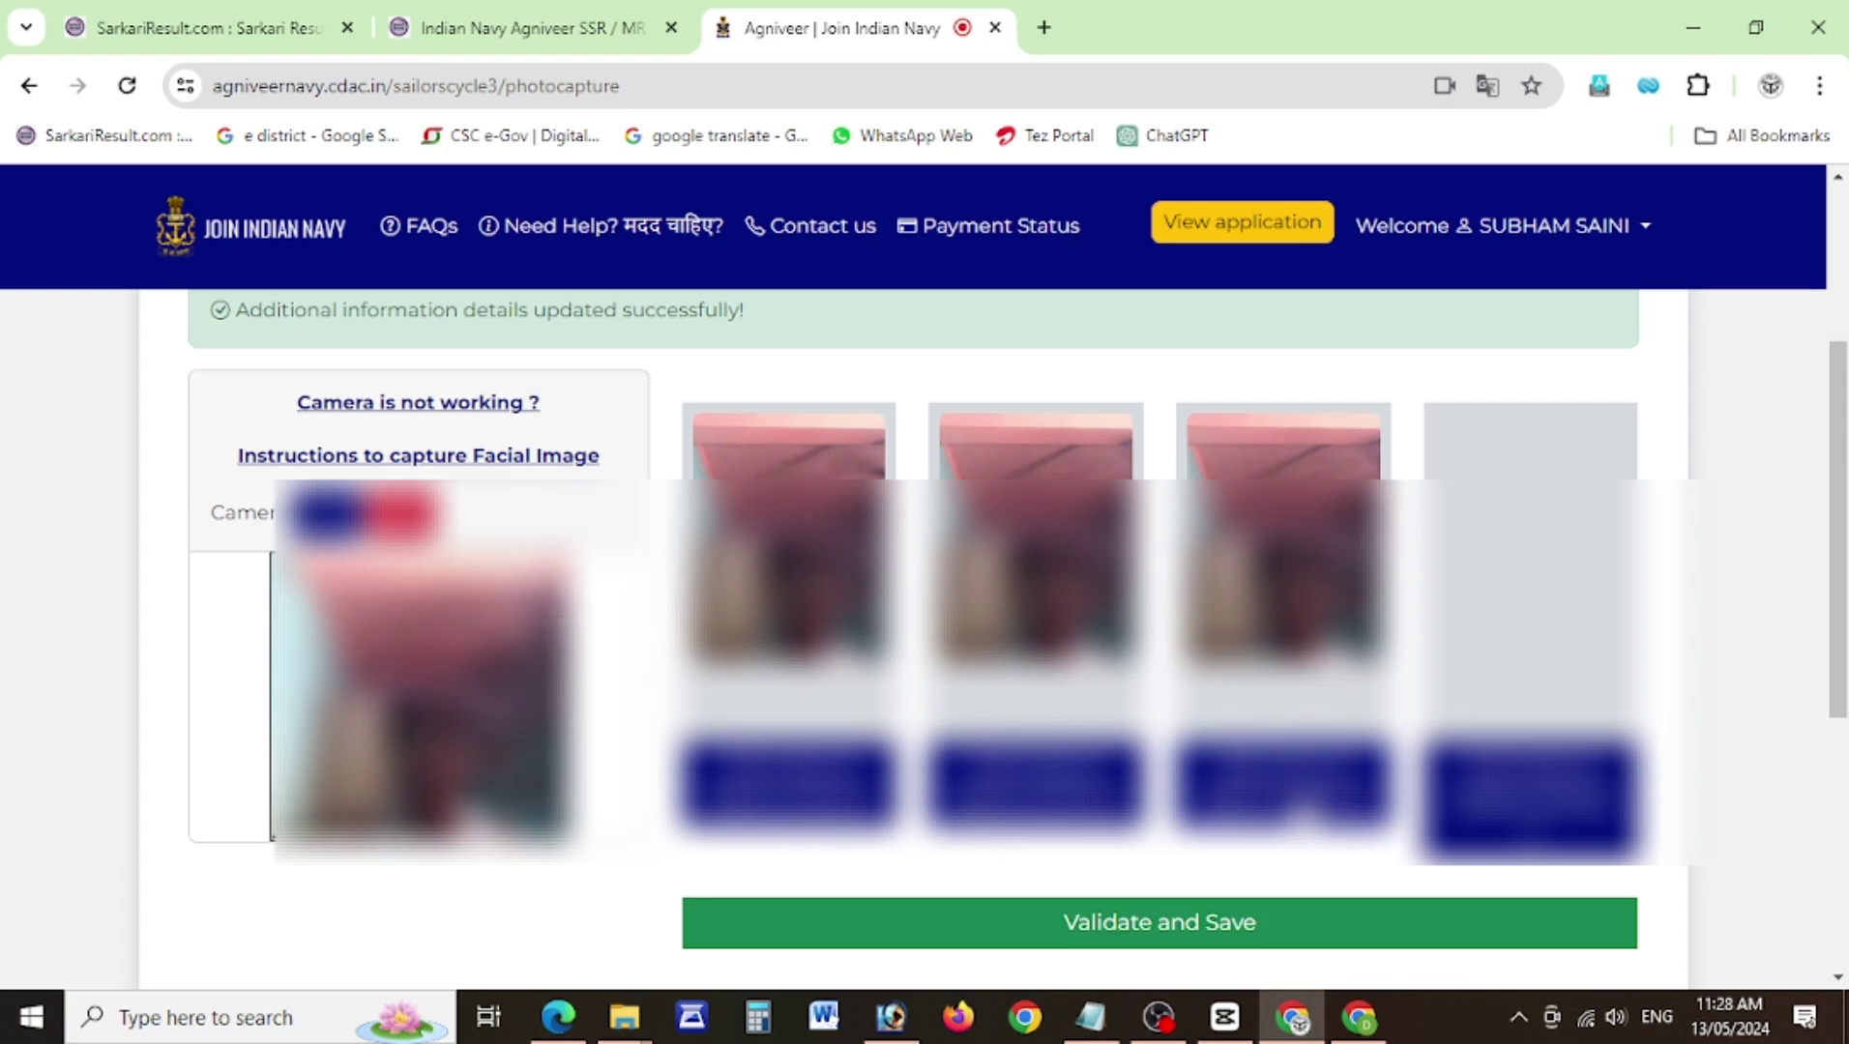
pyautogui.click(1503, 818)
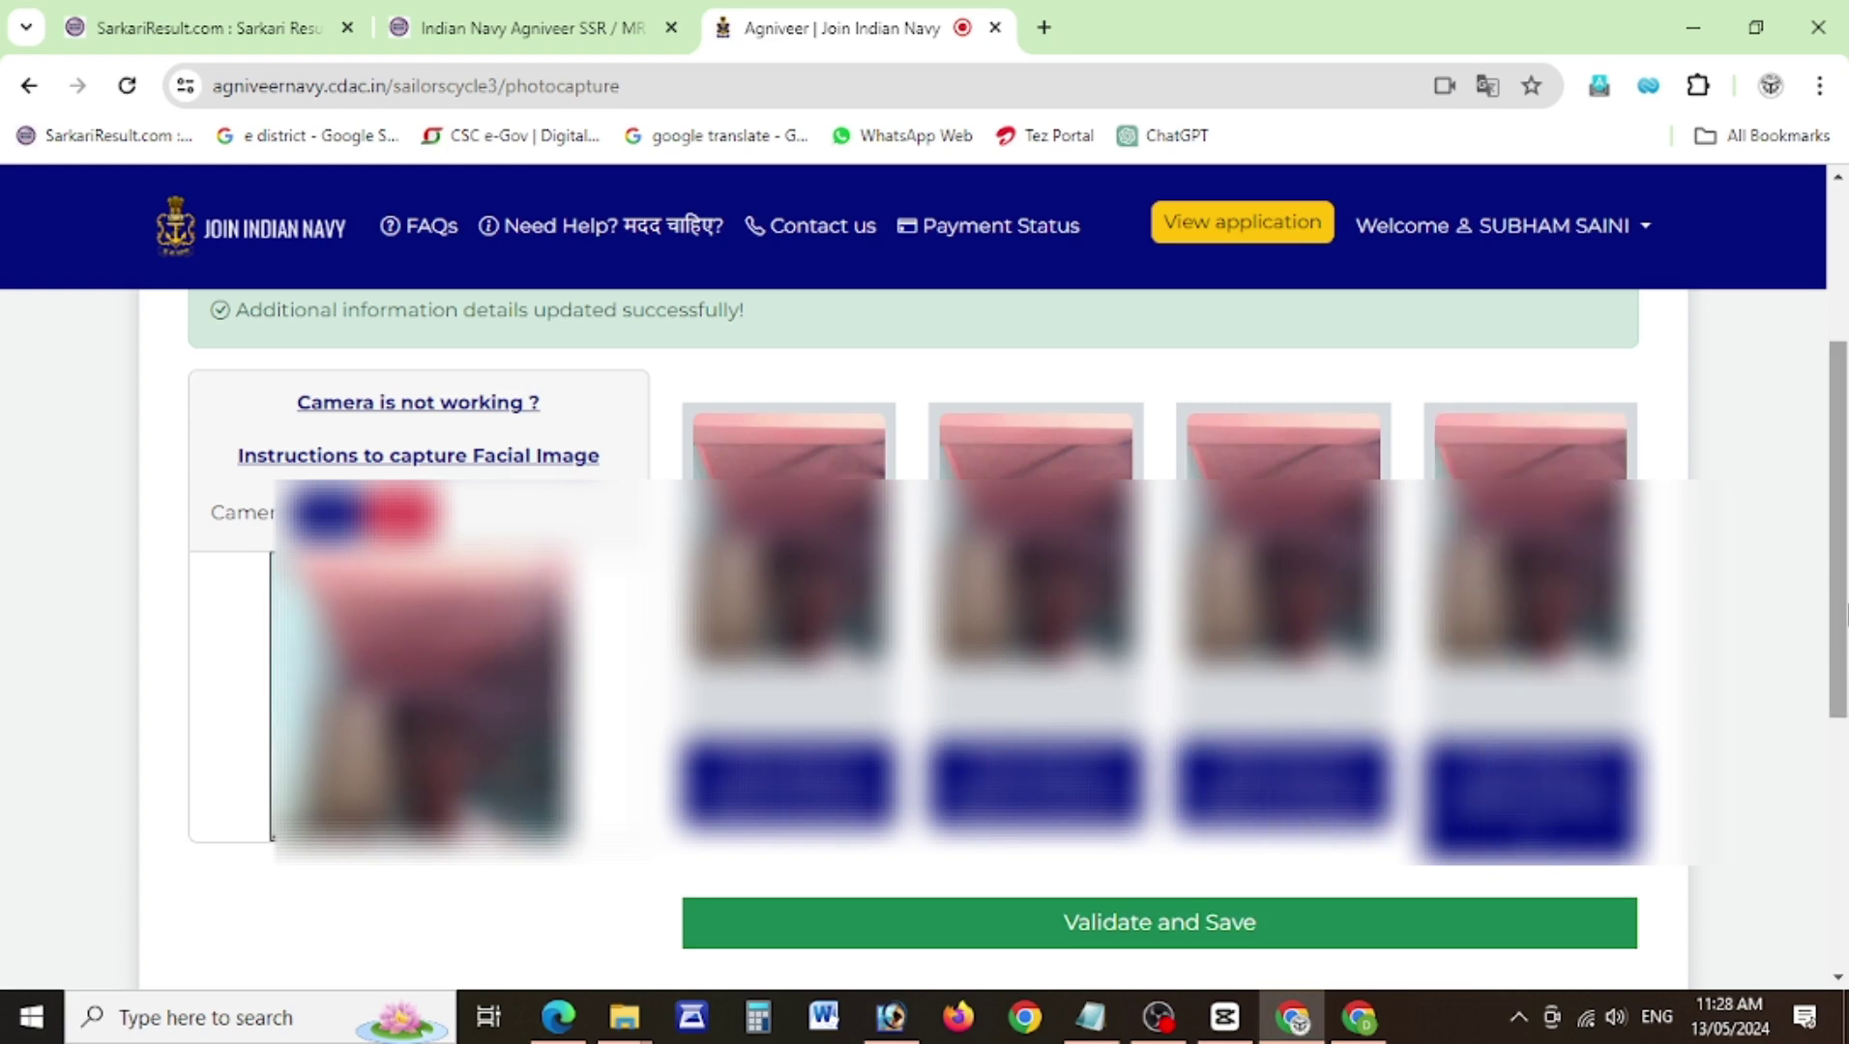
pyautogui.click(1196, 935)
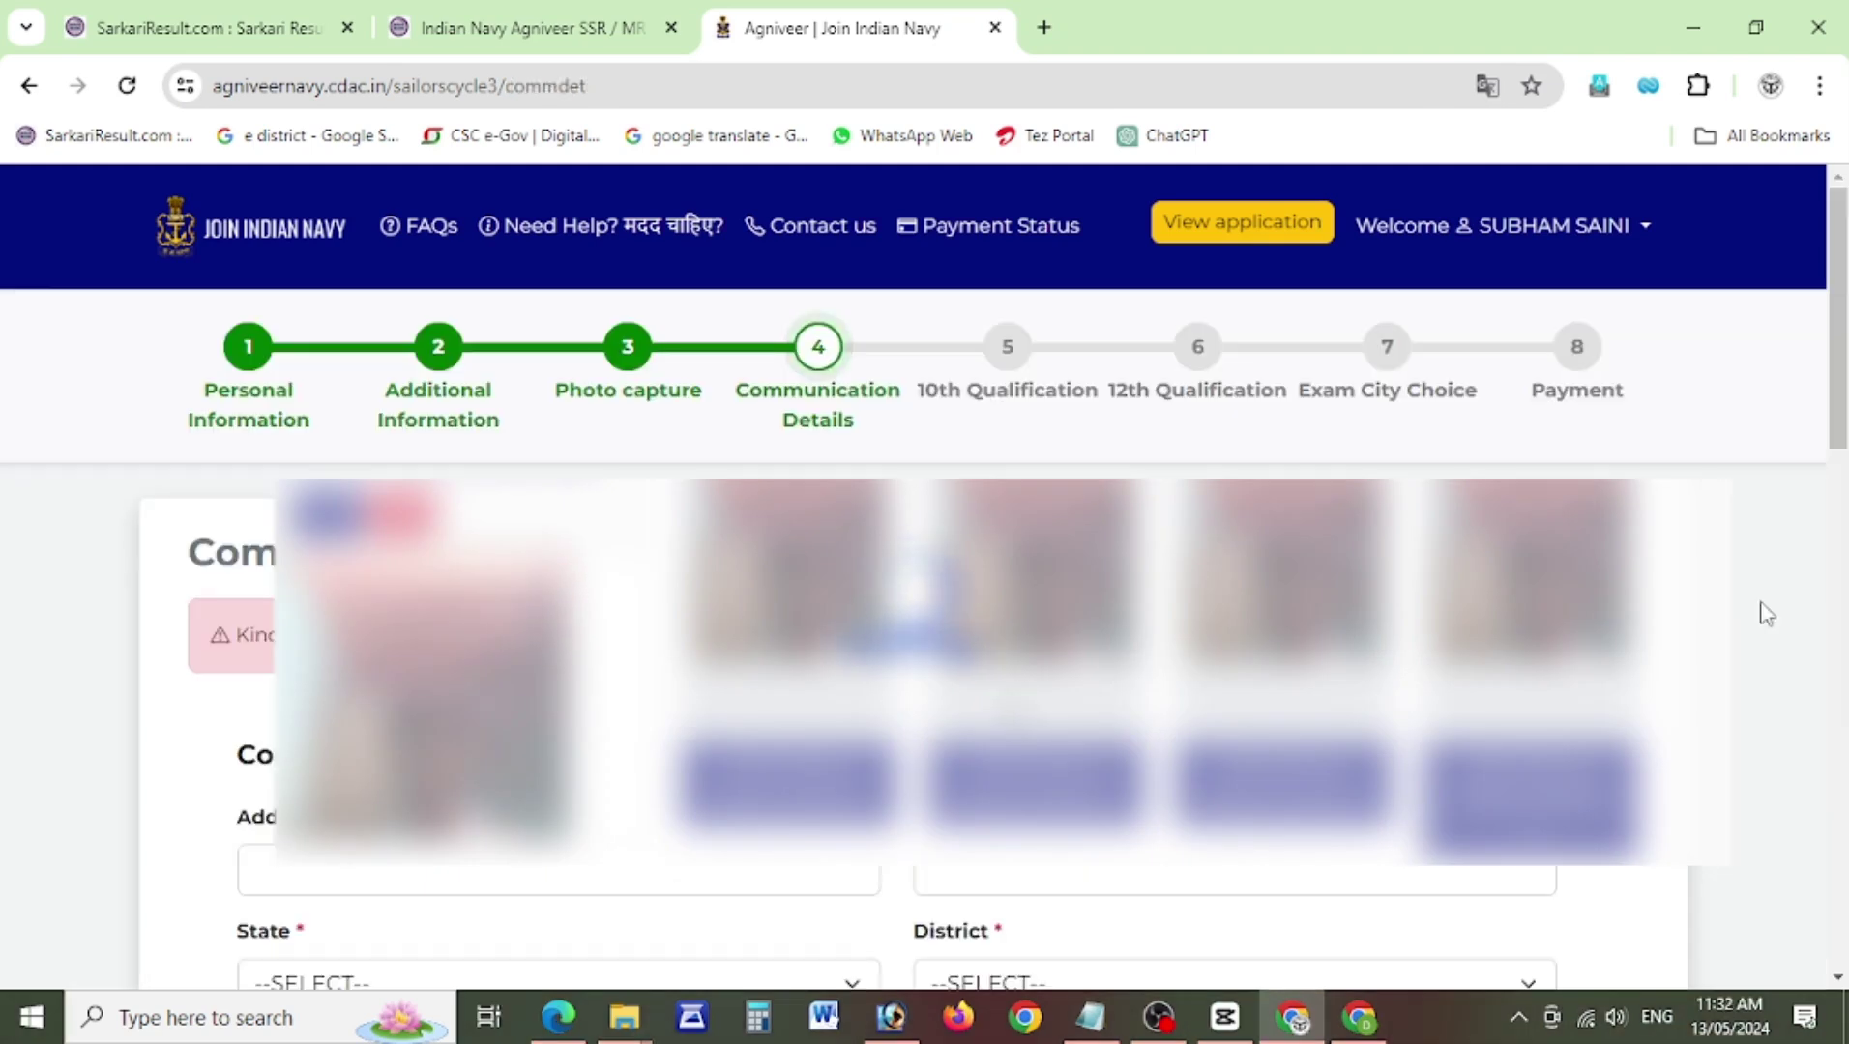
# Enter the correspondence address lines 1 and 2.
pyautogui.scroll(-4, 1842, 503)
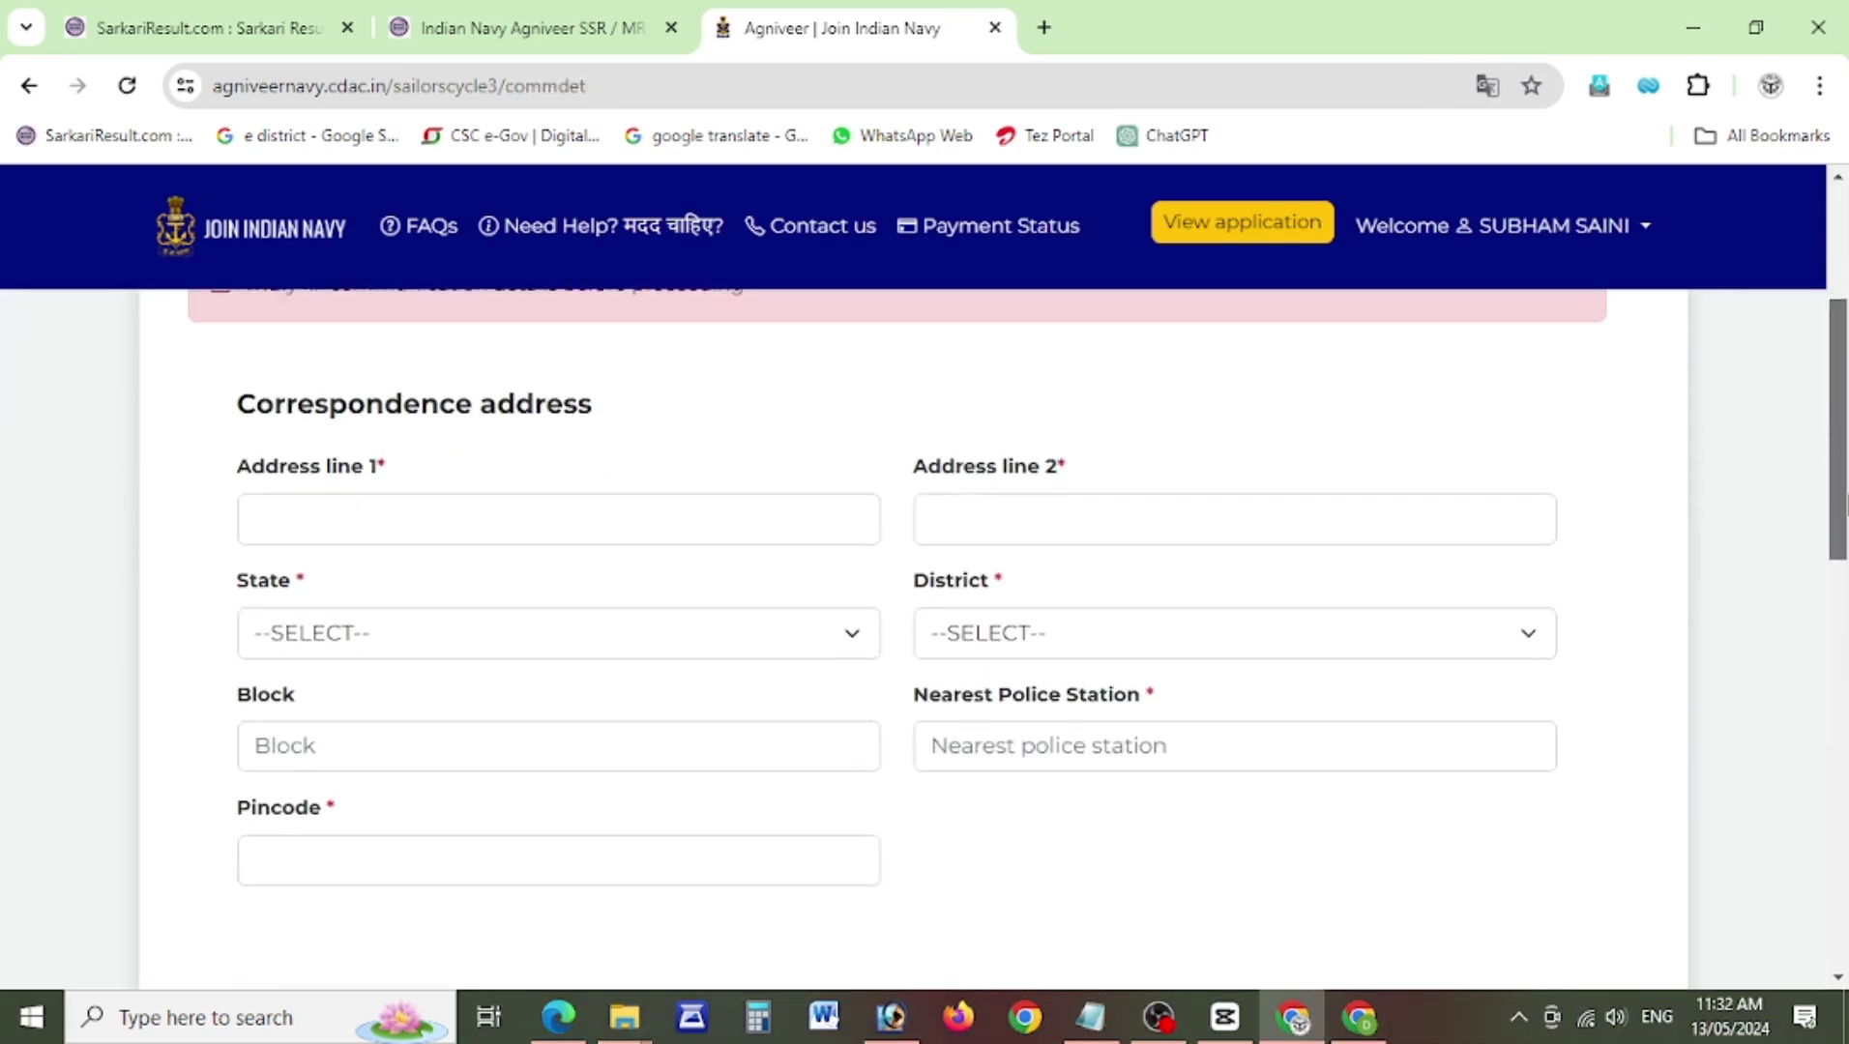
pyautogui.click(447, 502)
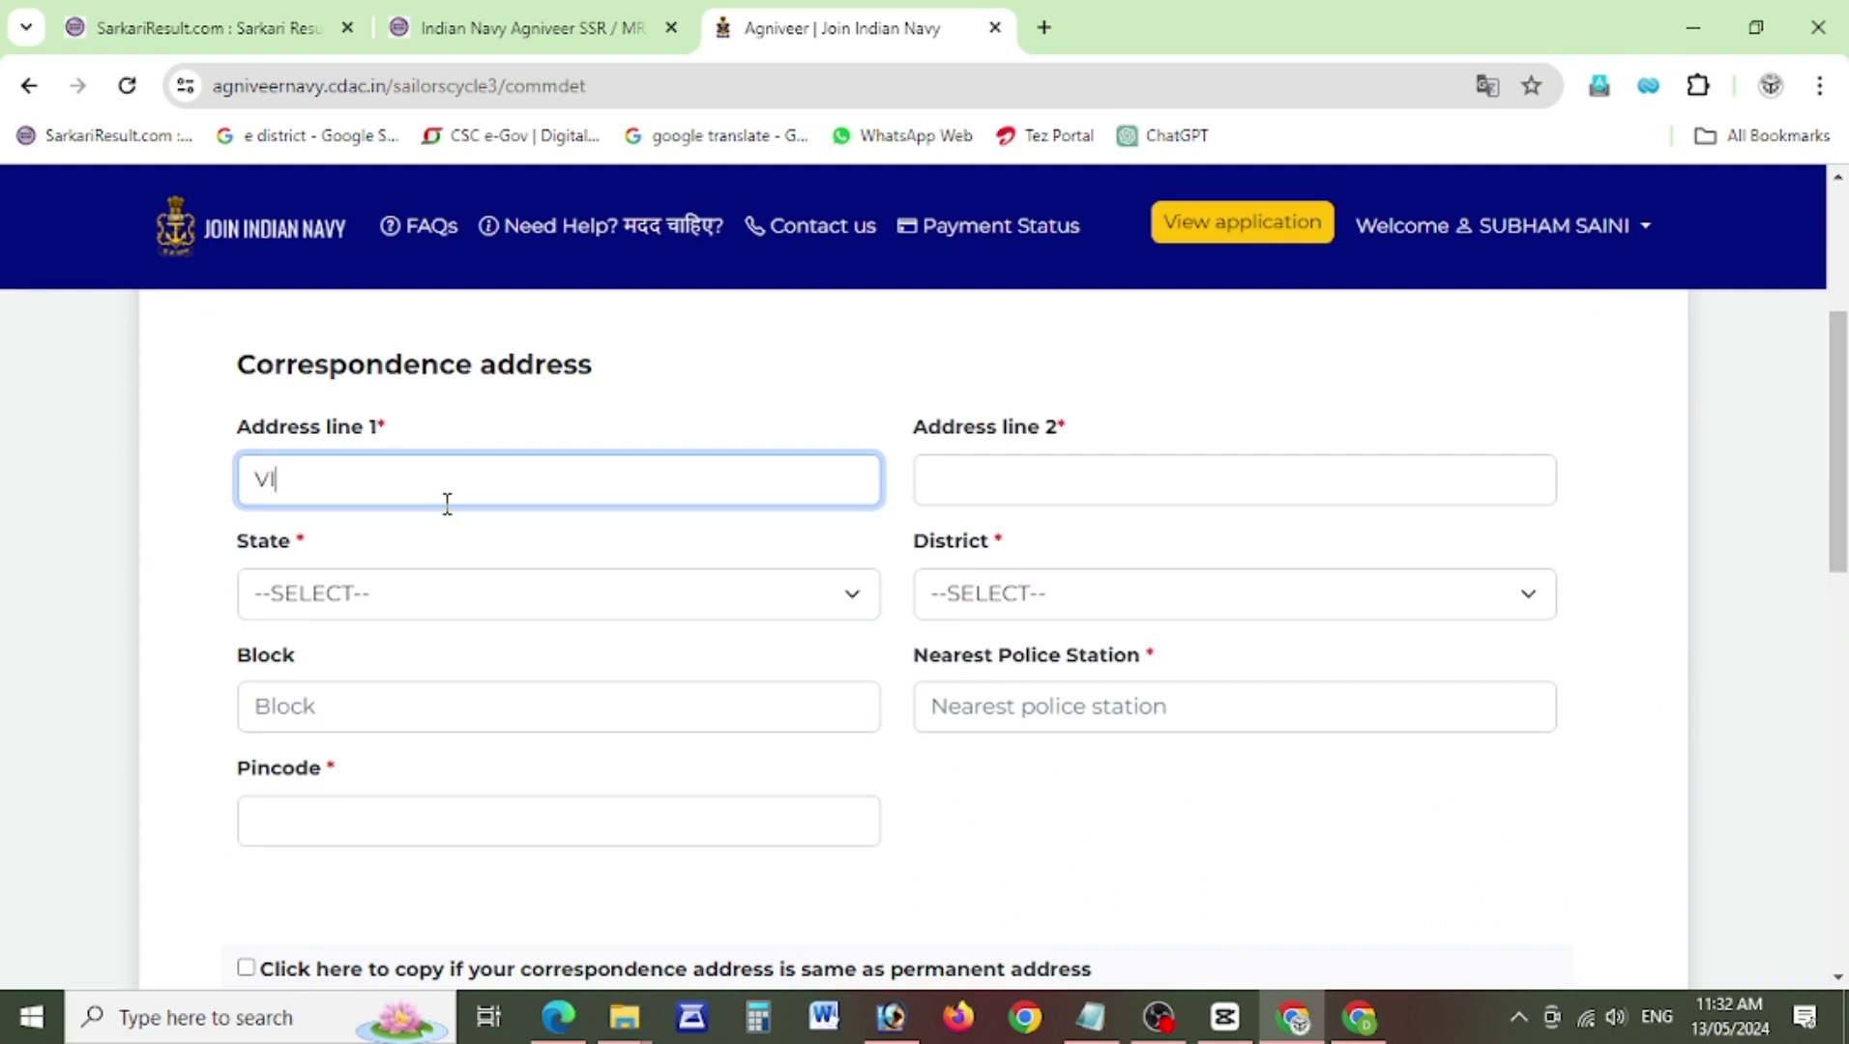
pyautogui.press('Tab')
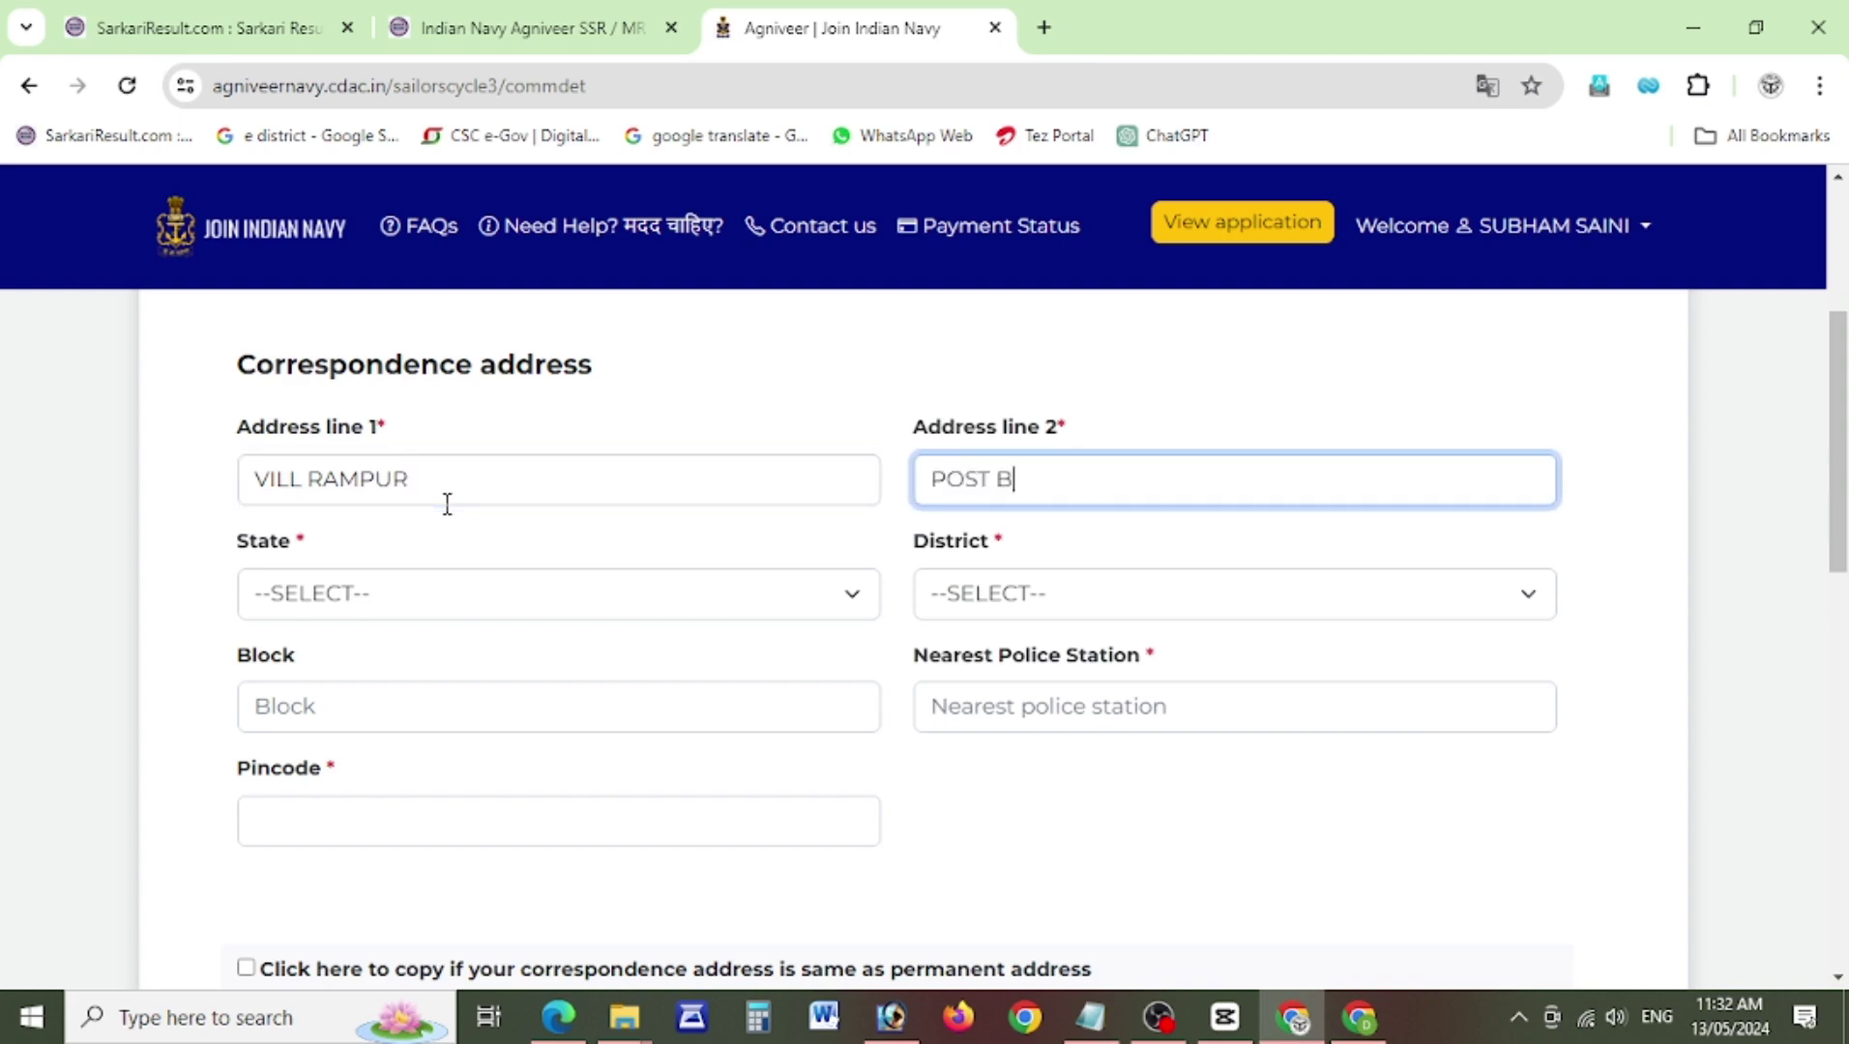
# Set the address state to UTTAR PRADESH and district to BASTI.
pyautogui.click(458, 595)
pyautogui.write('u')
pyautogui.press('Down')
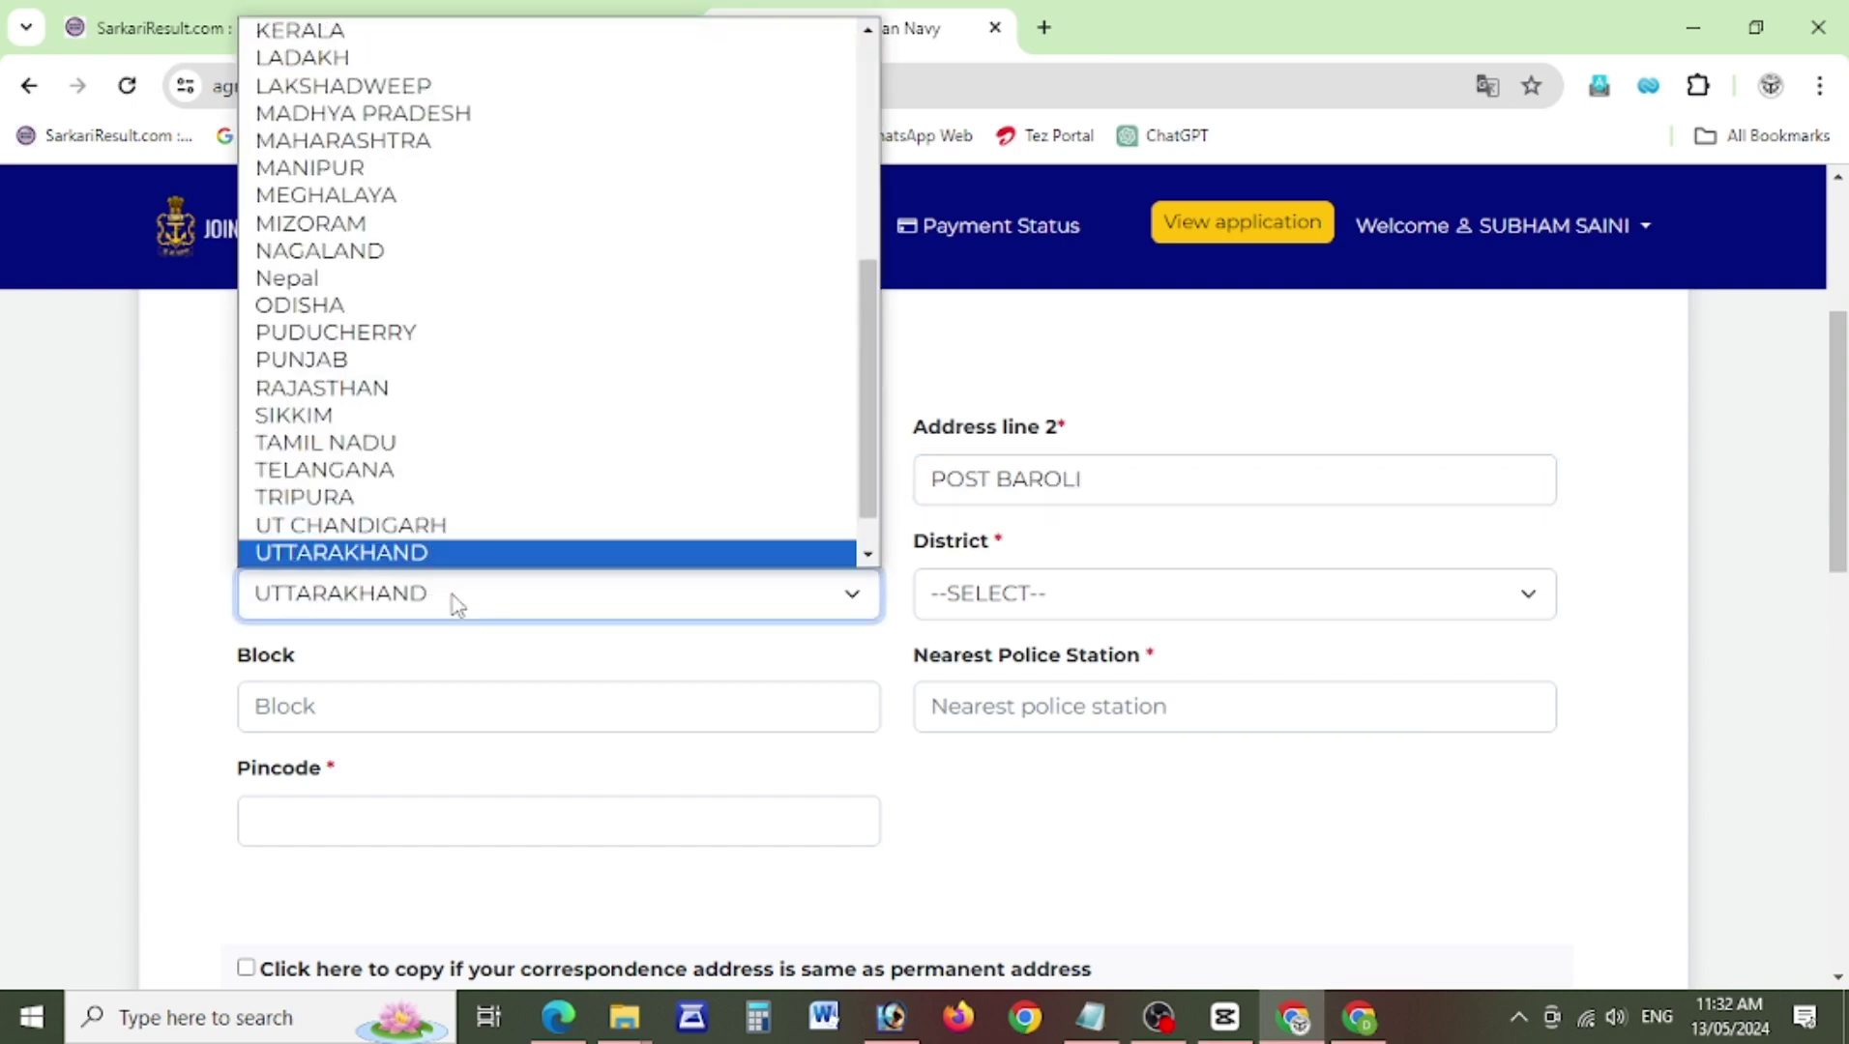
pyautogui.press('Down')
pyautogui.press('Return')
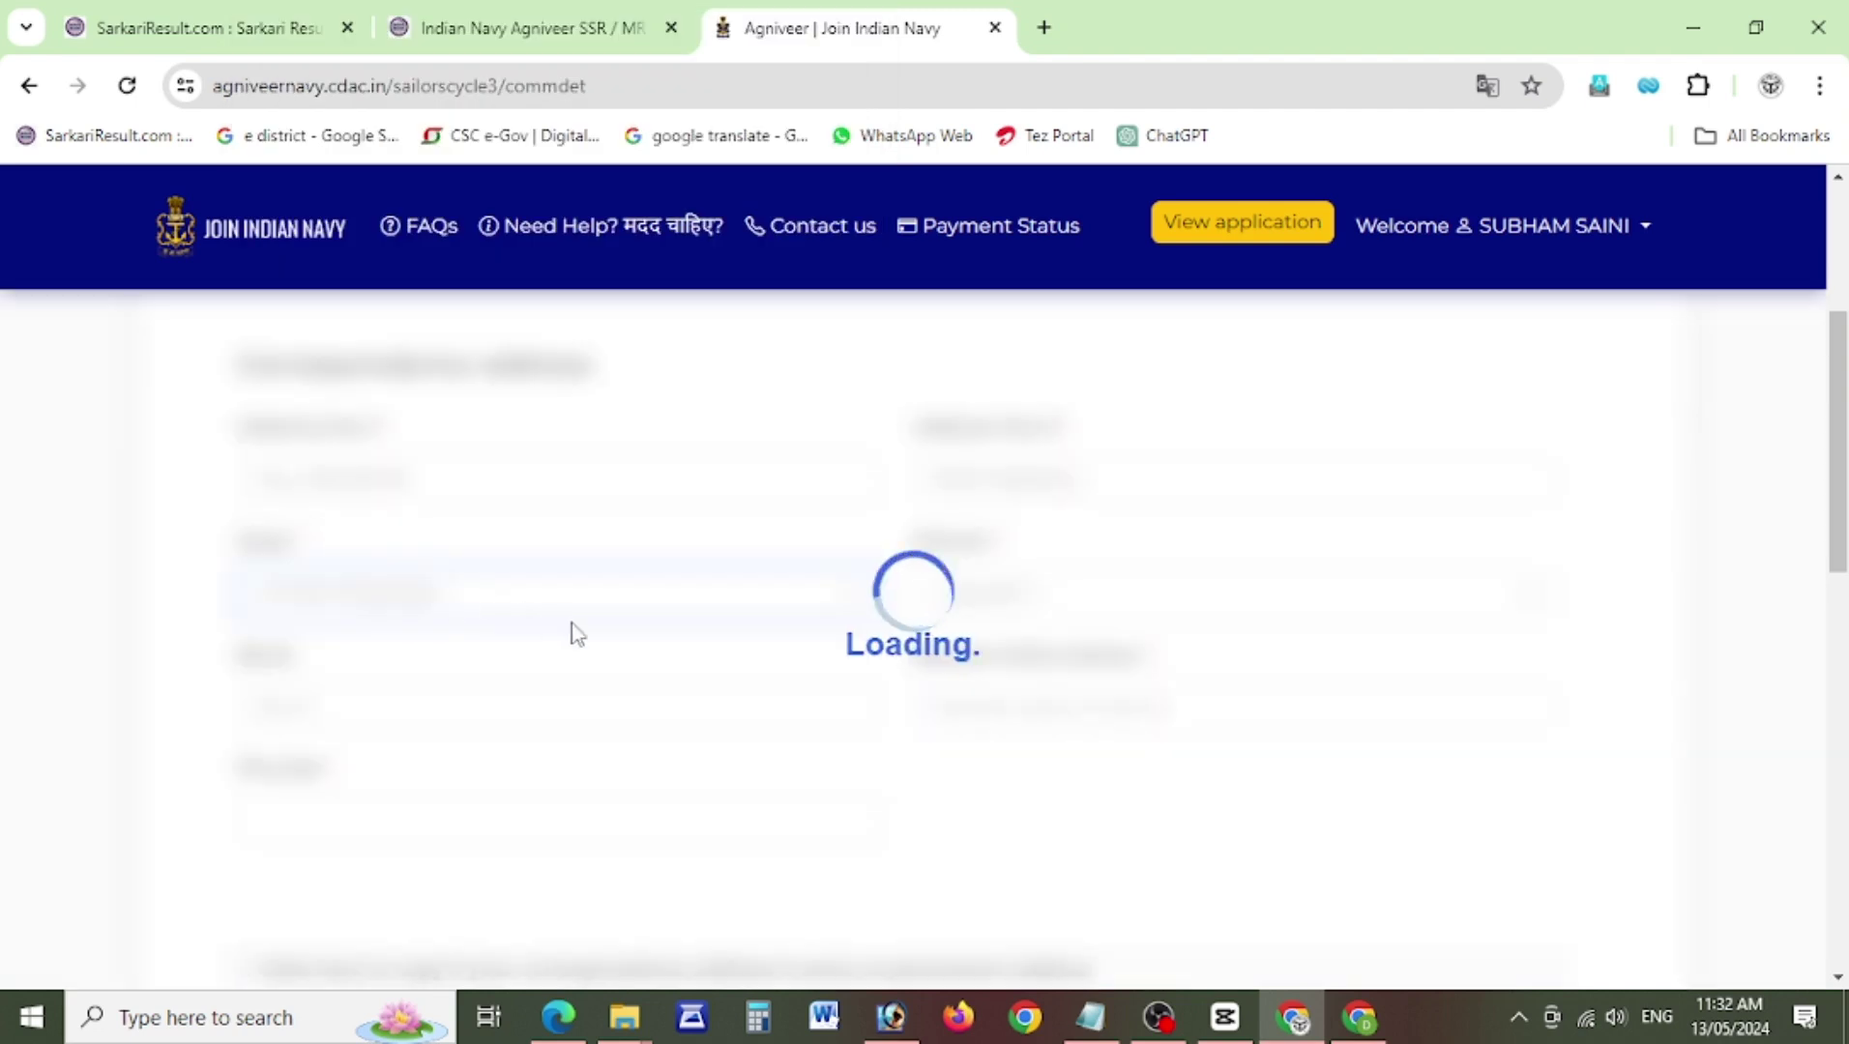
pyautogui.click(961, 611)
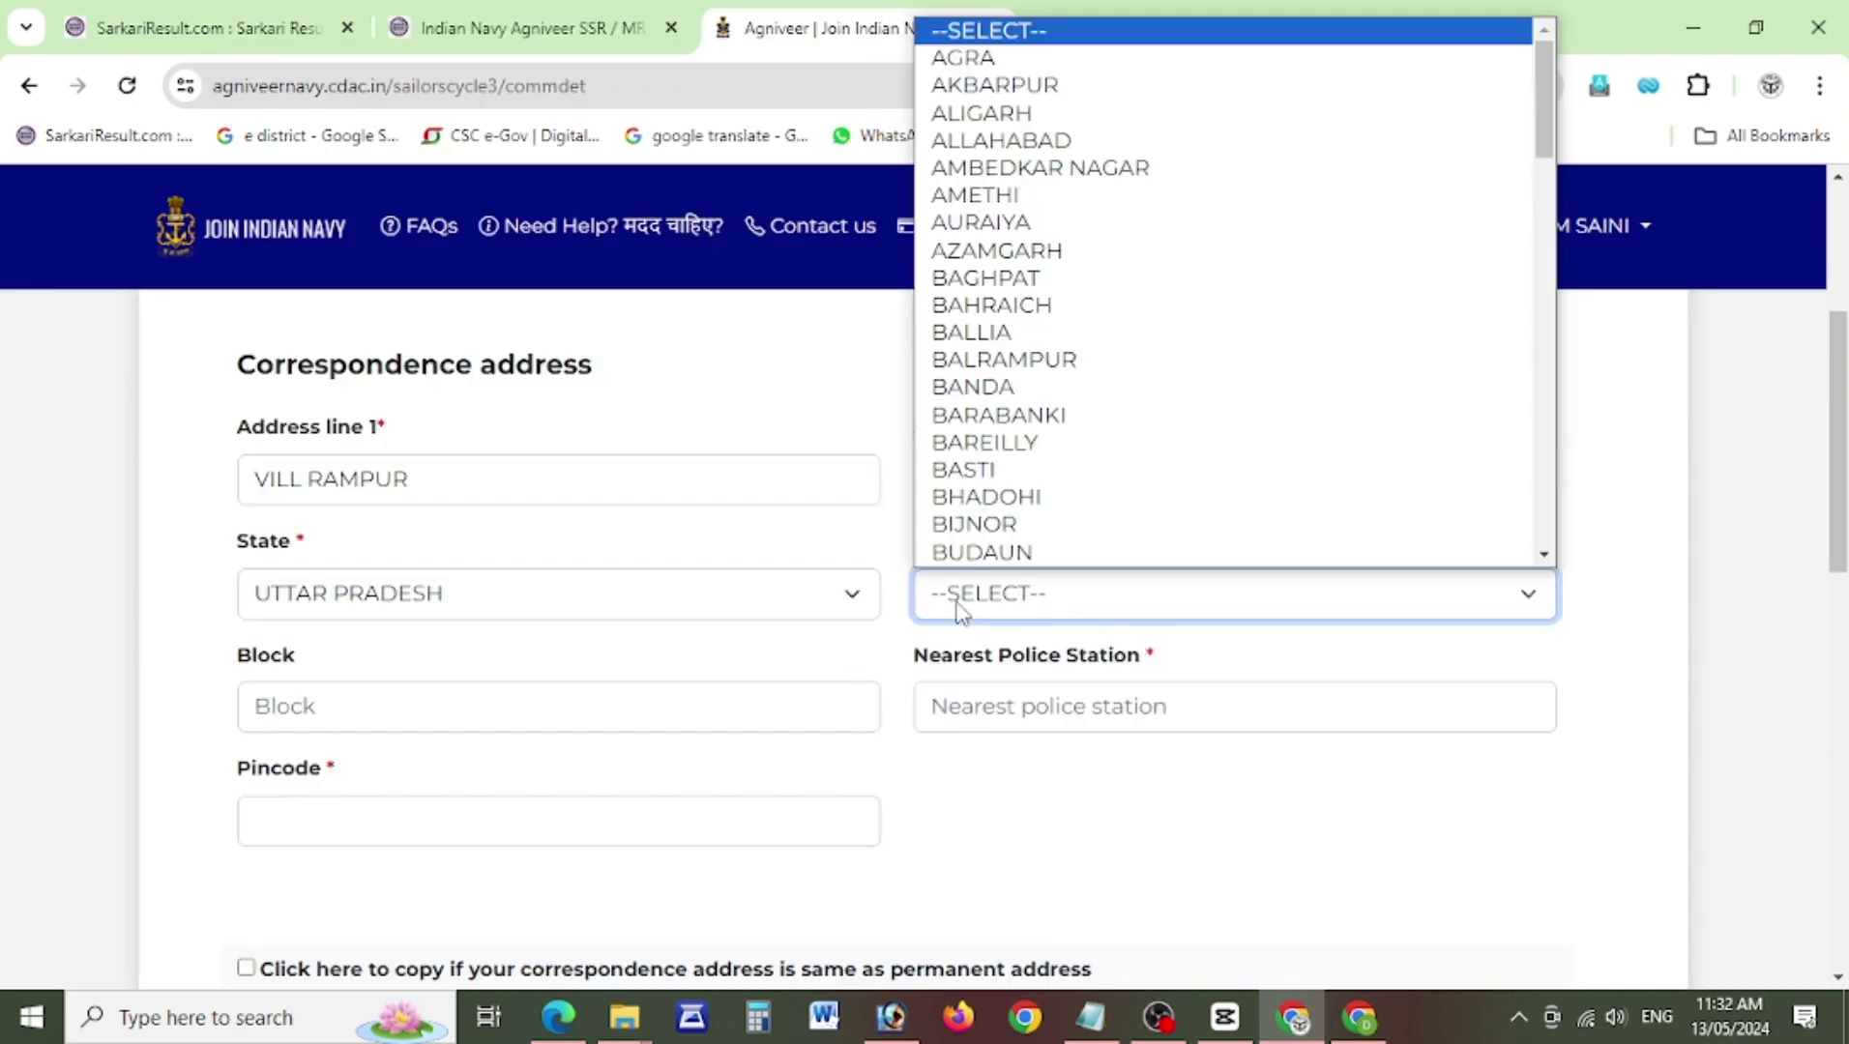
pyautogui.click(1006, 470)
# Fill in the block, nearest police station and pincode for the address.
pyautogui.click(487, 709)
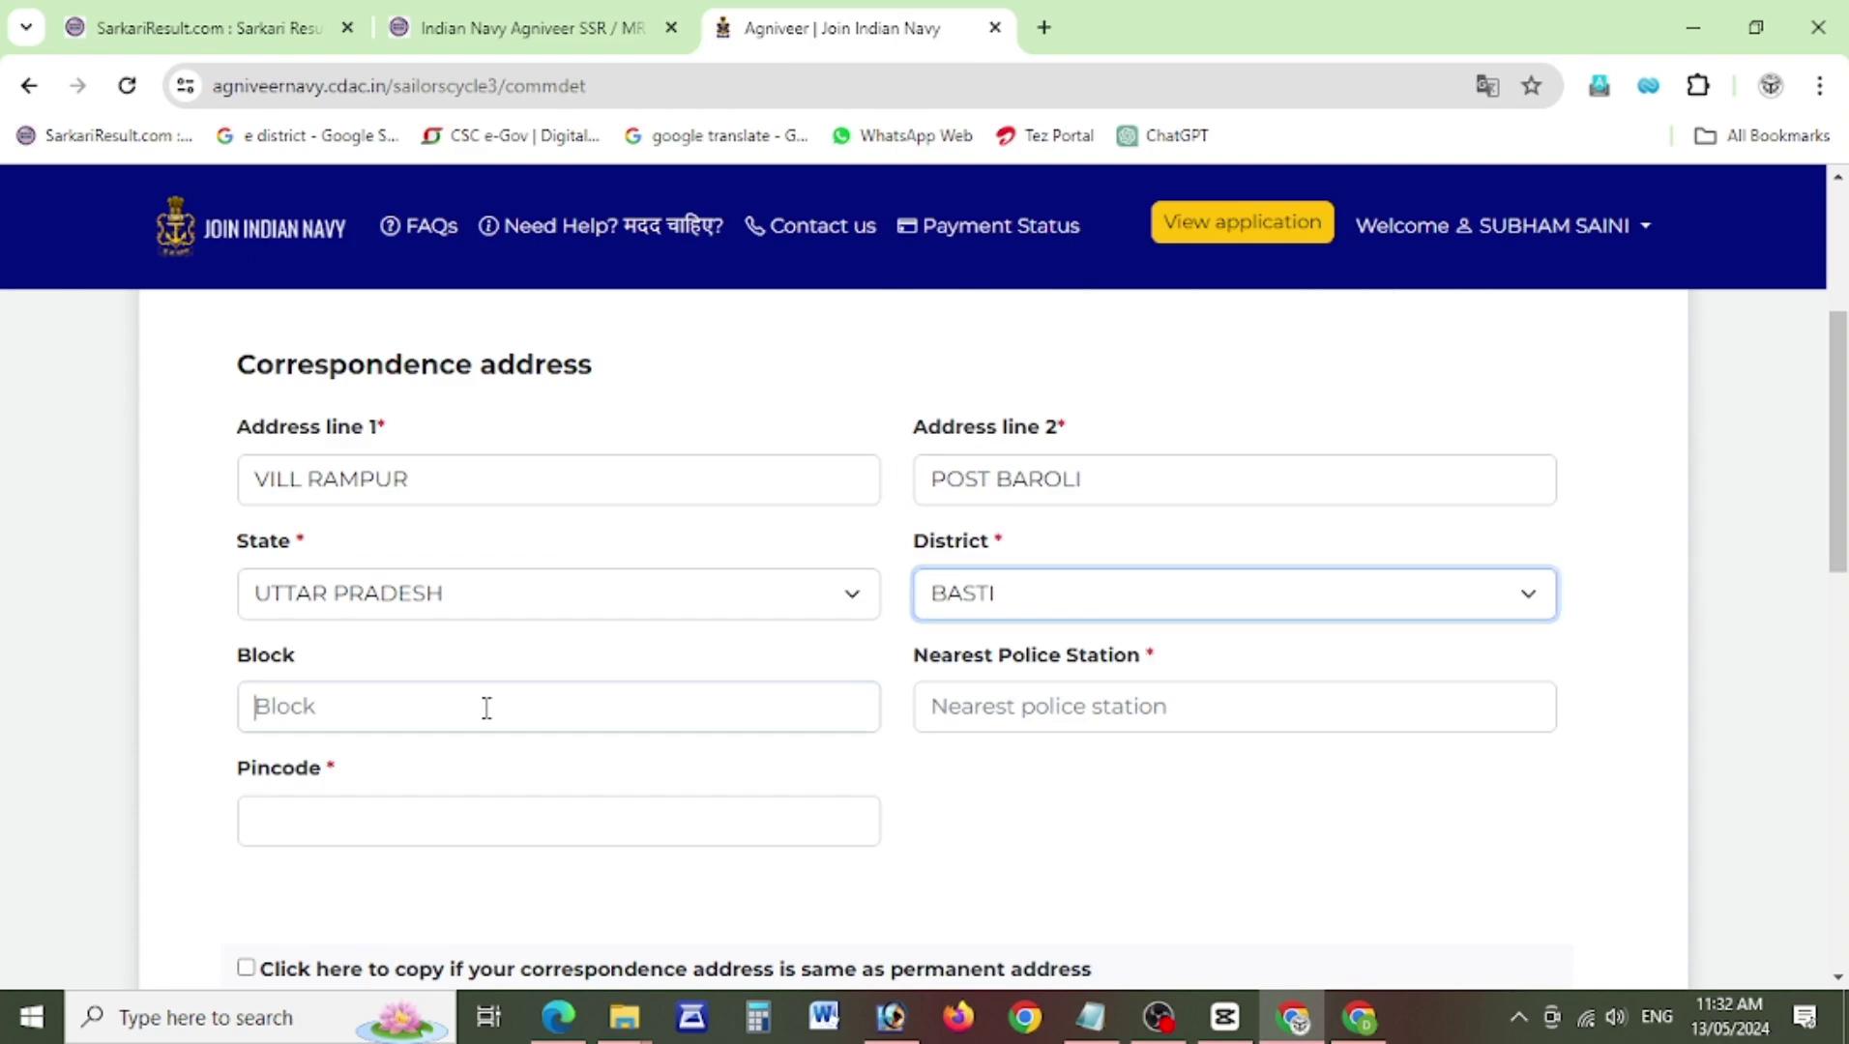
pyautogui.write('MUZAFF')
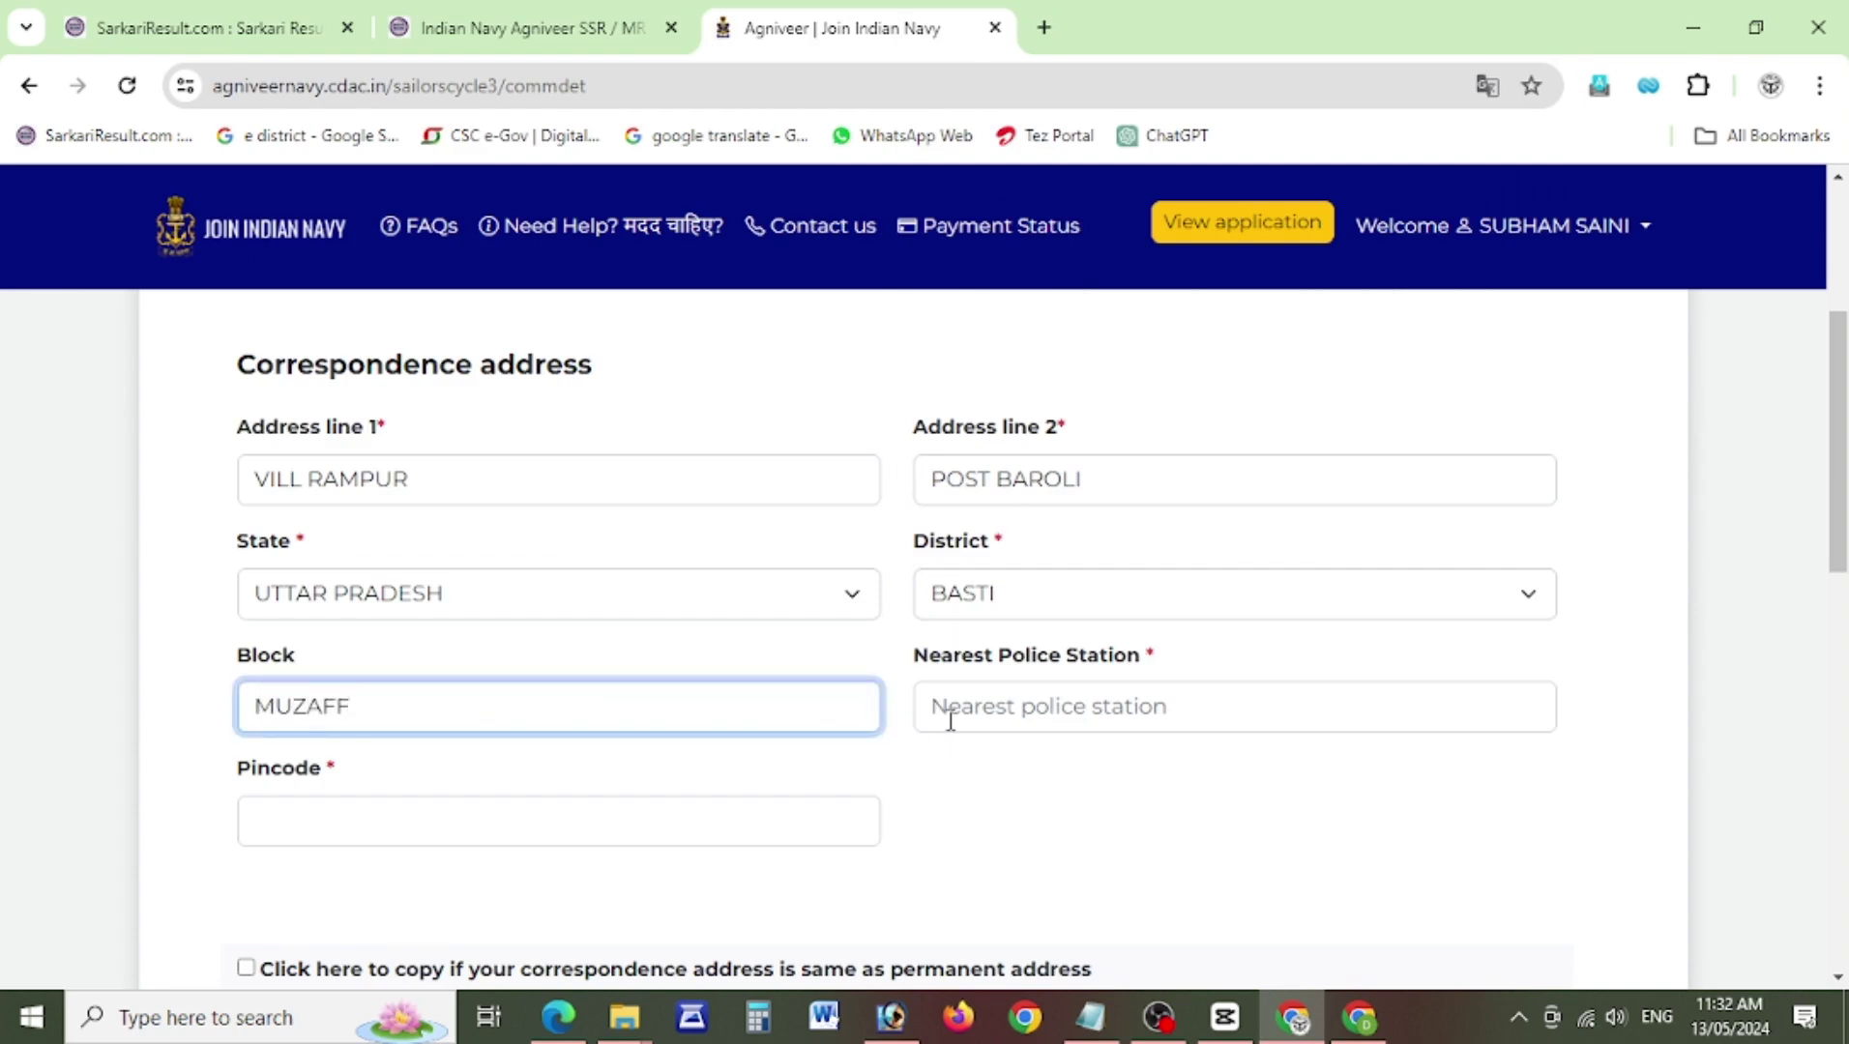
pyautogui.click(951, 720)
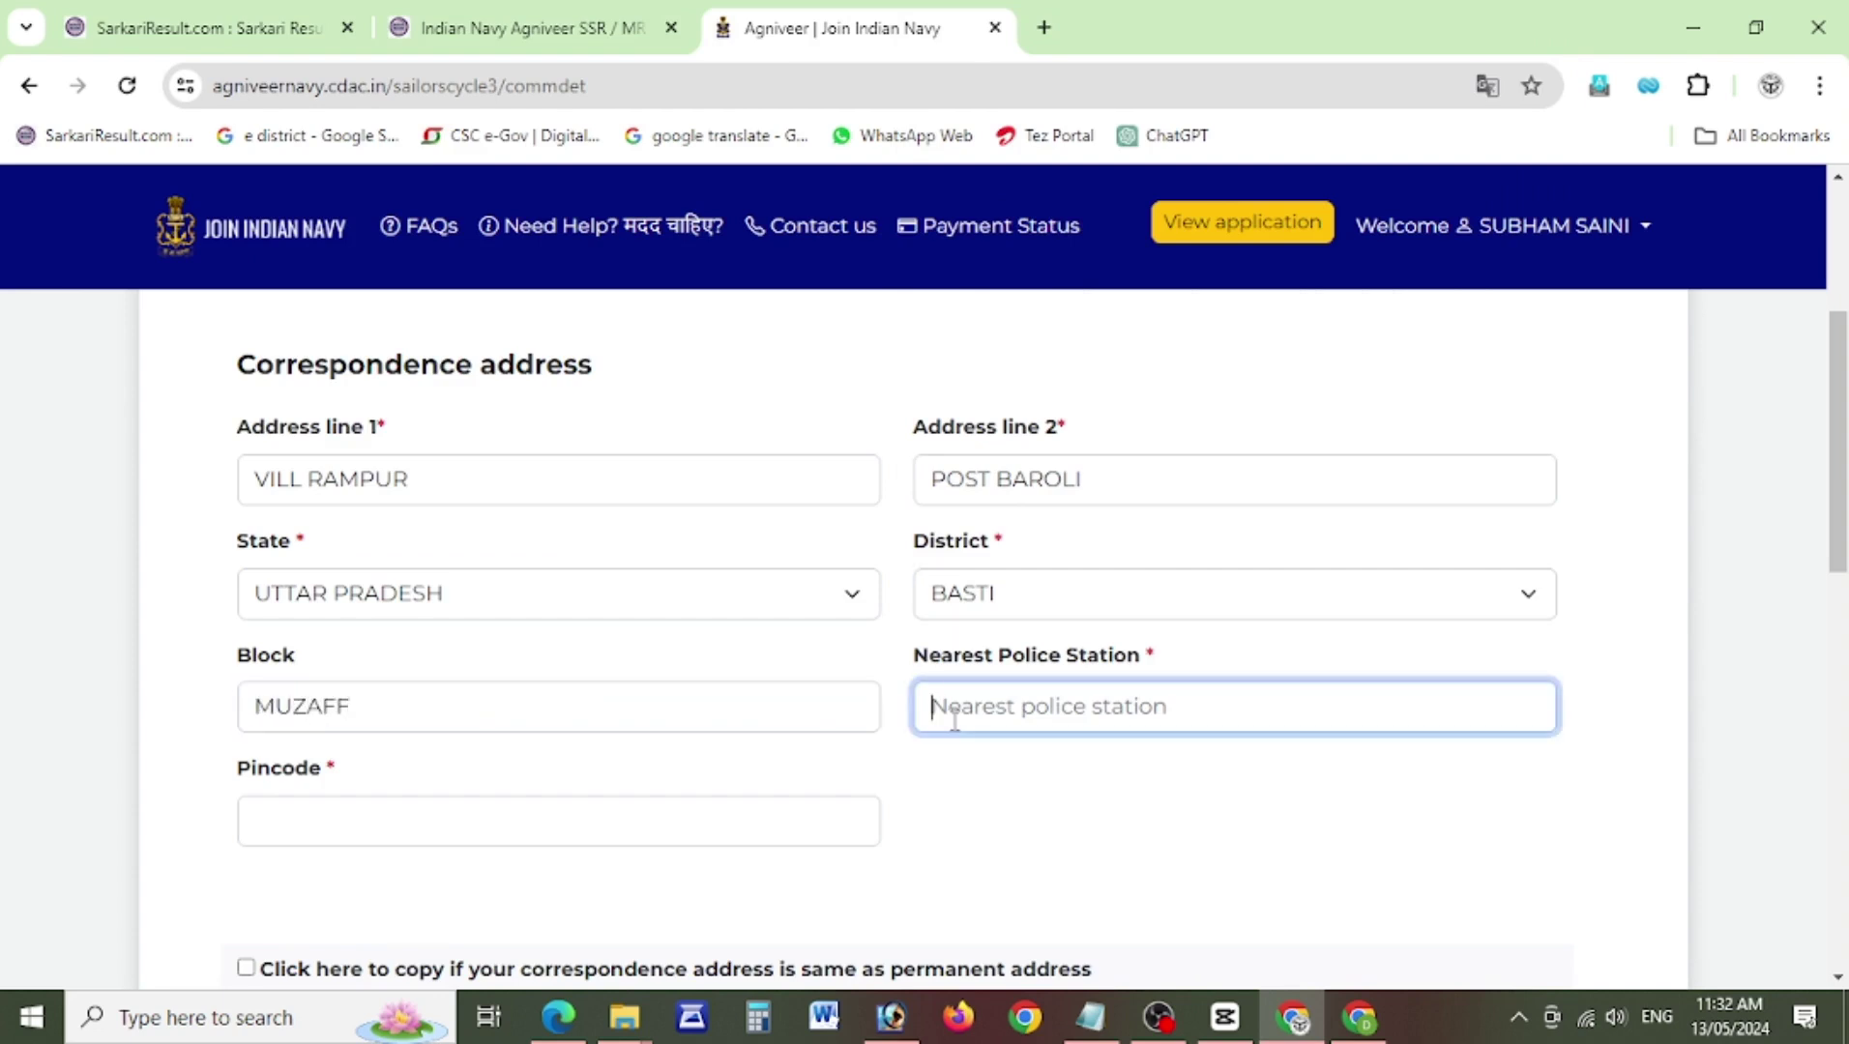
pyautogui.write('R')
pyautogui.press('BackSpace')
pyautogui.write('SRE')
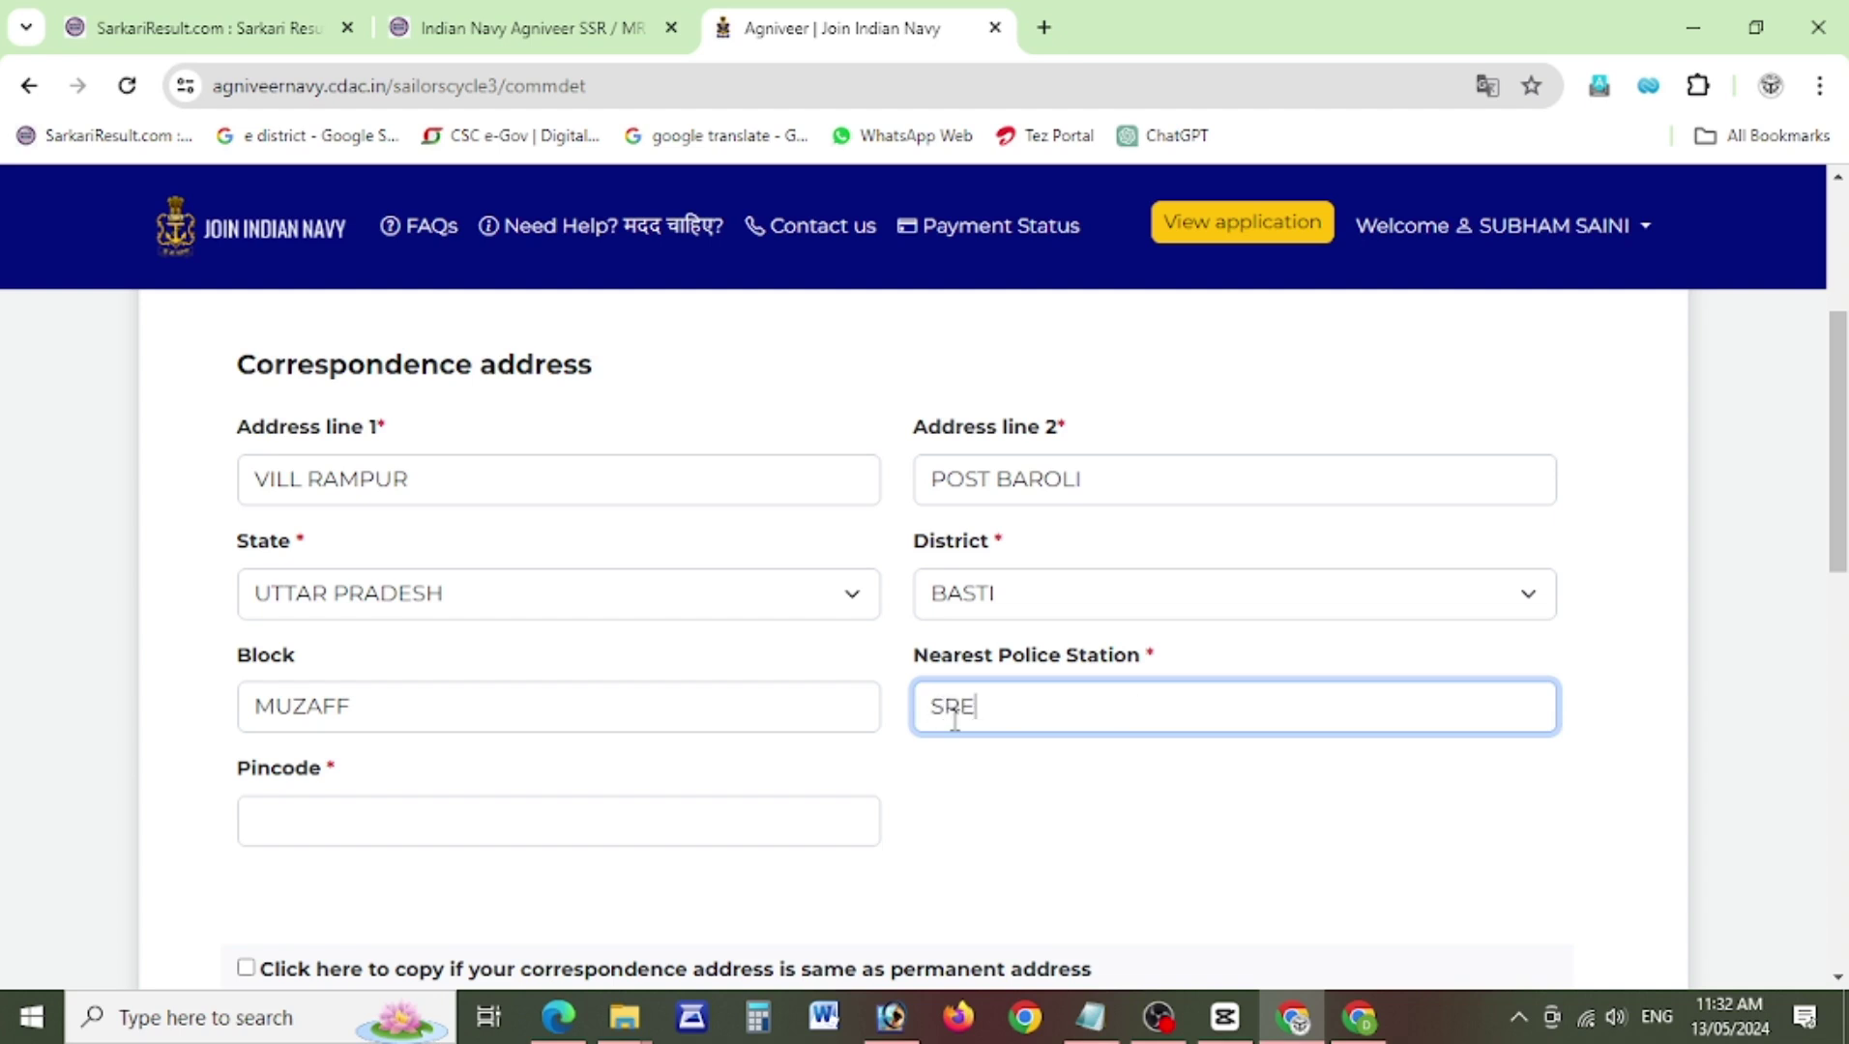
pyautogui.click(517, 798)
pyautogui.write('2471001')
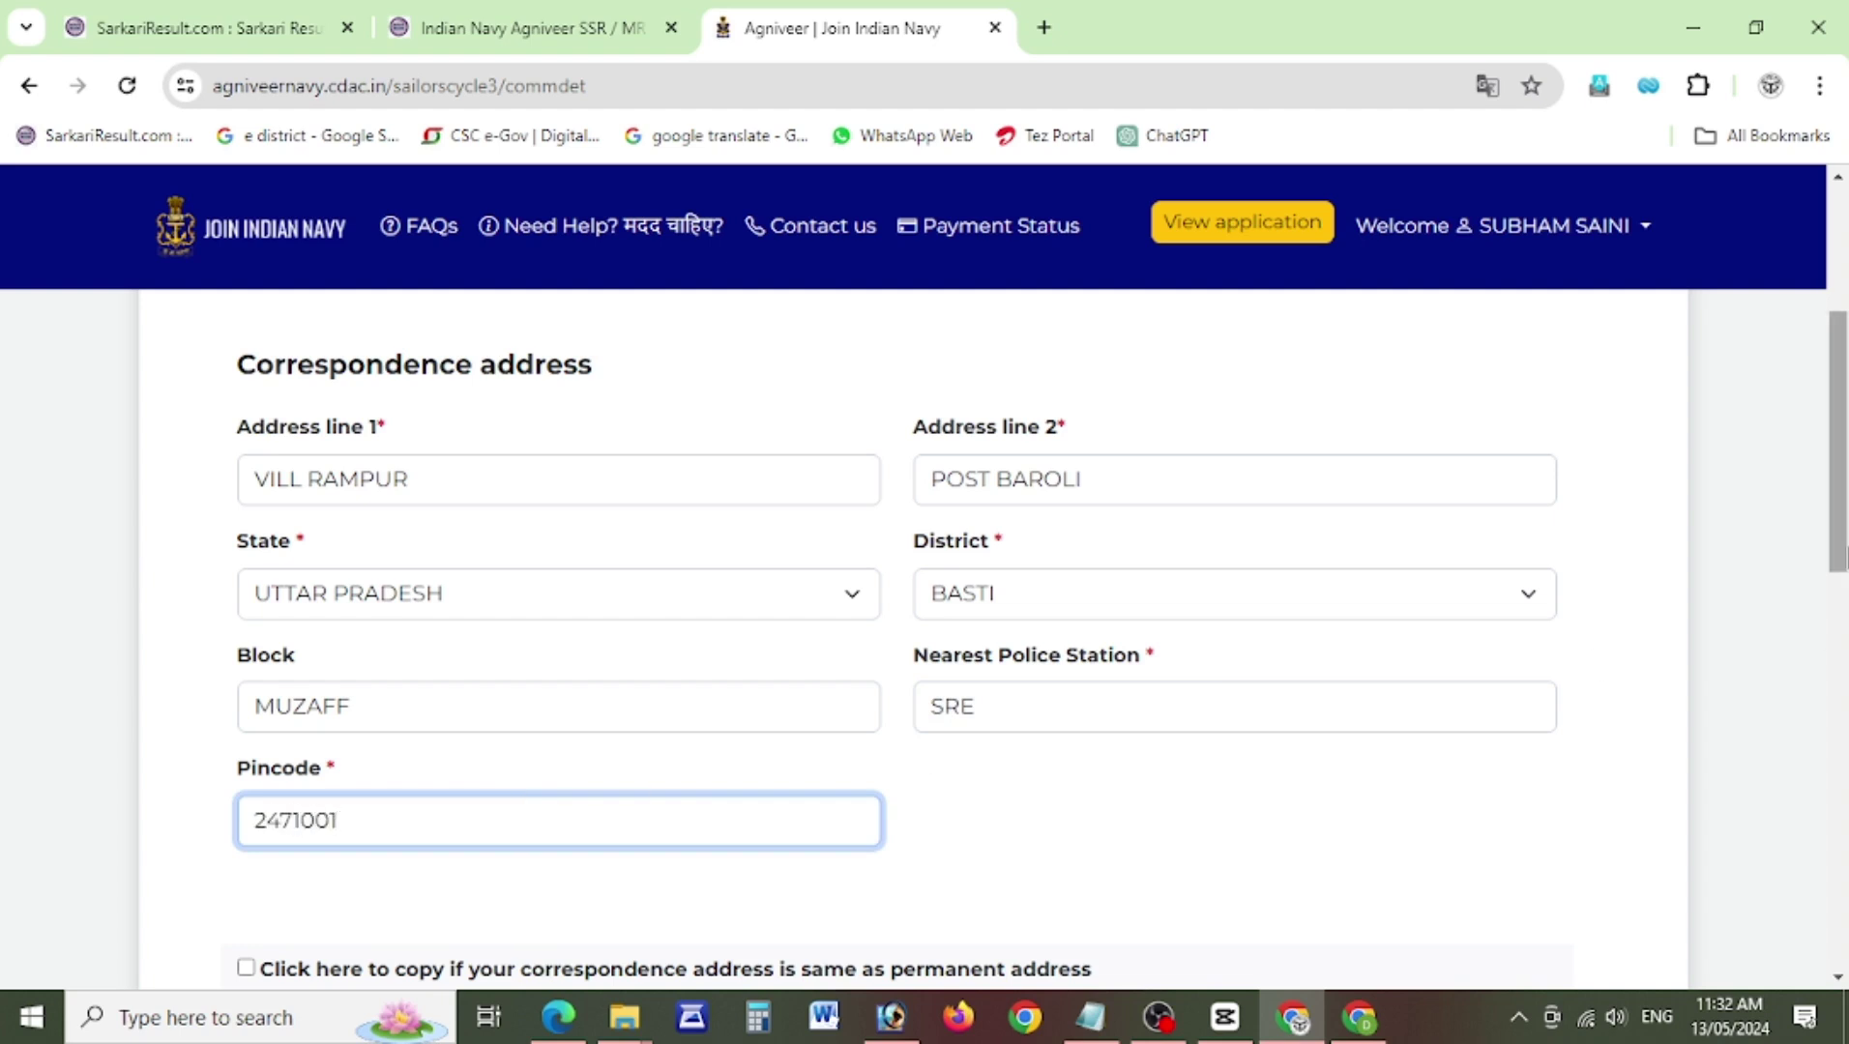
pyautogui.scroll(-5, 1843, 522)
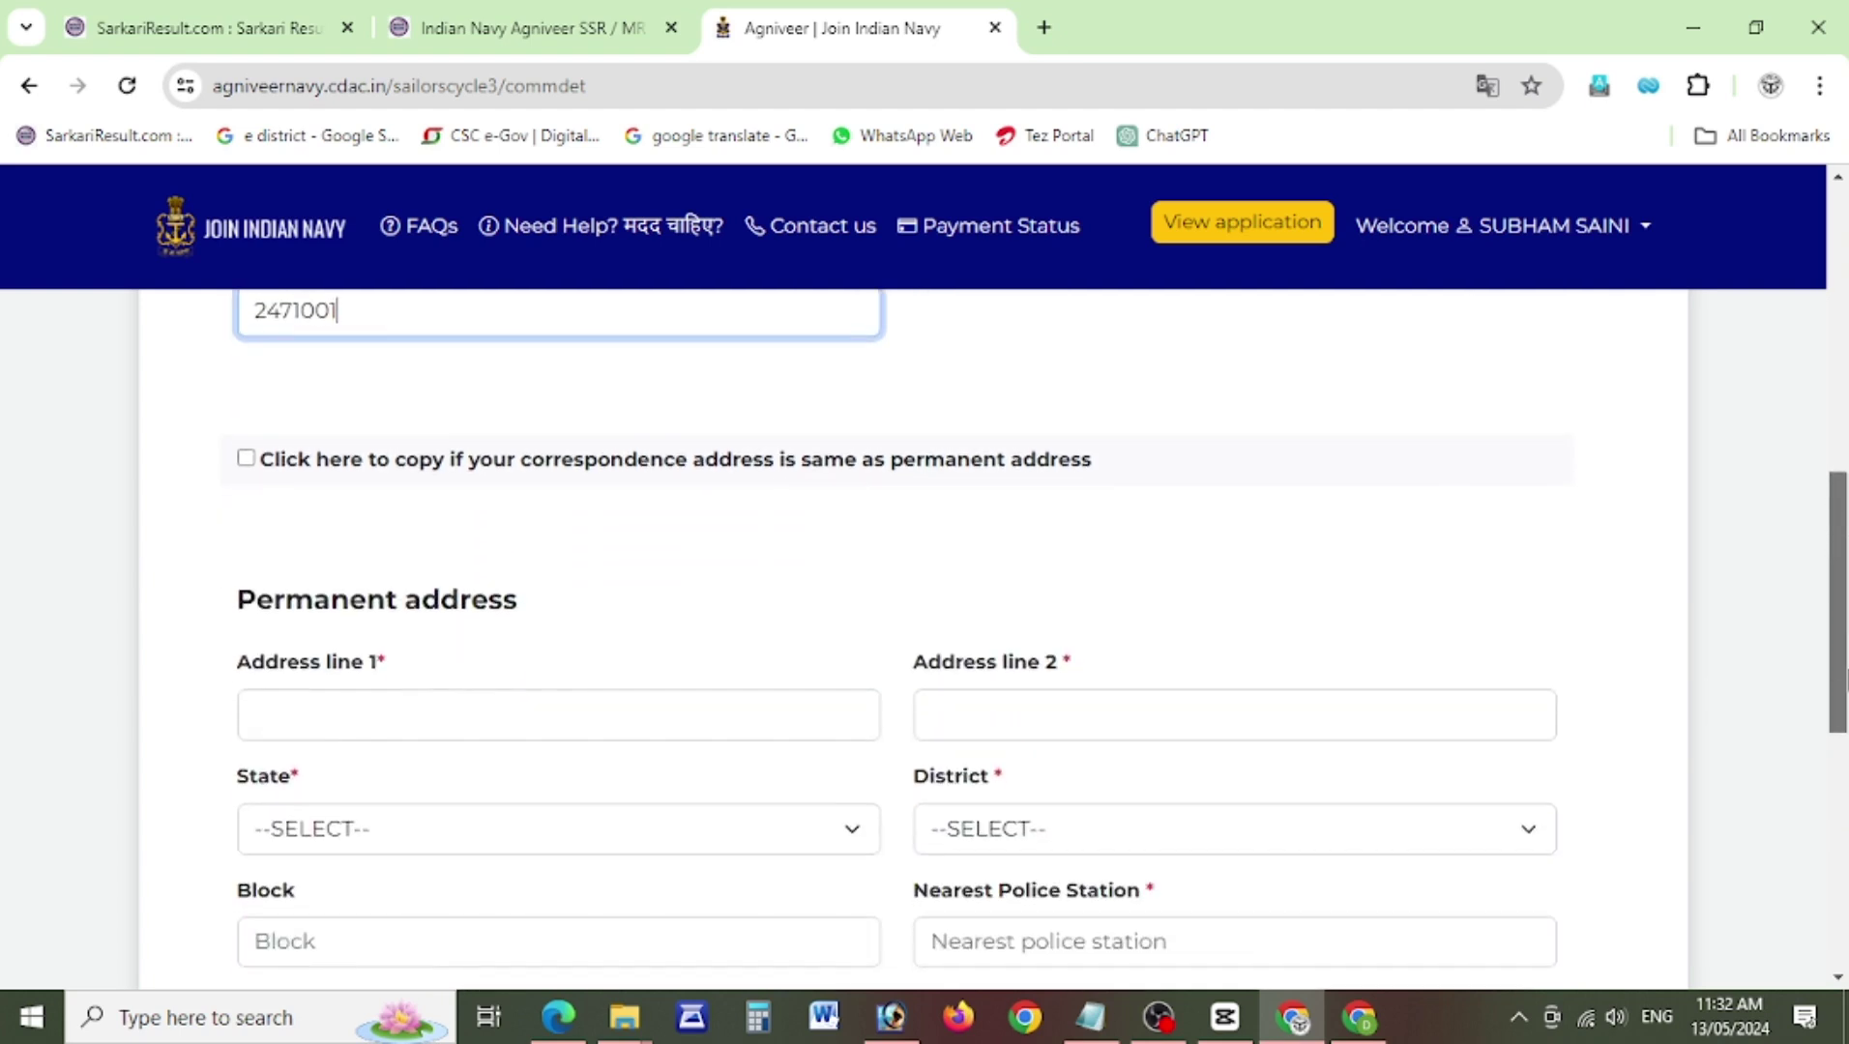
# Correct the pincode to six digits by removing the extra digit.
pyautogui.click(513, 473)
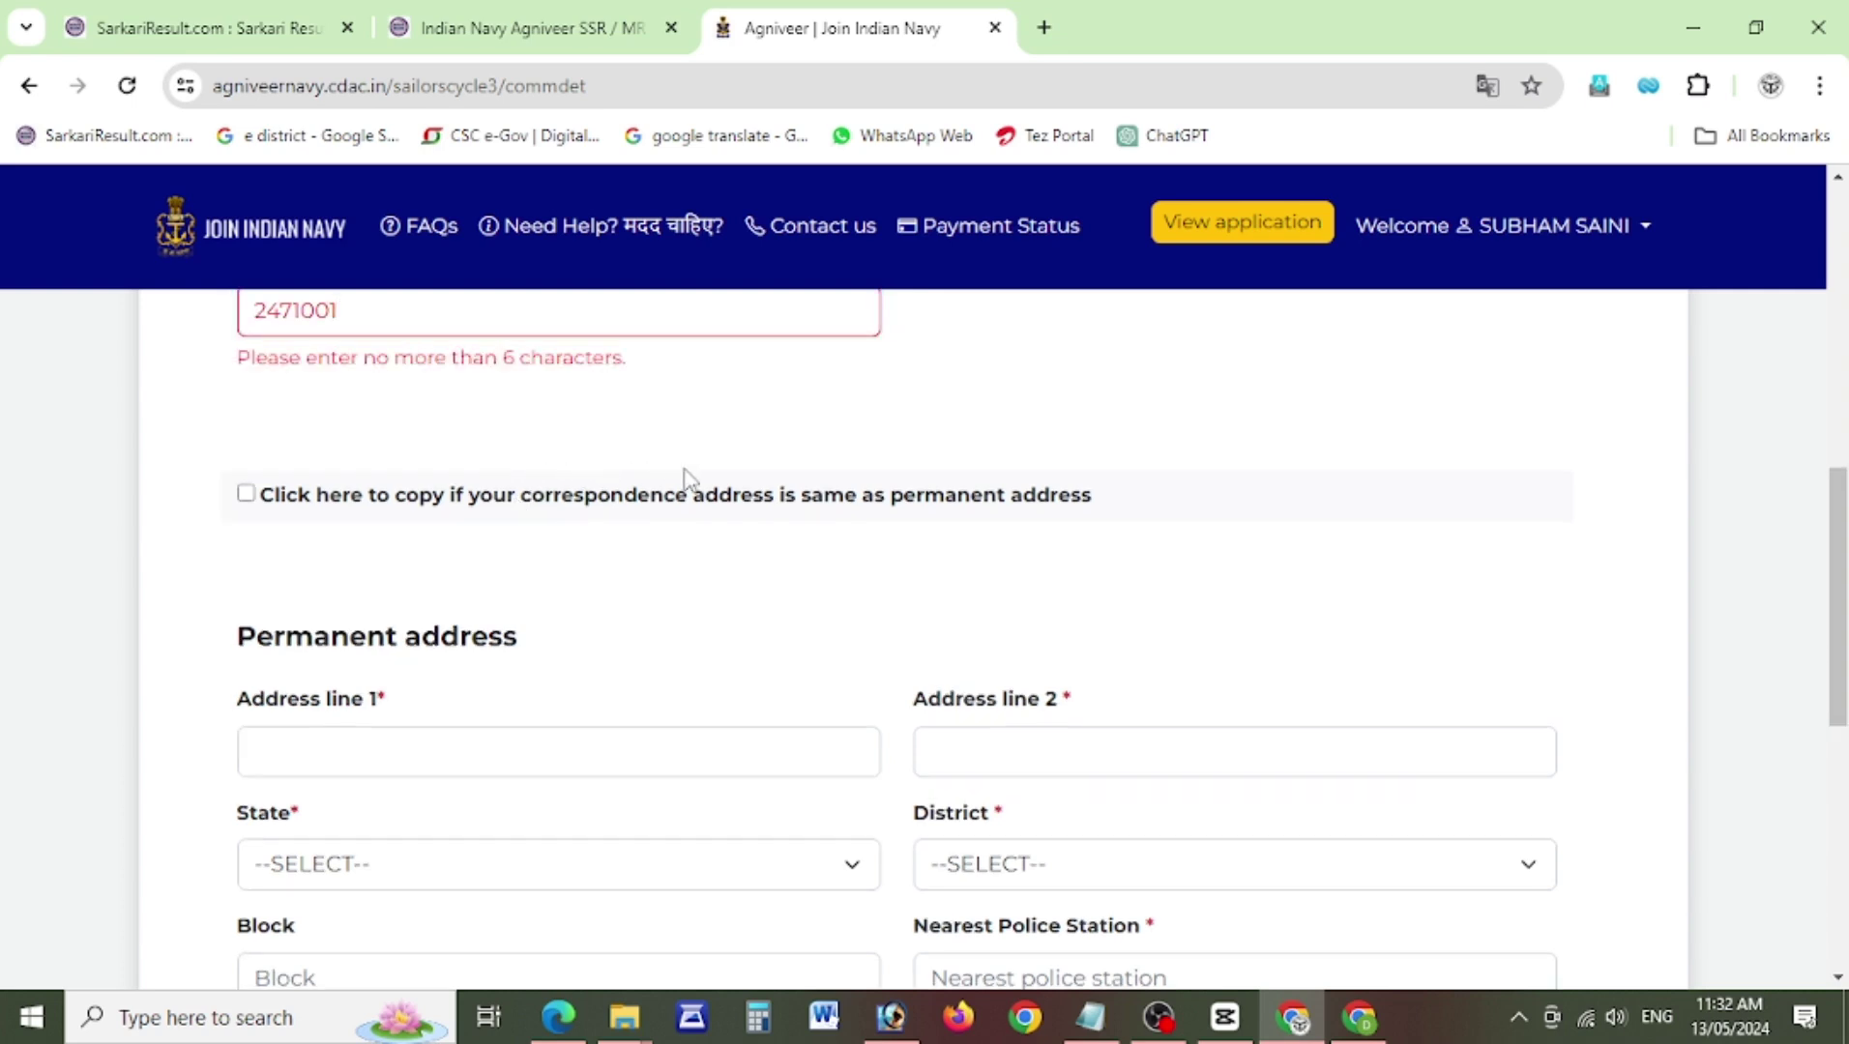
pyautogui.click(296, 311)
pyautogui.press('BackSpace')
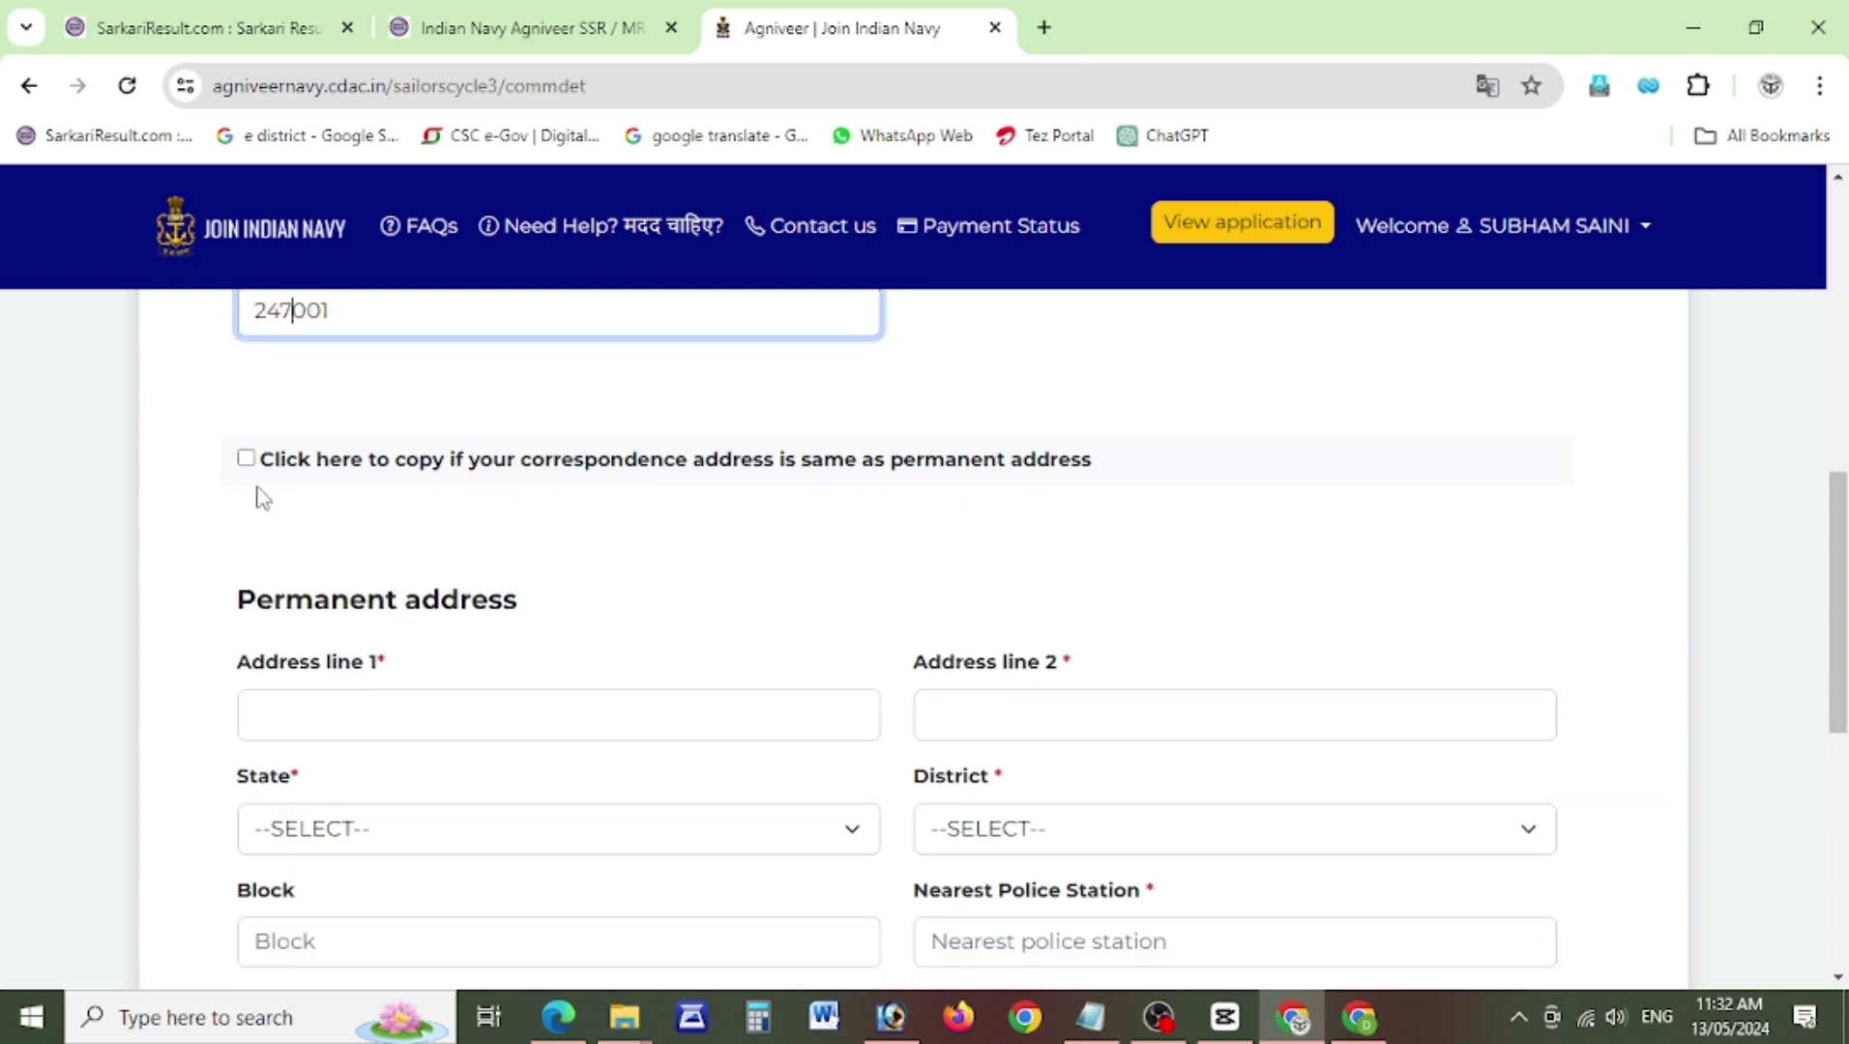
# Copy the correspondence address to the permanent address and save the communication details.
pyautogui.click(246, 460)
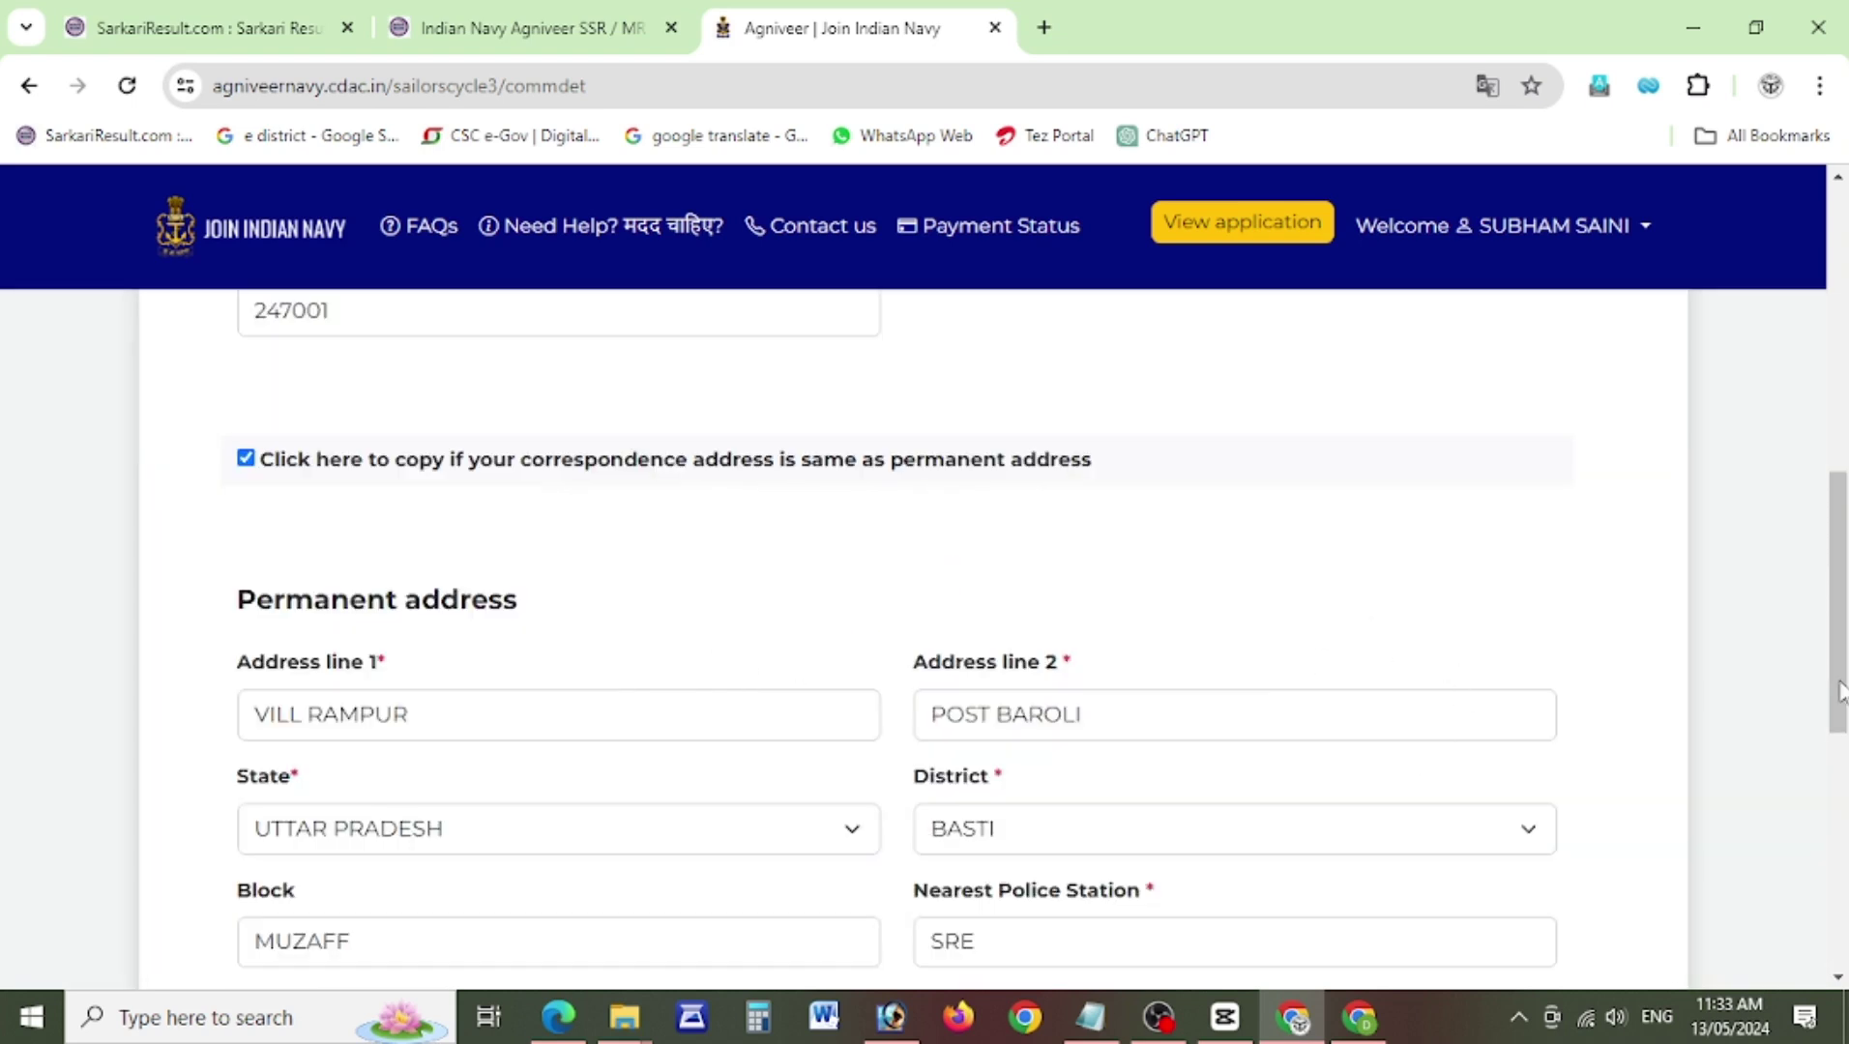
pyautogui.scroll(-3, 1840, 692)
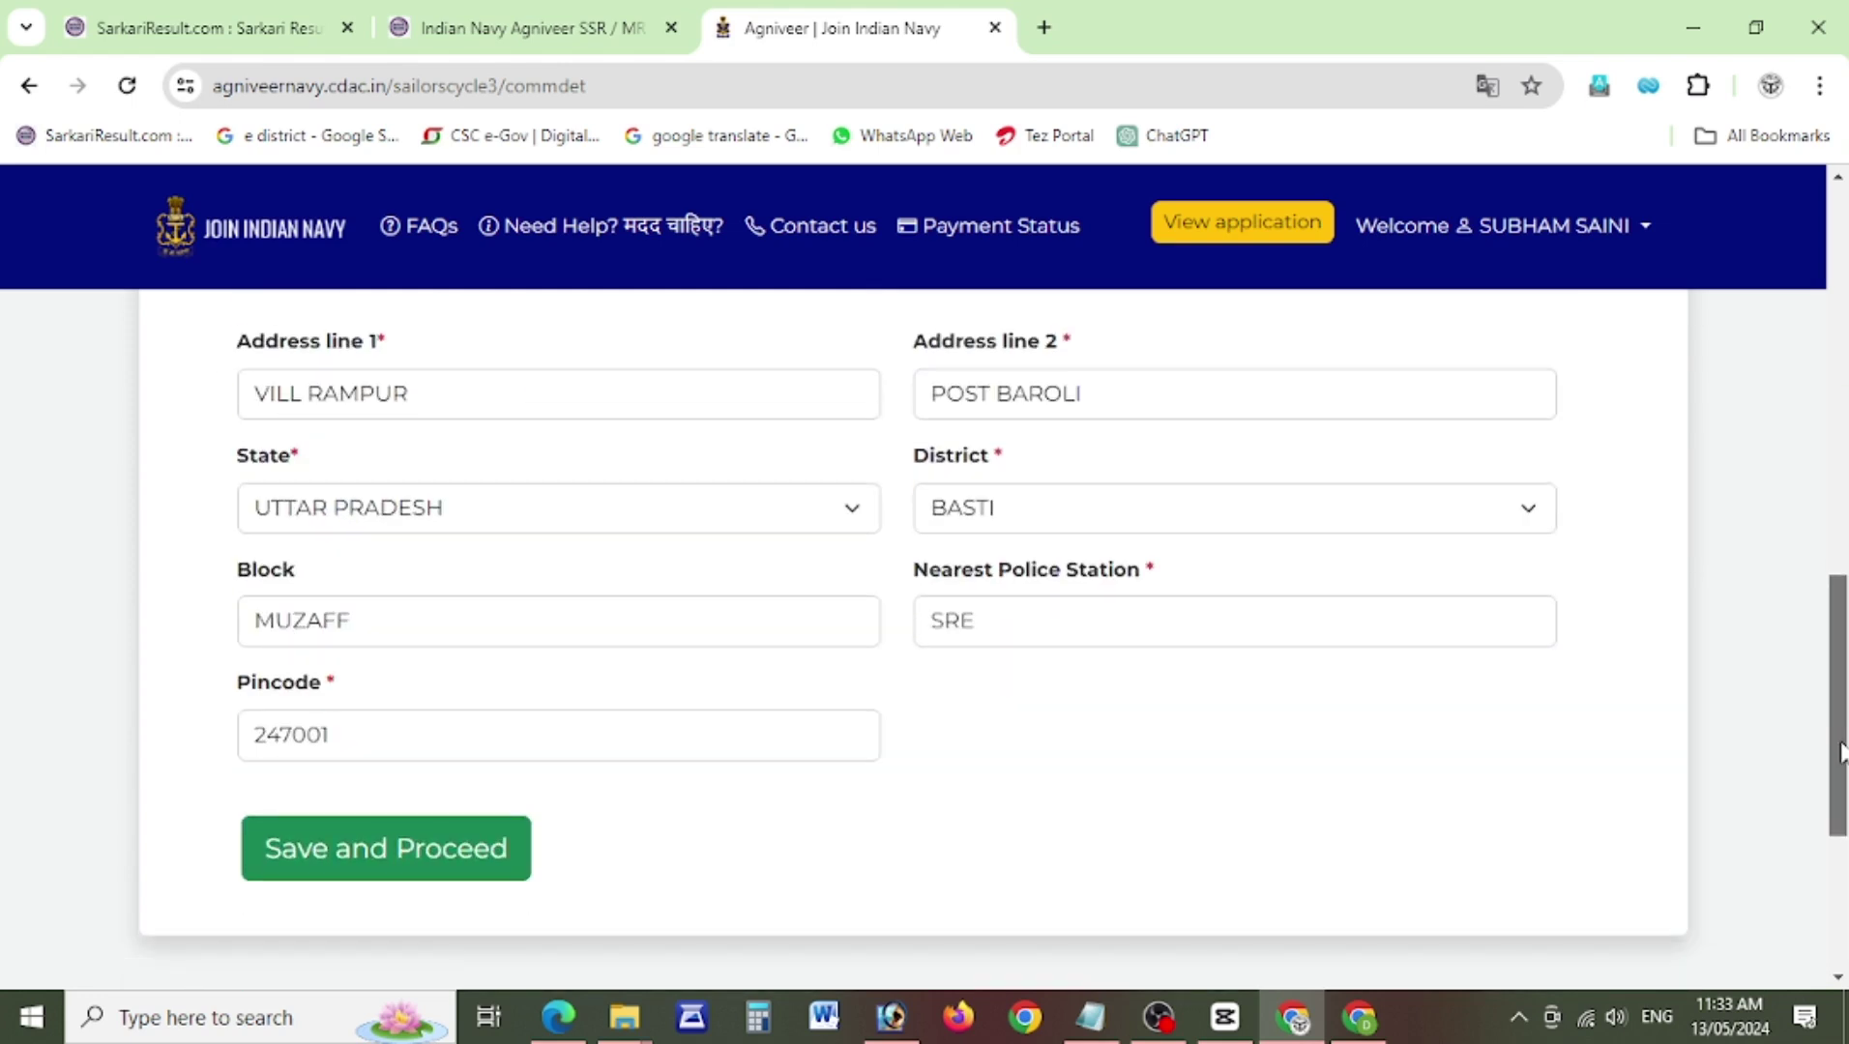
pyautogui.click(384, 875)
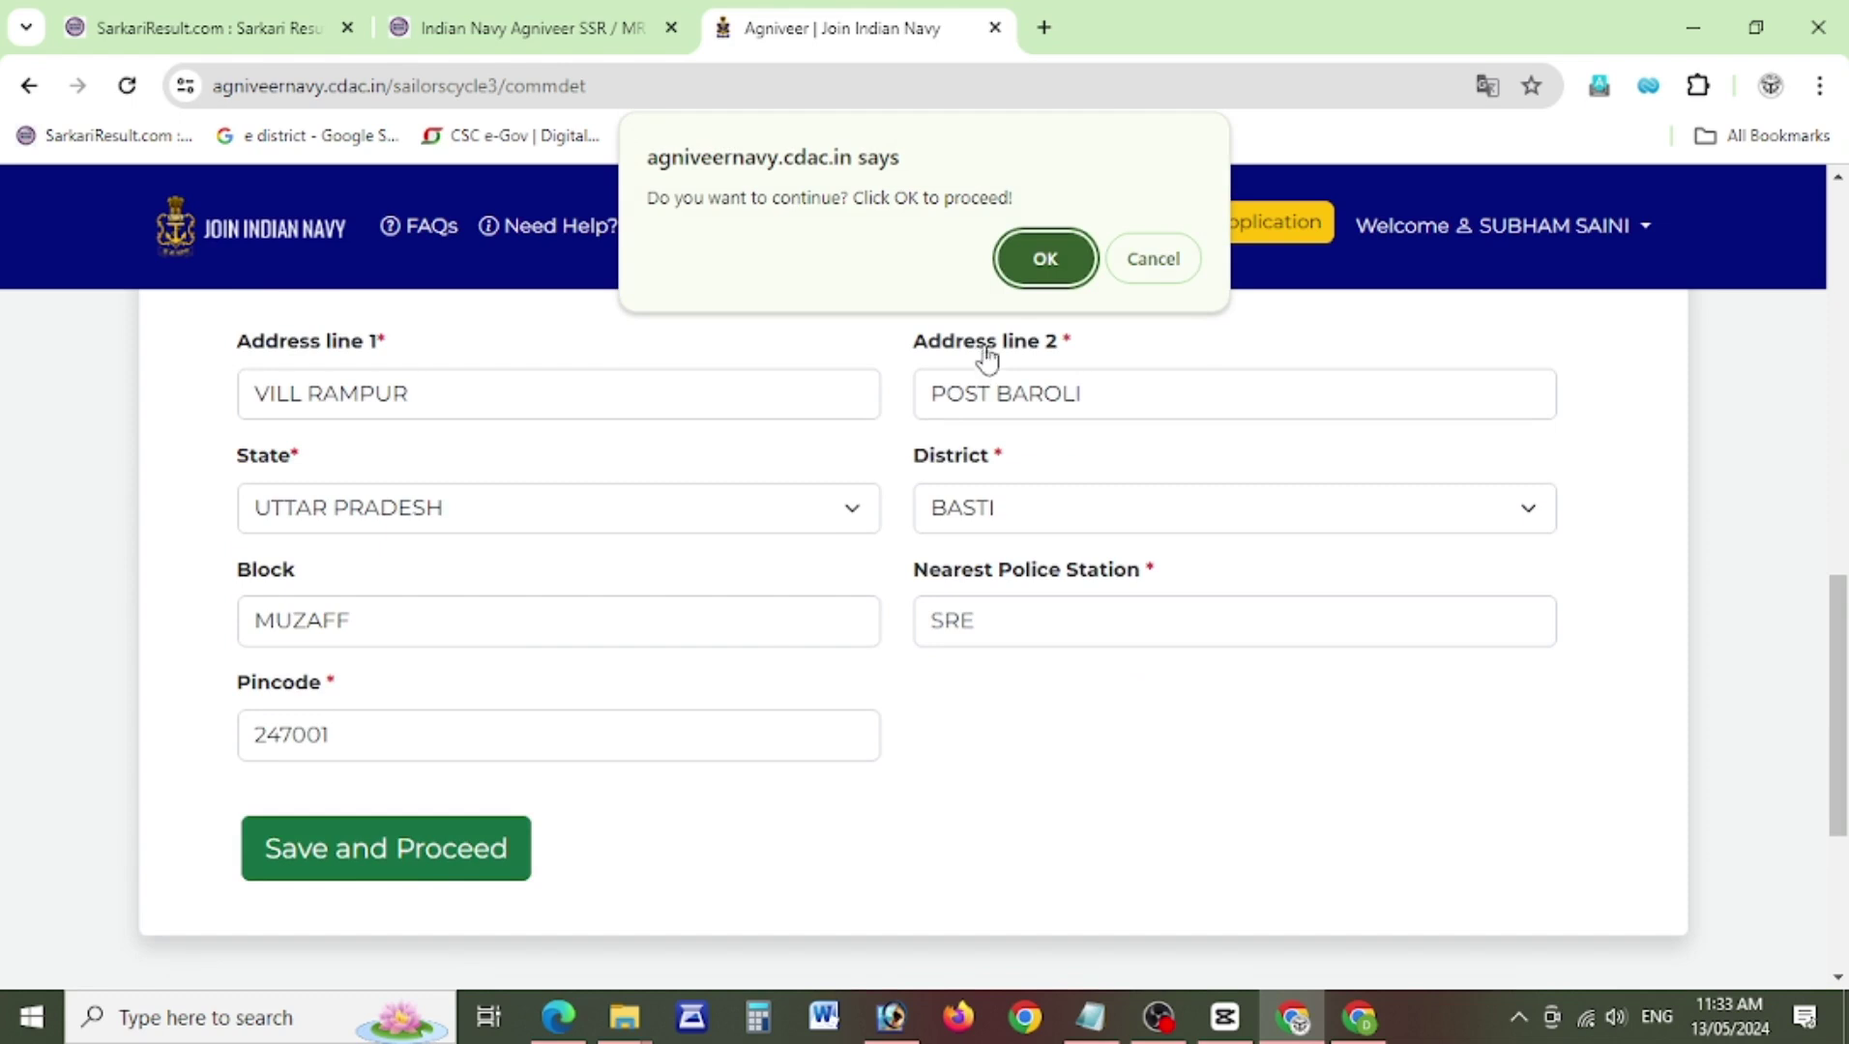
pyautogui.click(1033, 272)
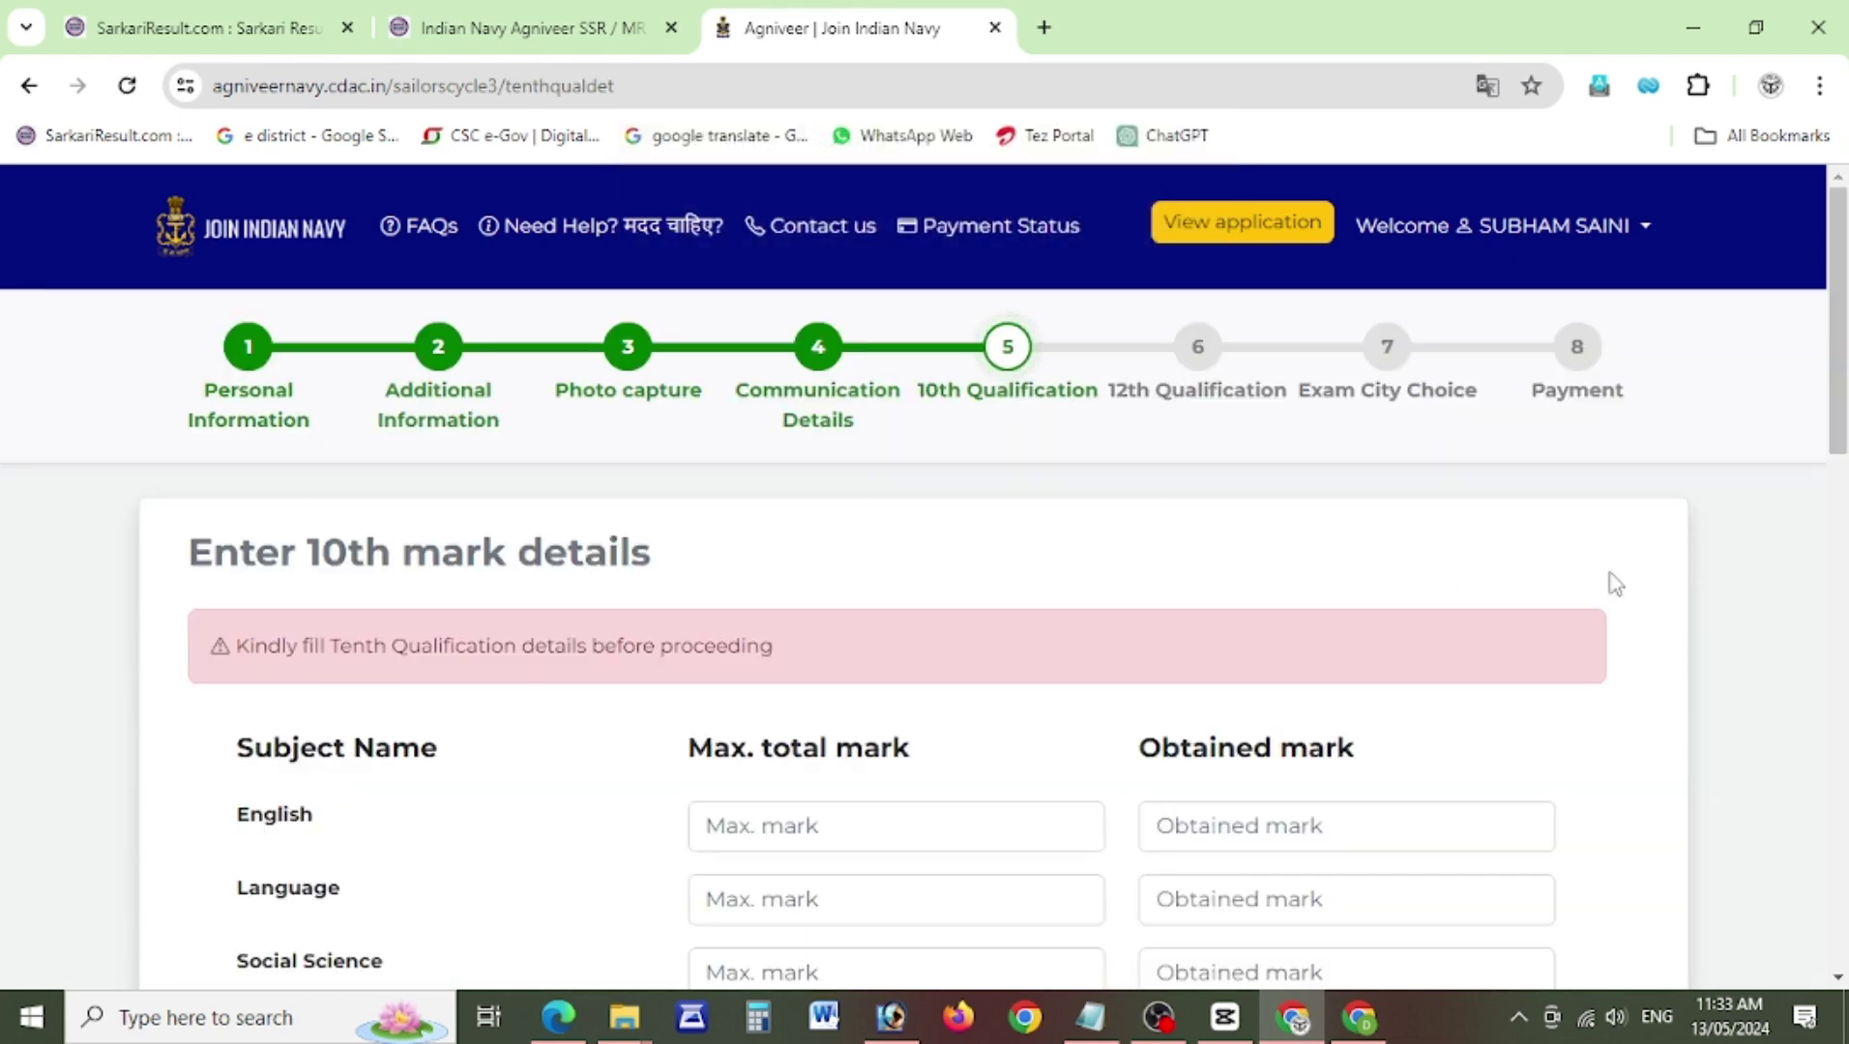
# Enter the English 10th marks and a Social Science maximum of 100.
pyautogui.scroll(-1, 1843, 422)
pyautogui.moveTo(1843, 474)
pyautogui.mouseDown()
pyautogui.moveTo(1844, 503)
pyautogui.moveTo(1843, 474)
pyautogui.mouseUp()
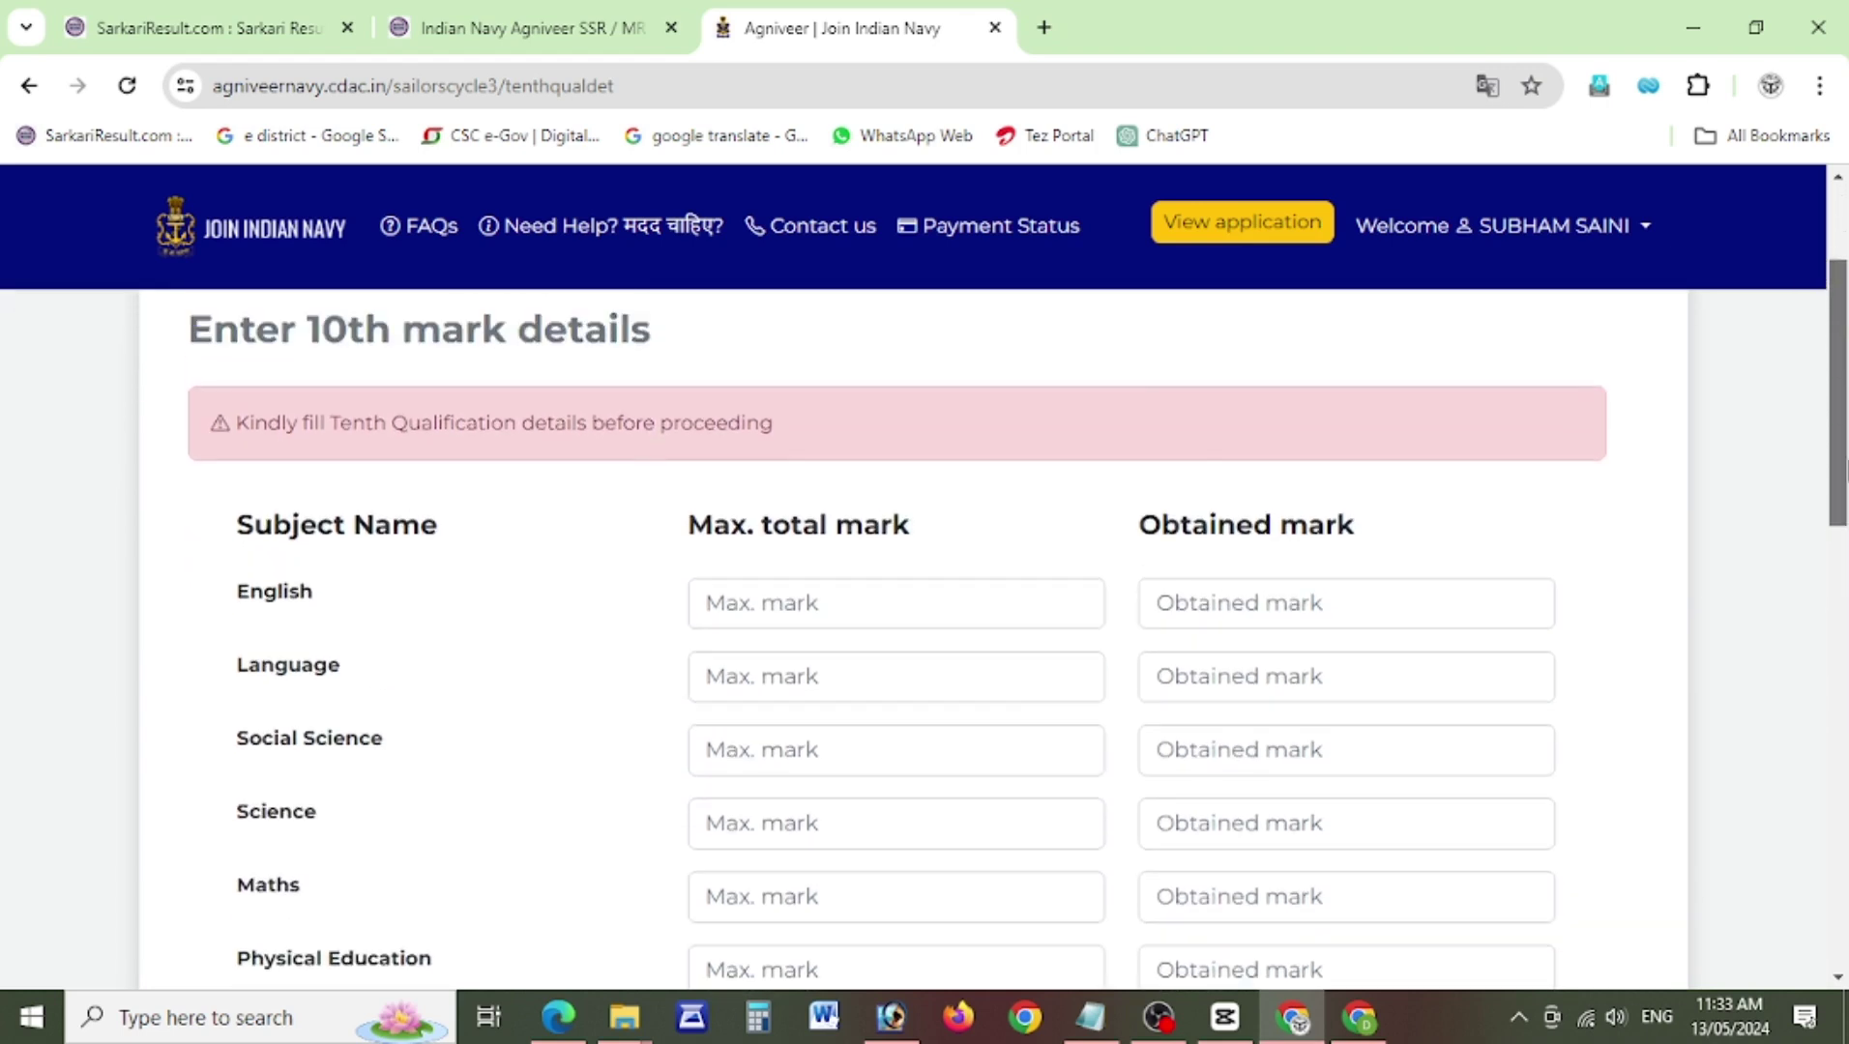
pyautogui.click(804, 606)
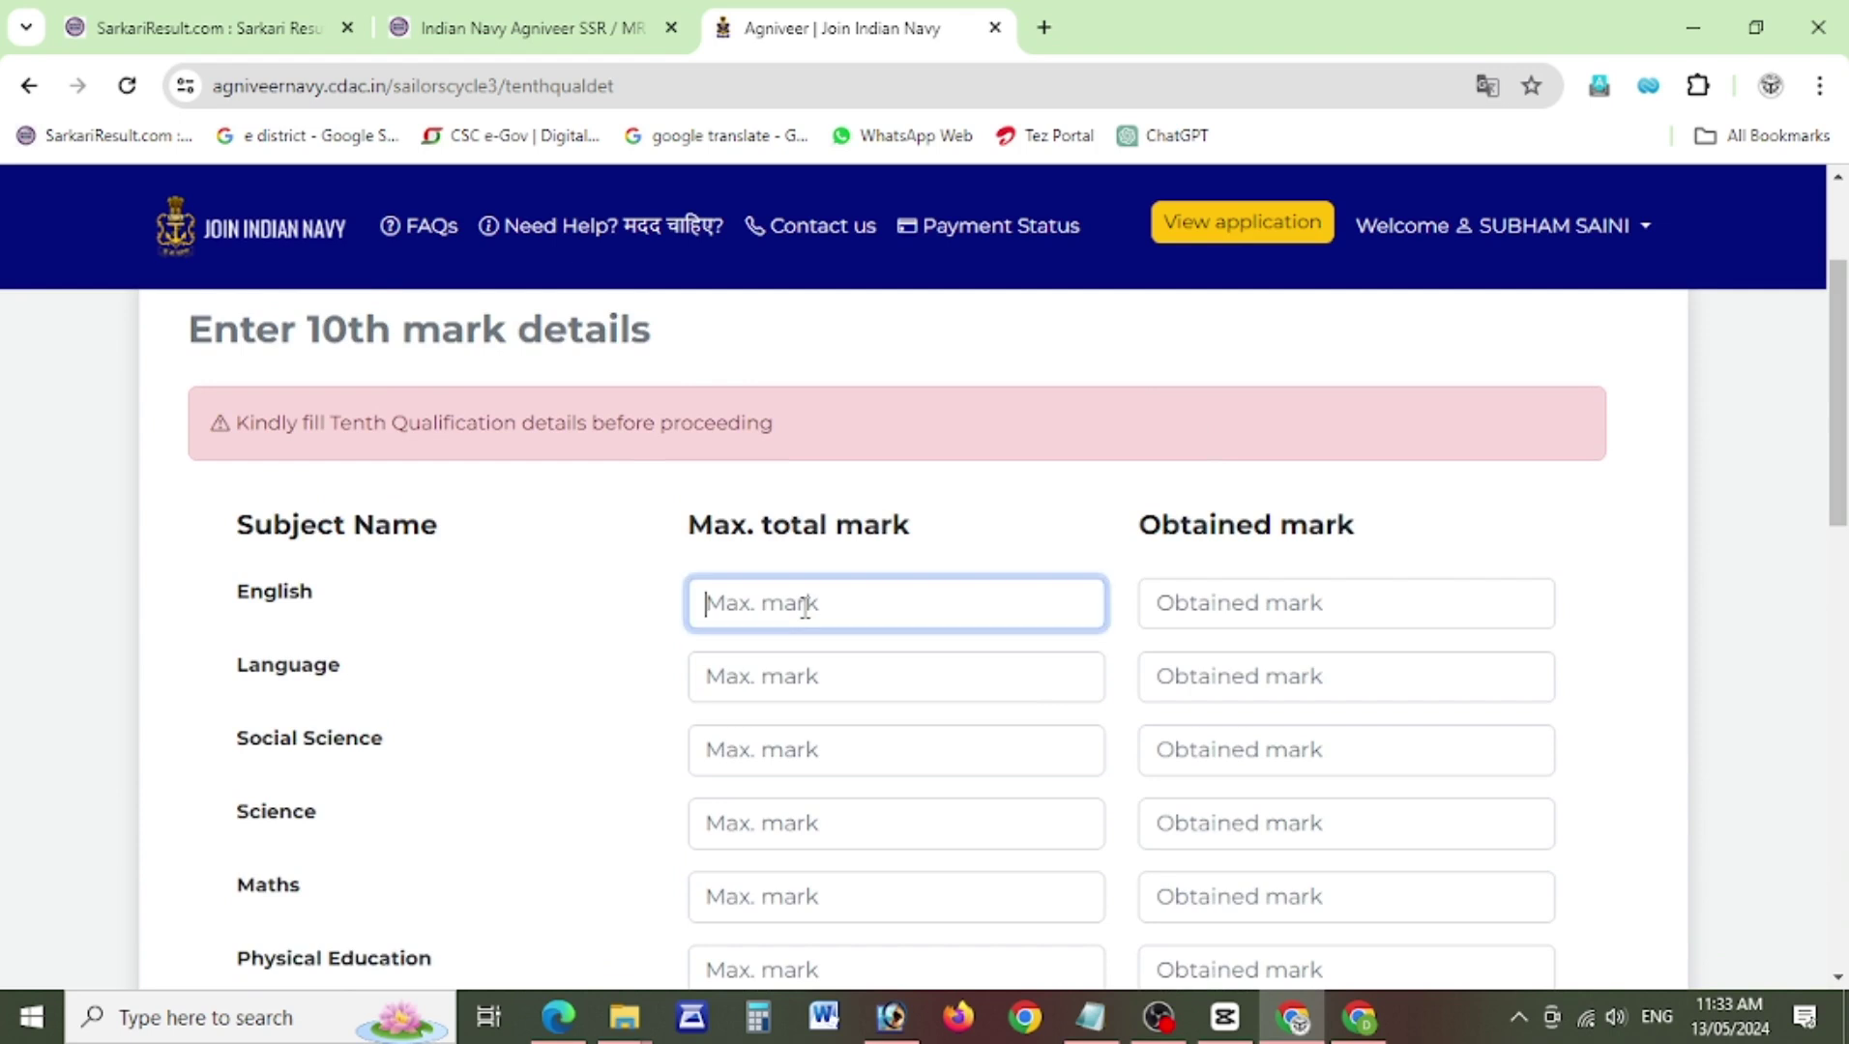
pyautogui.write('100')
pyautogui.click(1216, 610)
pyautogui.write('80')
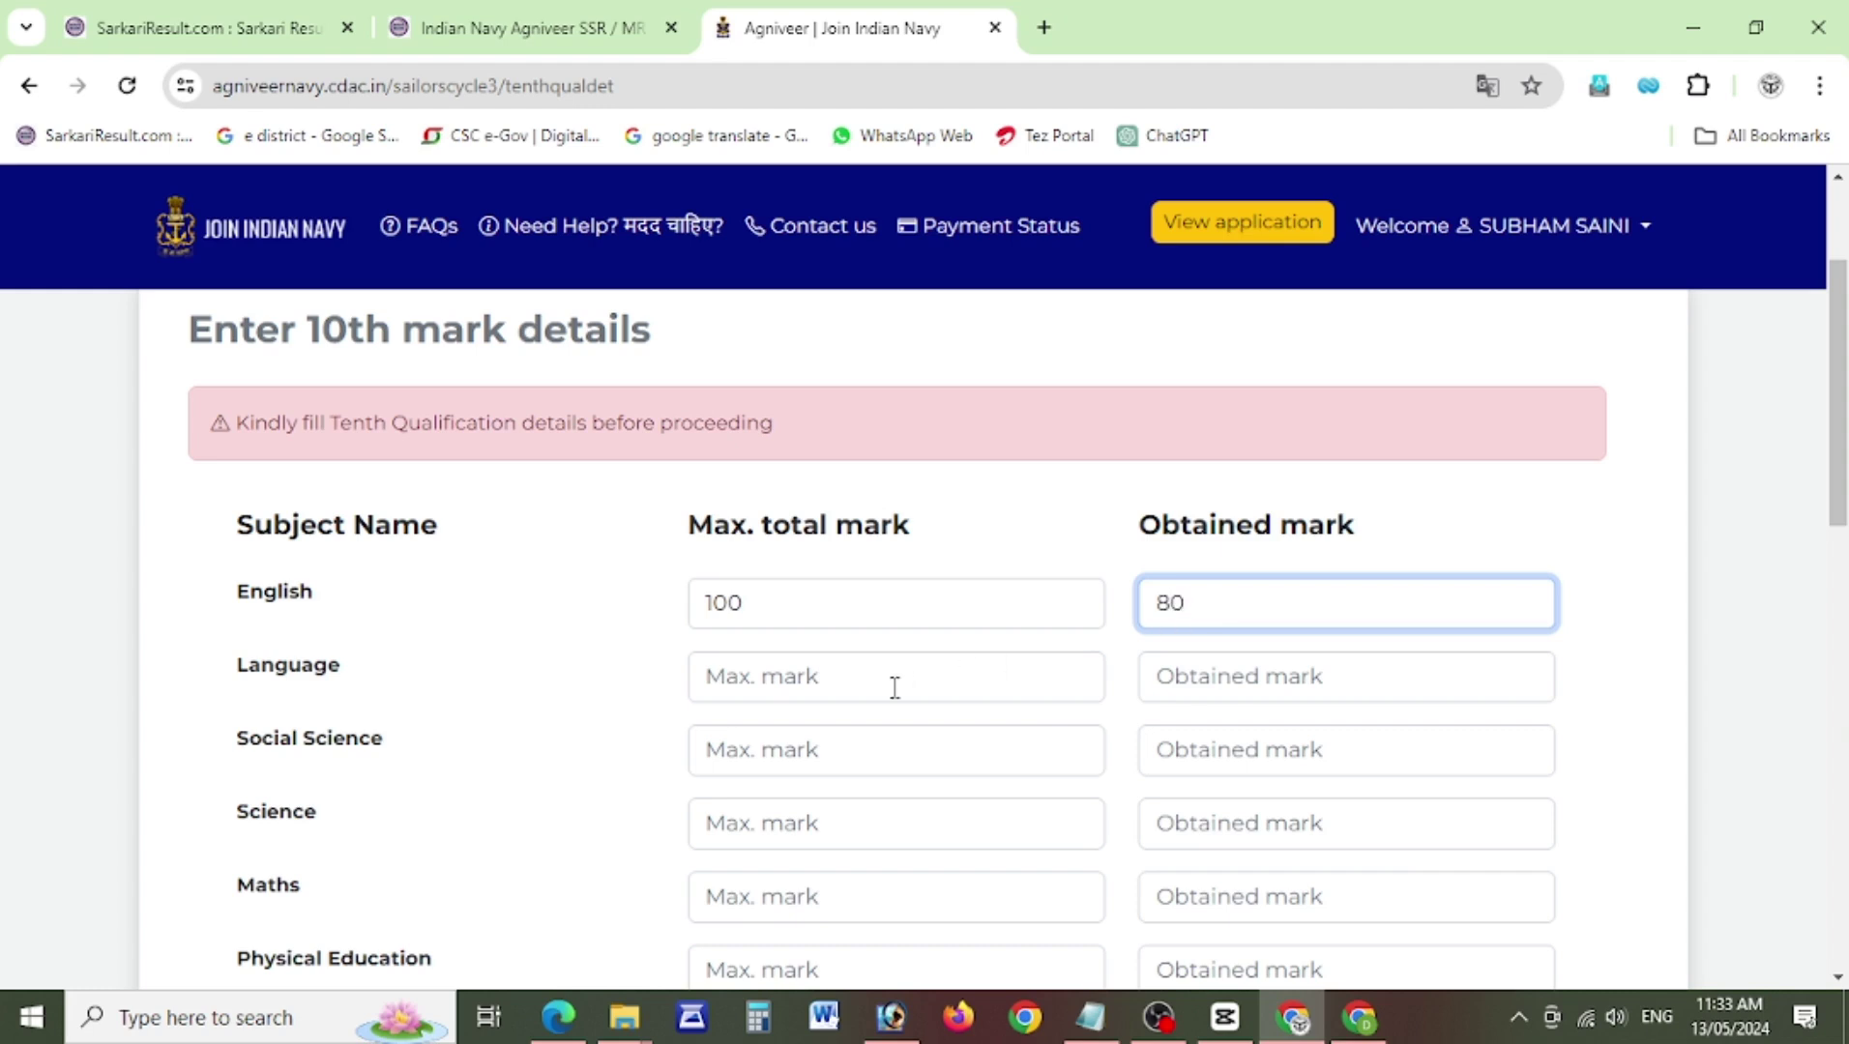
pyautogui.click(875, 694)
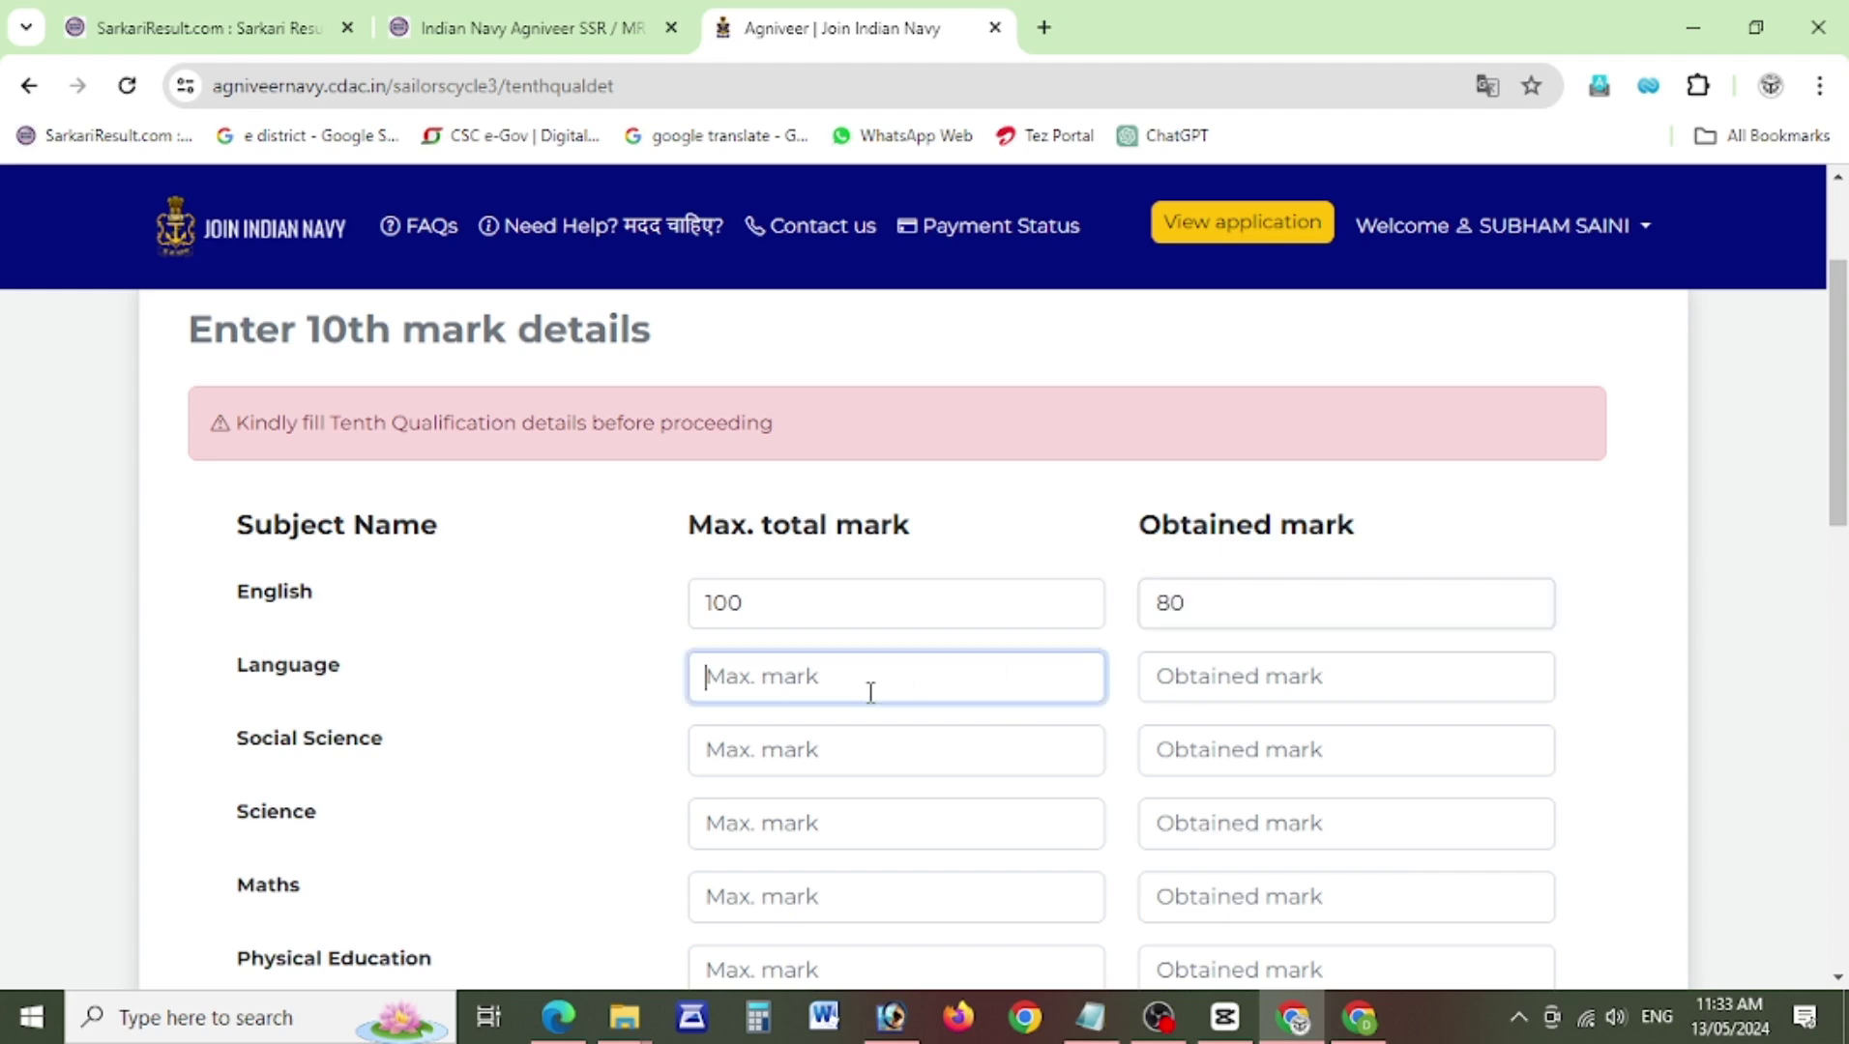
pyautogui.click(857, 750)
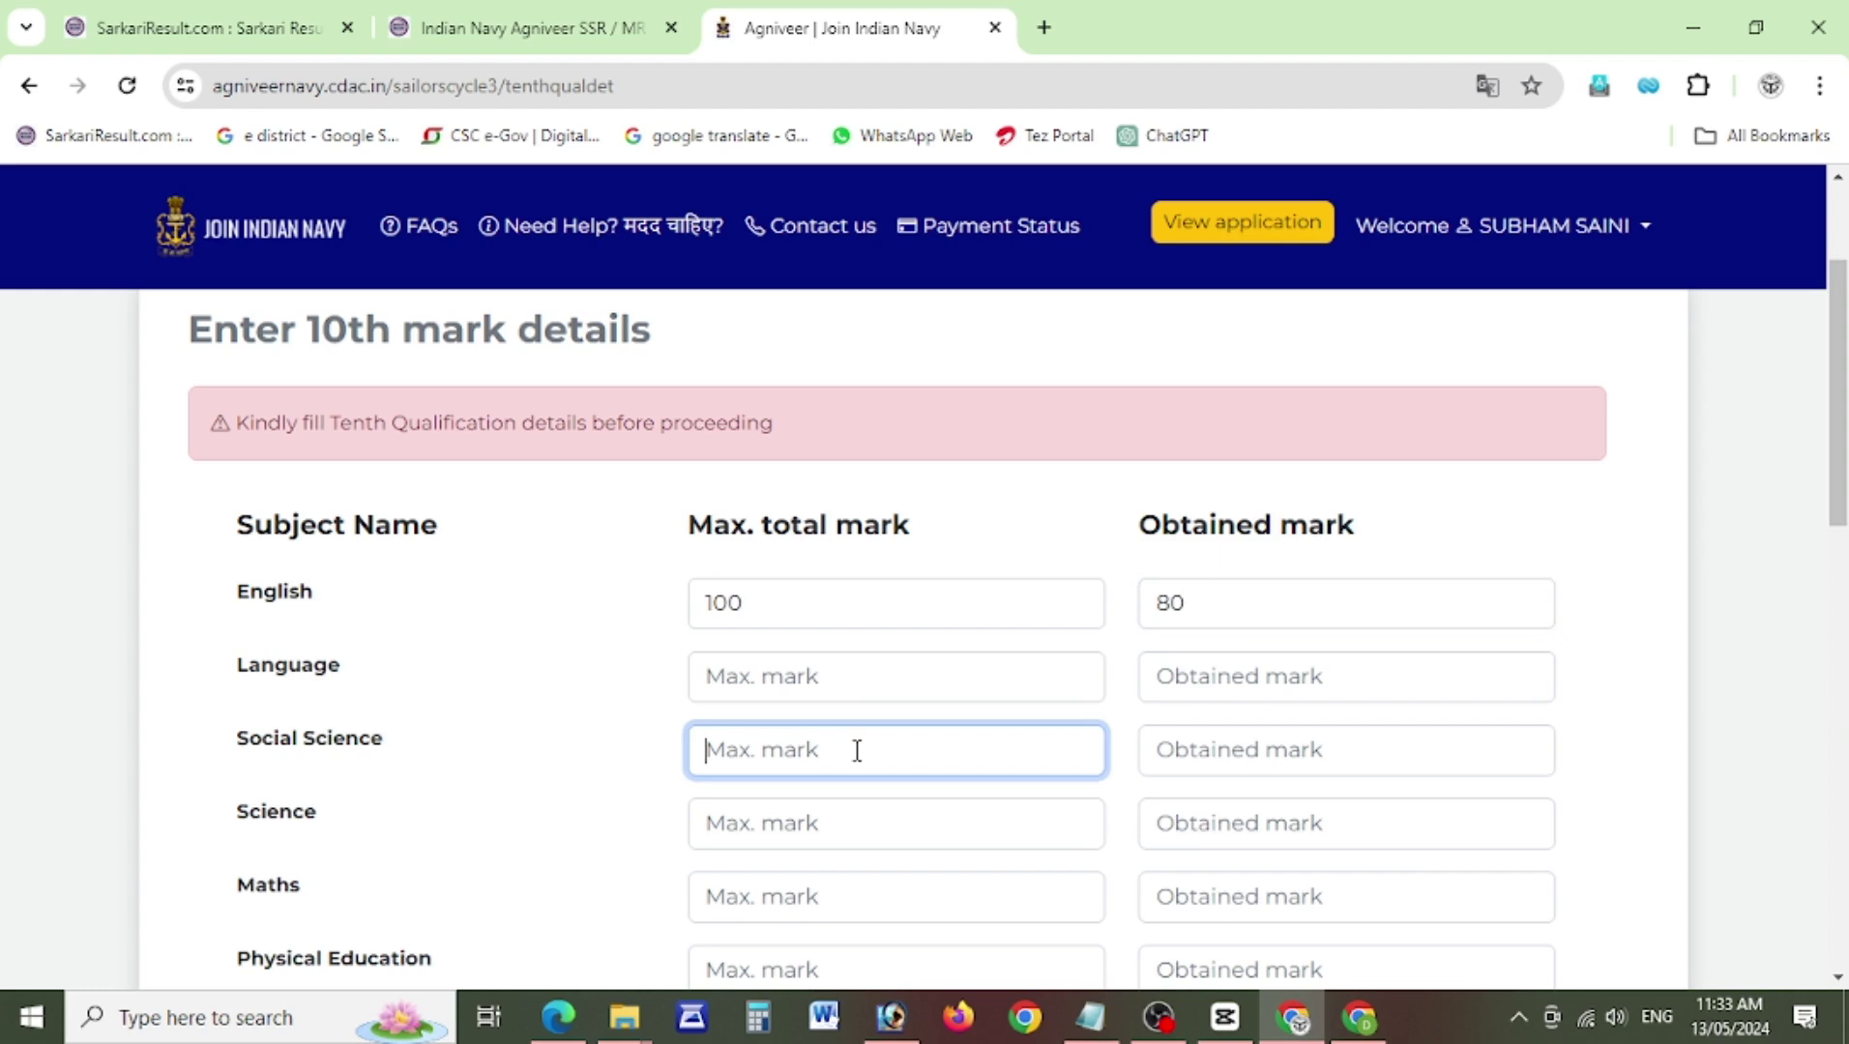
pyautogui.scroll(-1, 1837, 406)
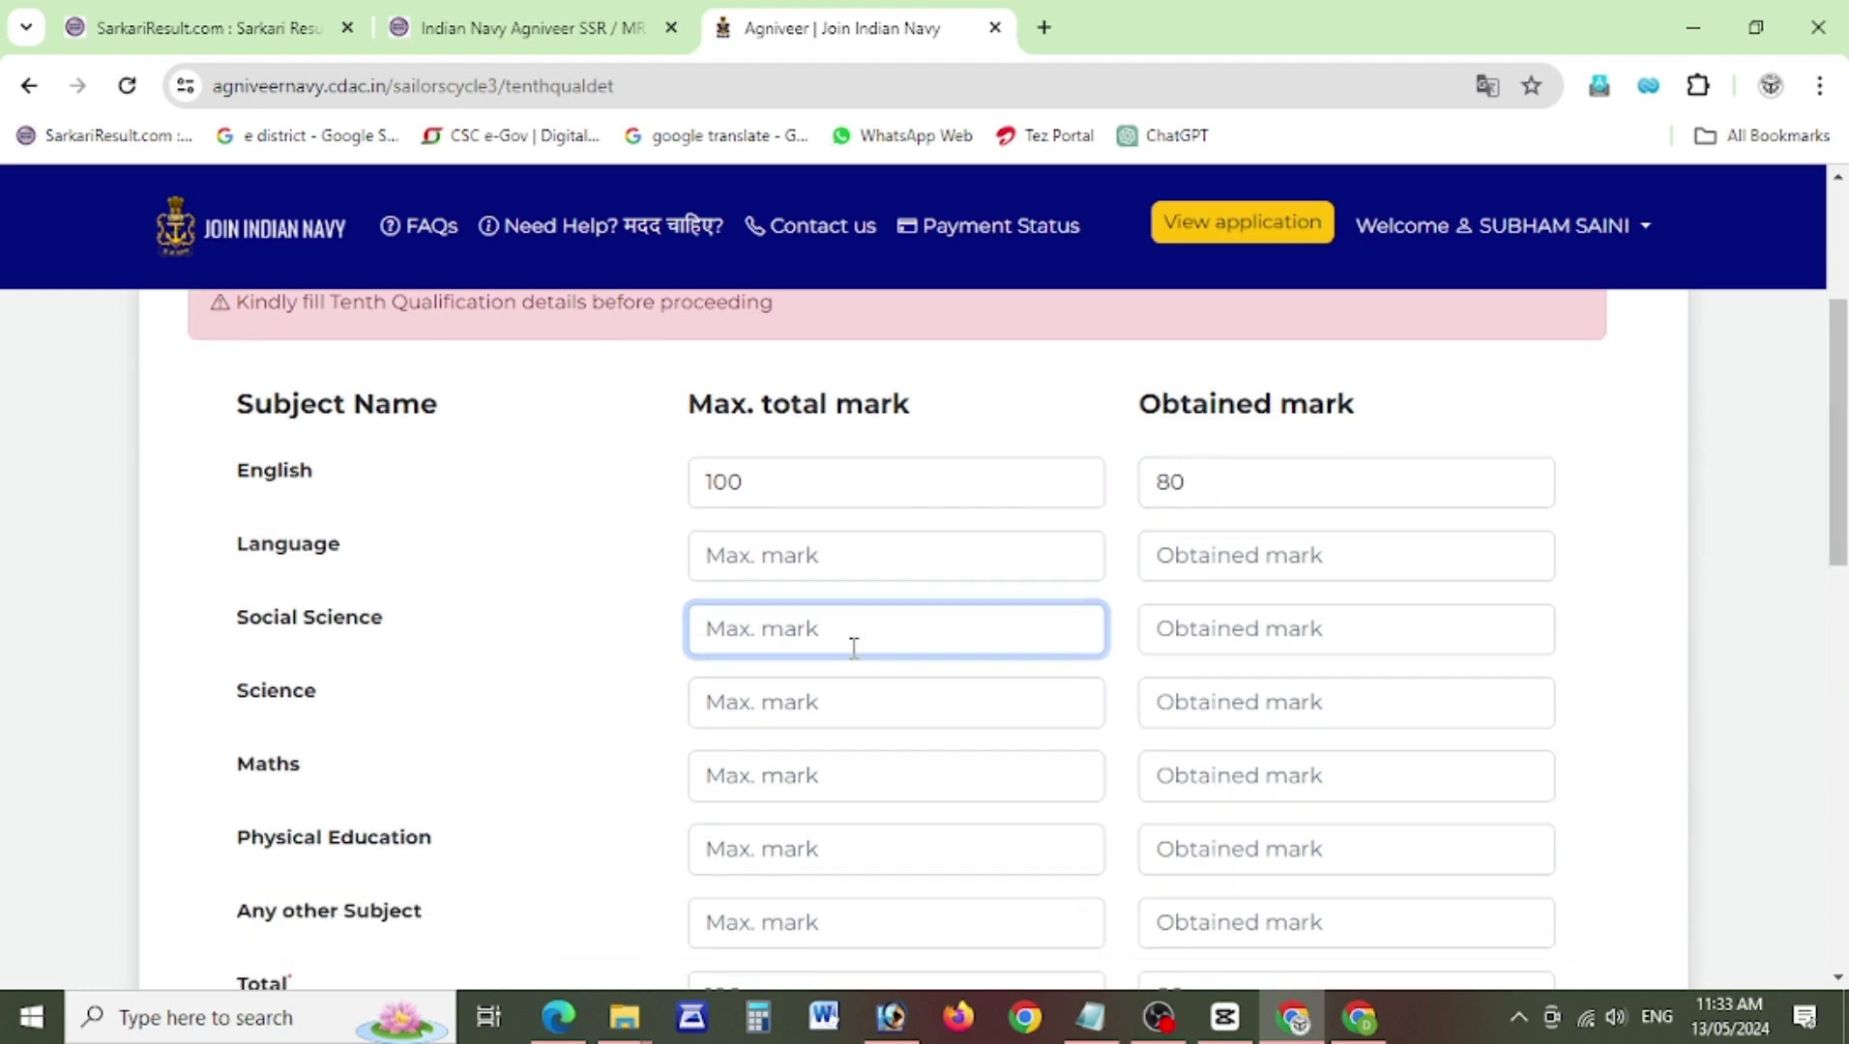
pyautogui.write('100')
# Enter Social Science obtained marks, then Science (85) and Maths marks out of 100.
pyautogui.click(1188, 652)
pyautogui.write('68')
pyautogui.click(904, 710)
pyautogui.write('100')
pyautogui.click(1234, 697)
pyautogui.write('85')
pyautogui.click(834, 781)
pyautogui.write('100')
pyautogui.click(1169, 778)
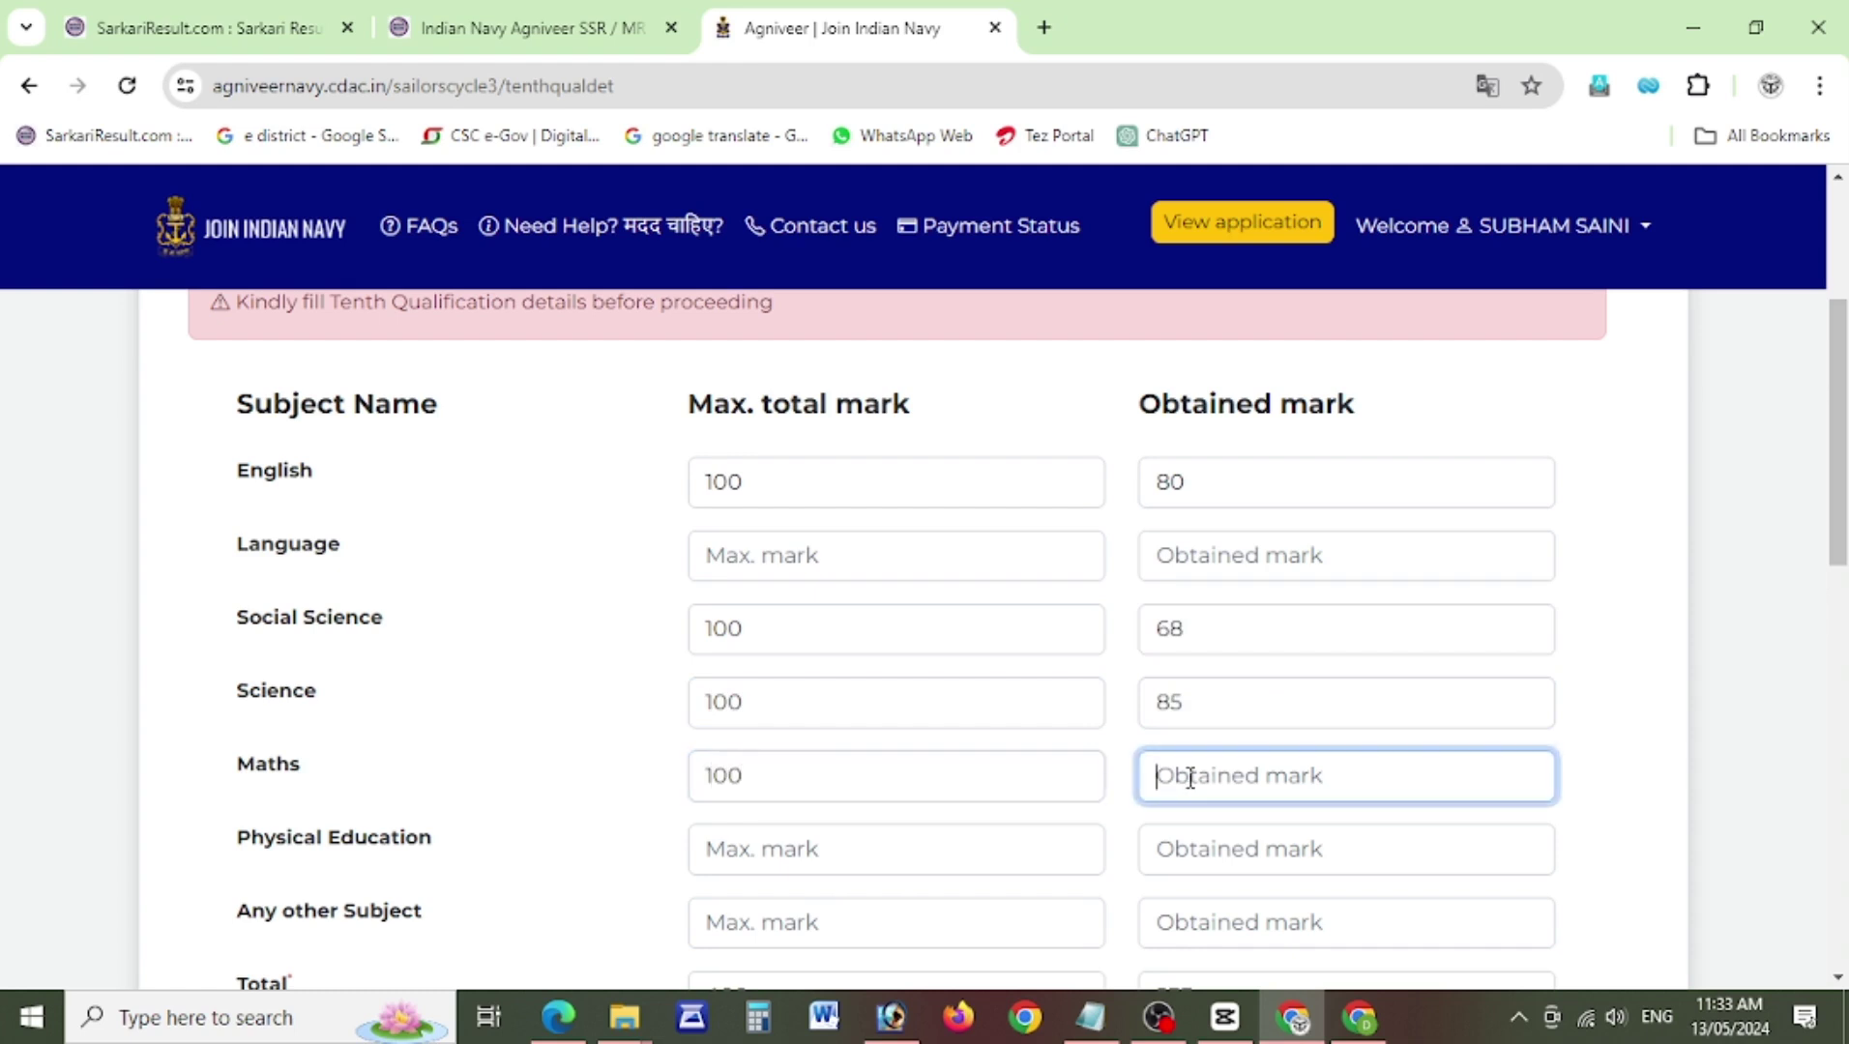
pyautogui.write('65')
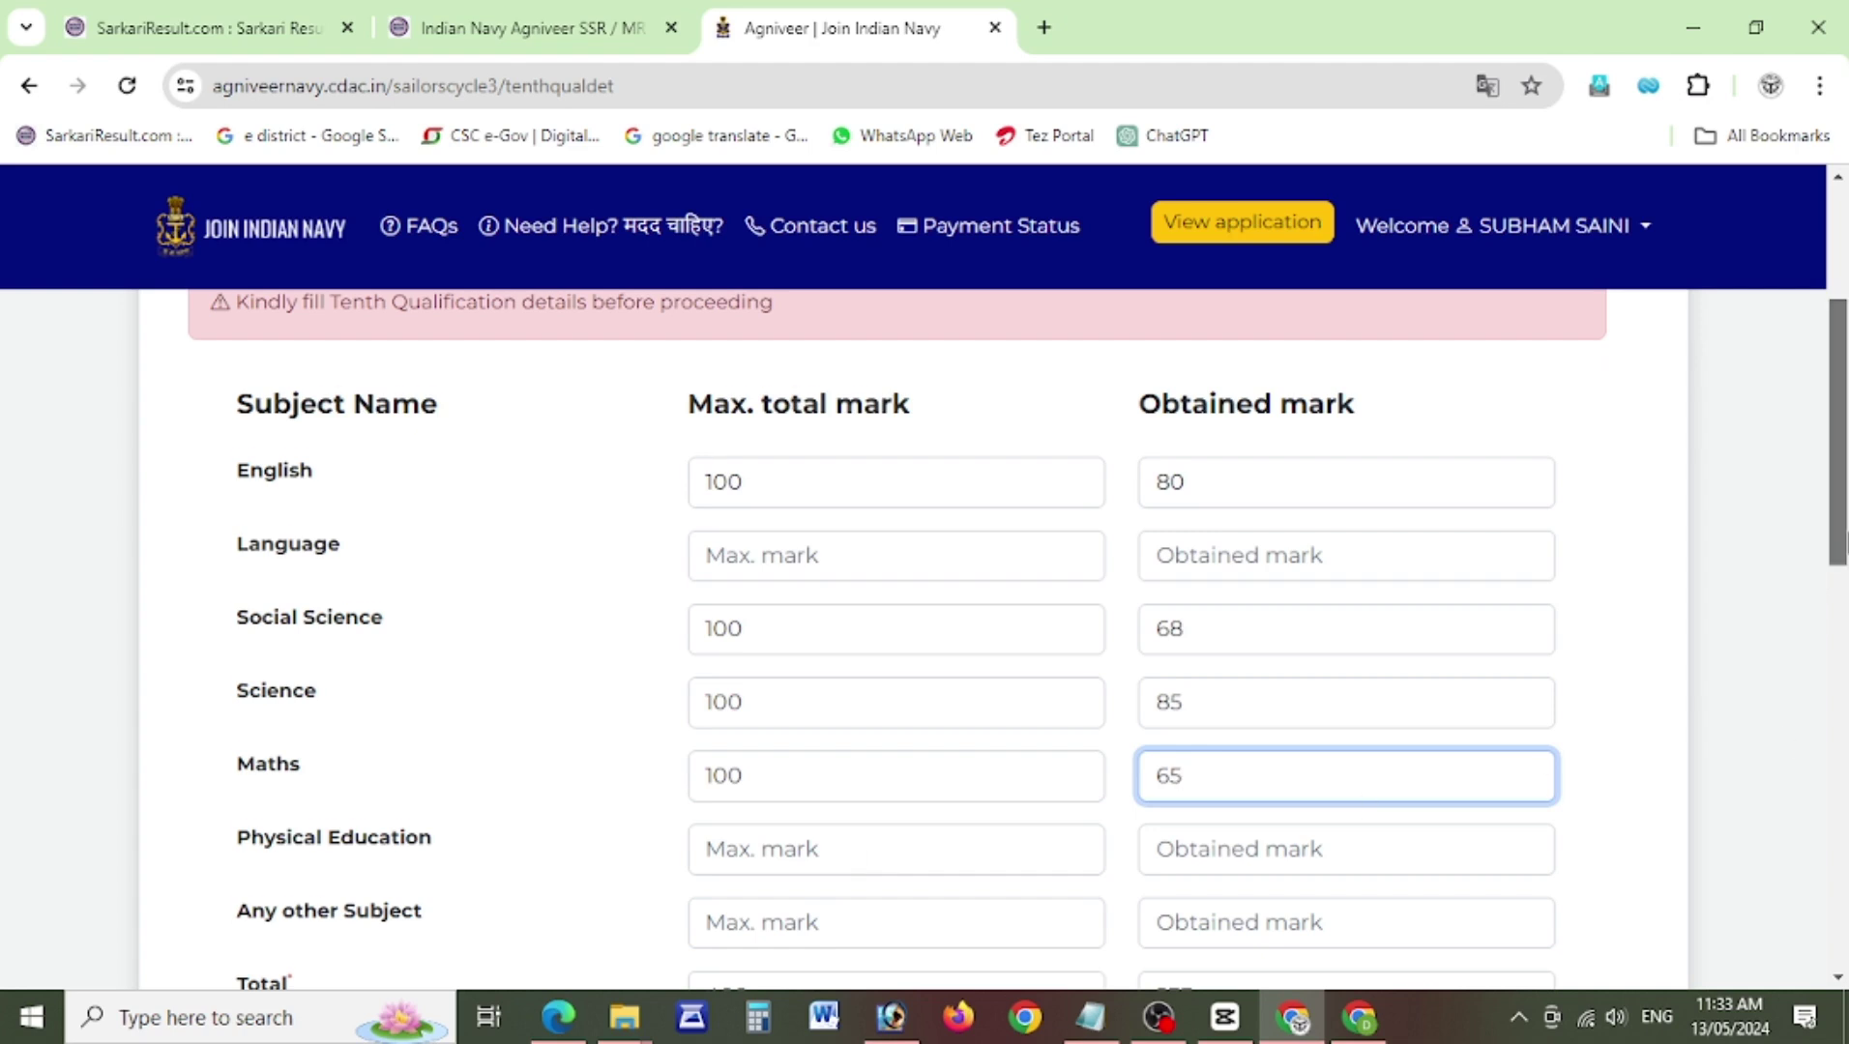
# Fill Language and Any other Subject marks out of 100, reaching 446/600 and 74.33%.
pyautogui.scroll(-1, 1843, 570)
pyautogui.click(737, 523)
pyautogui.write('100')
pyautogui.click(1198, 520)
pyautogui.write('63')
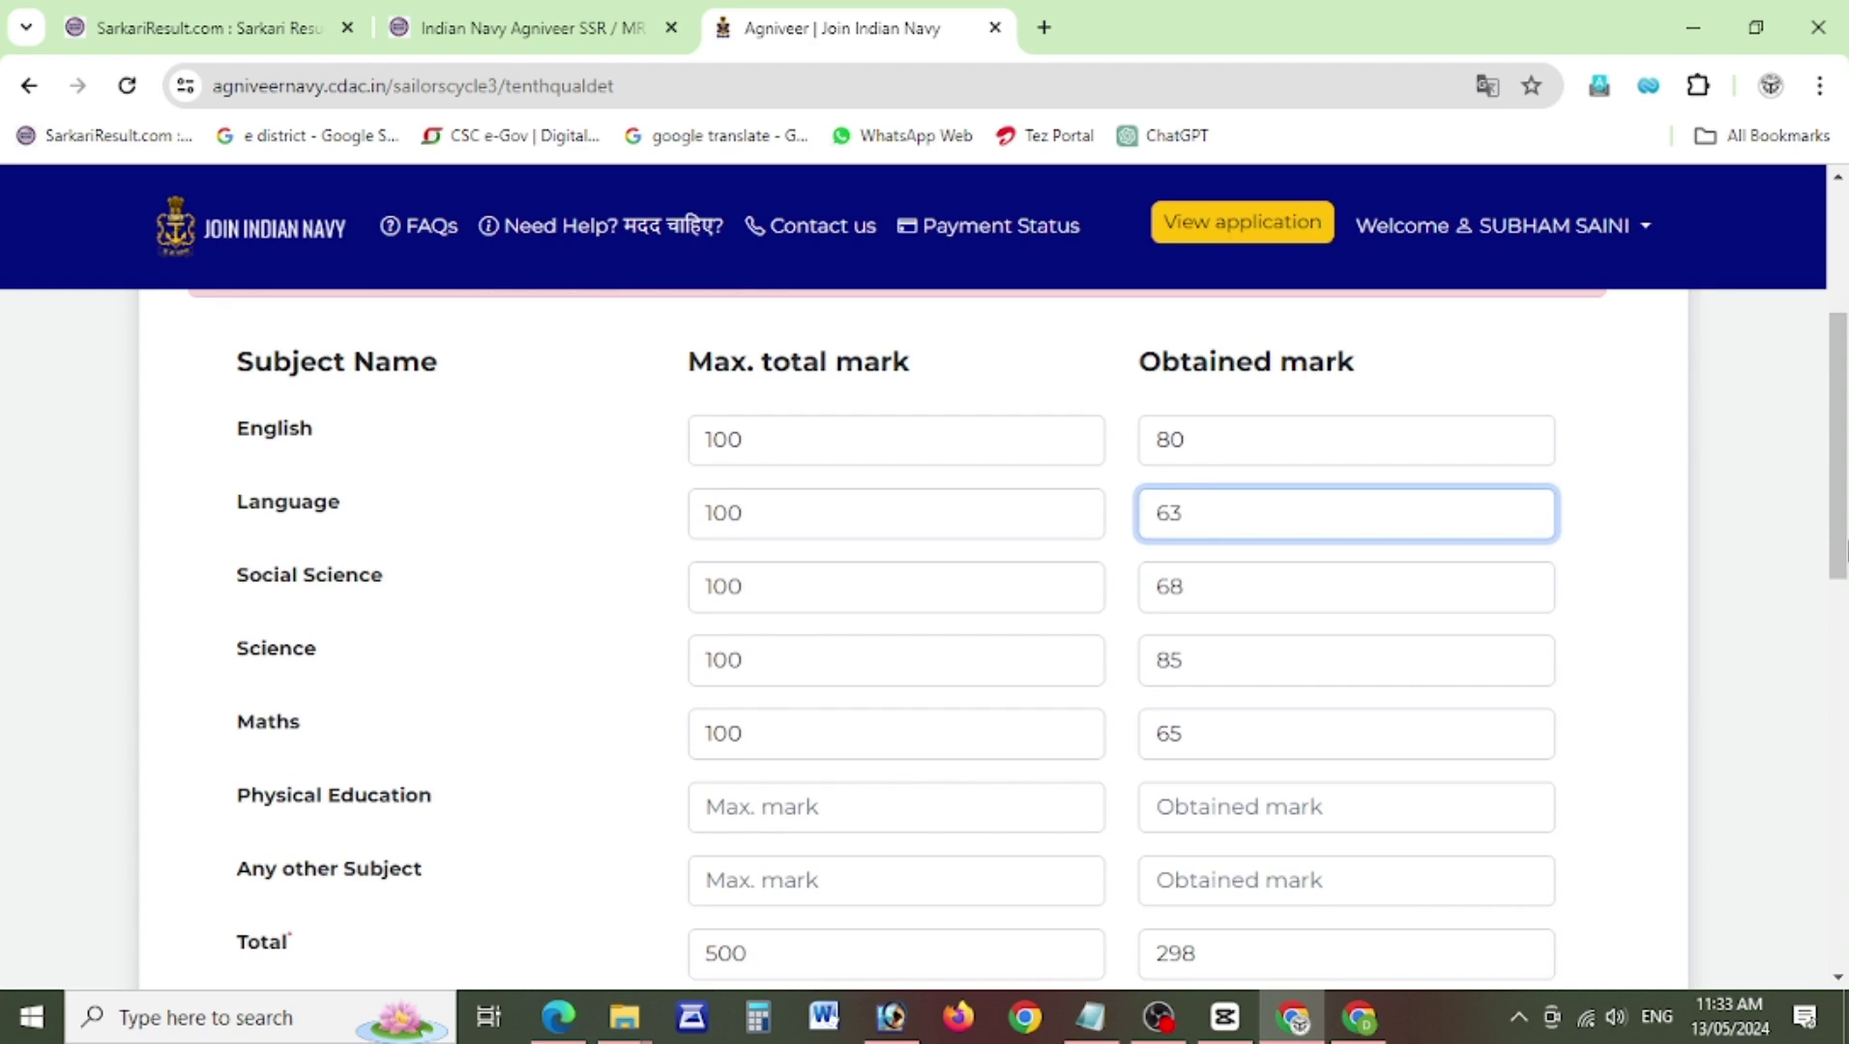
pyautogui.scroll(-2, 711, 766)
pyautogui.click(784, 738)
pyautogui.write('1')
pyautogui.press('BackSpace')
pyautogui.click(792, 791)
pyautogui.write('100')
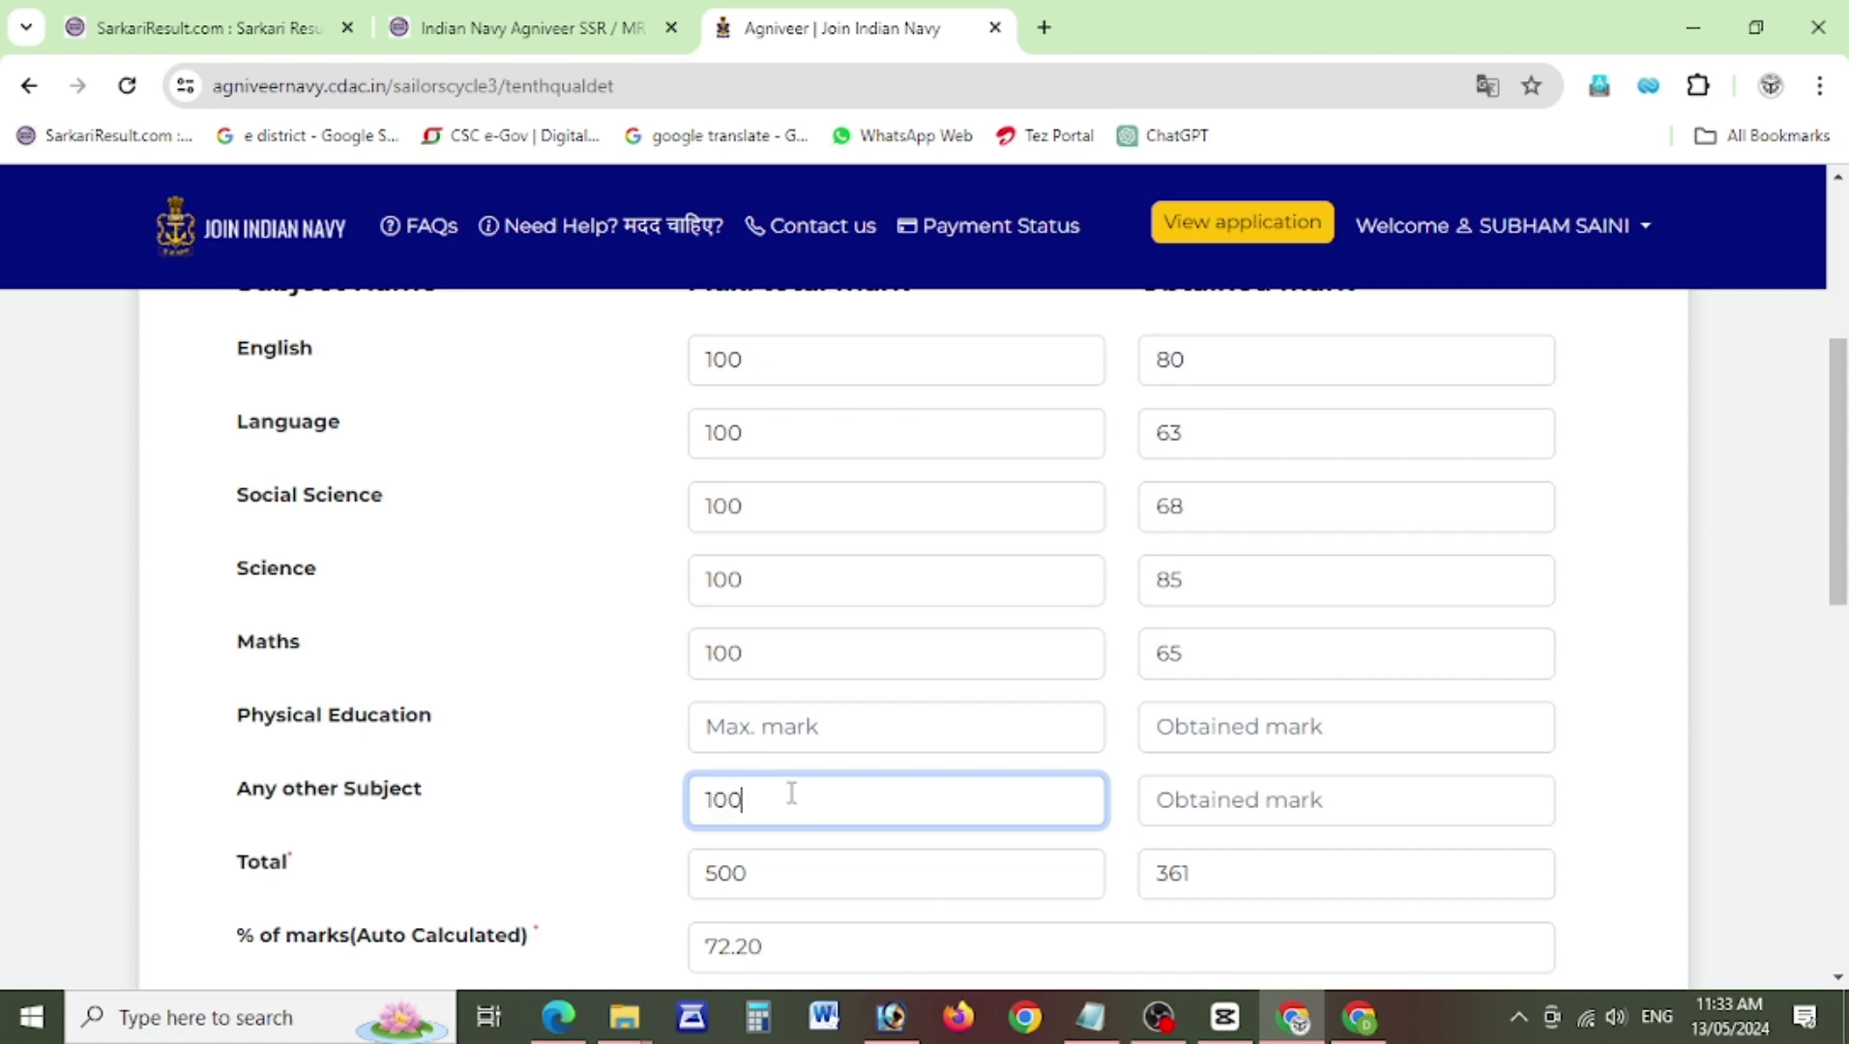
pyautogui.click(1157, 801)
pyautogui.write('85')
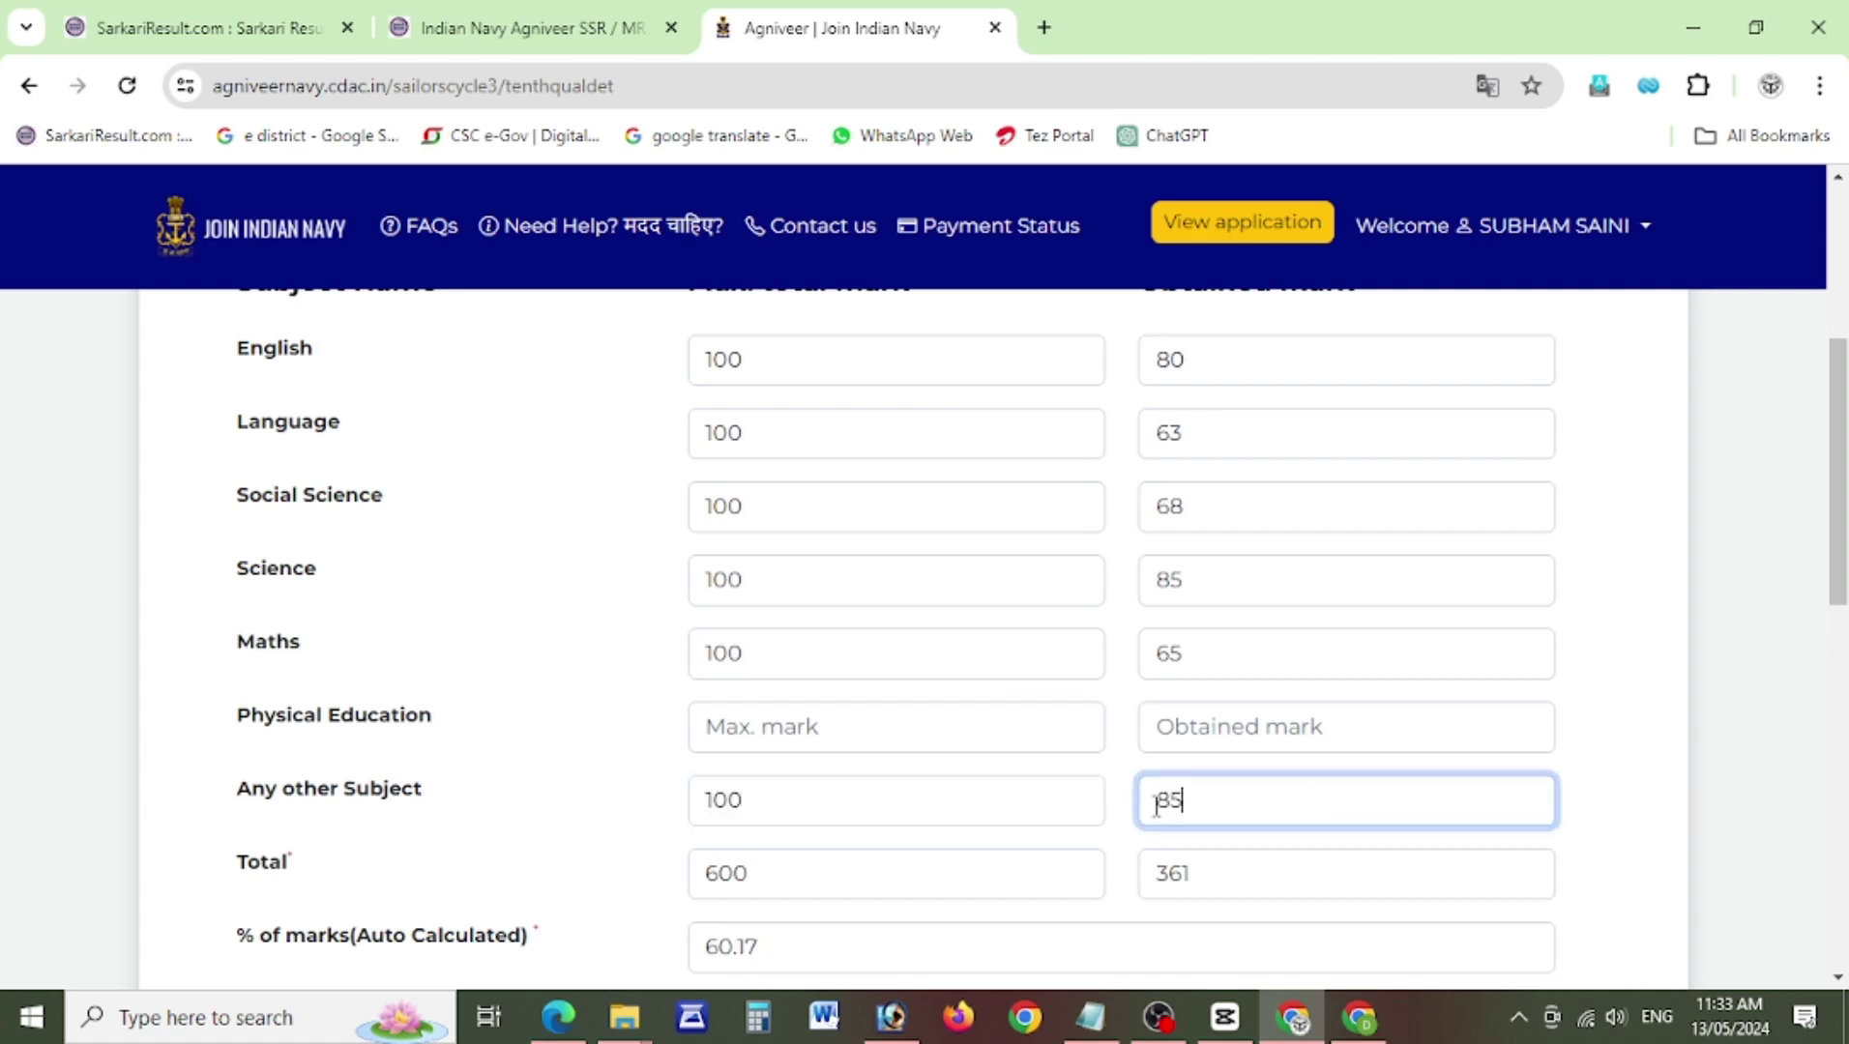
pyautogui.click(571, 812)
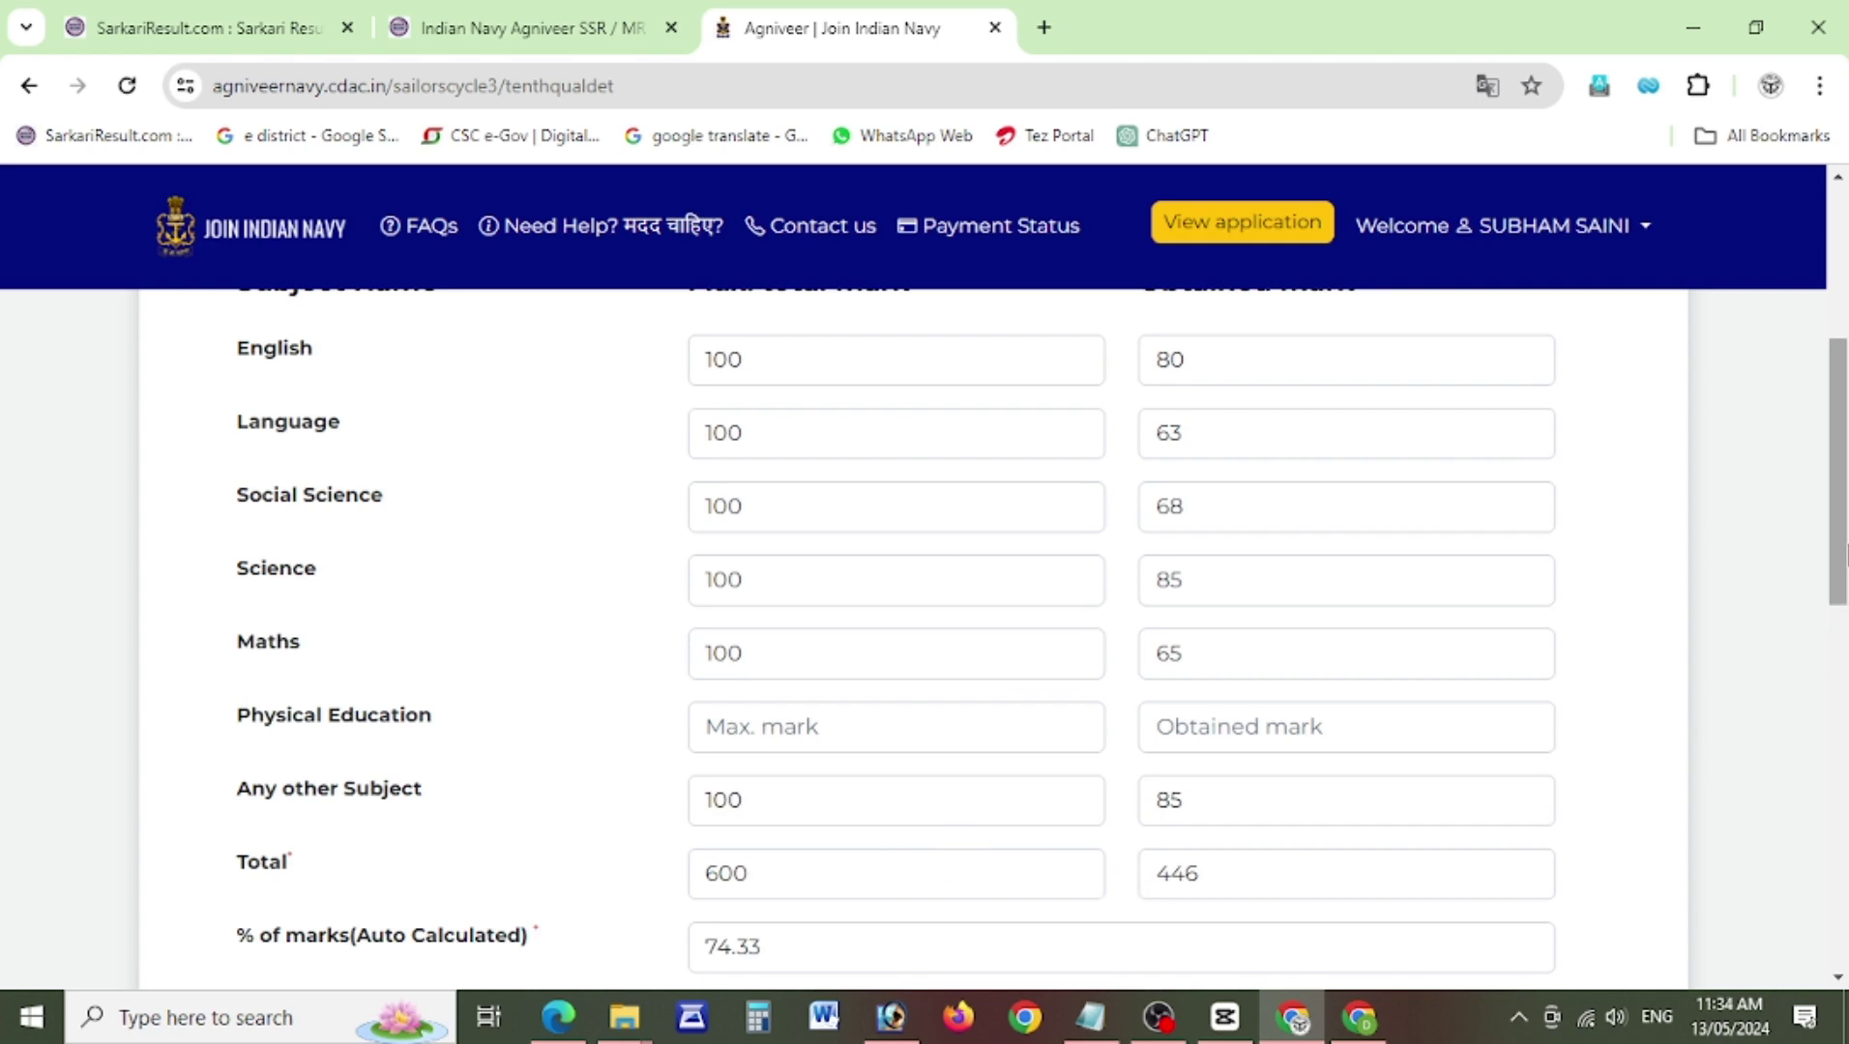
pyautogui.scroll(-4, 1845, 657)
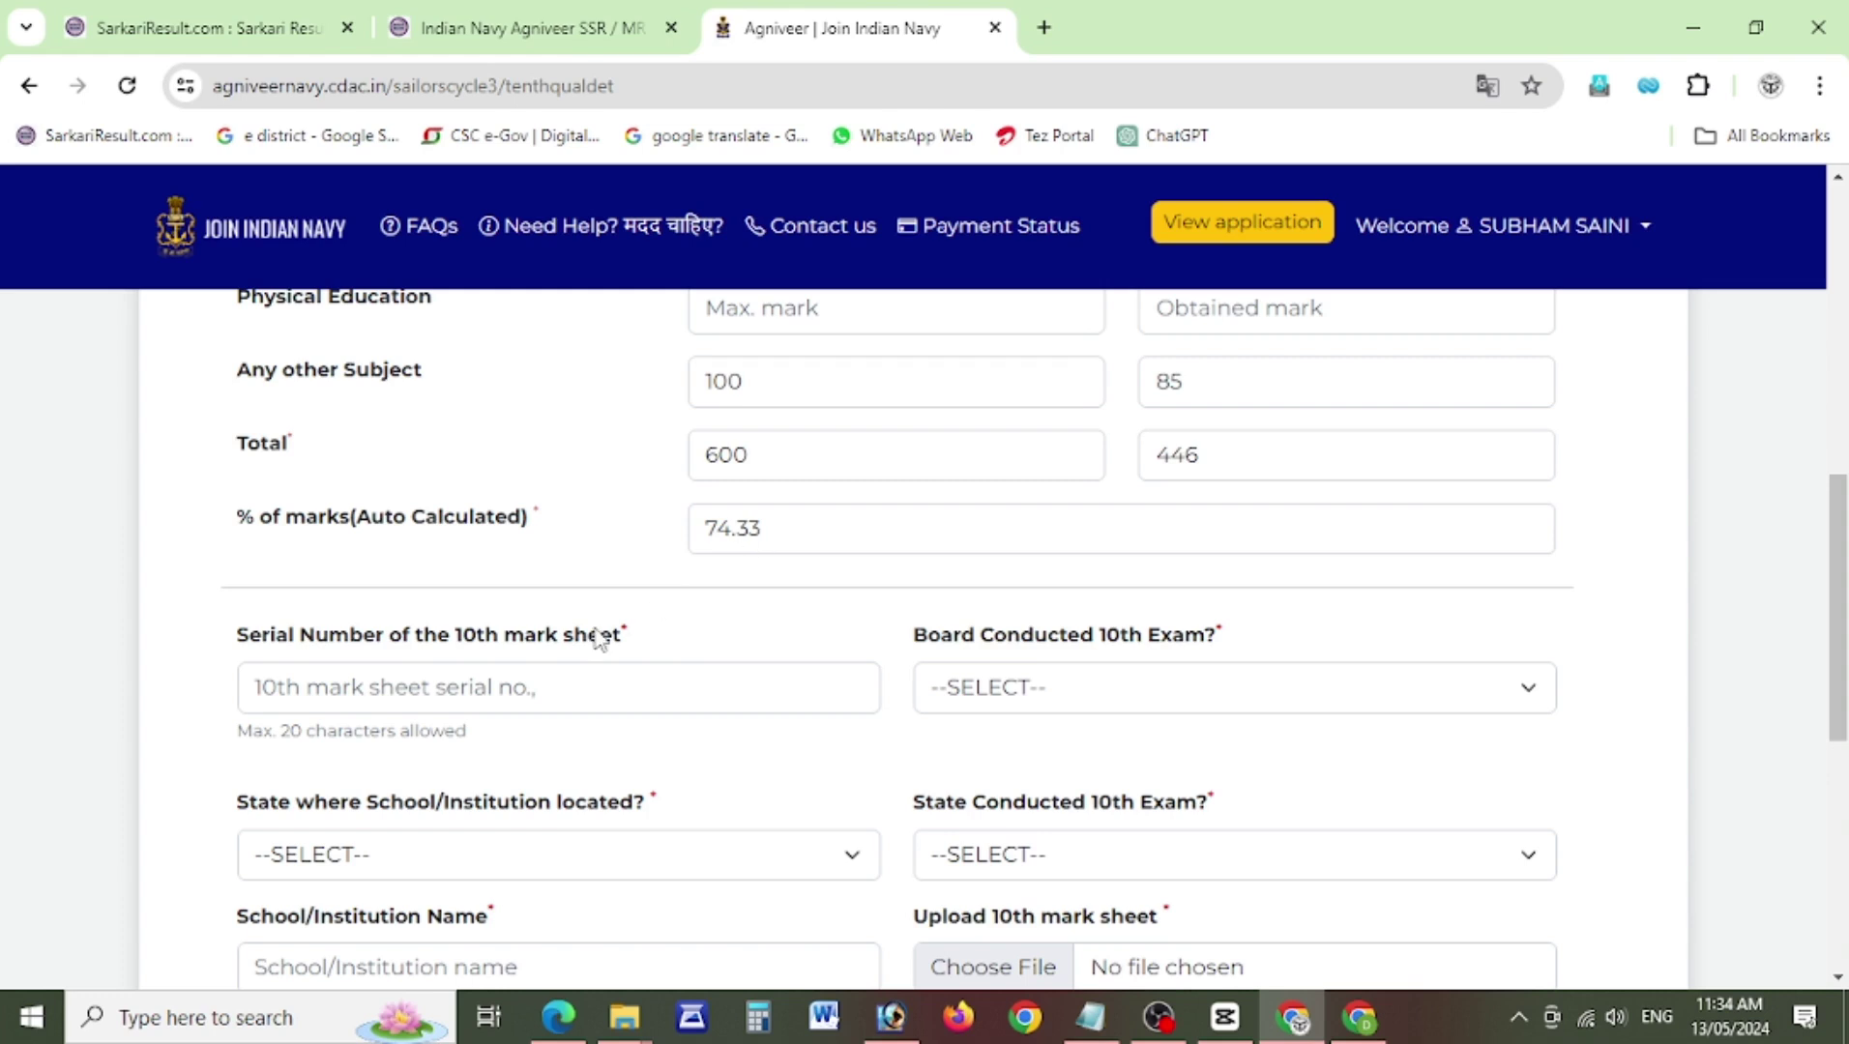
pyautogui.click(392, 703)
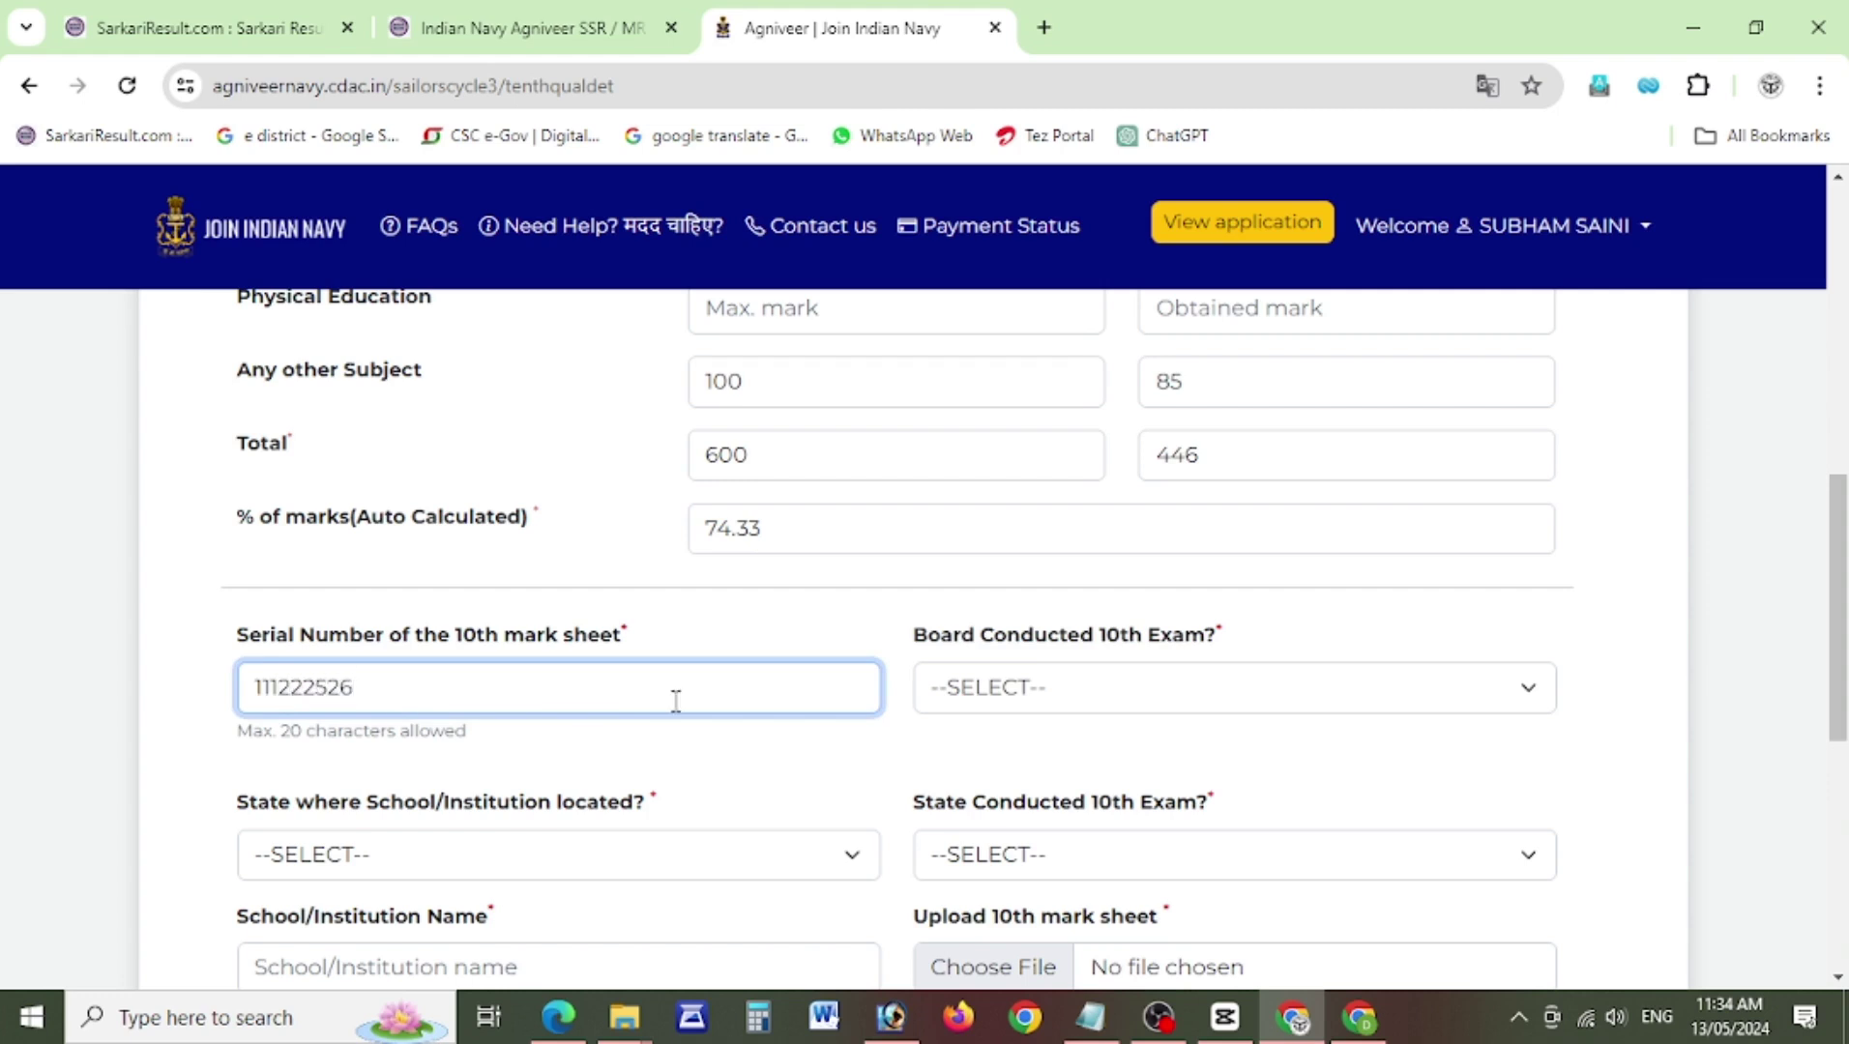
pyautogui.click(1011, 689)
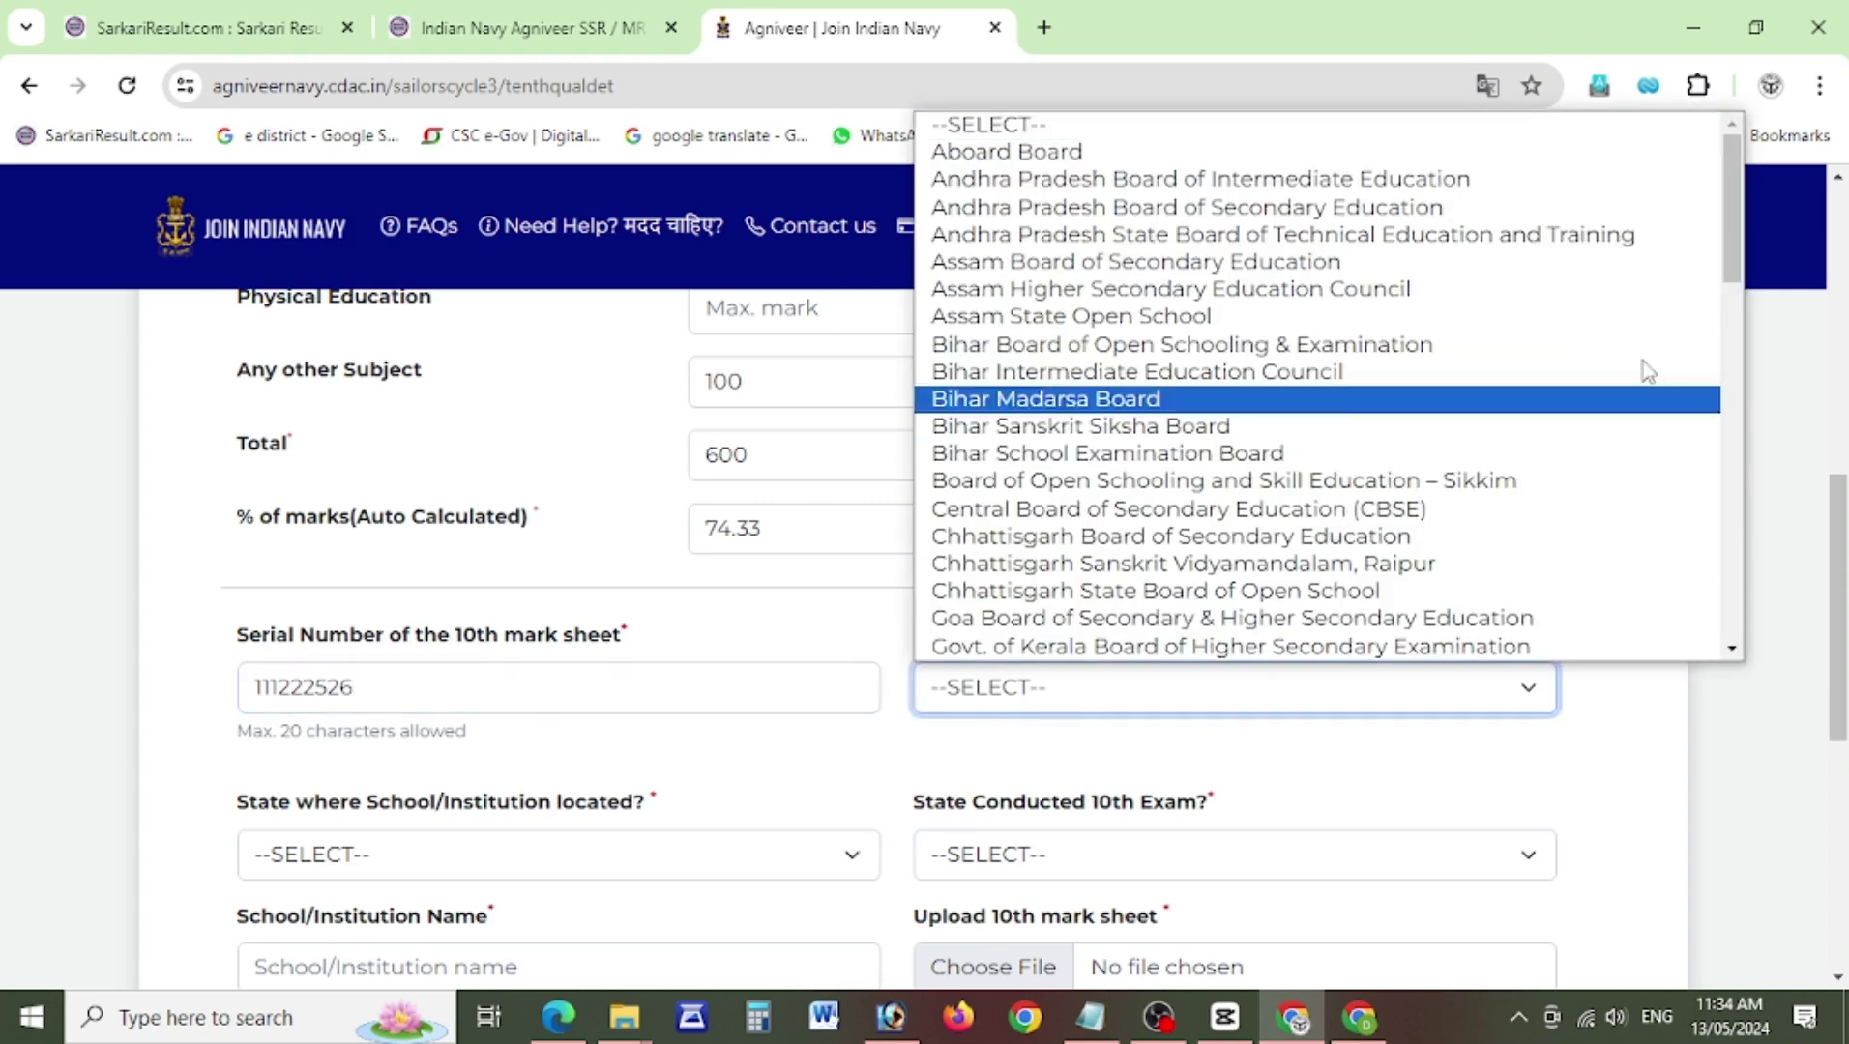
pyautogui.moveTo(1725, 227); pyautogui.dragTo(1731, 619)
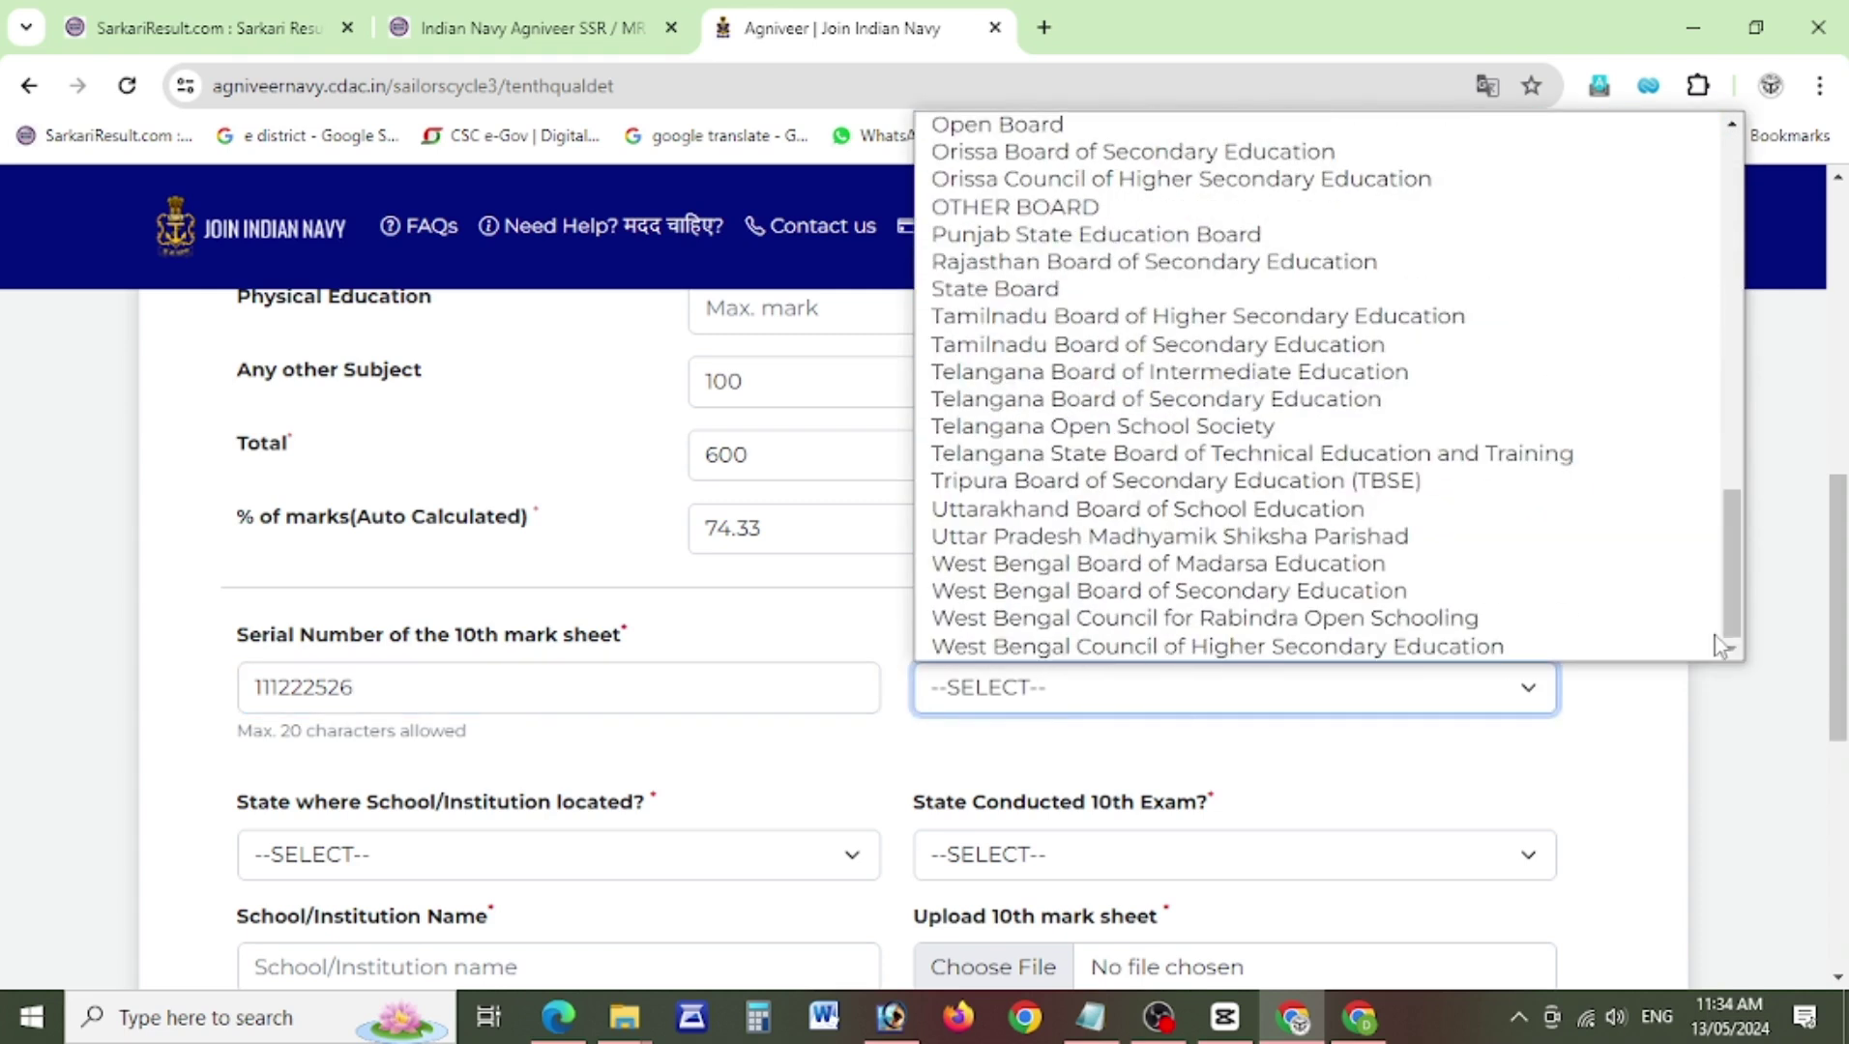
pyautogui.click(1340, 535)
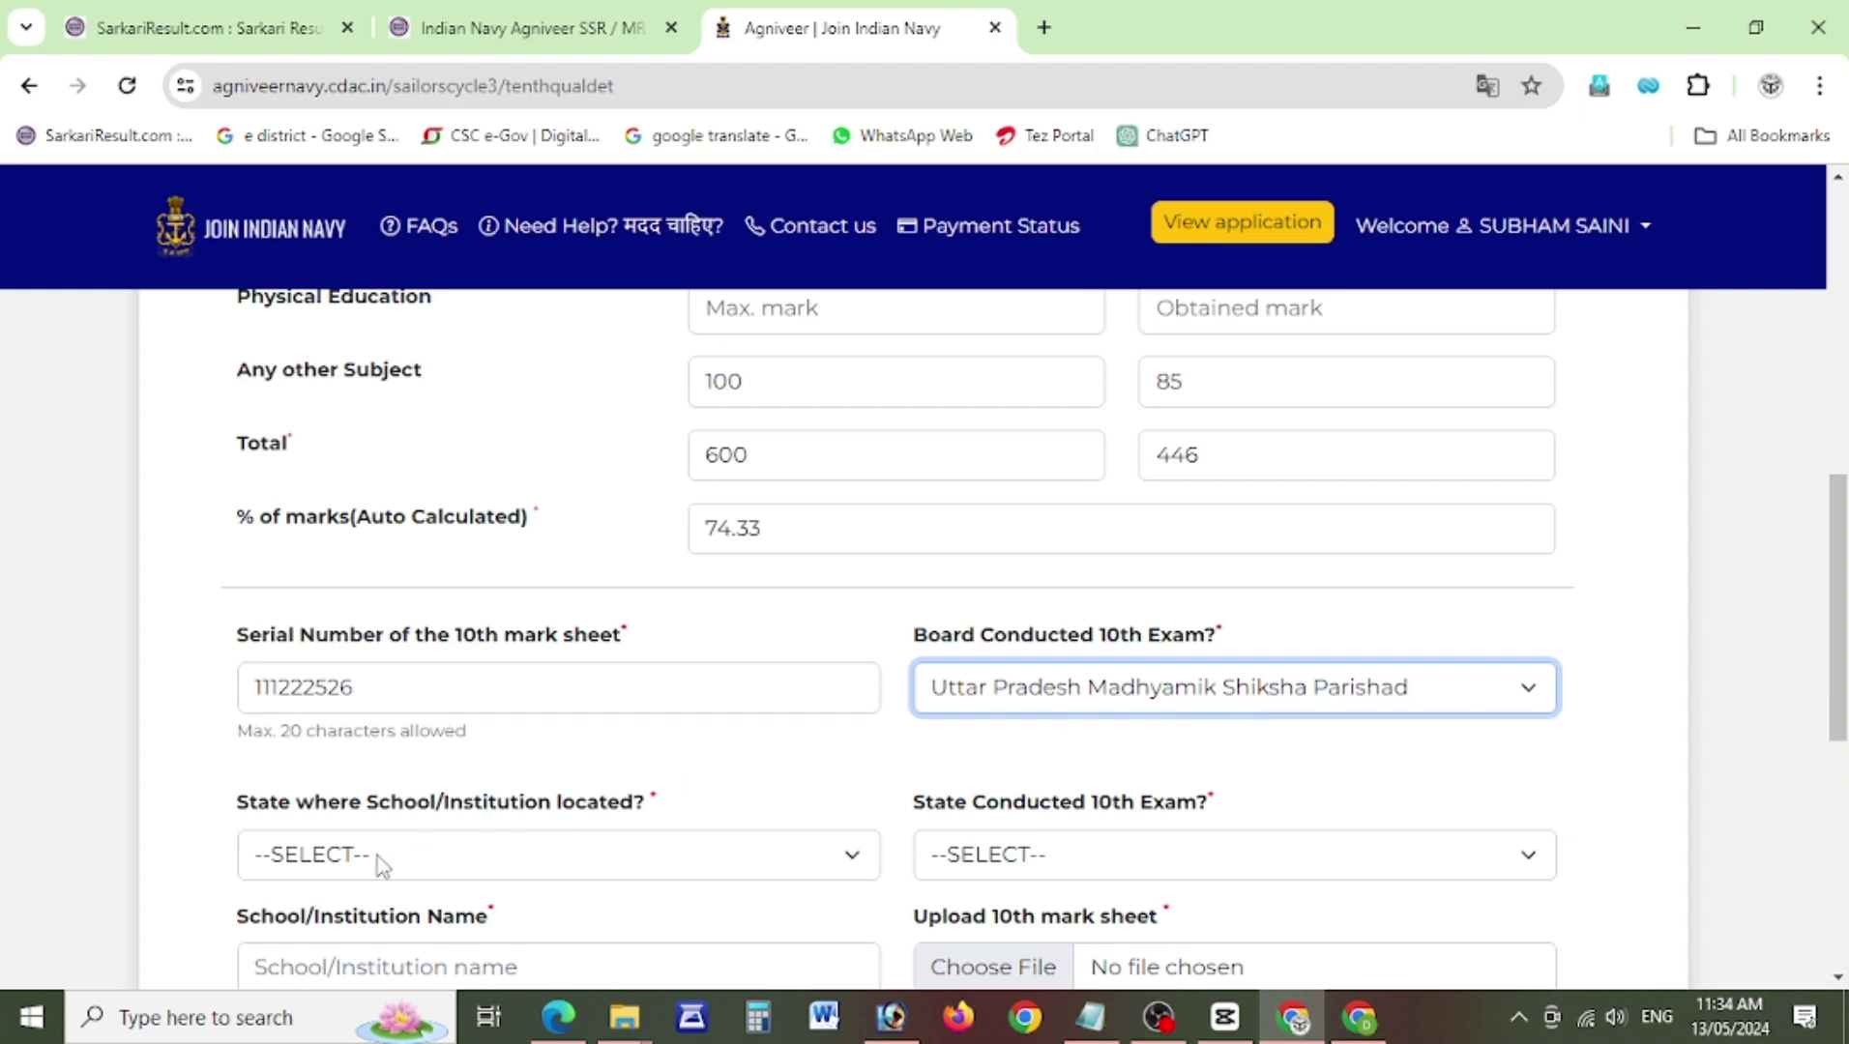
# Set both the school's state and the 10th exam state to UTTAR PRADESH.
pyautogui.click(508, 868)
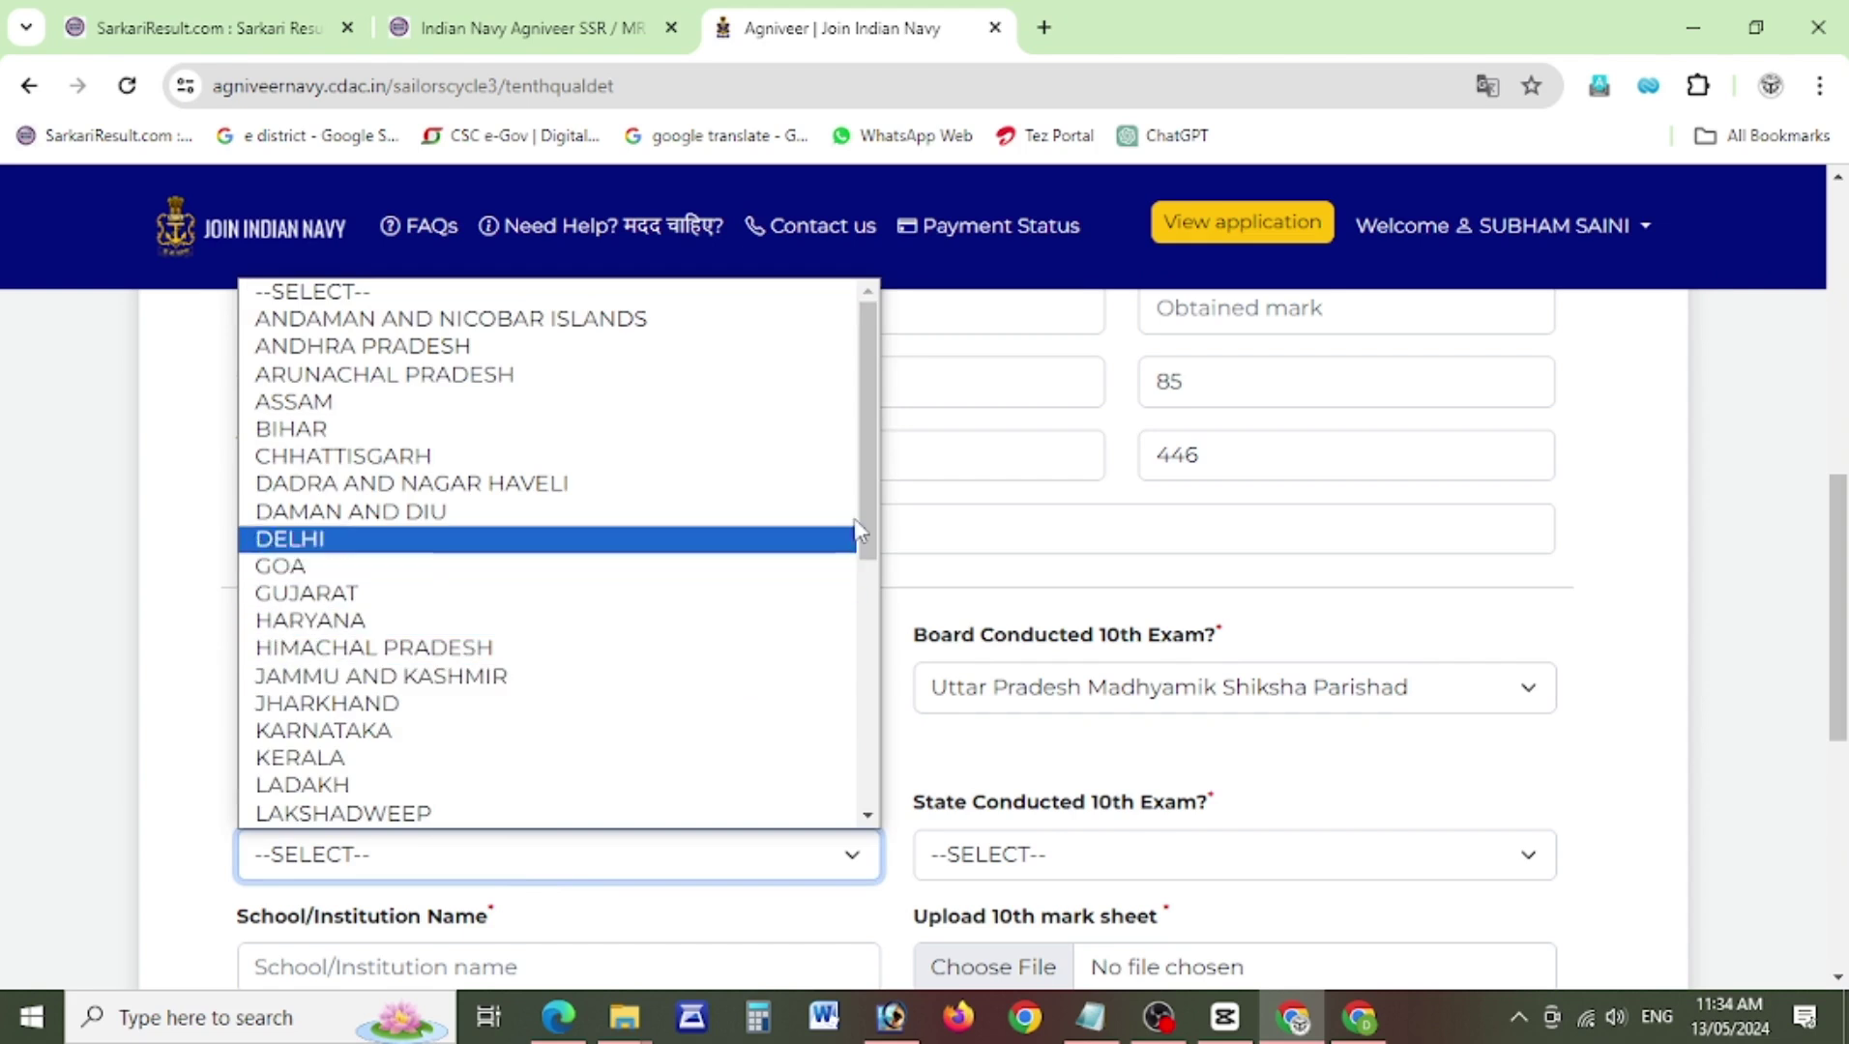
pyautogui.moveTo(858, 511); pyautogui.dragTo(864, 773)
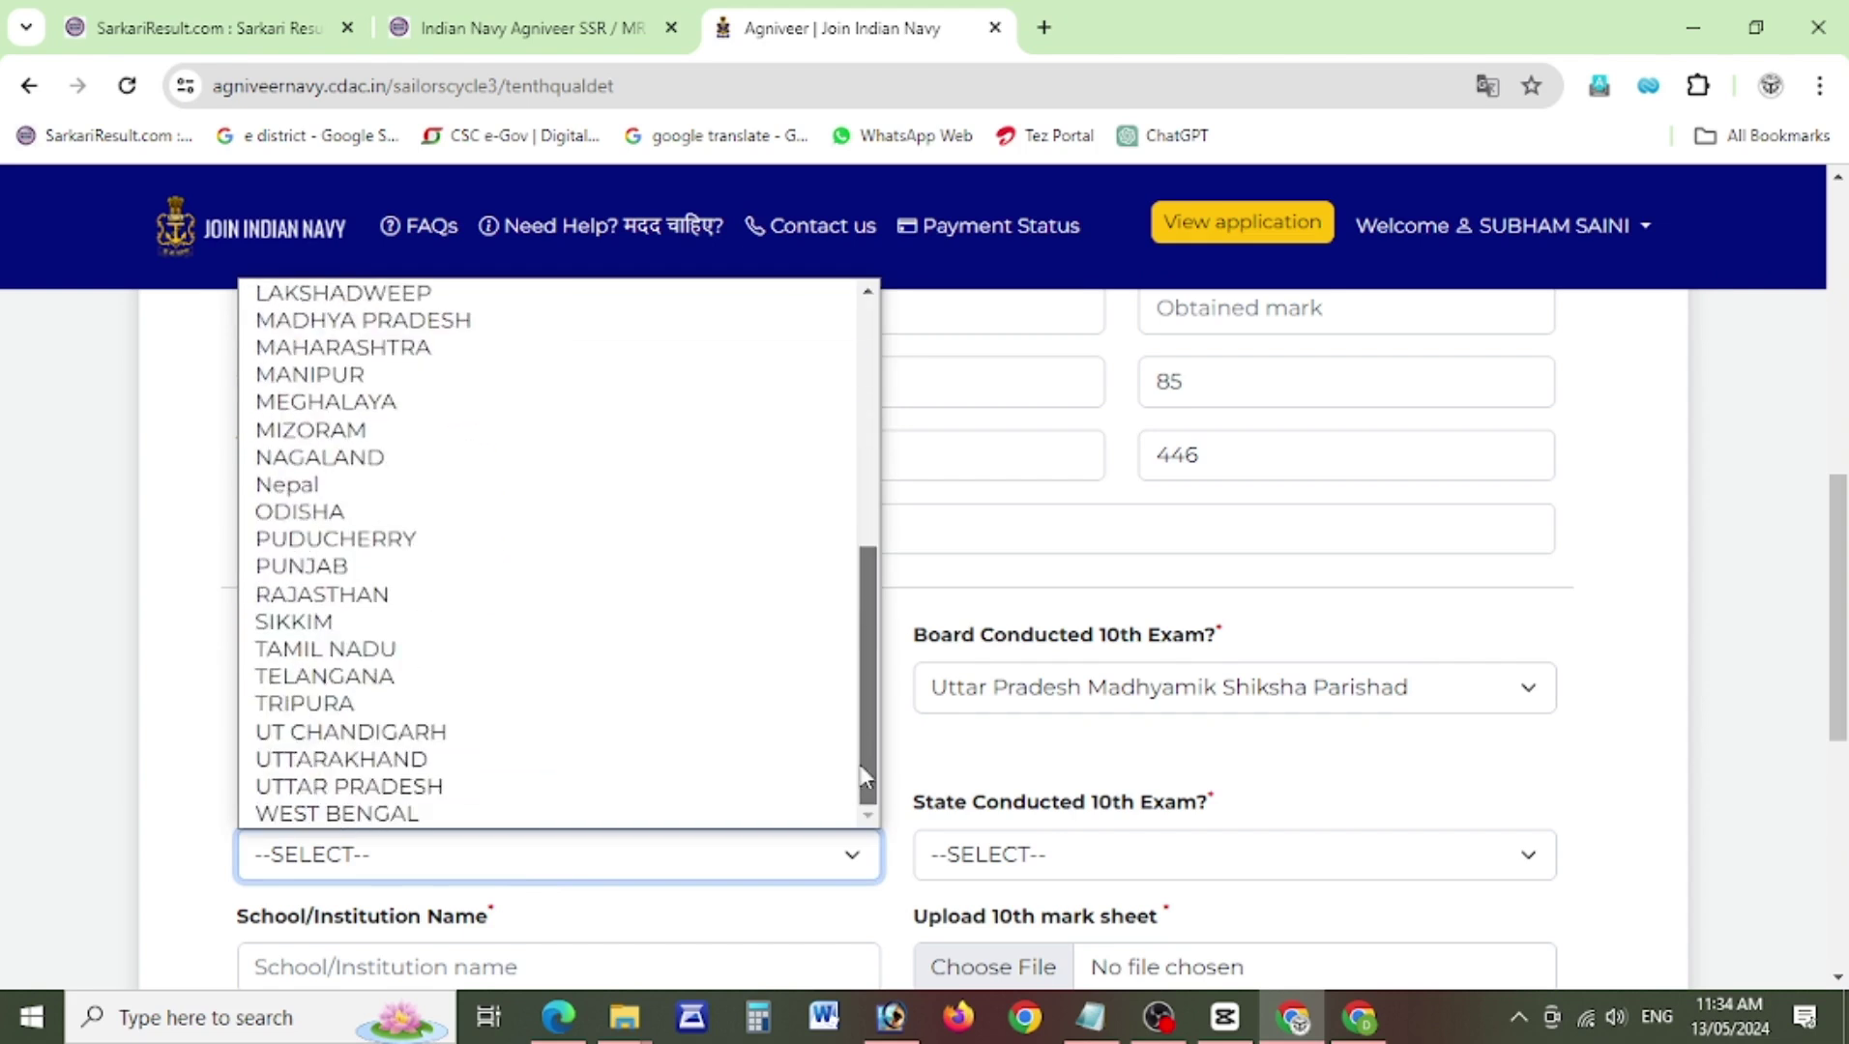
pyautogui.click(602, 787)
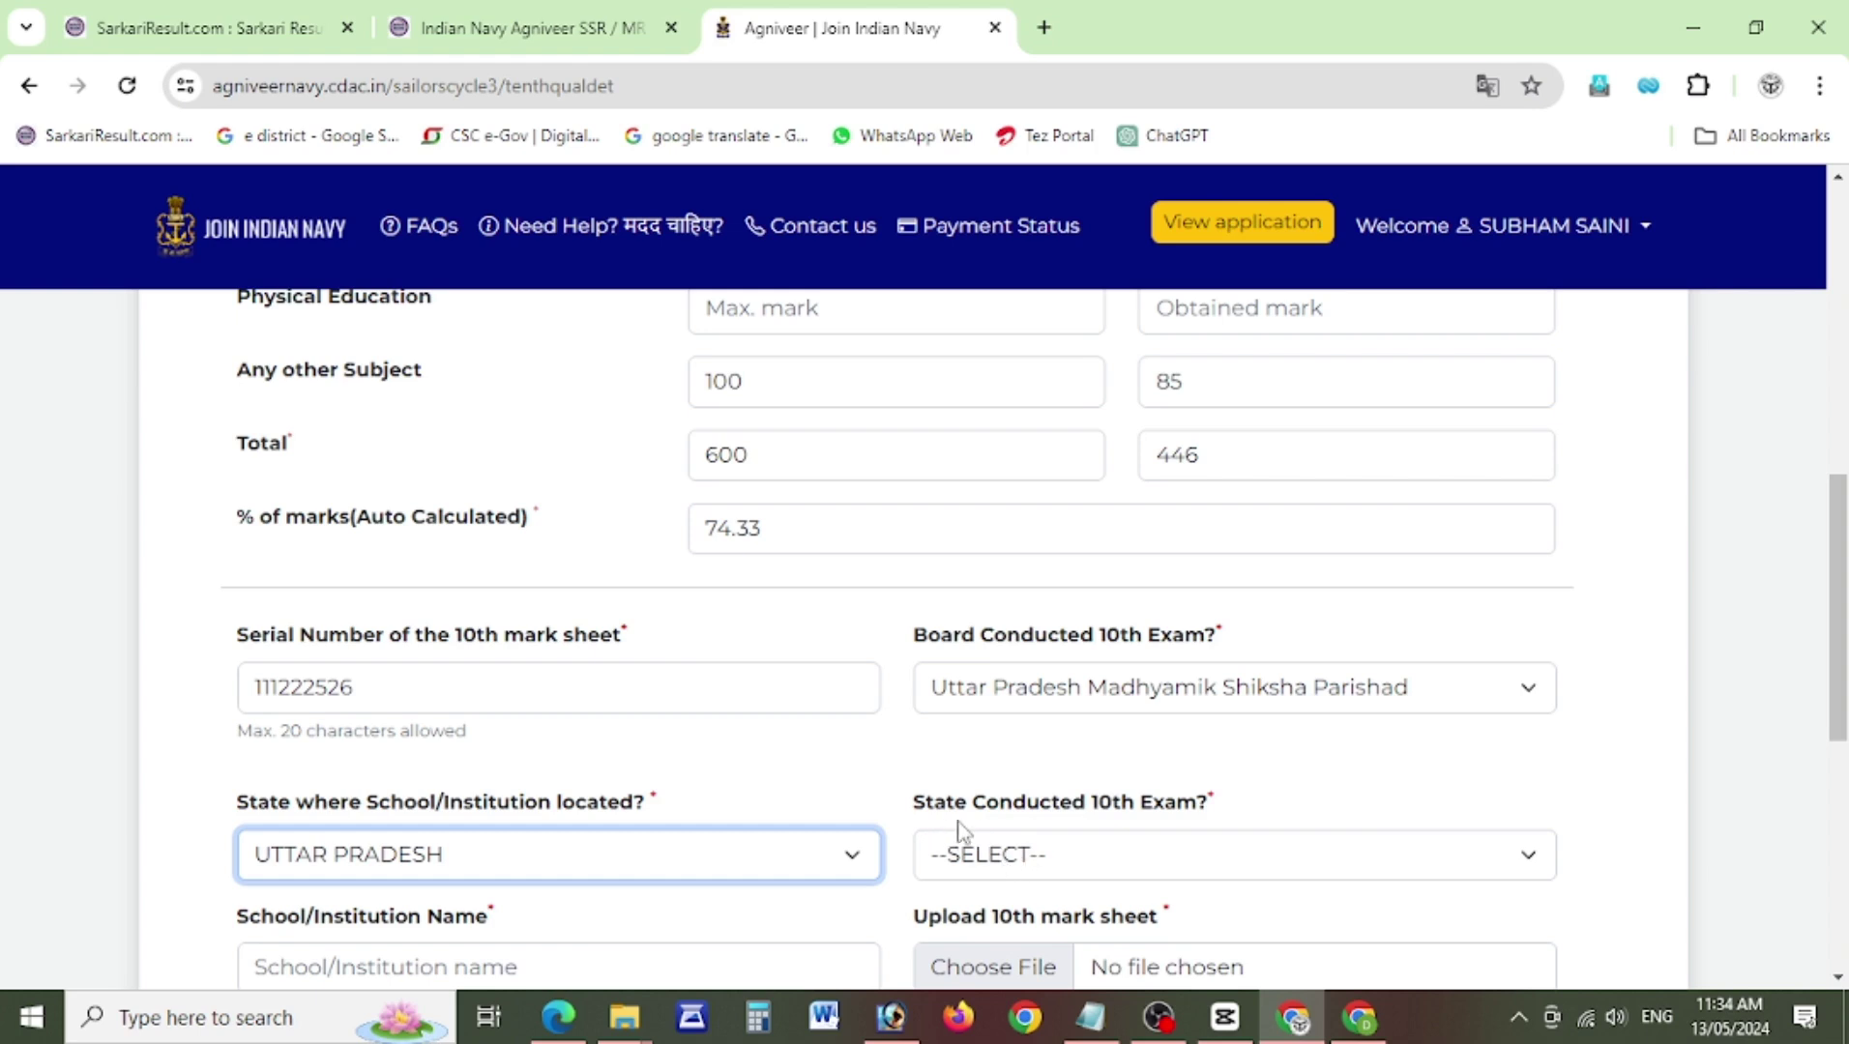
pyautogui.moveTo(1839, 675); pyautogui.dragTo(1843, 741)
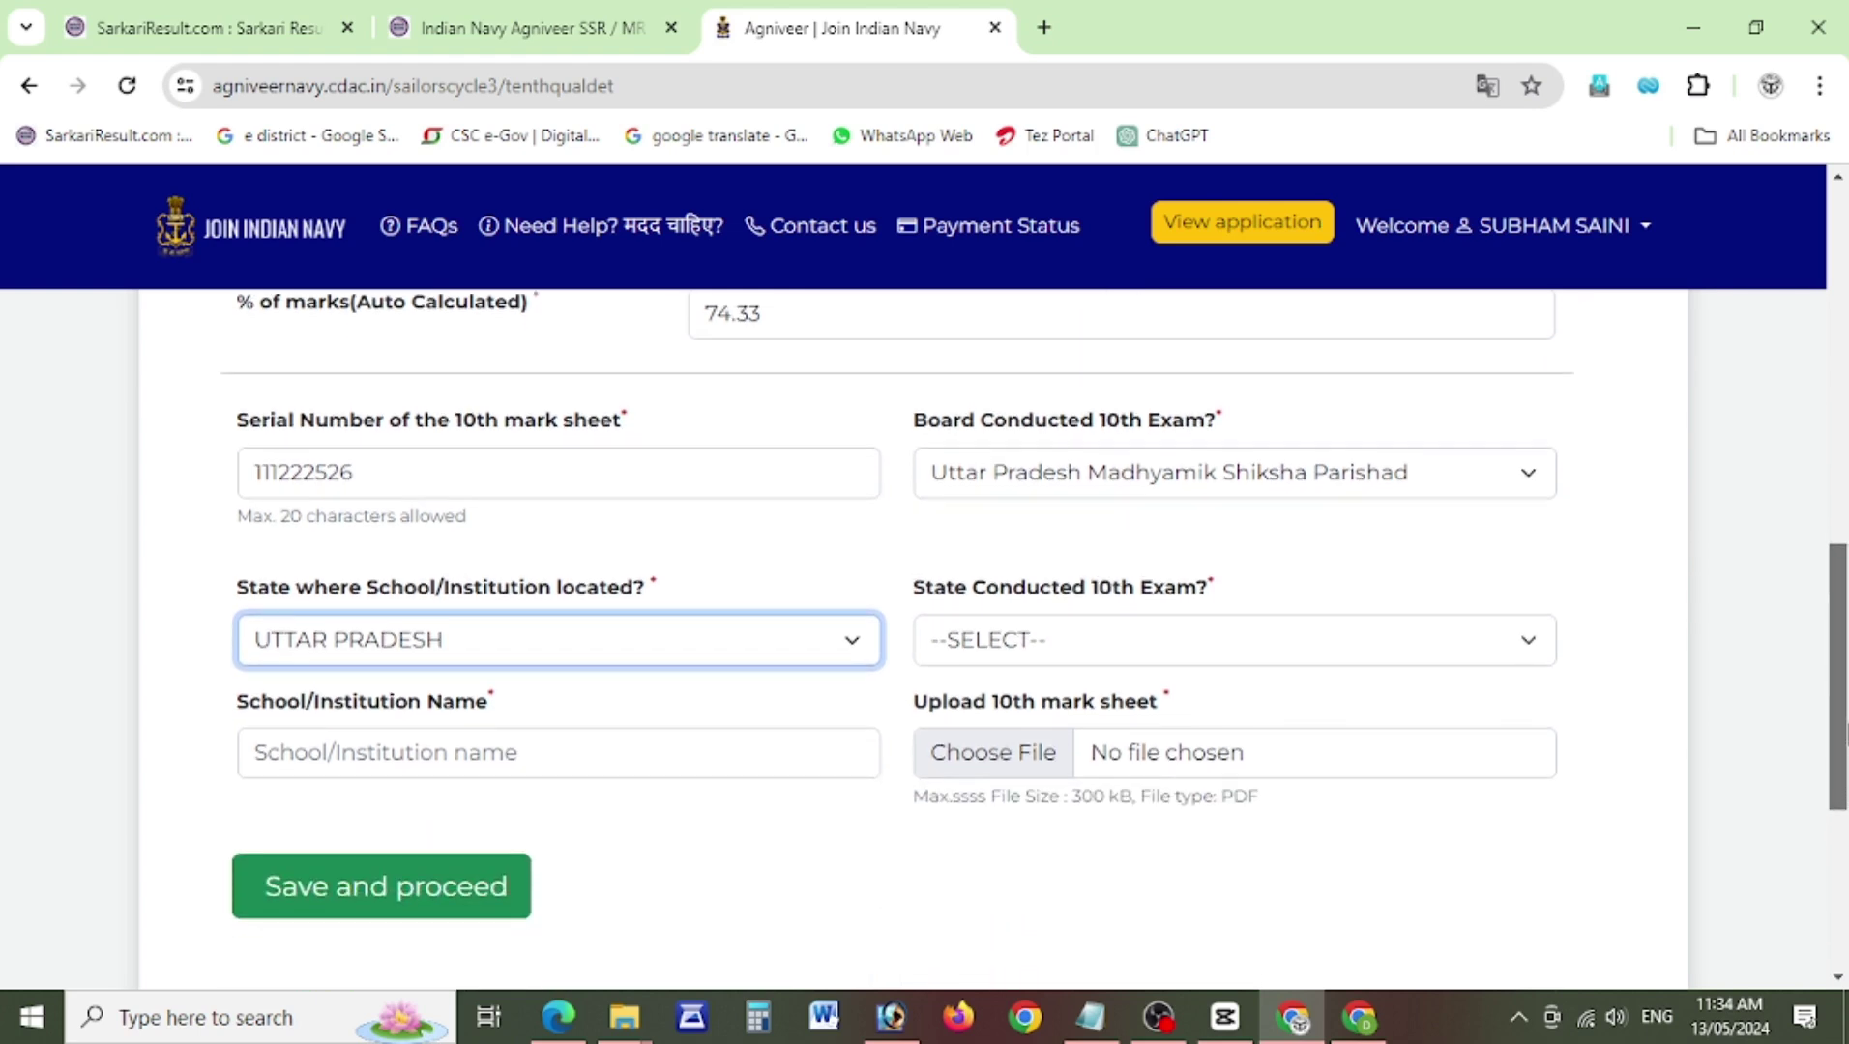
pyautogui.click(955, 640)
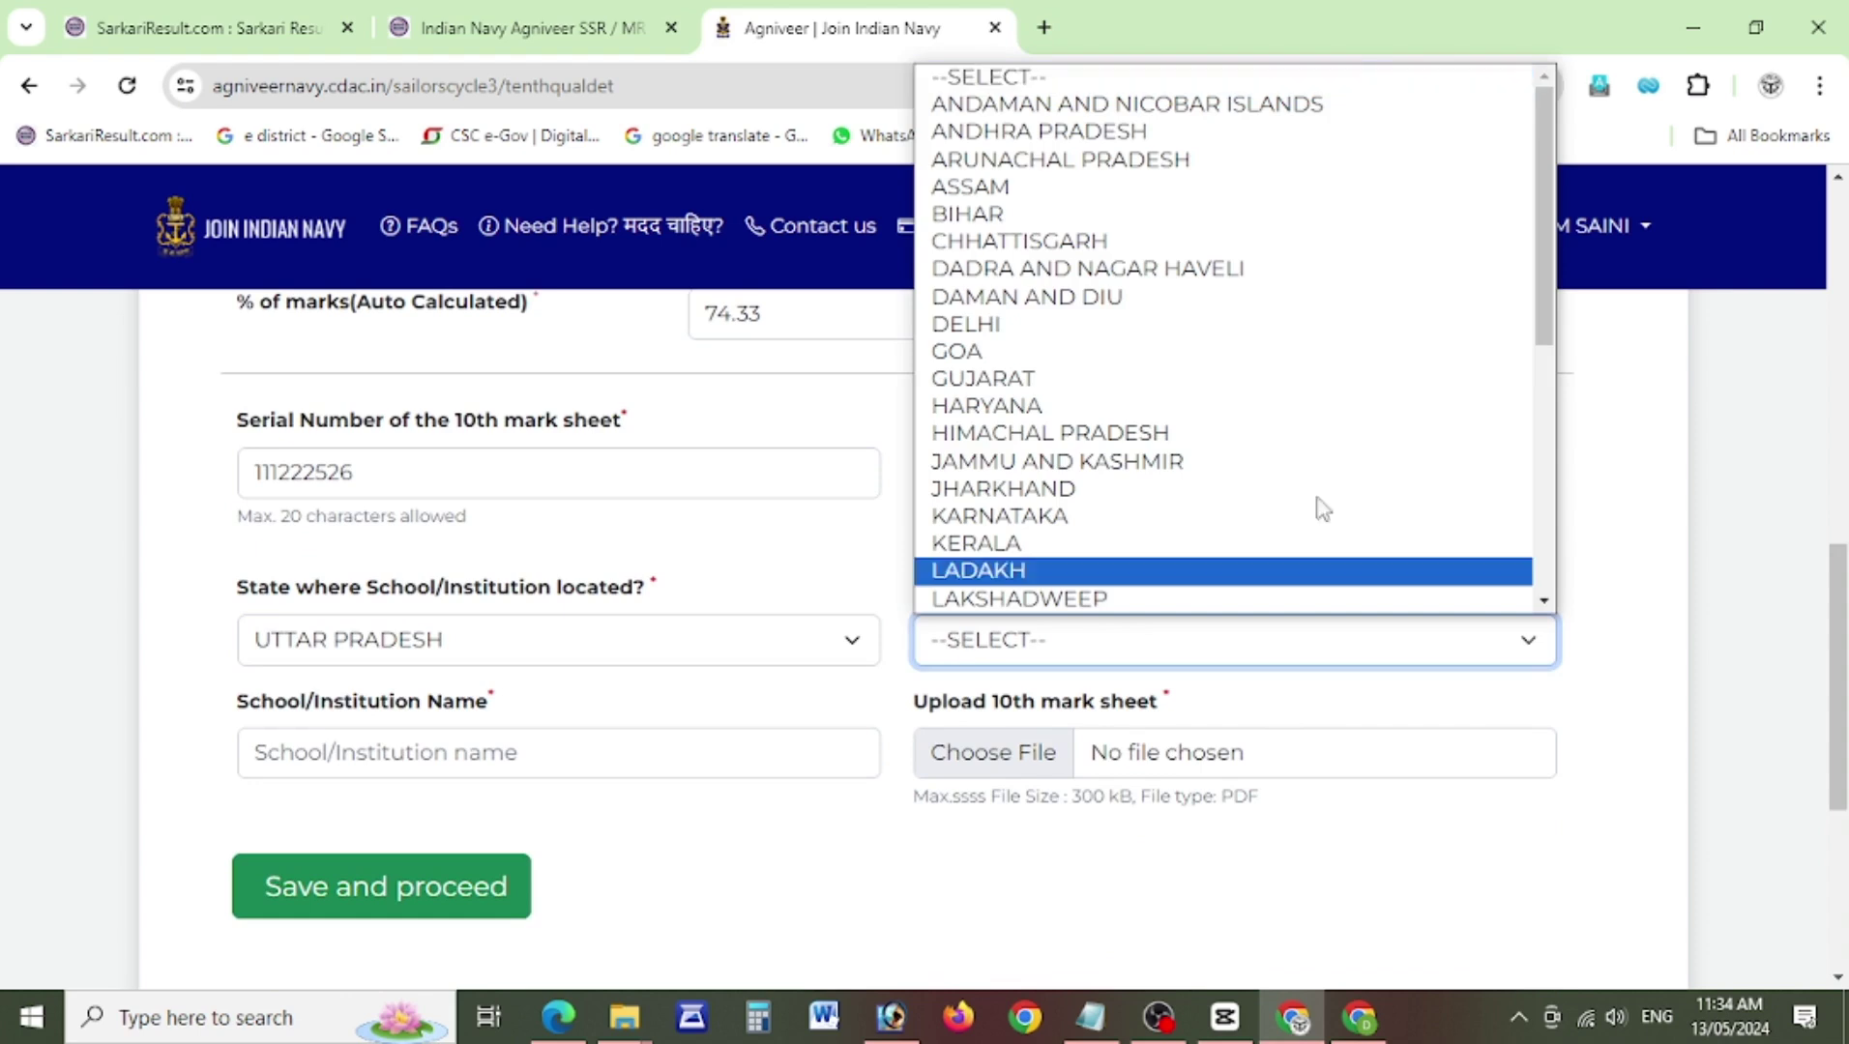
pyautogui.moveTo(1540, 287); pyautogui.dragTo(1536, 546)
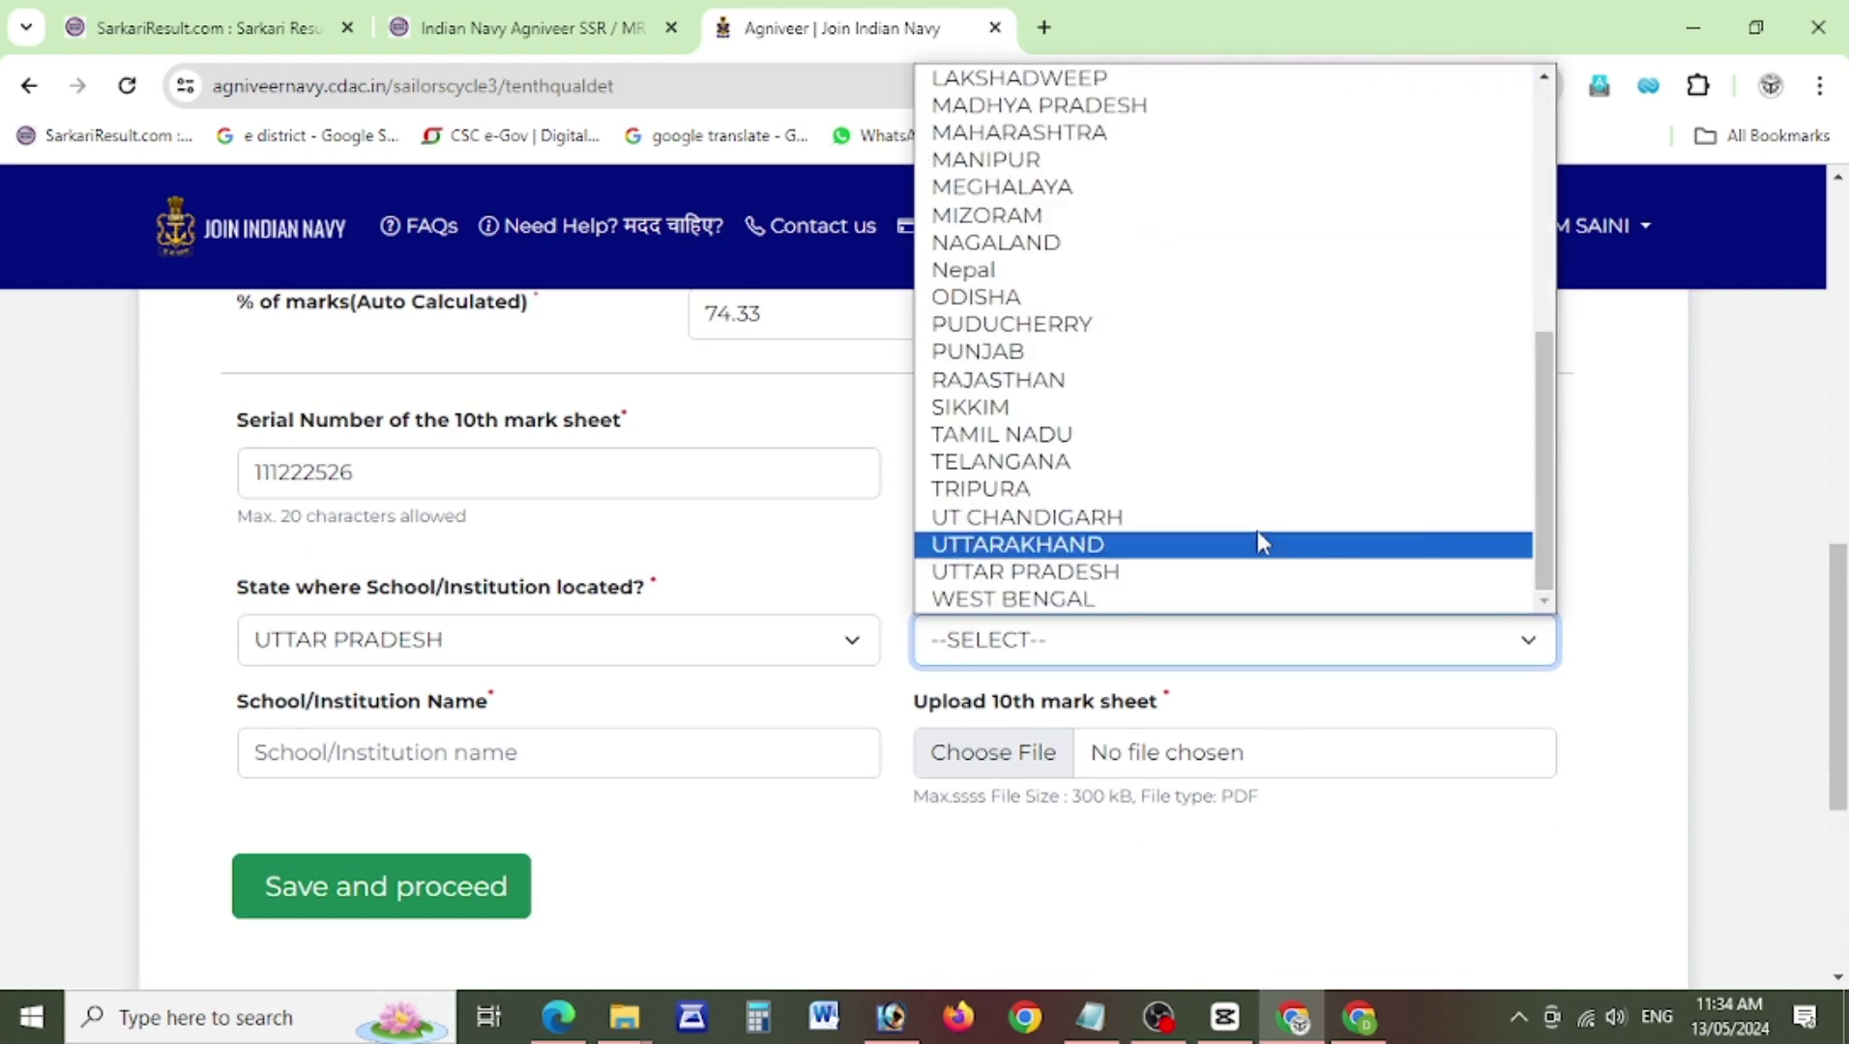
pyautogui.click(1257, 570)
# Enter school name 'DR SS INT COLLEGE SRE' and choose the 10th mark sheet file.
pyautogui.click(435, 767)
pyautogui.write('DR S')
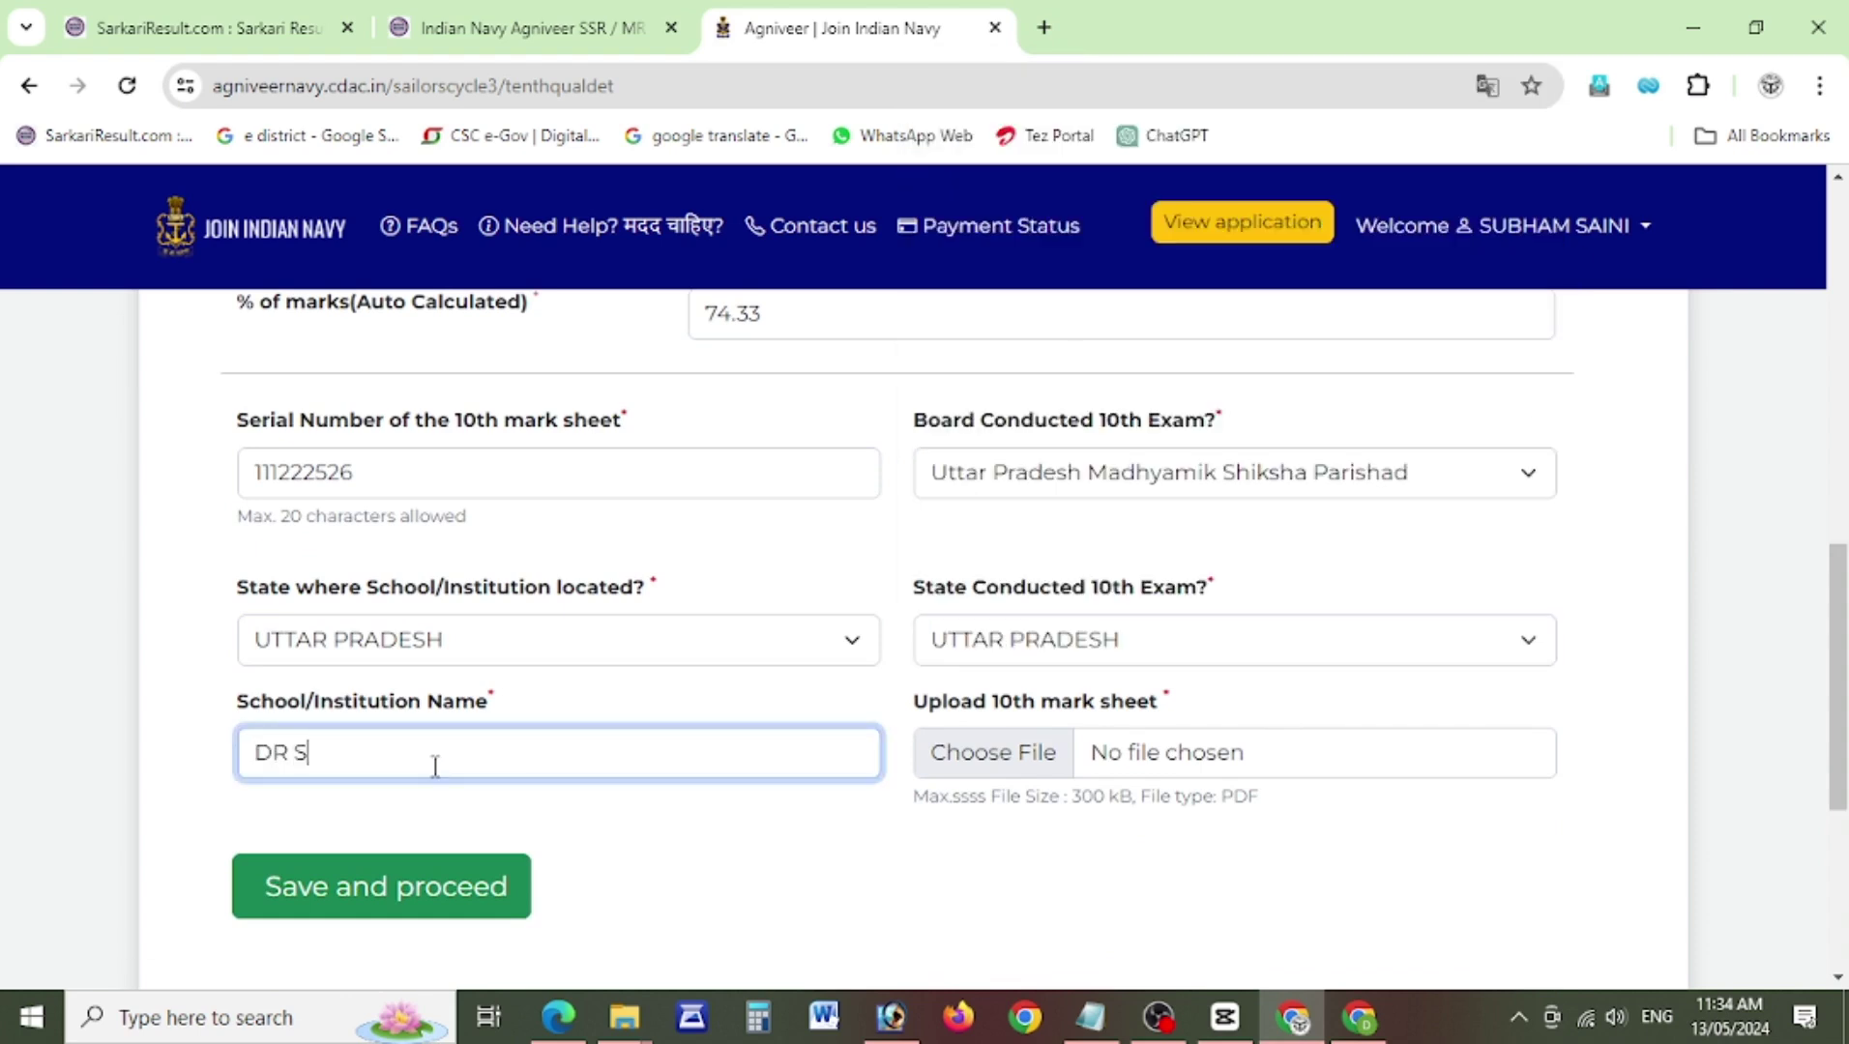
pyautogui.write('S INT COLLEGE SRE')
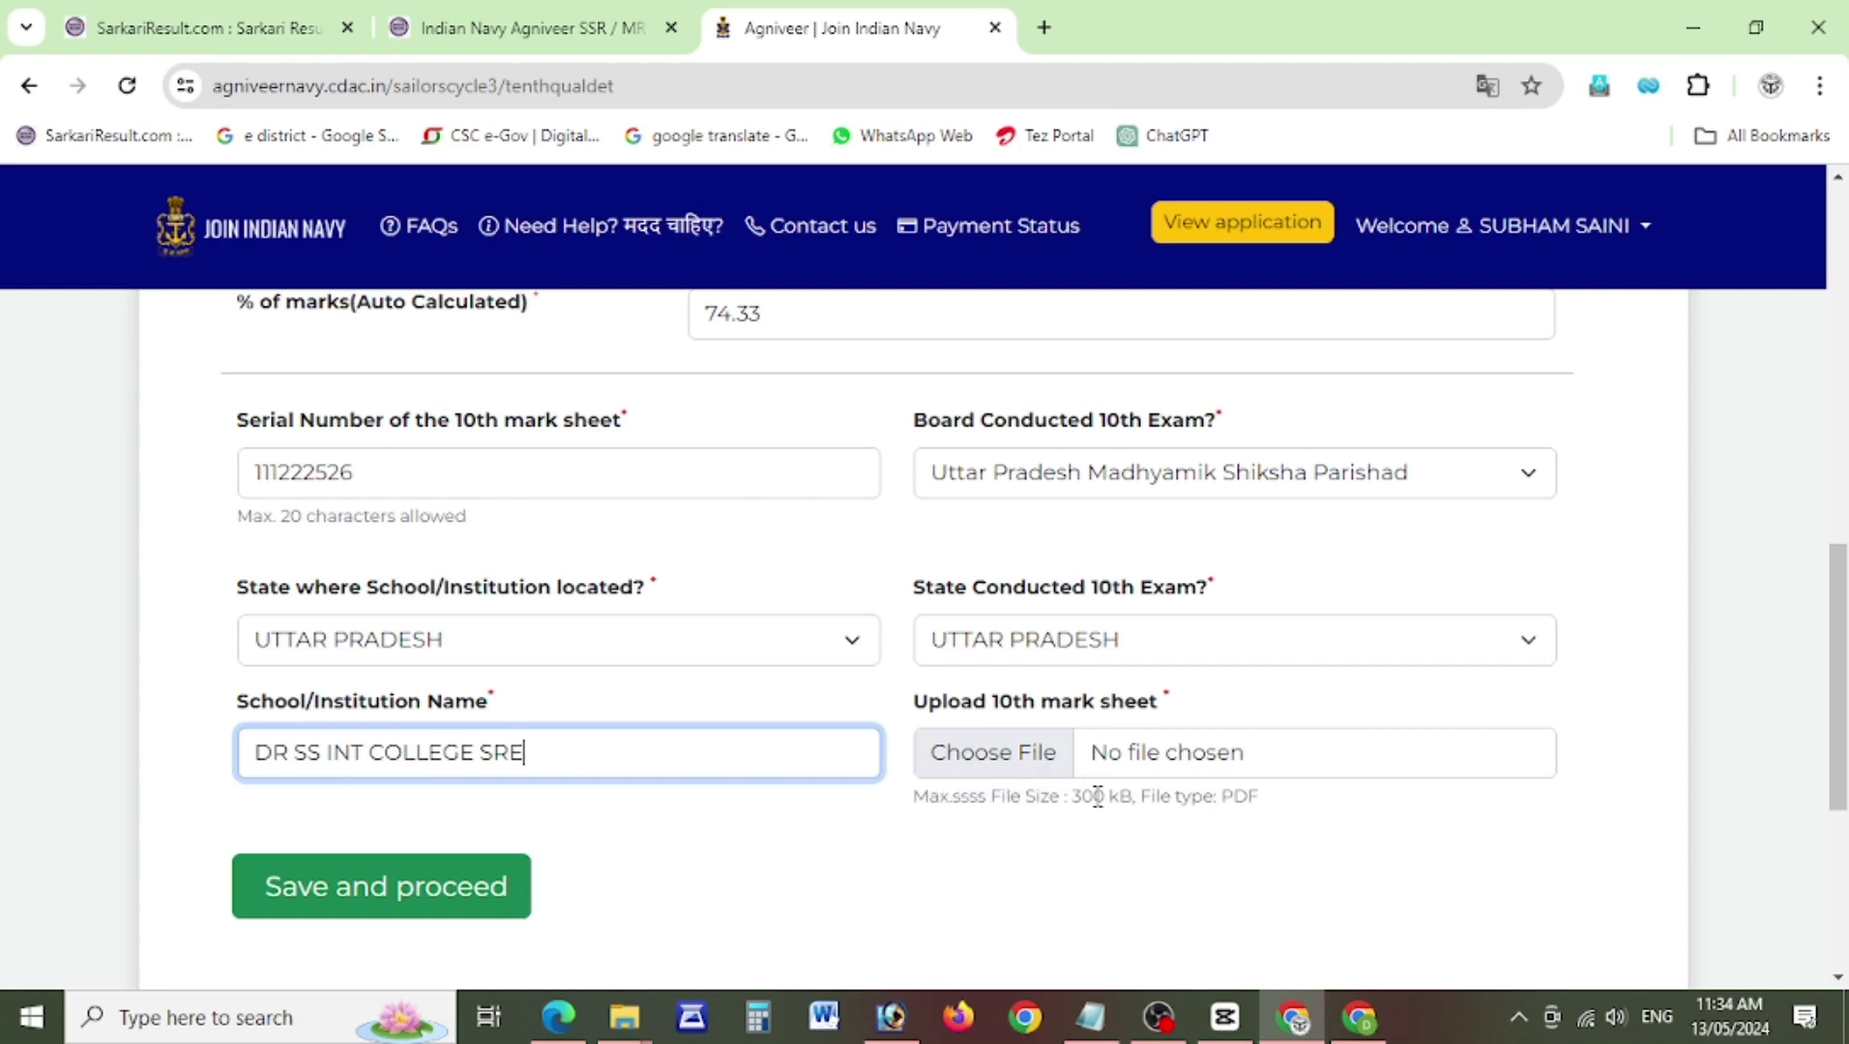
pyautogui.click(993, 754)
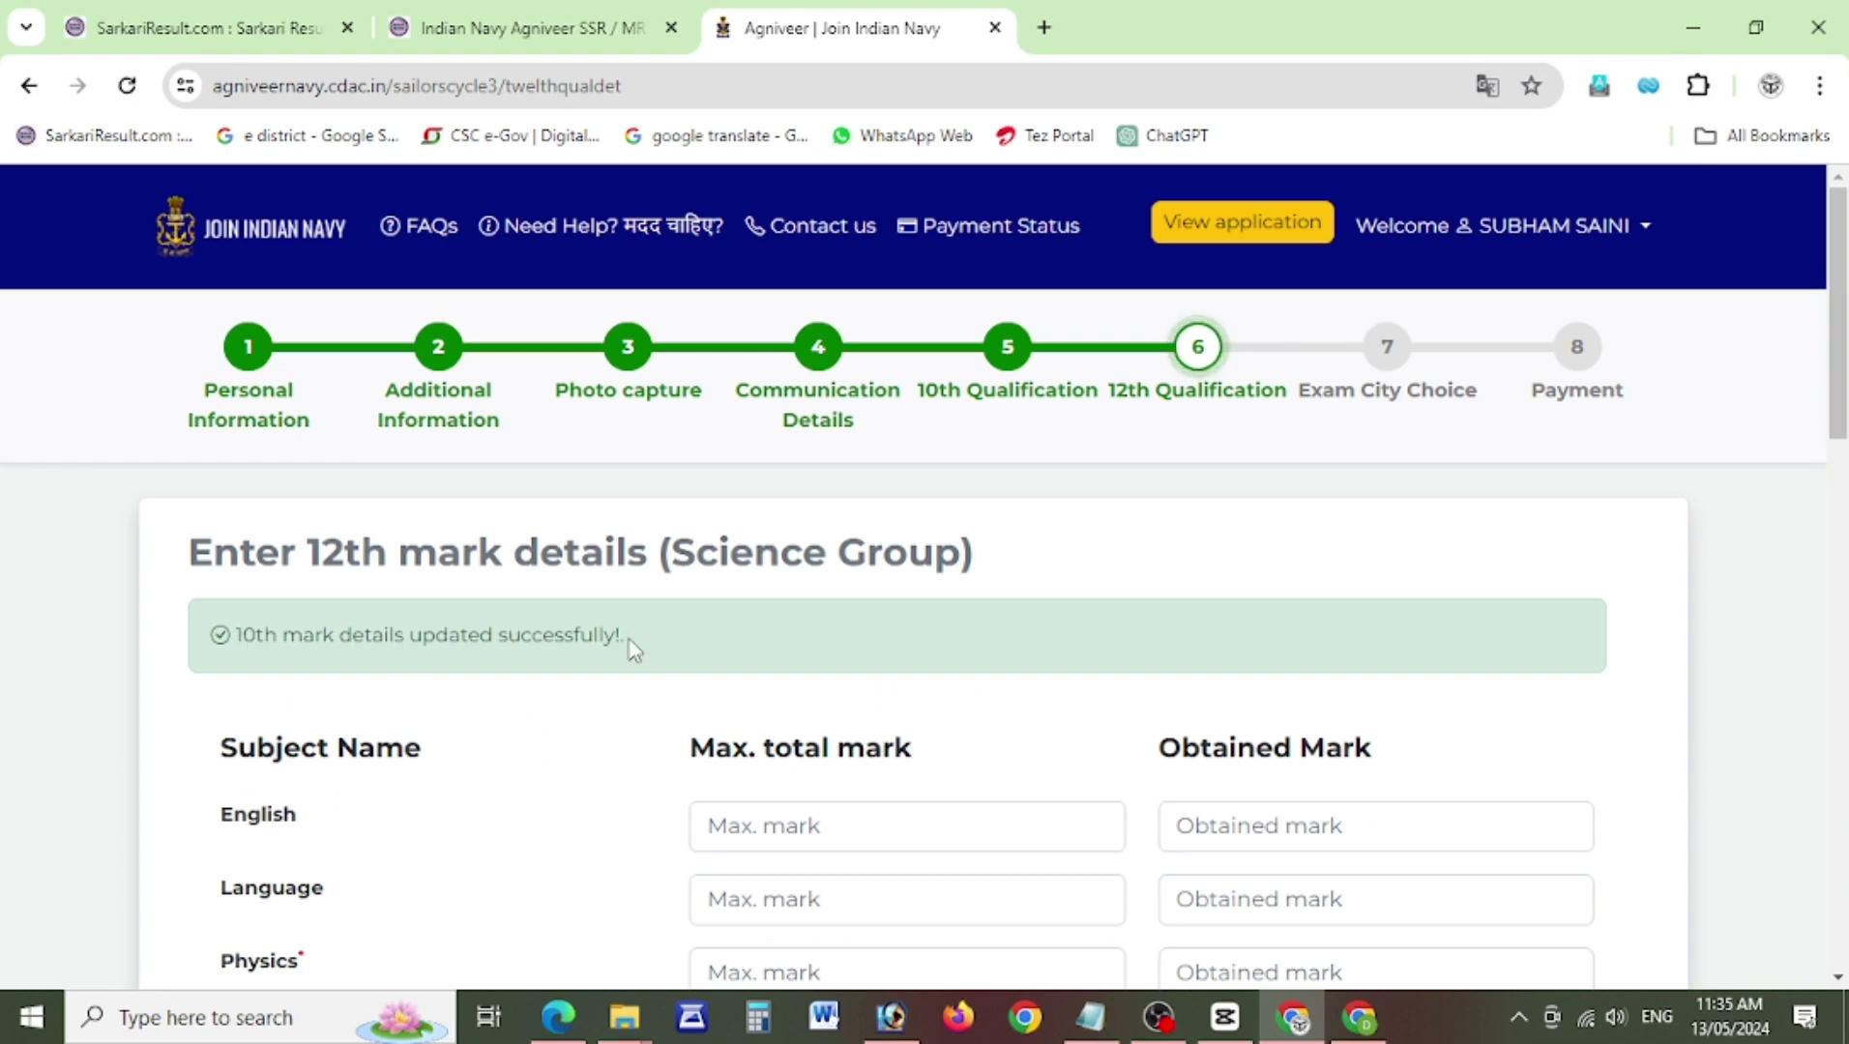
# Enter 12th marks out of 100 for English 85, Language 63 and Physics 77.
pyautogui.moveTo(1842, 398); pyautogui.dragTo(1844, 524)
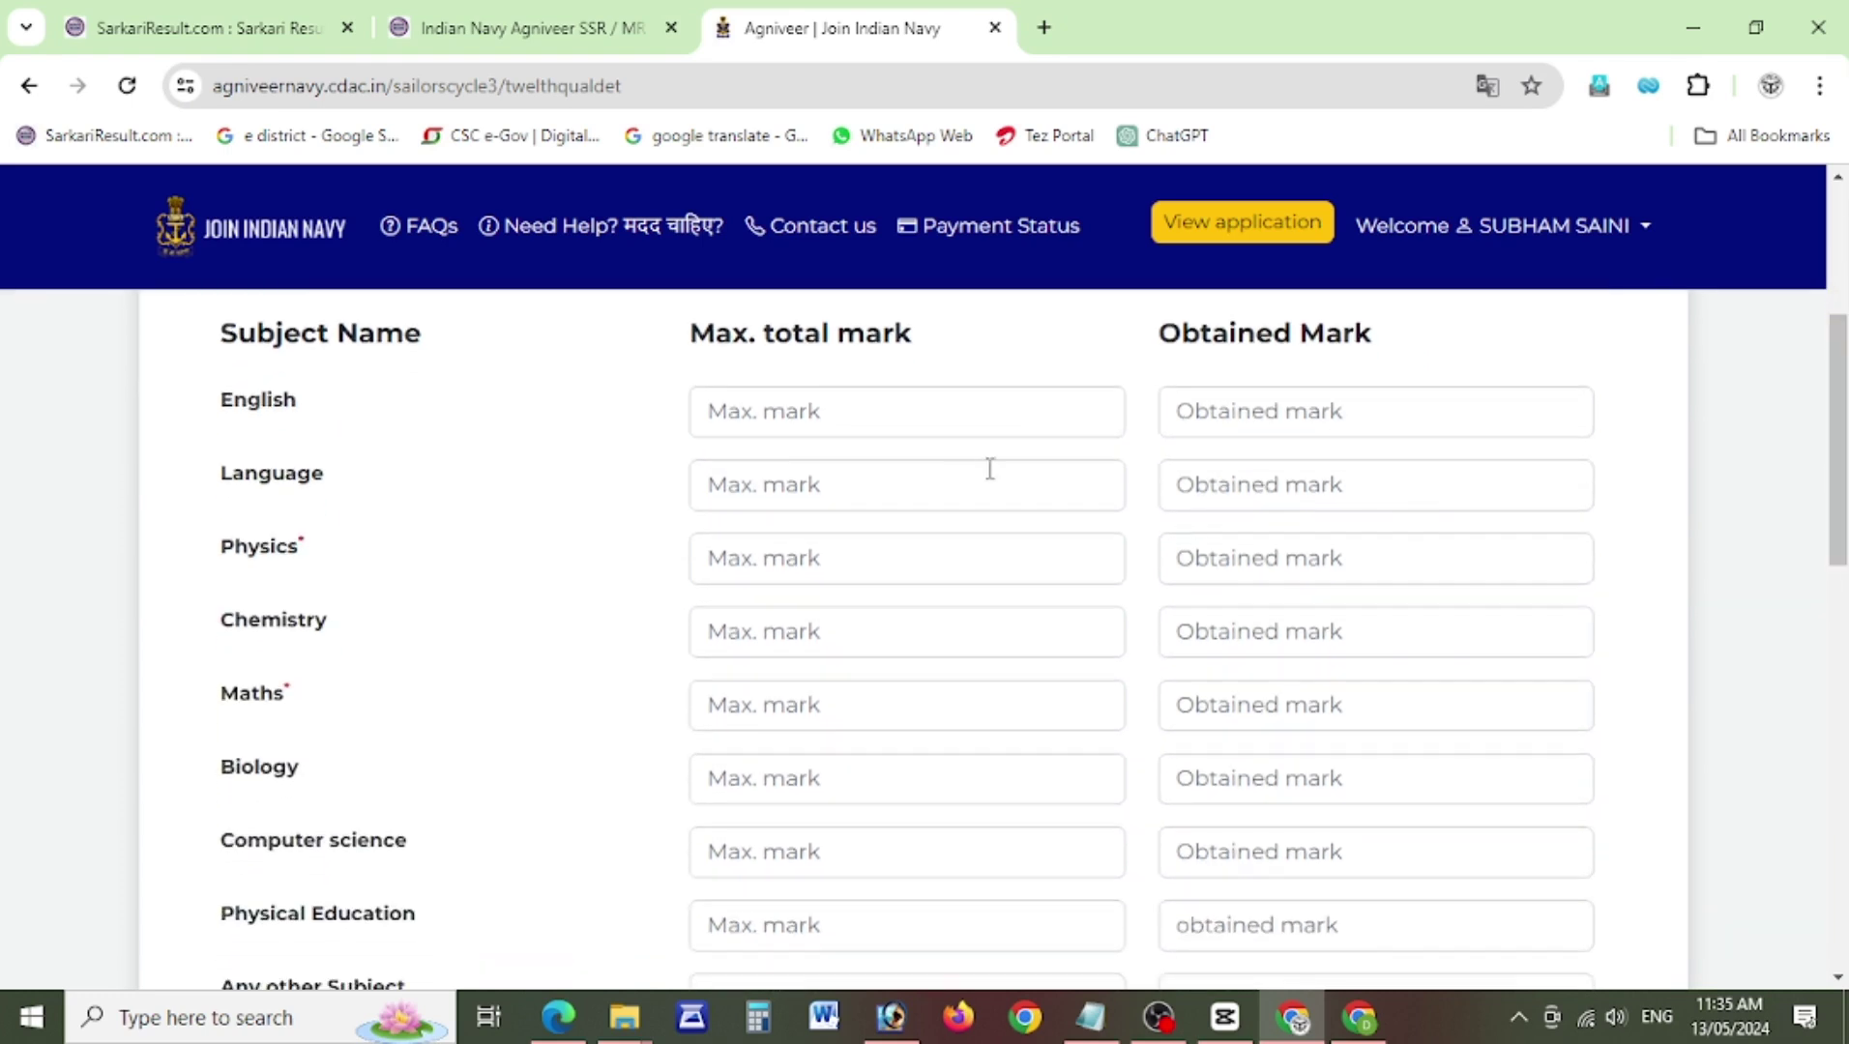
pyautogui.click(815, 436)
pyautogui.write('100')
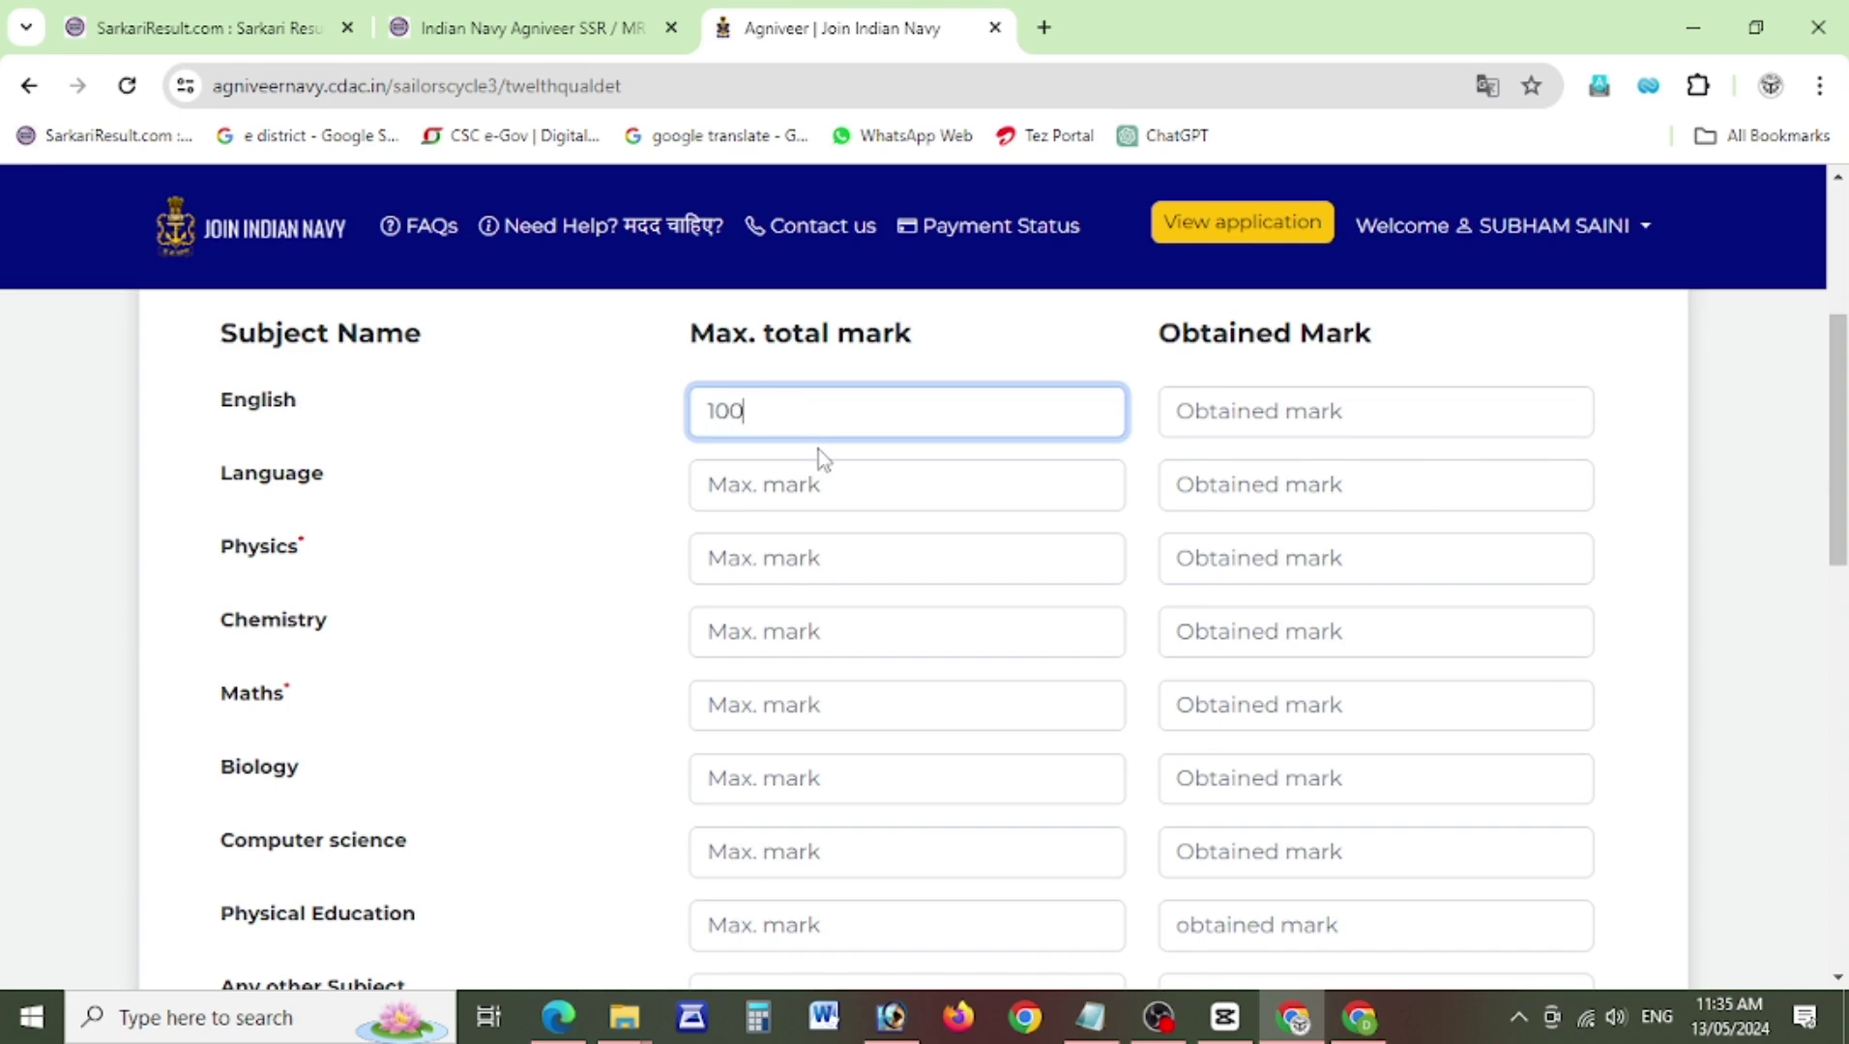
pyautogui.click(1231, 423)
pyautogui.write('85')
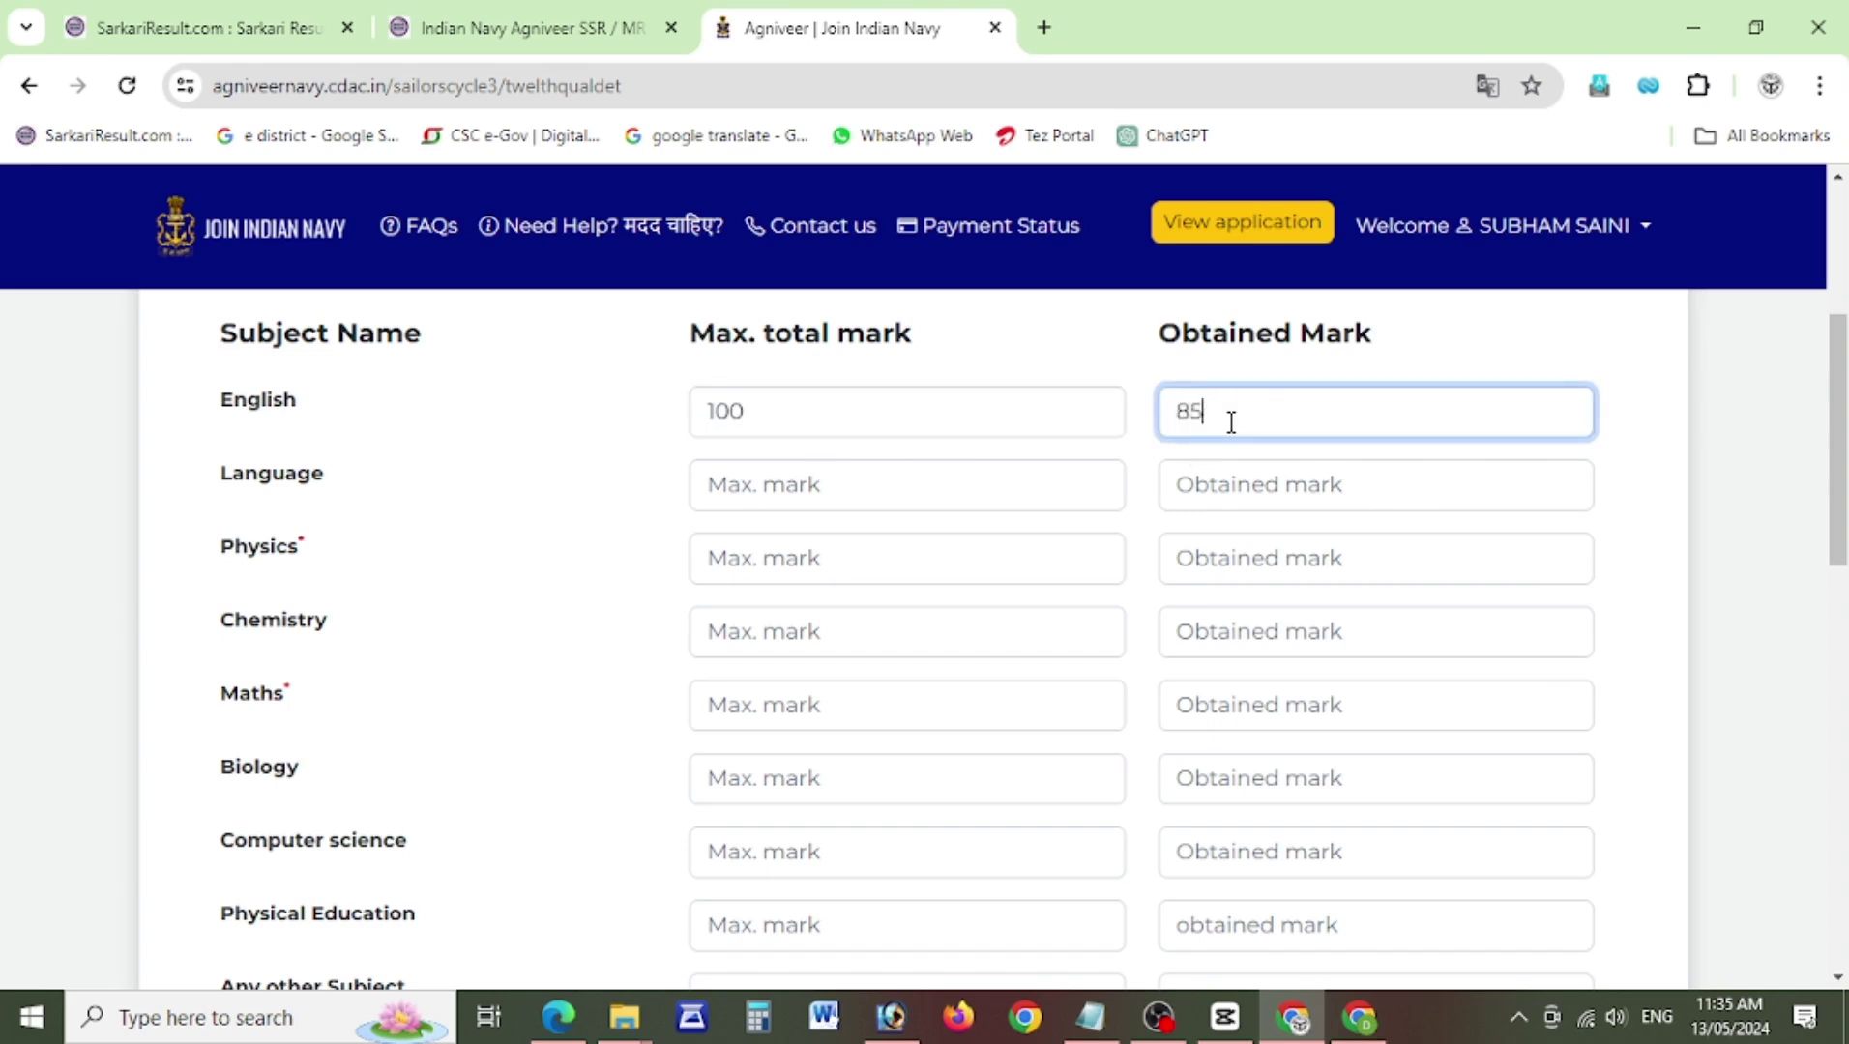
pyautogui.click(900, 487)
pyautogui.write('100')
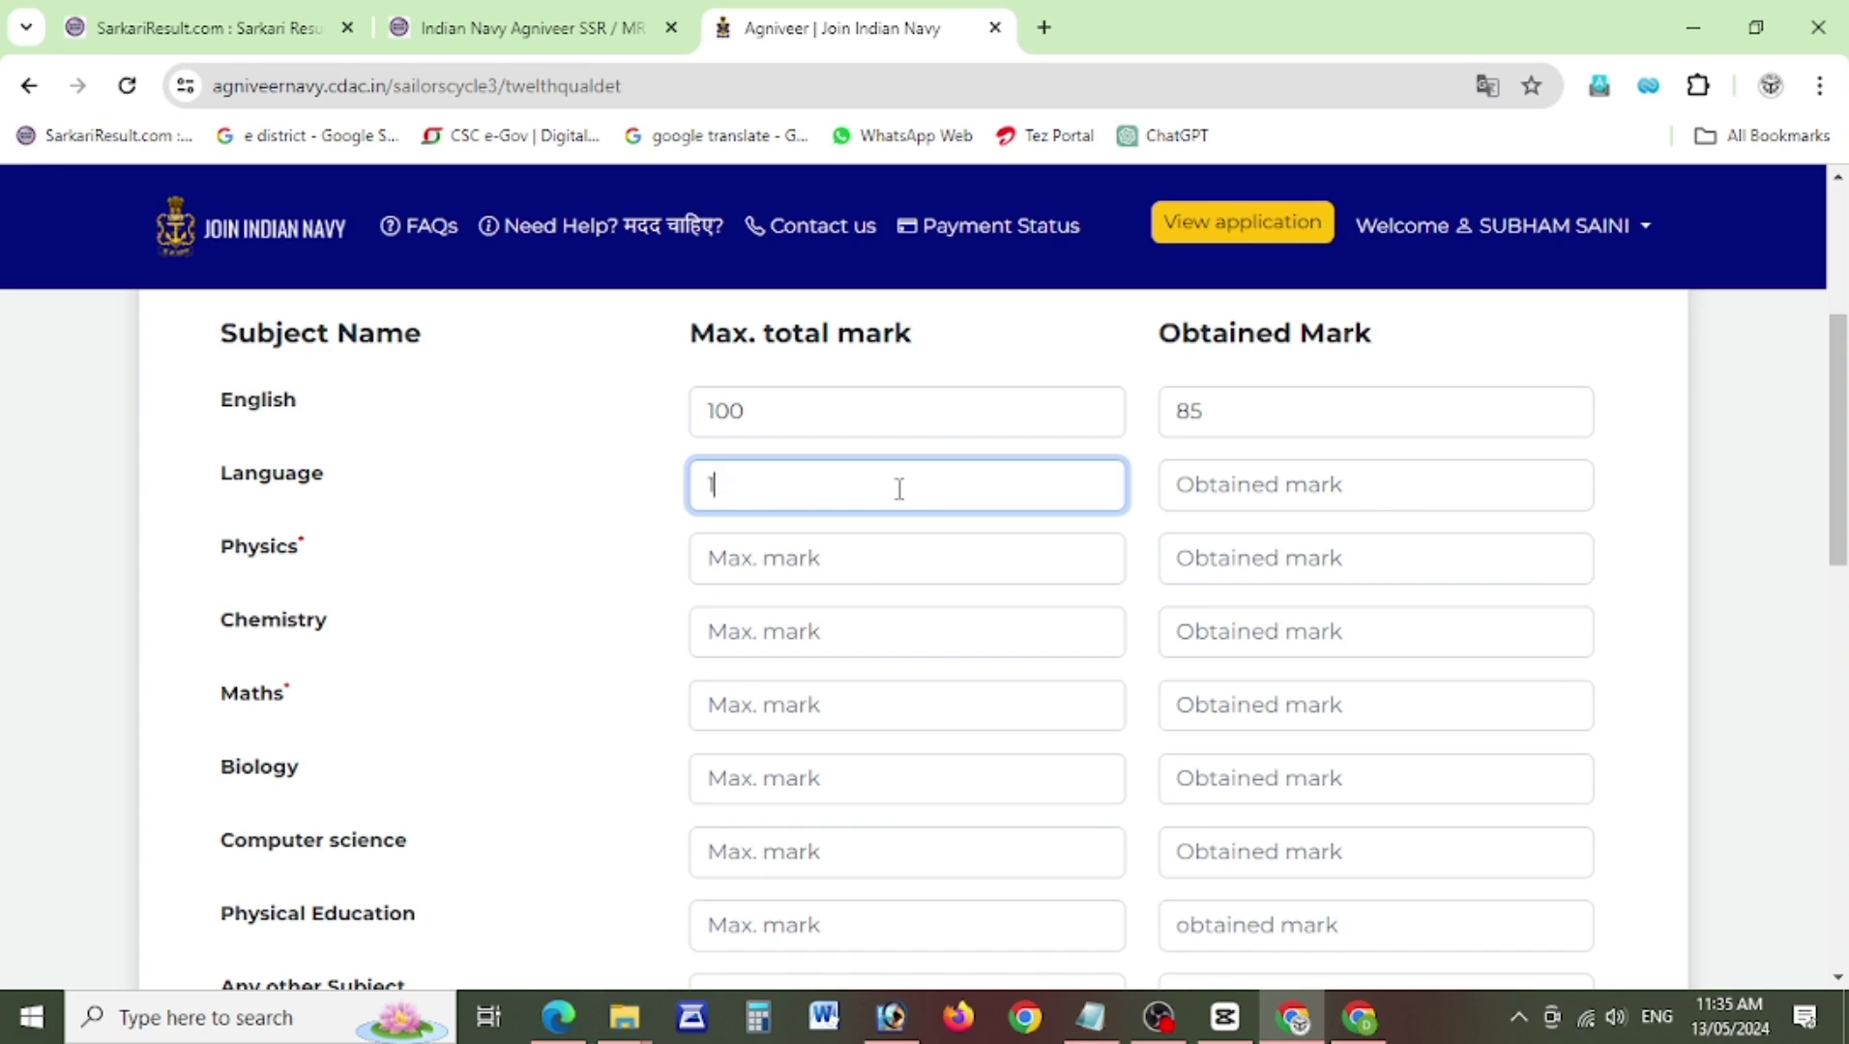
pyautogui.click(1259, 497)
pyautogui.write('63')
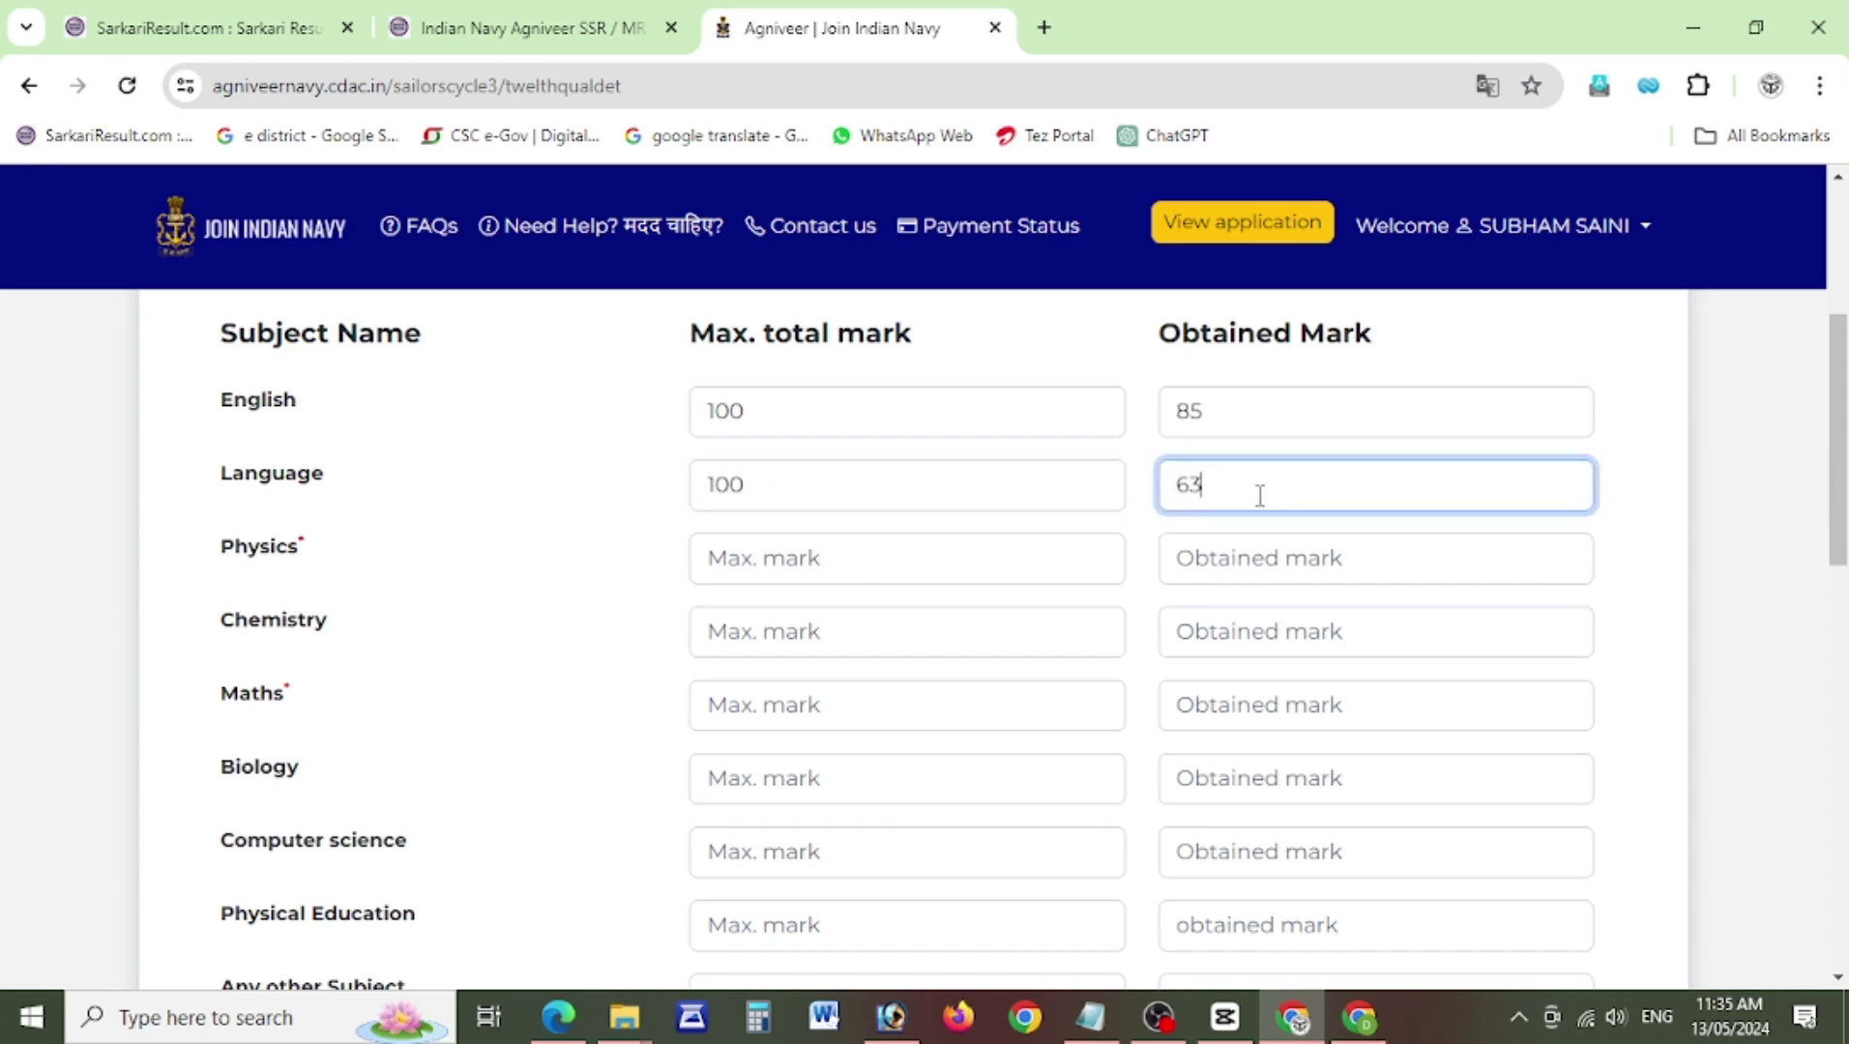
pyautogui.click(909, 554)
pyautogui.write('100')
pyautogui.click(1241, 562)
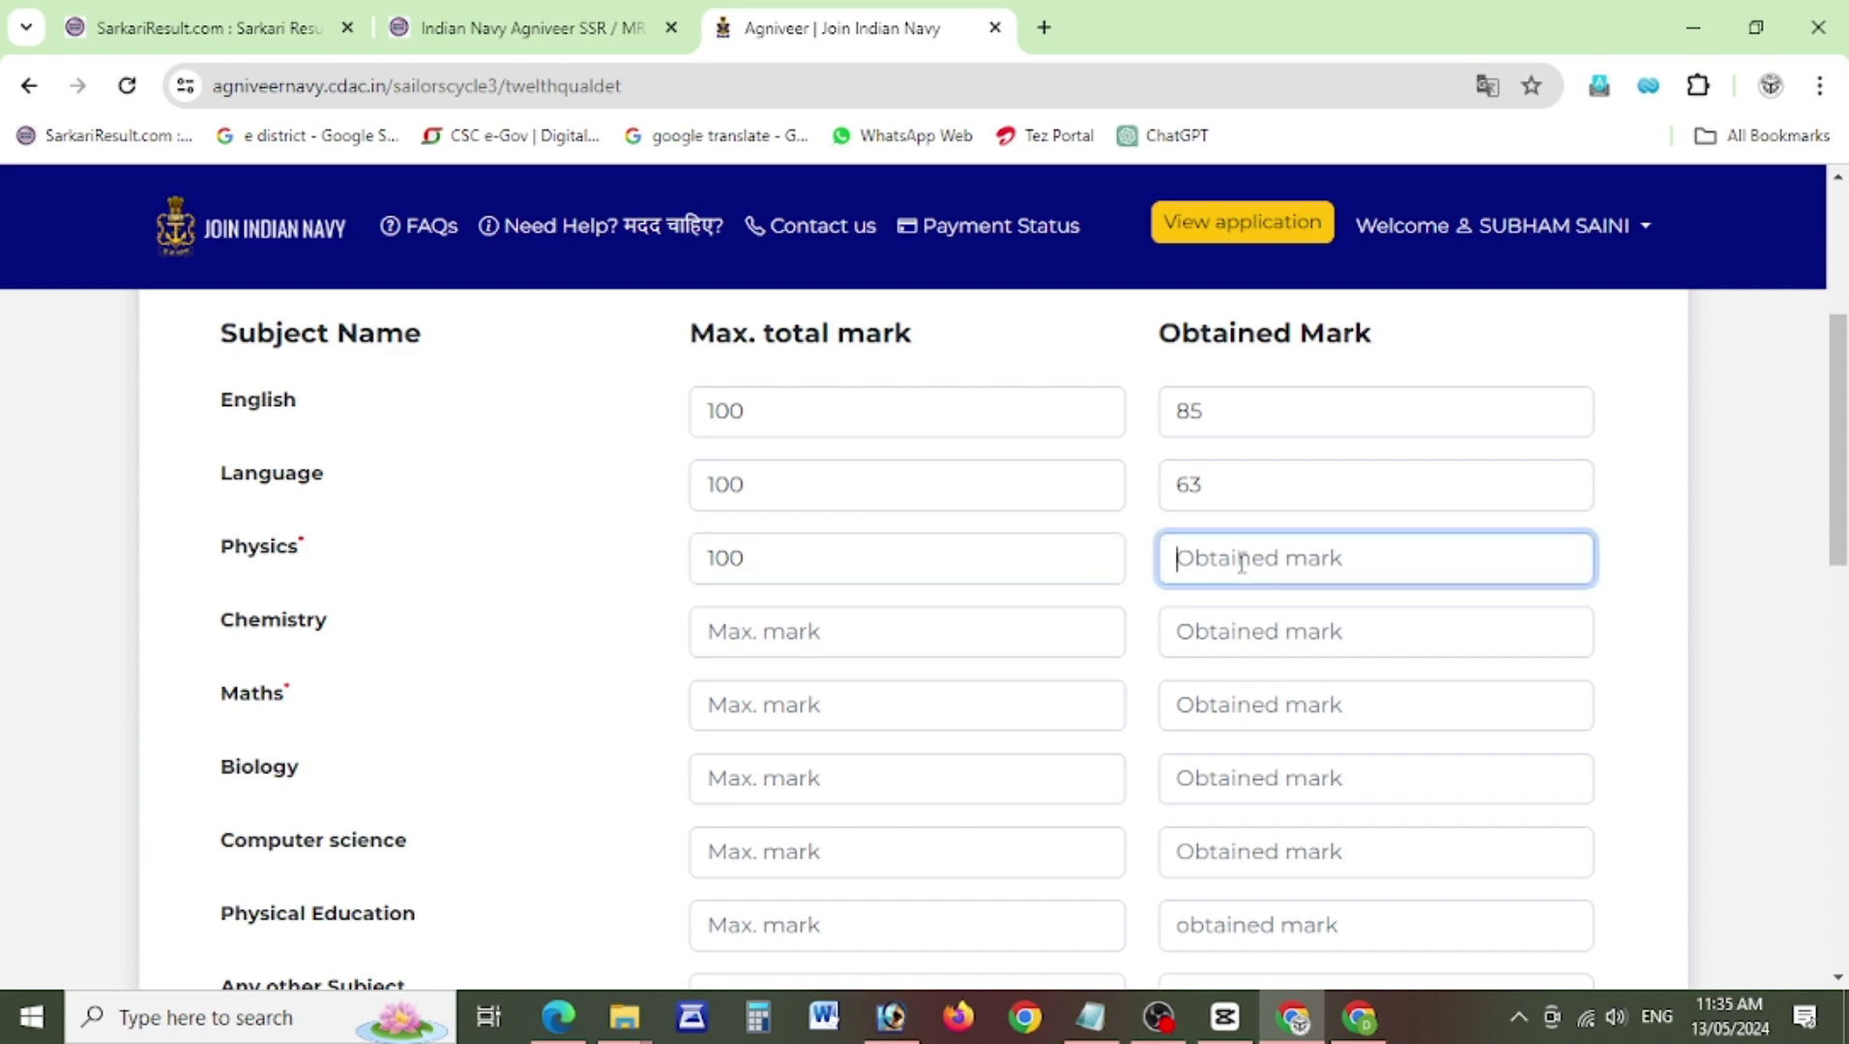
pyautogui.write('77')
# Enter Chemistry 66 and Maths 82 out of 100, totalling 373/500 (74.60%).
pyautogui.click(899, 624)
pyautogui.write('100')
pyautogui.click(1204, 651)
pyautogui.write('66')
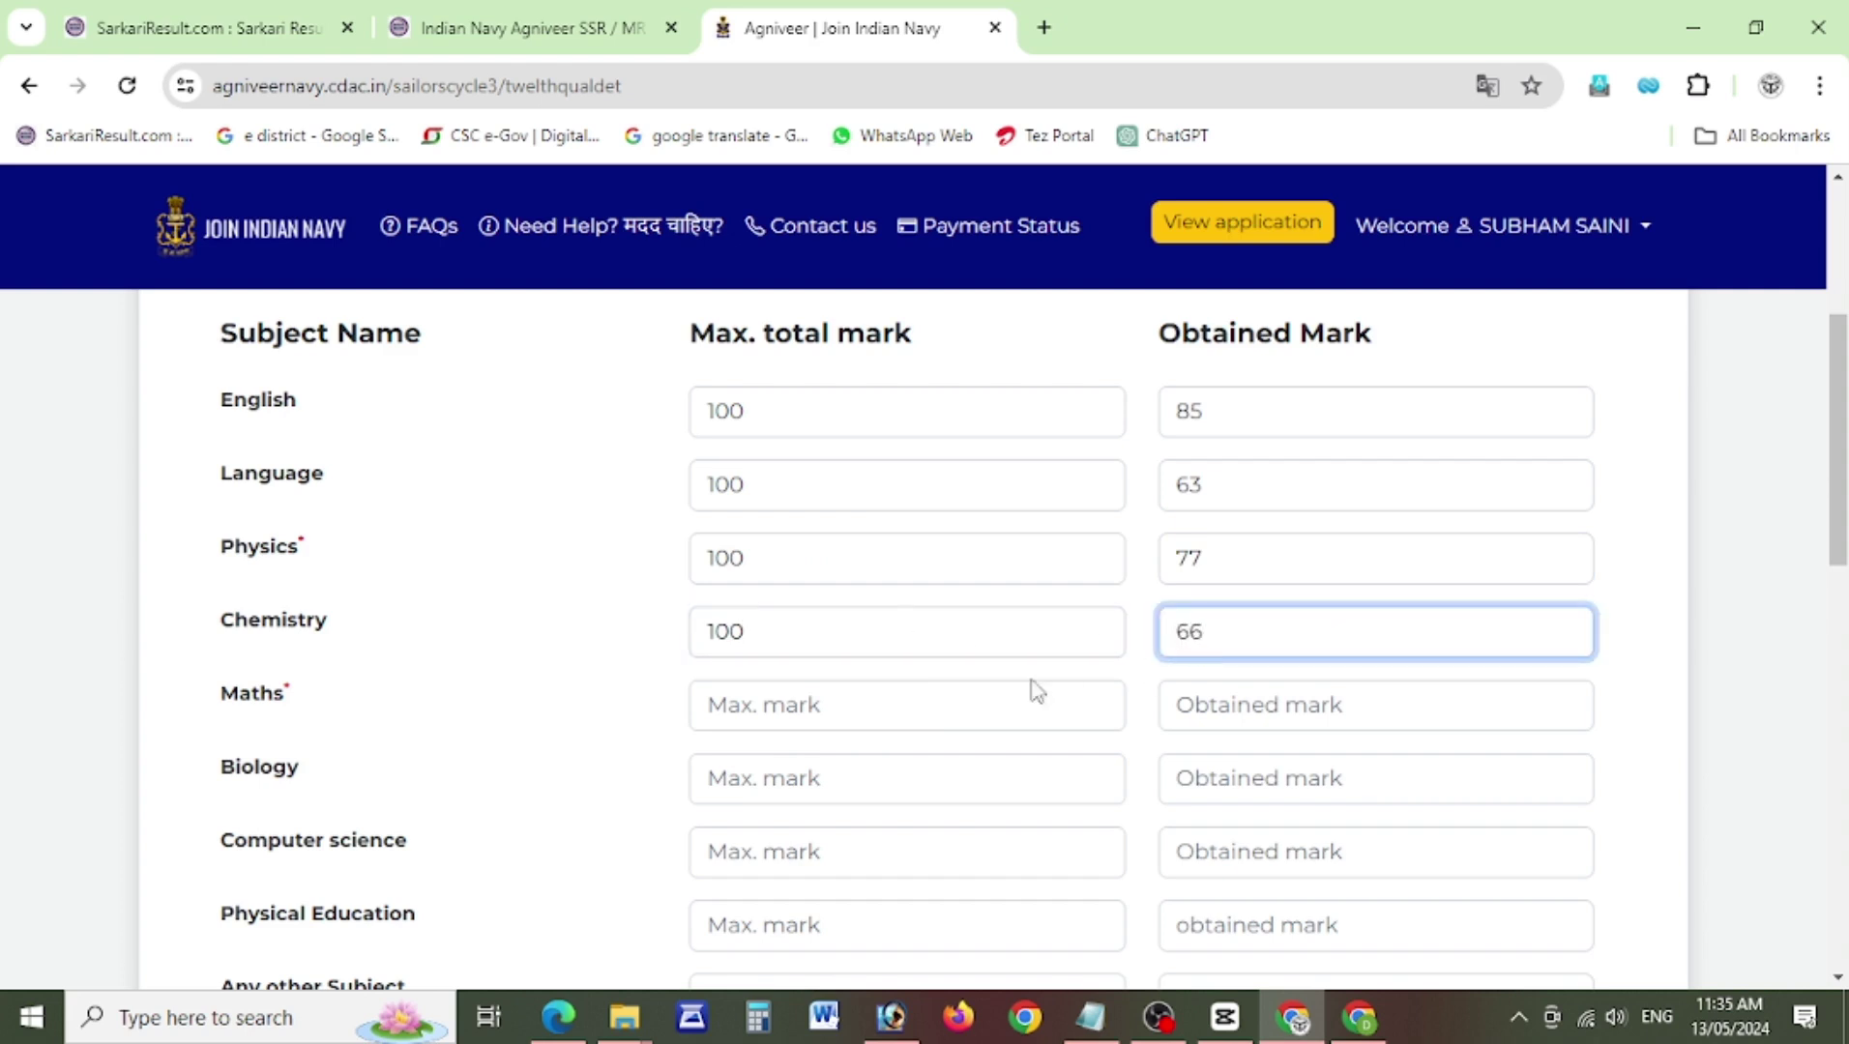
pyautogui.click(831, 707)
pyautogui.write('100')
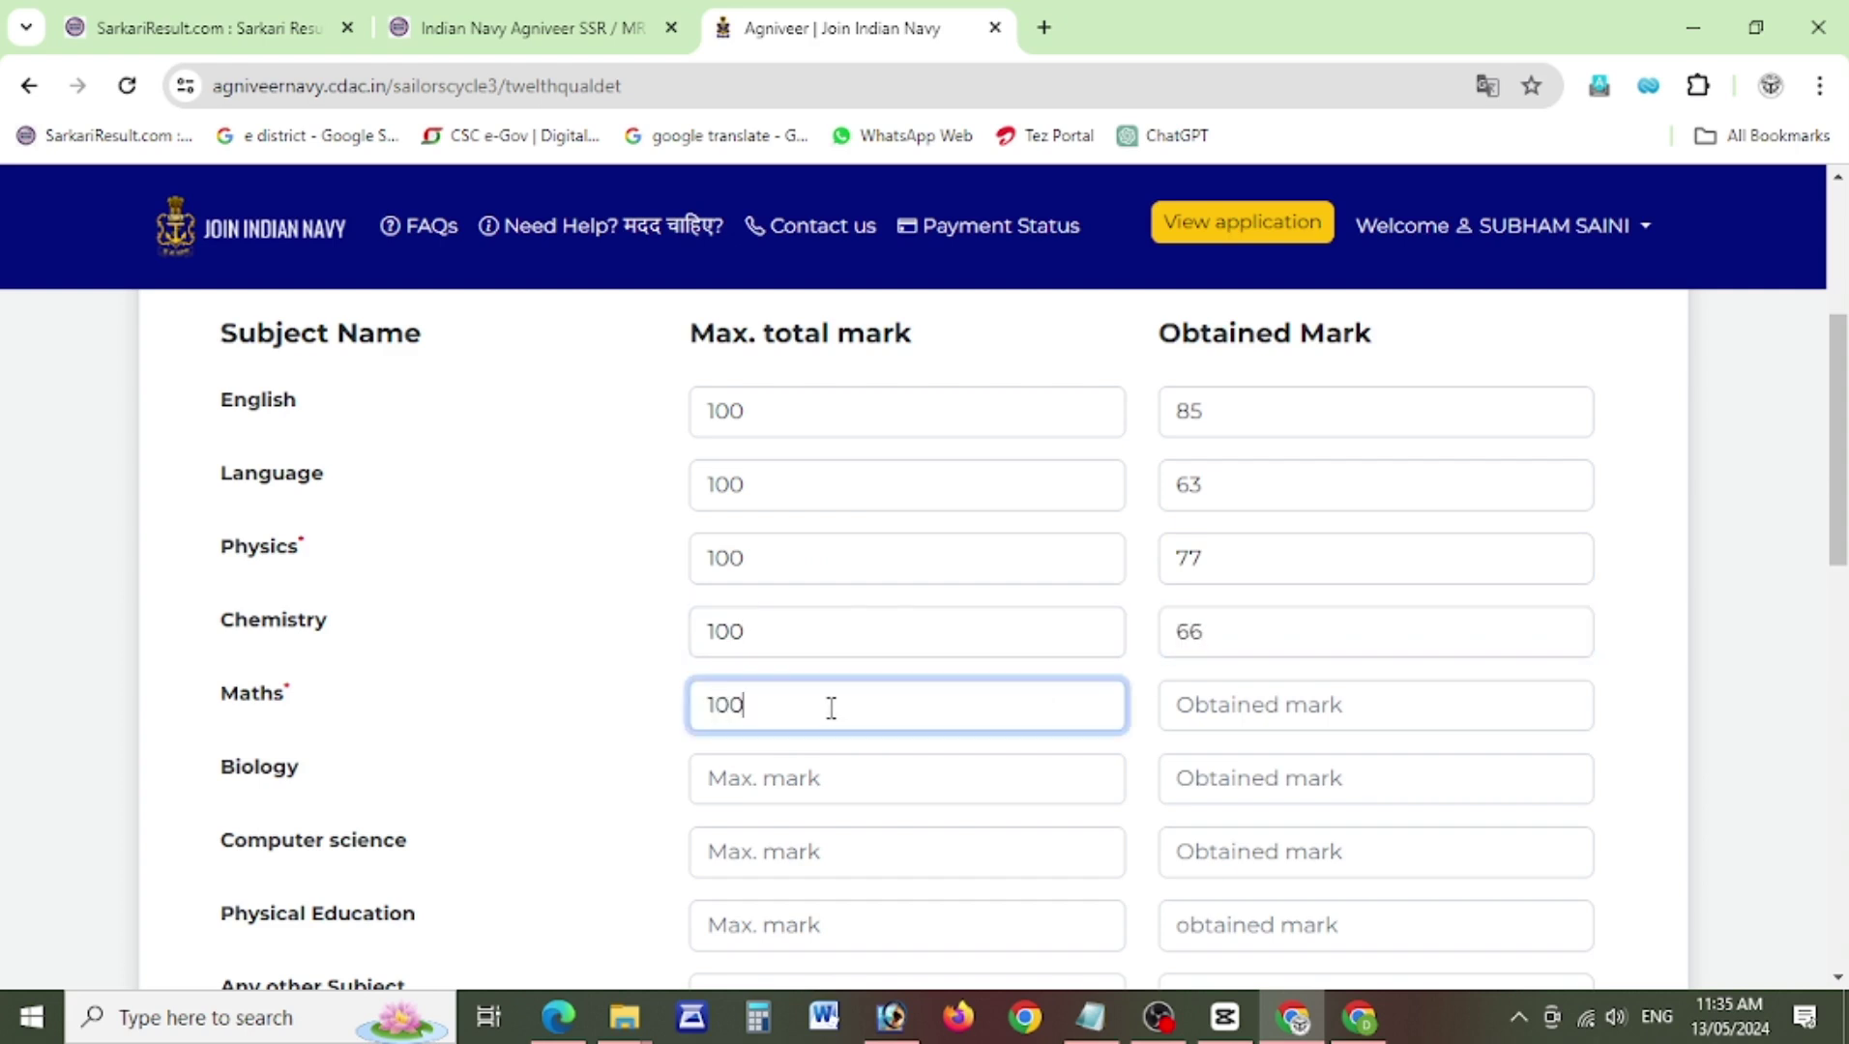
pyautogui.click(1227, 716)
pyautogui.write('8')
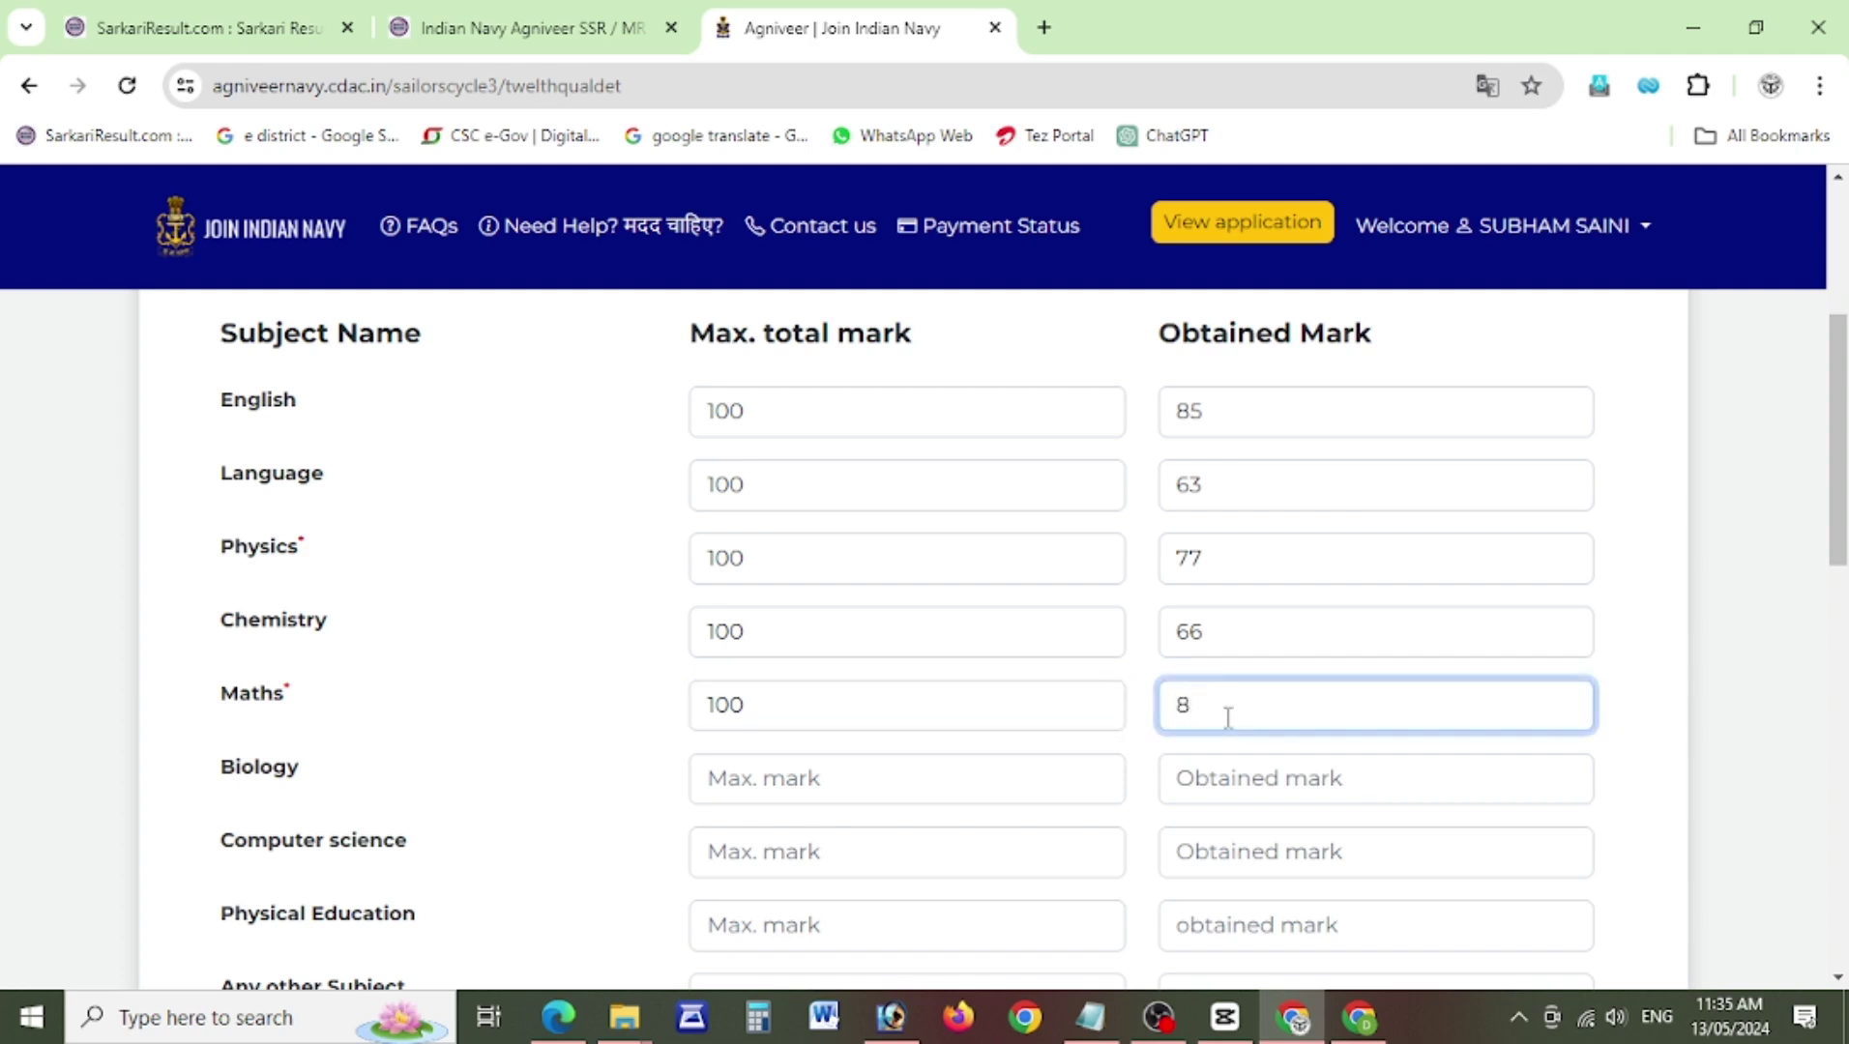
pyautogui.write('2')
pyautogui.click(822, 773)
pyautogui.scroll(-1, 1841, 551)
pyautogui.scroll(-1, 1845, 551)
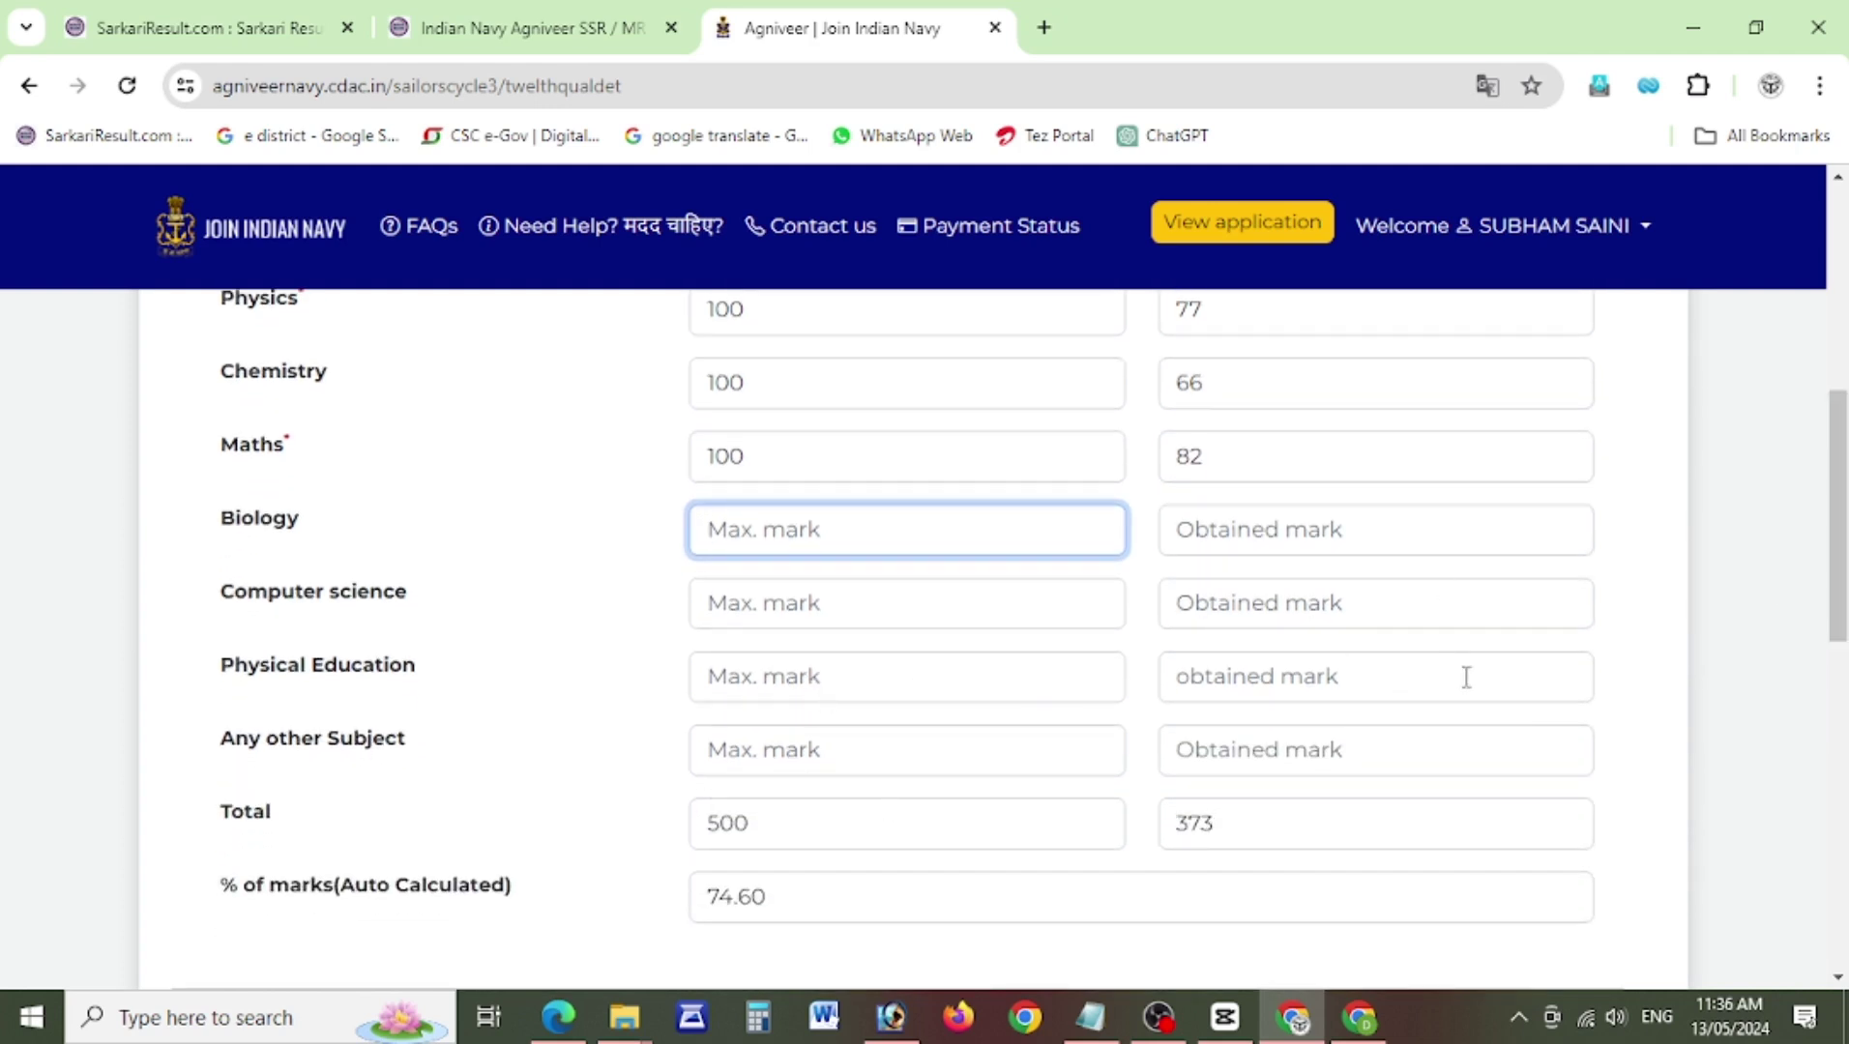
pyautogui.moveTo(1842, 570); pyautogui.dragTo(1845, 725)
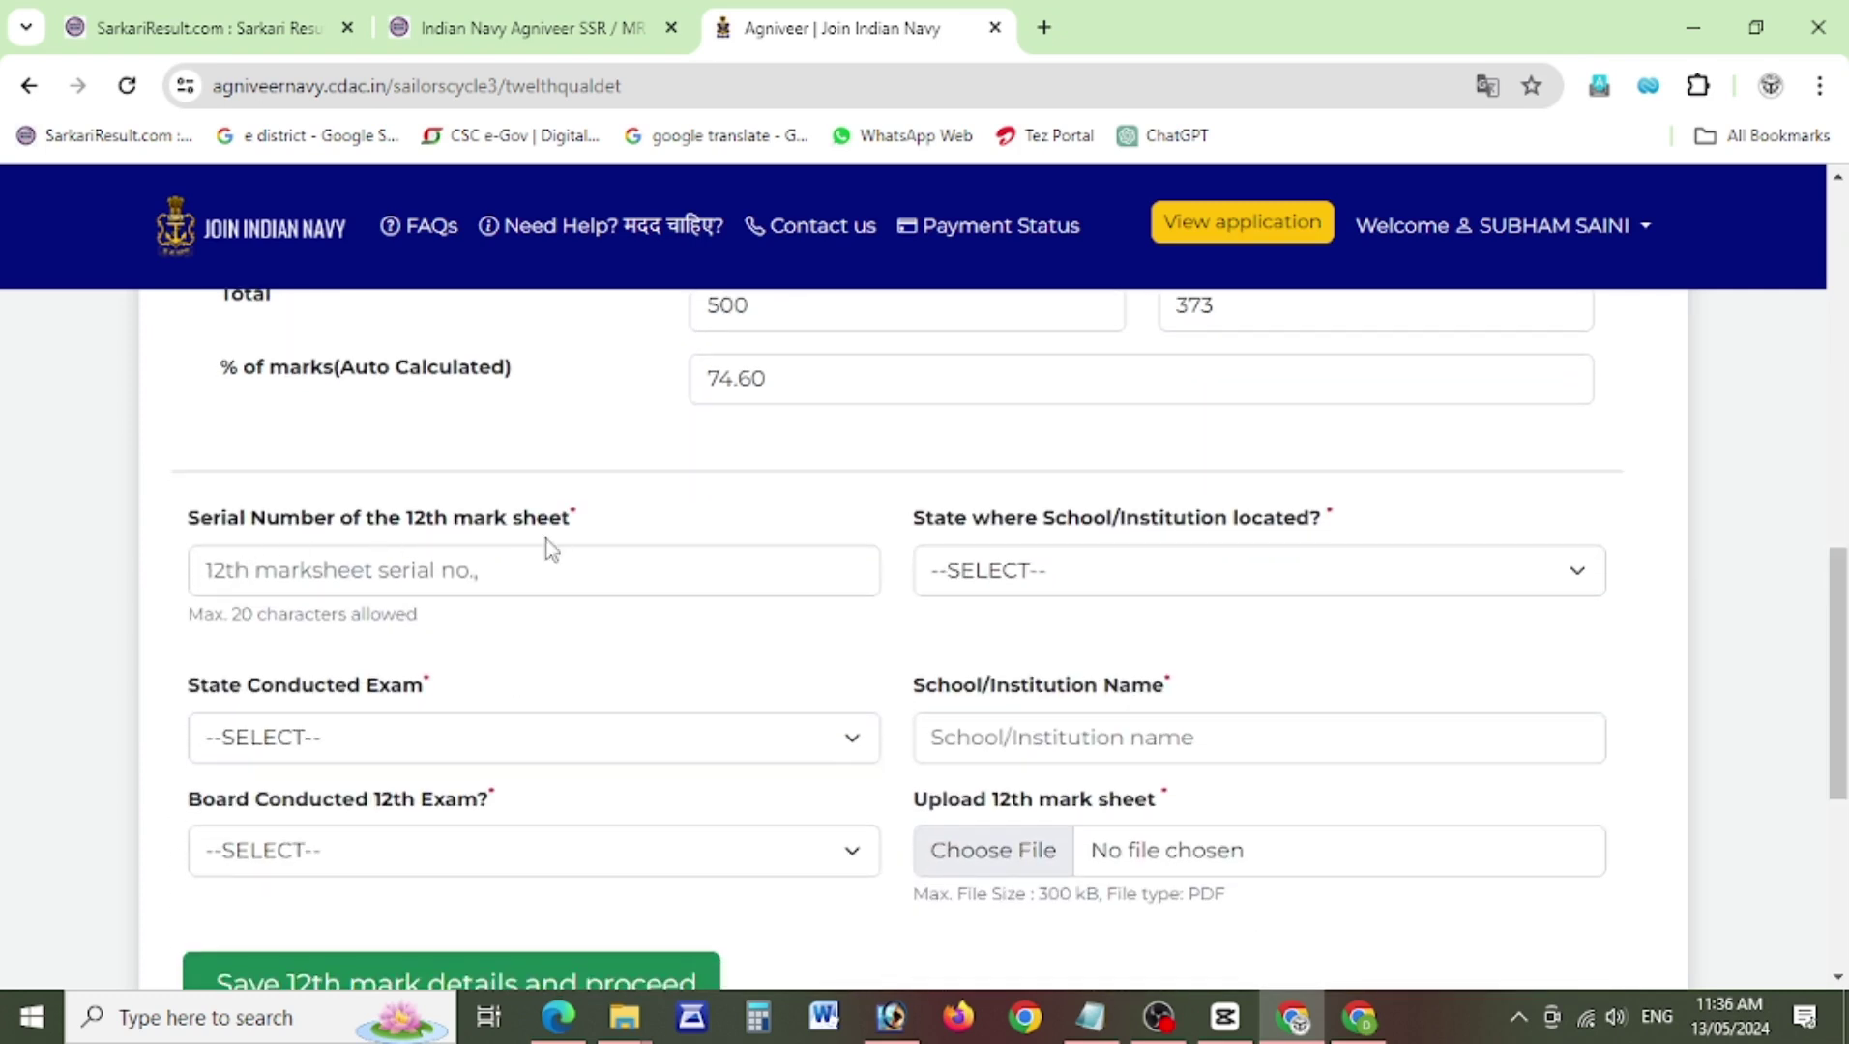
# Enter 12th mark sheet serial number 225566 and set both school and exam states to UTTAR PRADESH.
pyautogui.click(392, 582)
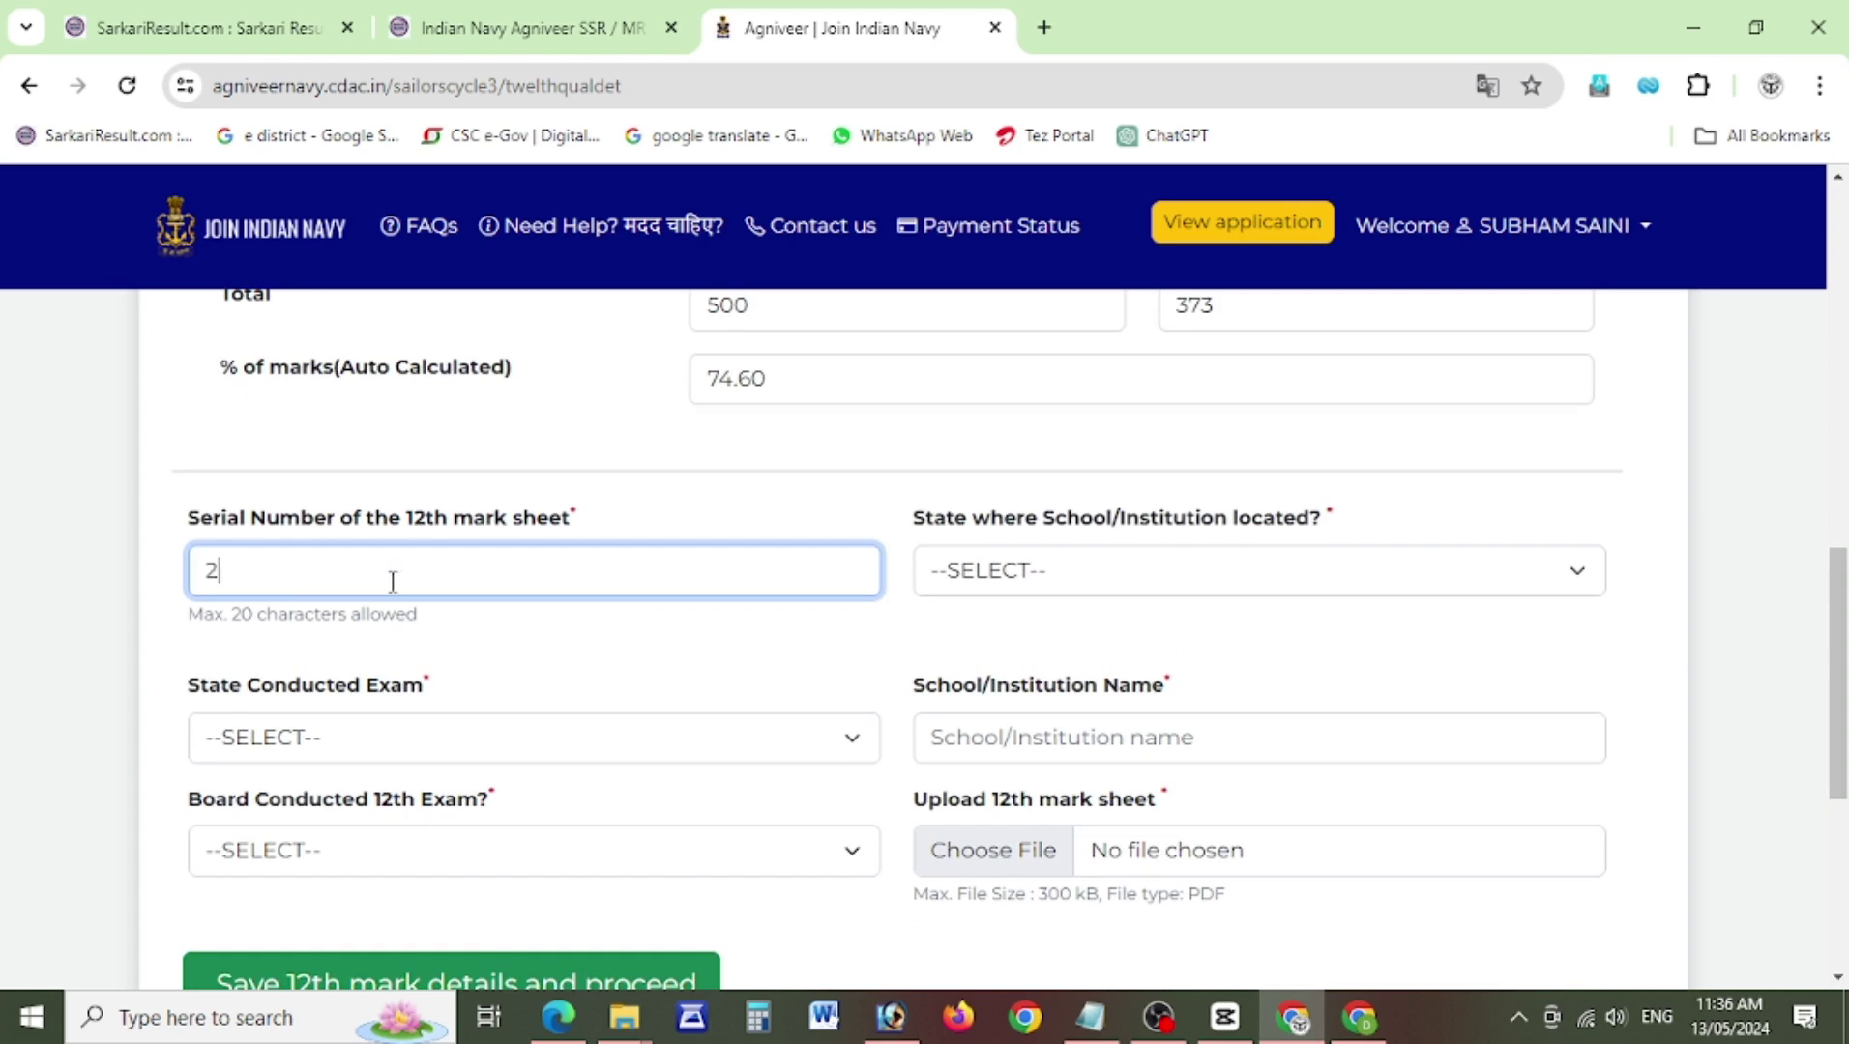
pyautogui.click(1098, 579)
pyautogui.moveTo(1591, 248); pyautogui.dragTo(1591, 523)
pyautogui.click(1315, 509)
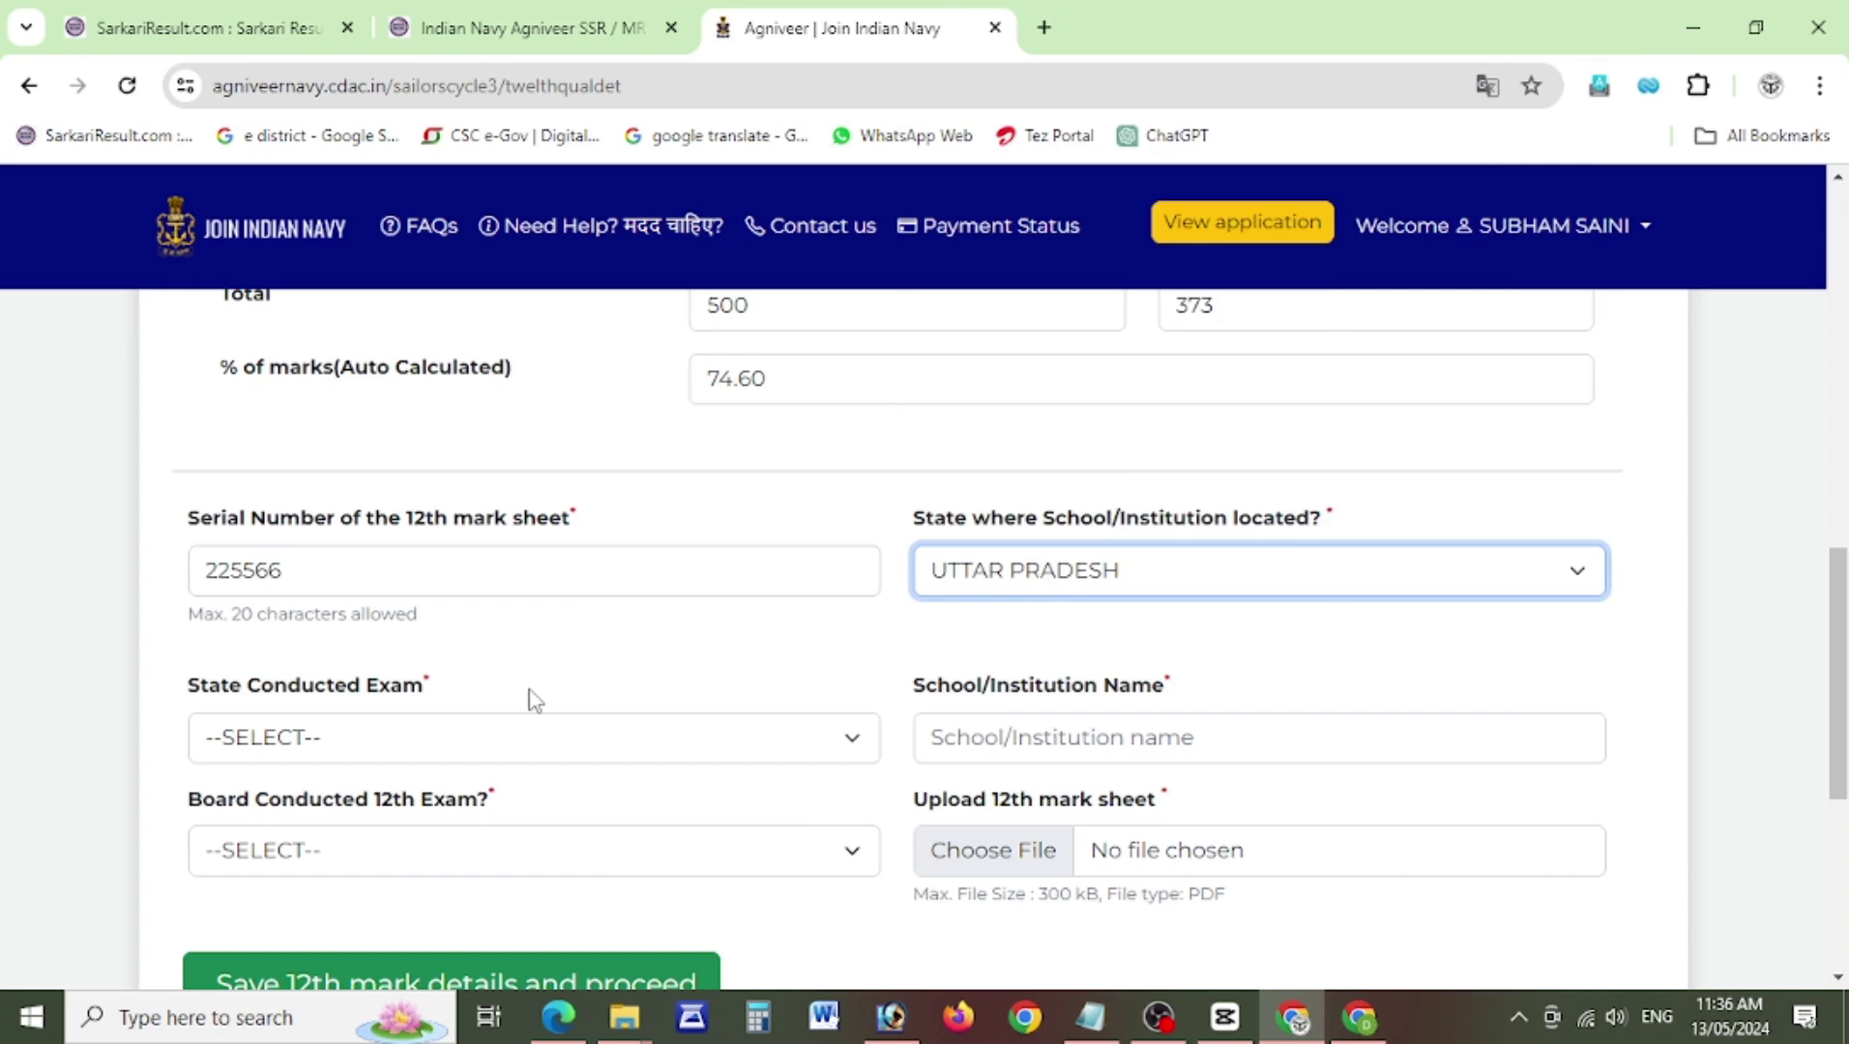
pyautogui.click(447, 745)
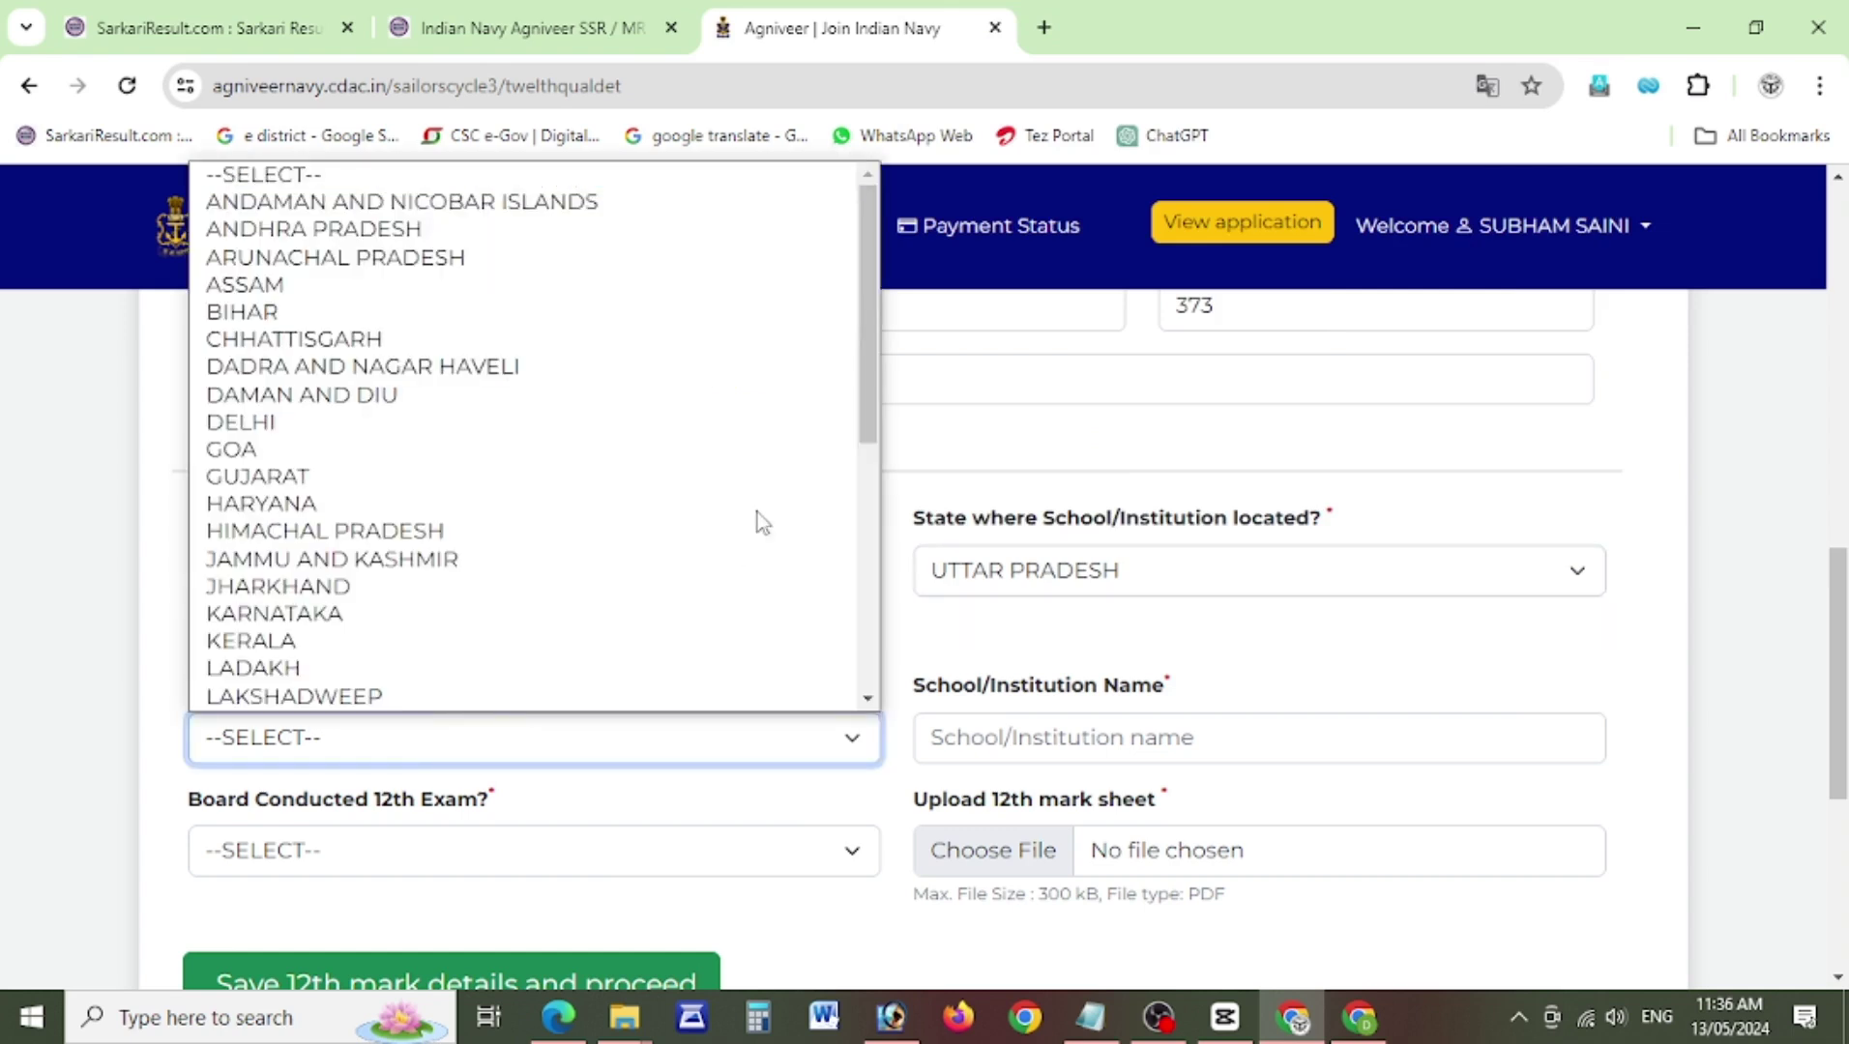
pyautogui.moveTo(867, 401); pyautogui.dragTo(868, 644)
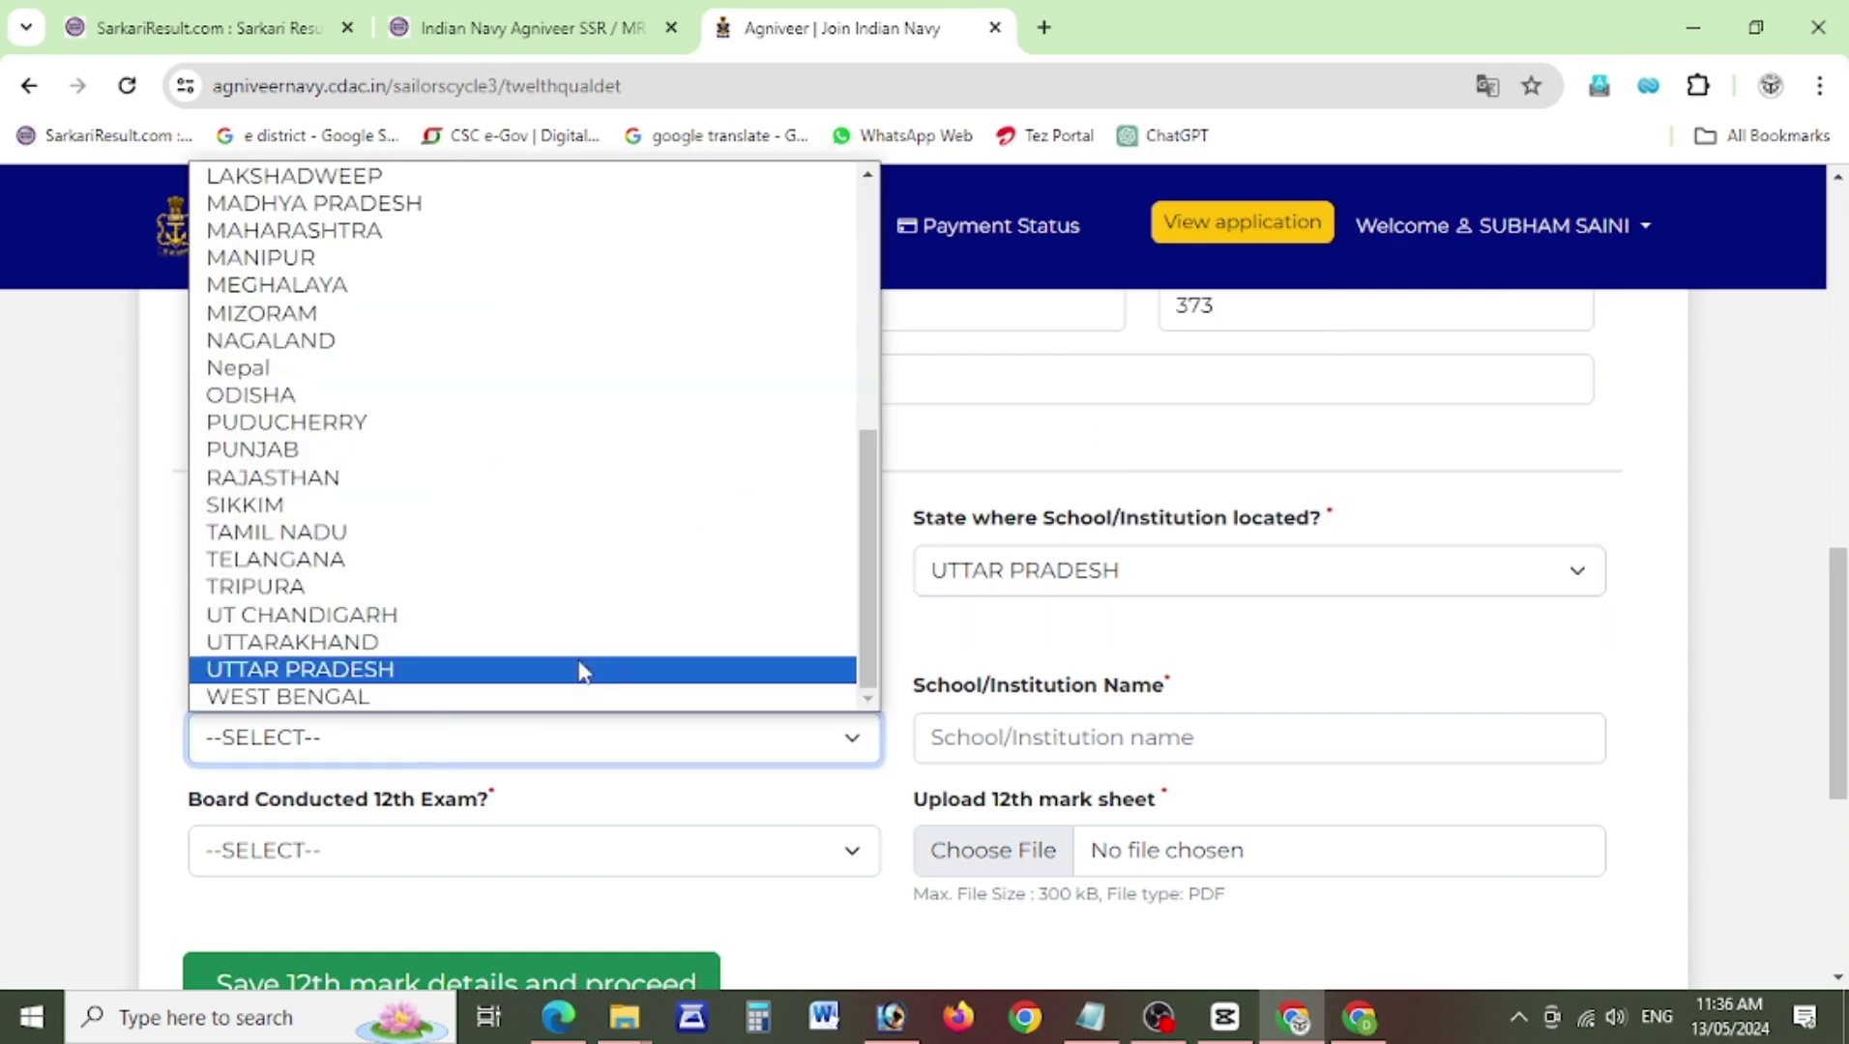
pyautogui.click(580, 669)
# Enter school name 'DRR'S SAINI INT COLLEGE' and choose the Uttar Pradesh Madhyamik Shiksha Parishad board.
pyautogui.click(982, 730)
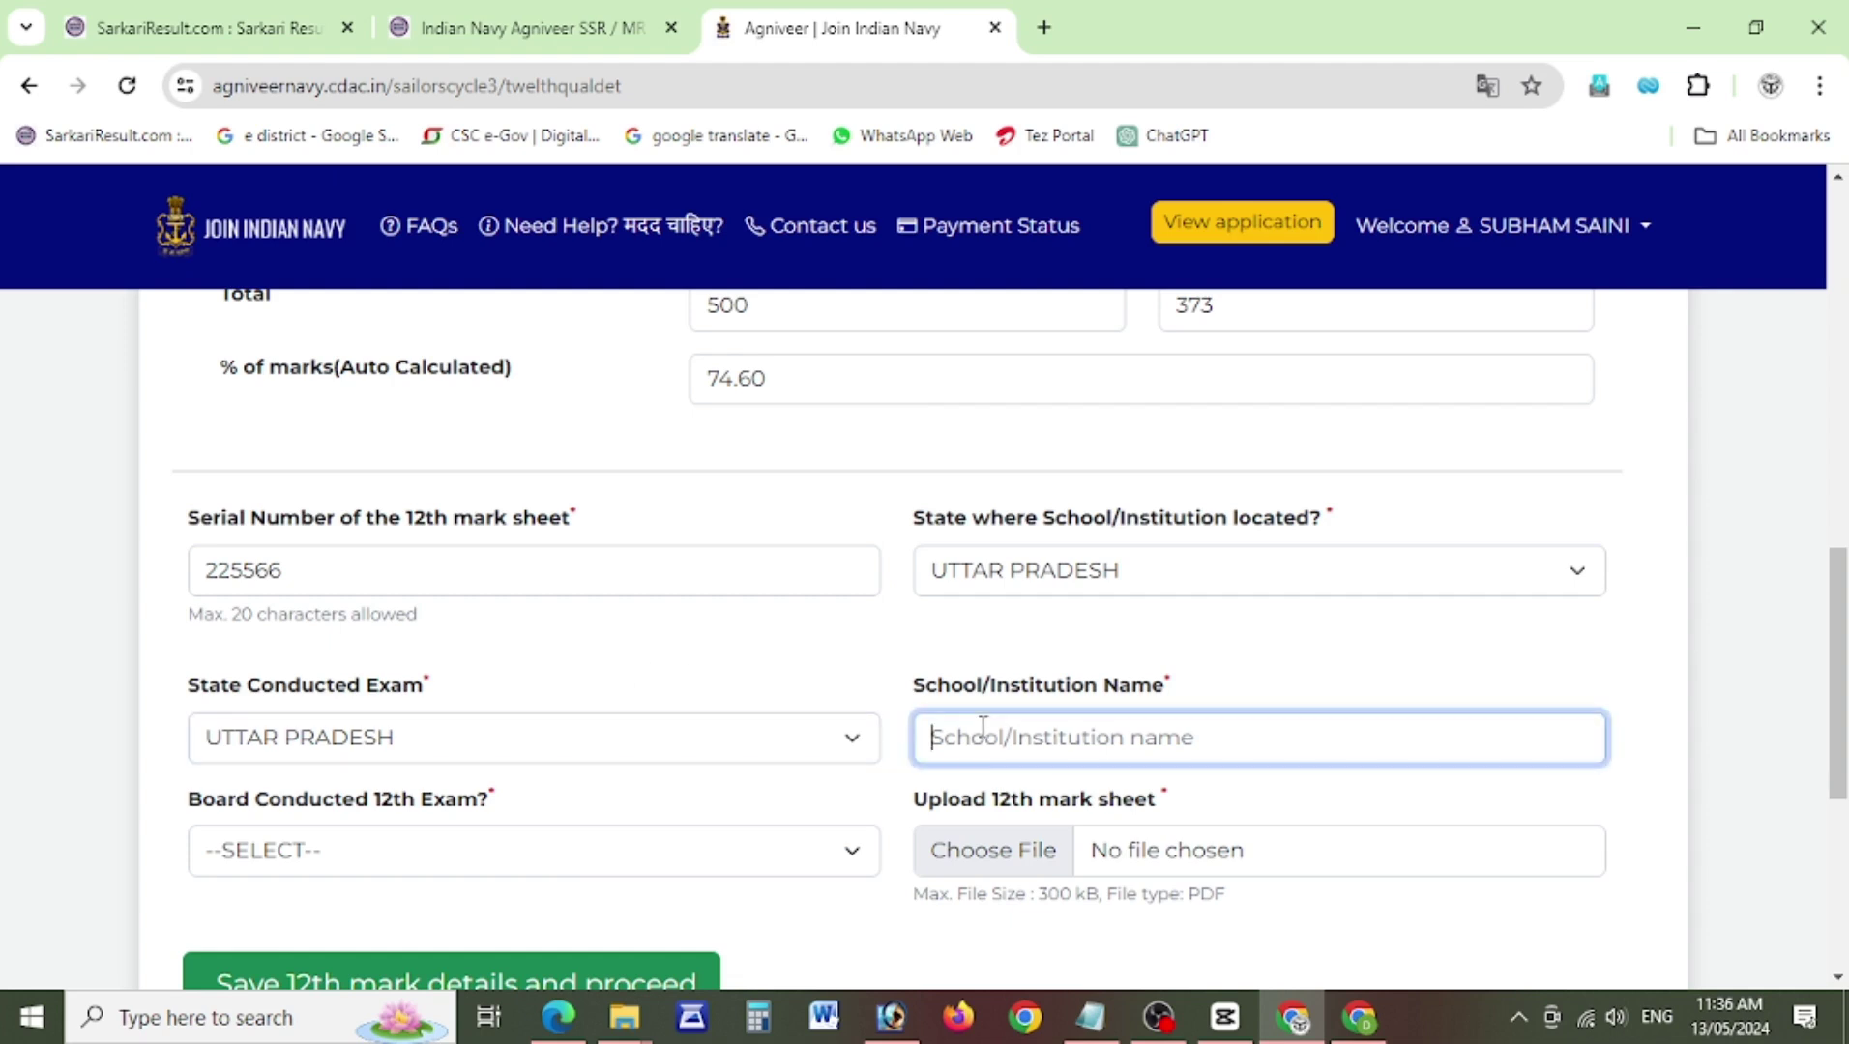
pyautogui.write('DRR S')
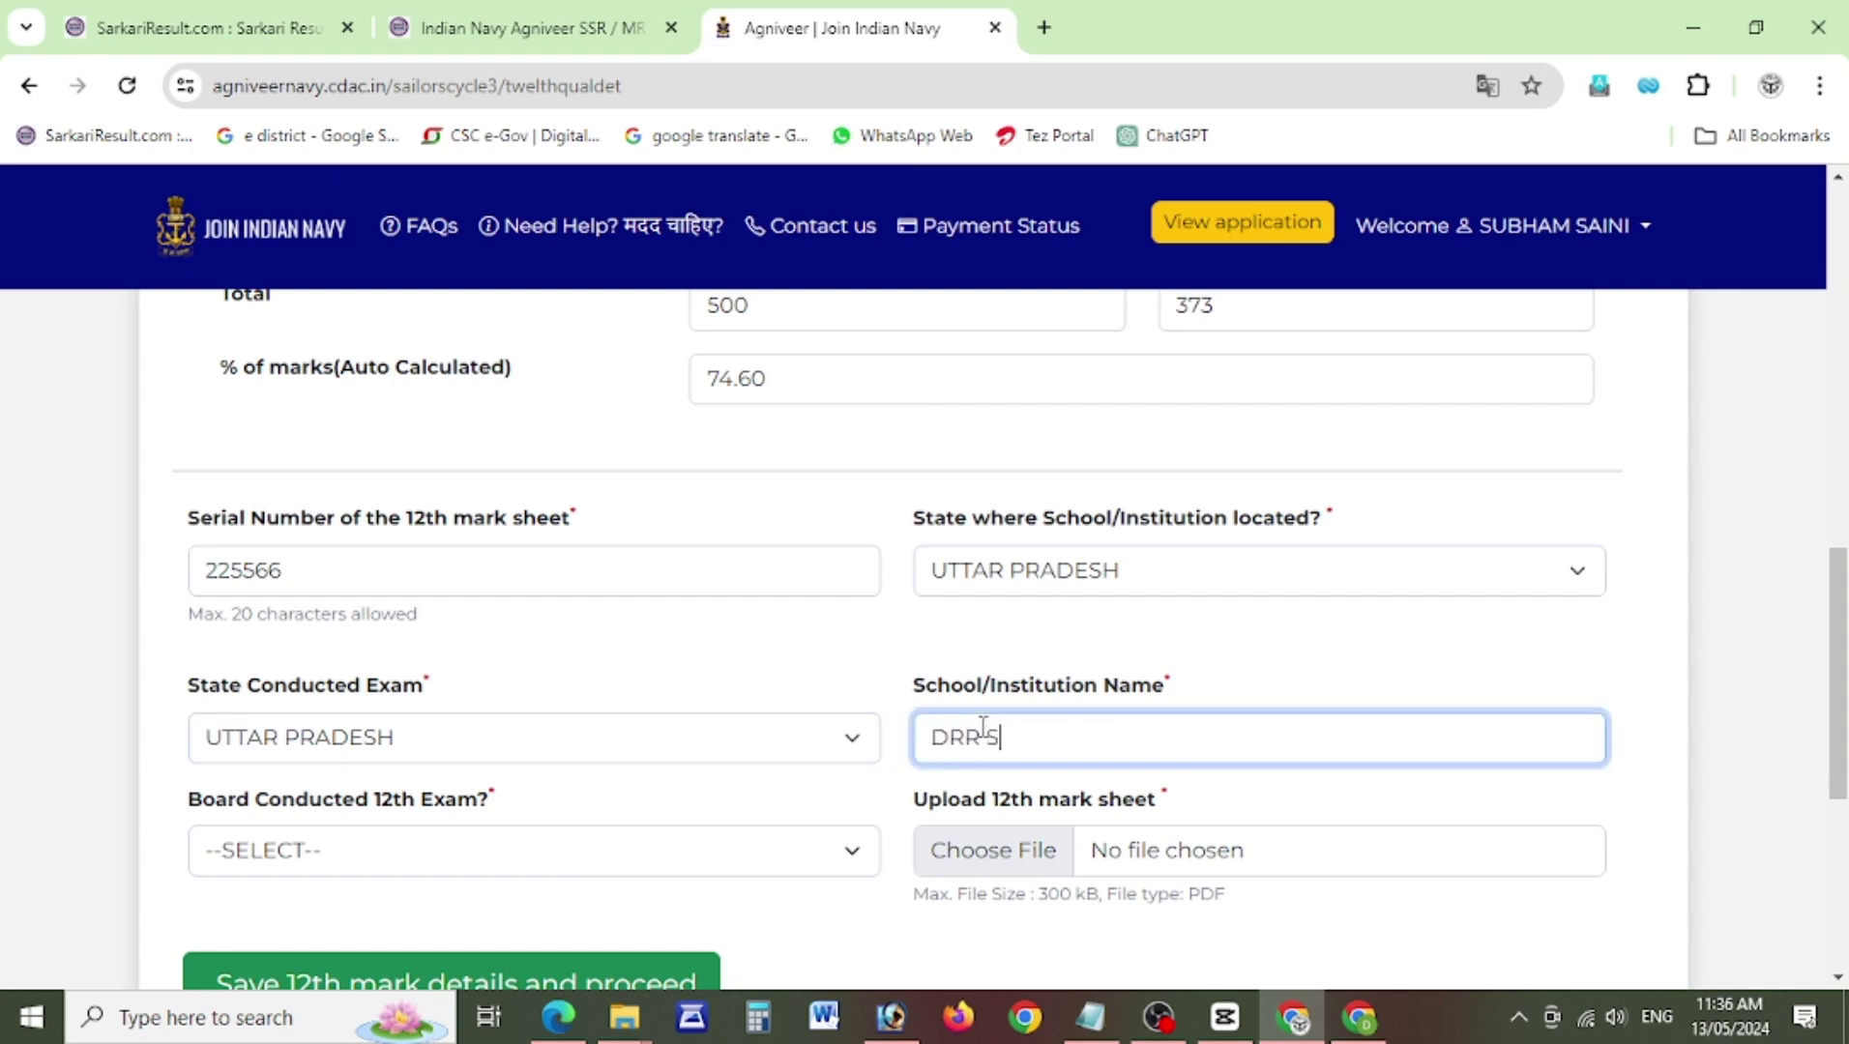
pyautogui.write("RR'S SAINI INT COLLEGE DRE")
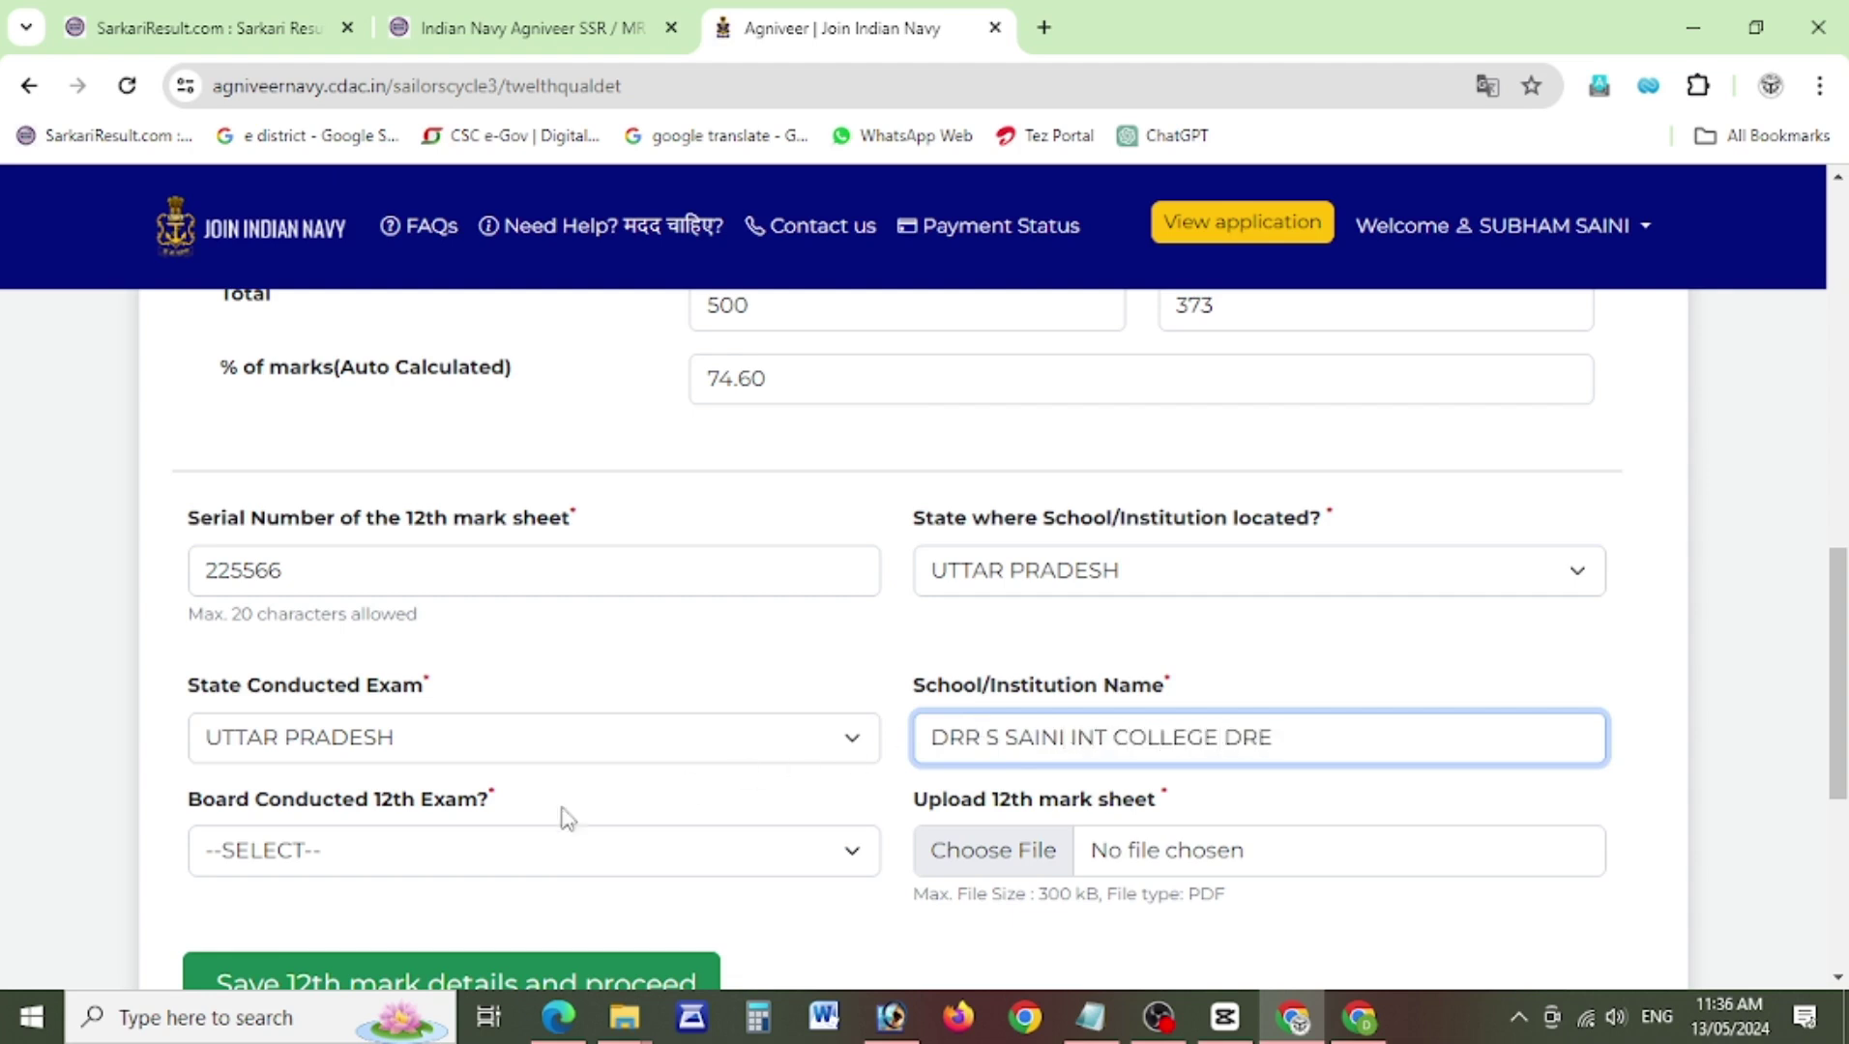
pyautogui.click(387, 863)
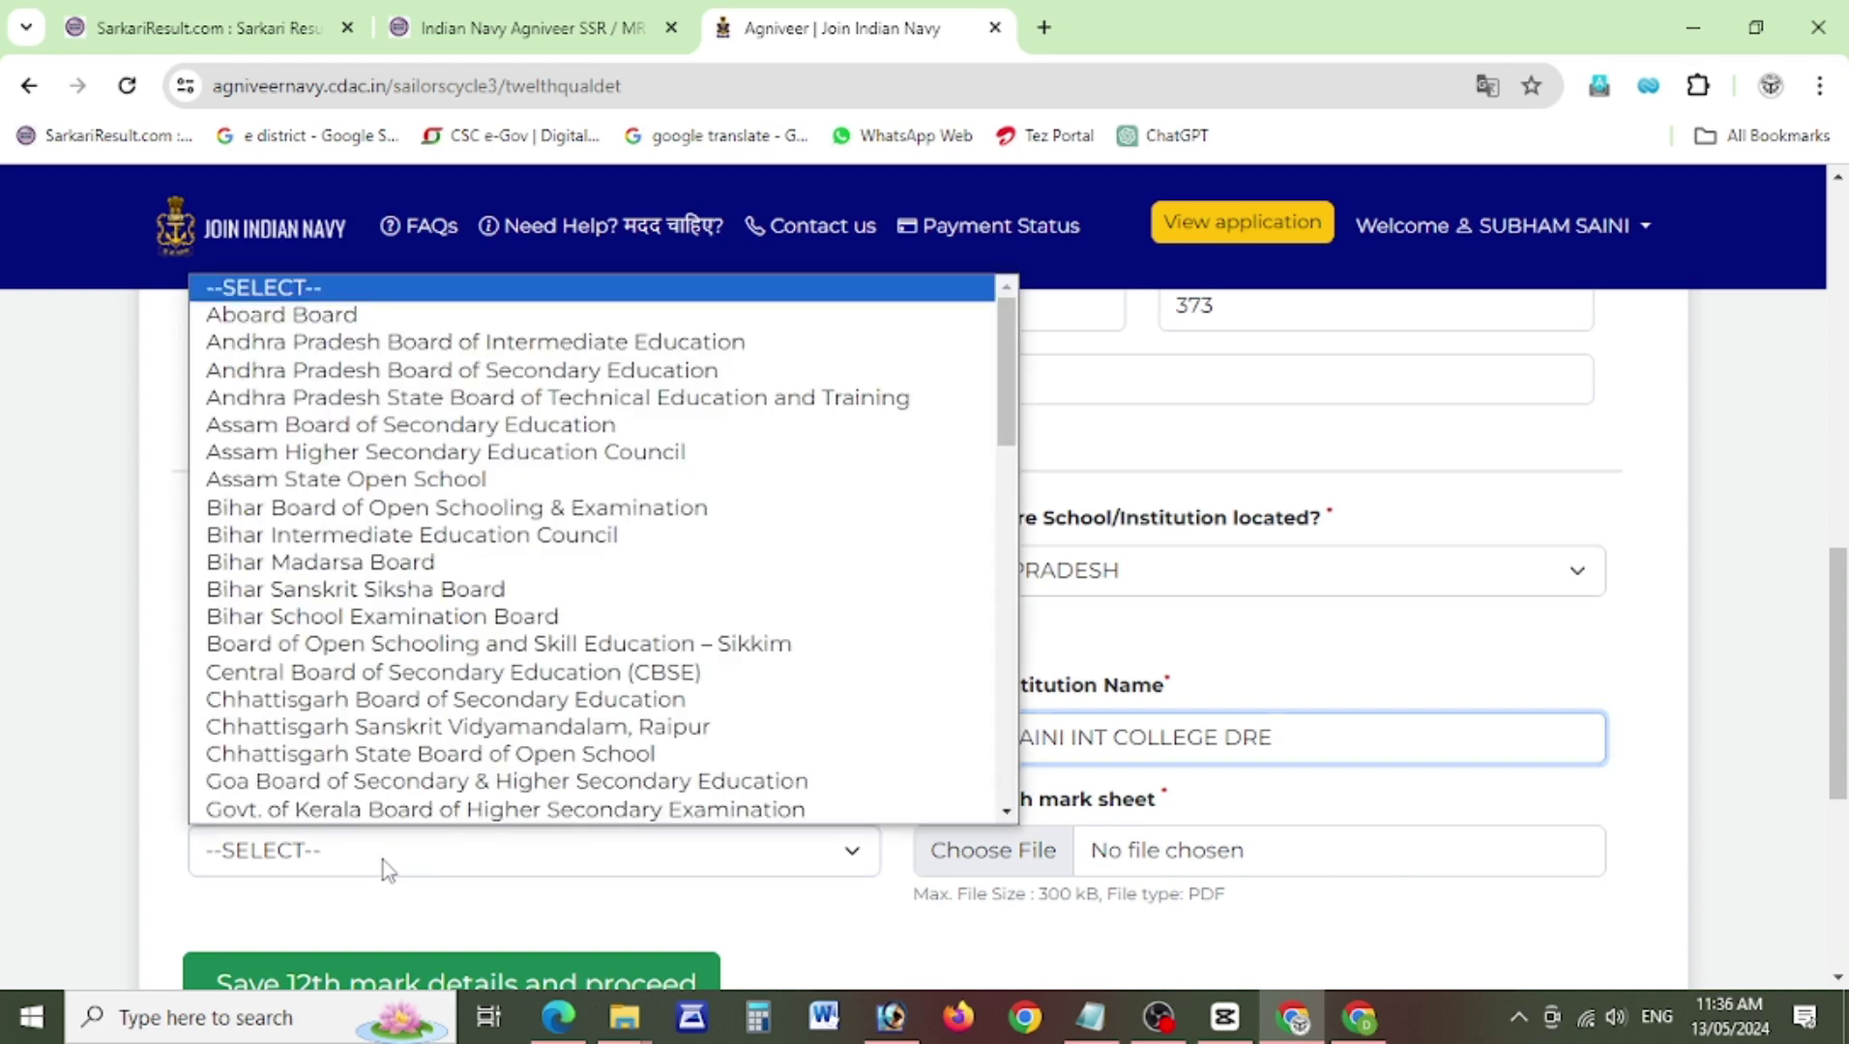
pyautogui.moveTo(1002, 388); pyautogui.dragTo(974, 785)
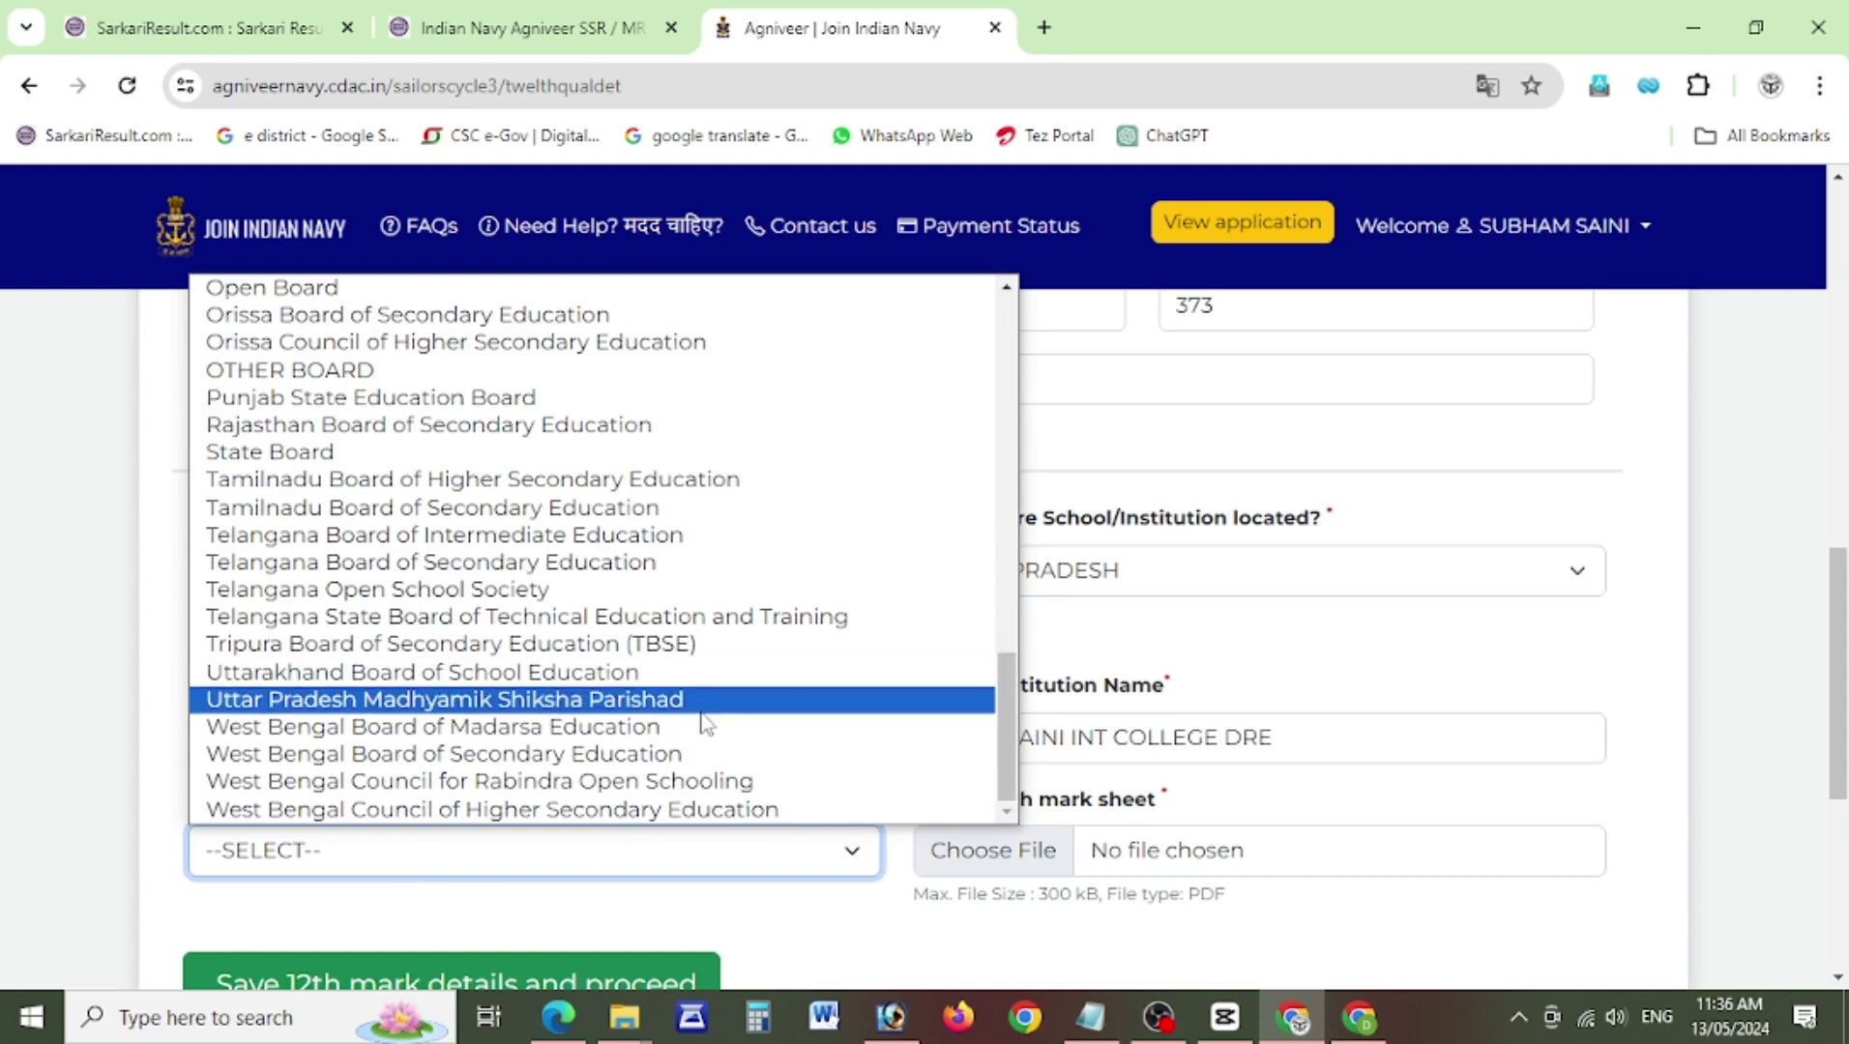
pyautogui.click(705, 704)
# Attach Consent-form.pdf as the 12th mark sheet and save the 12th details.
pyautogui.click(958, 871)
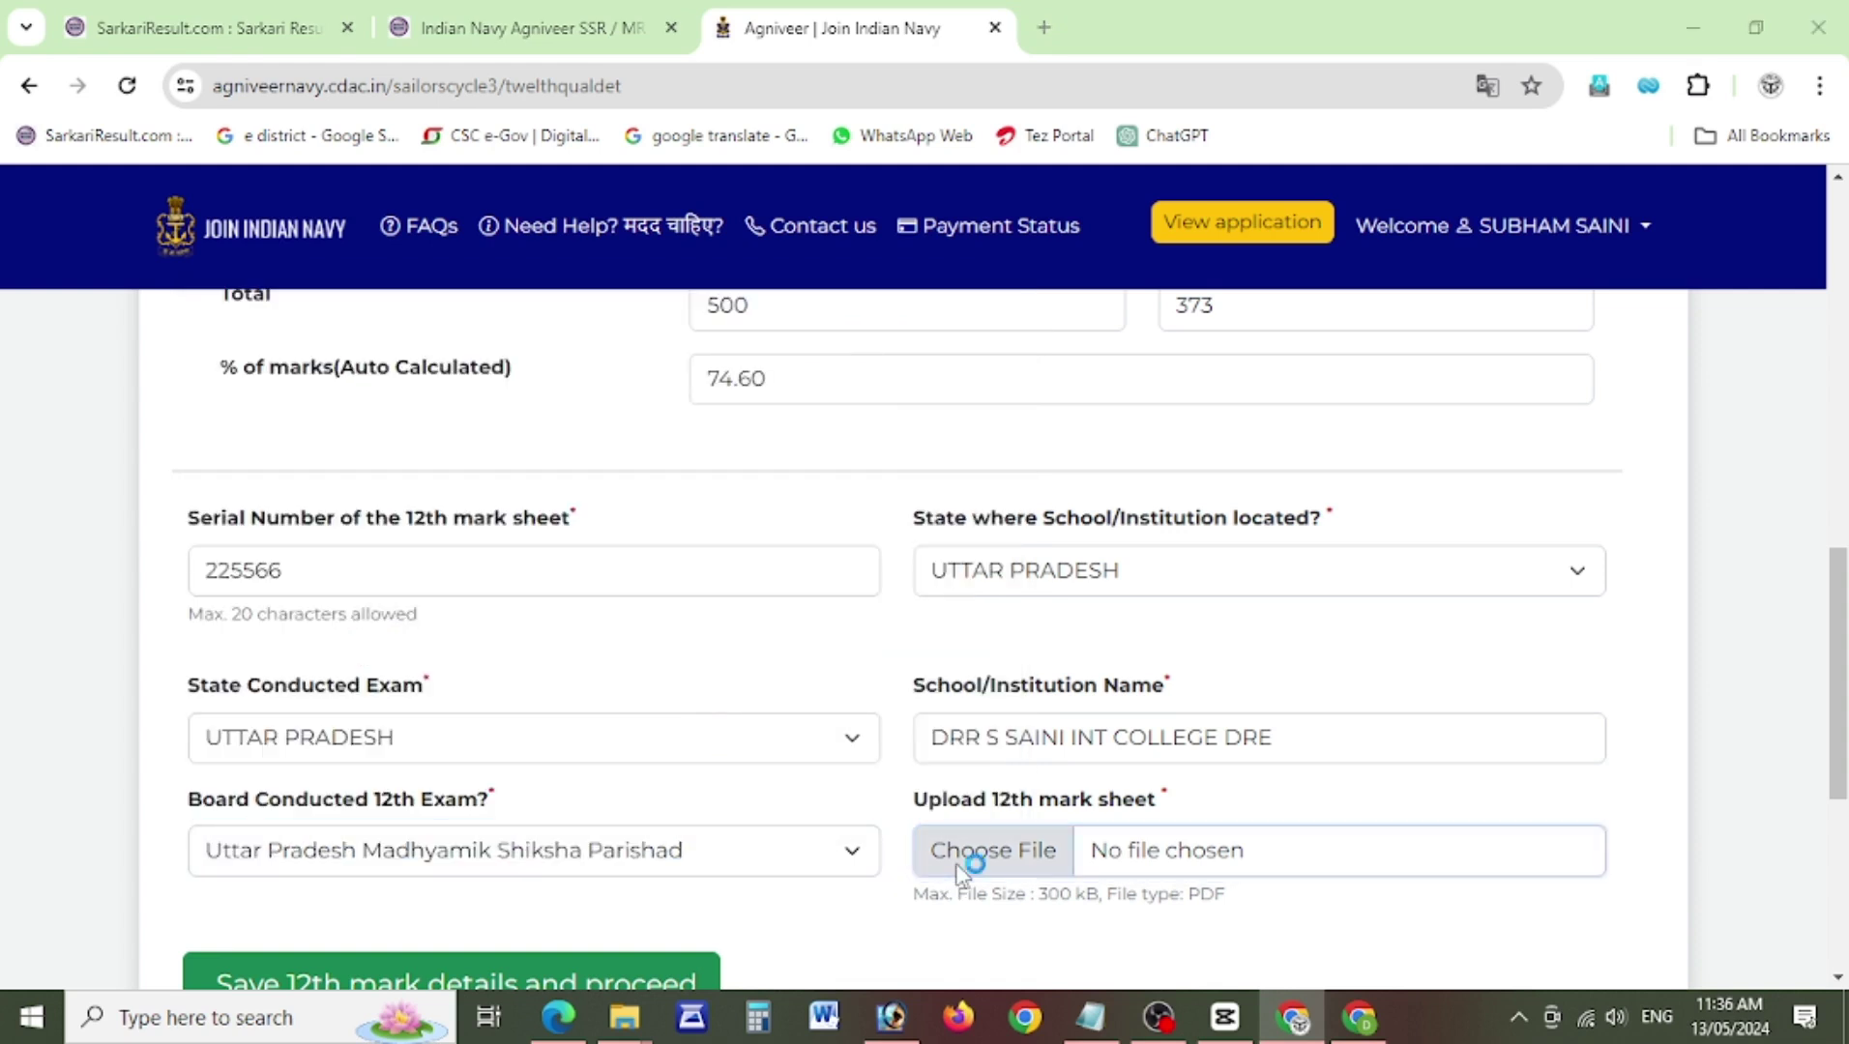
pyautogui.moveTo(1636, 324); pyautogui.dragTo(1601, 832)
pyautogui.doubleClick(1386, 721)
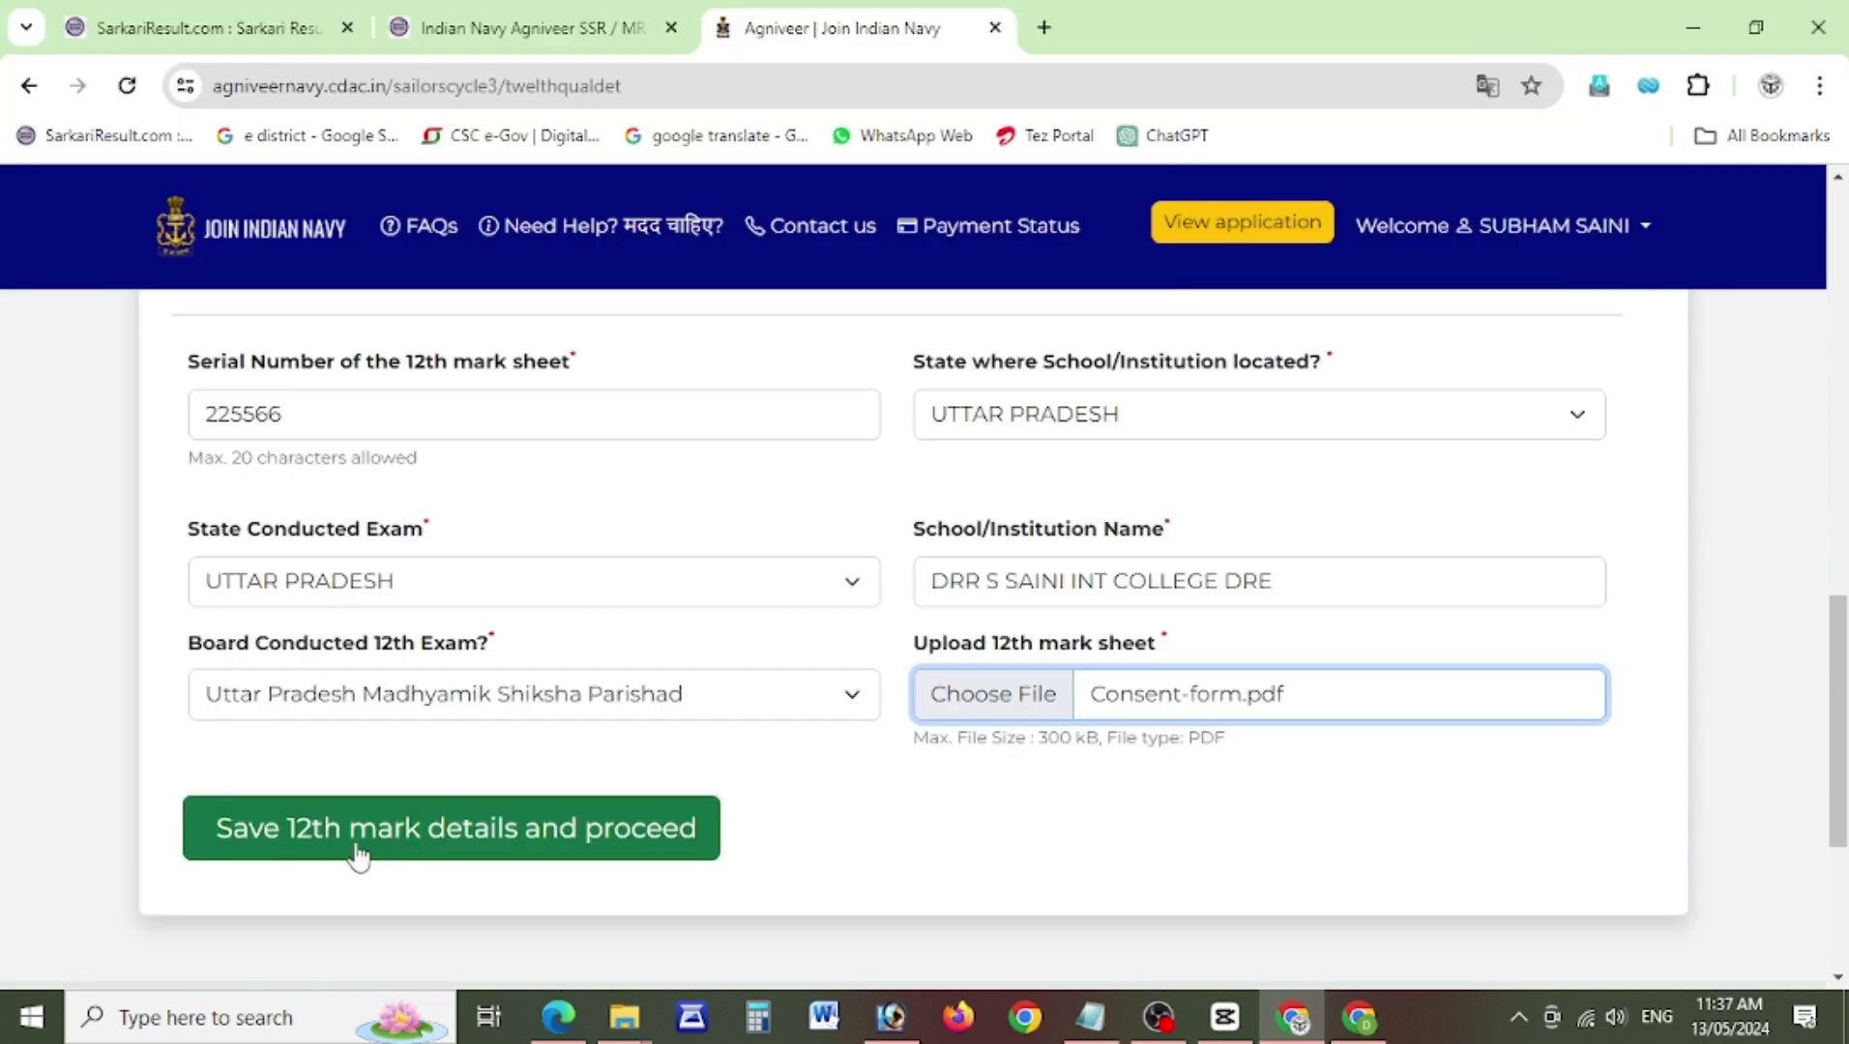
pyautogui.click(544, 846)
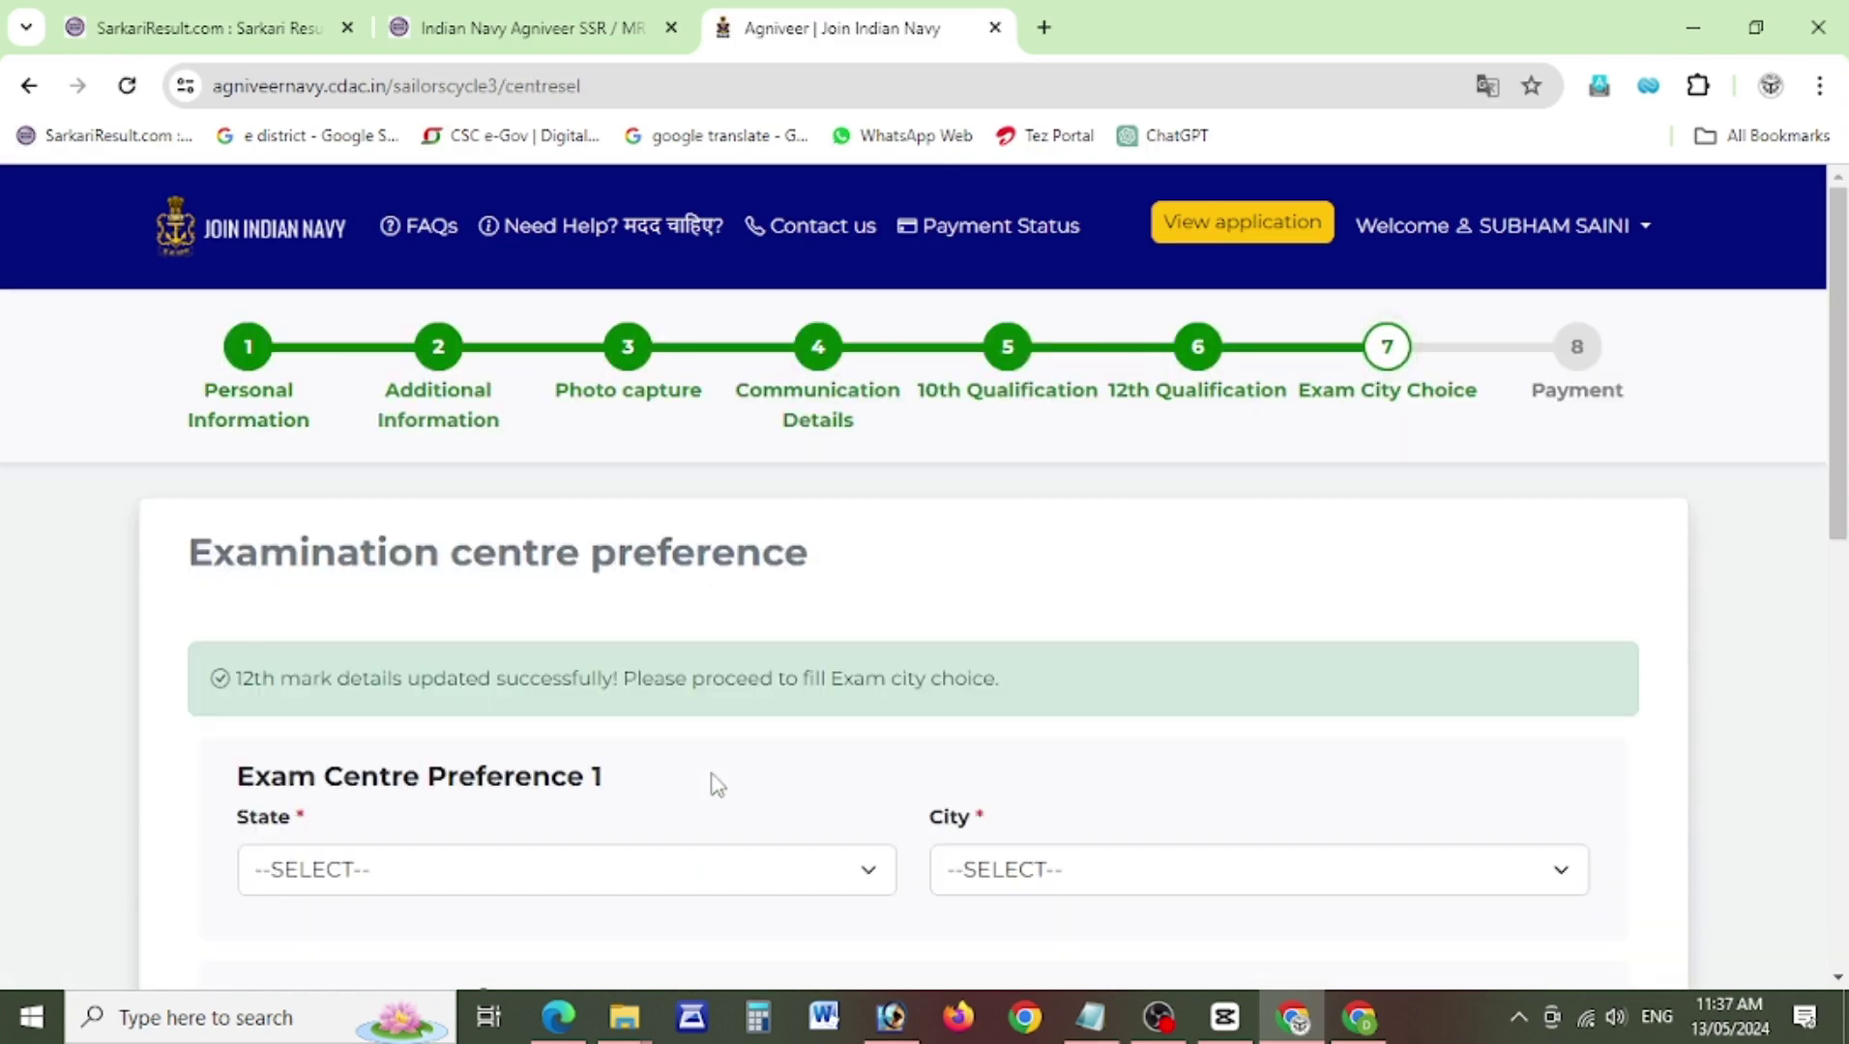
# Set exam centre preference 1 to UTTAR PRADESH, Meerut.
pyautogui.moveTo(257, 681); pyautogui.dragTo(712, 681)
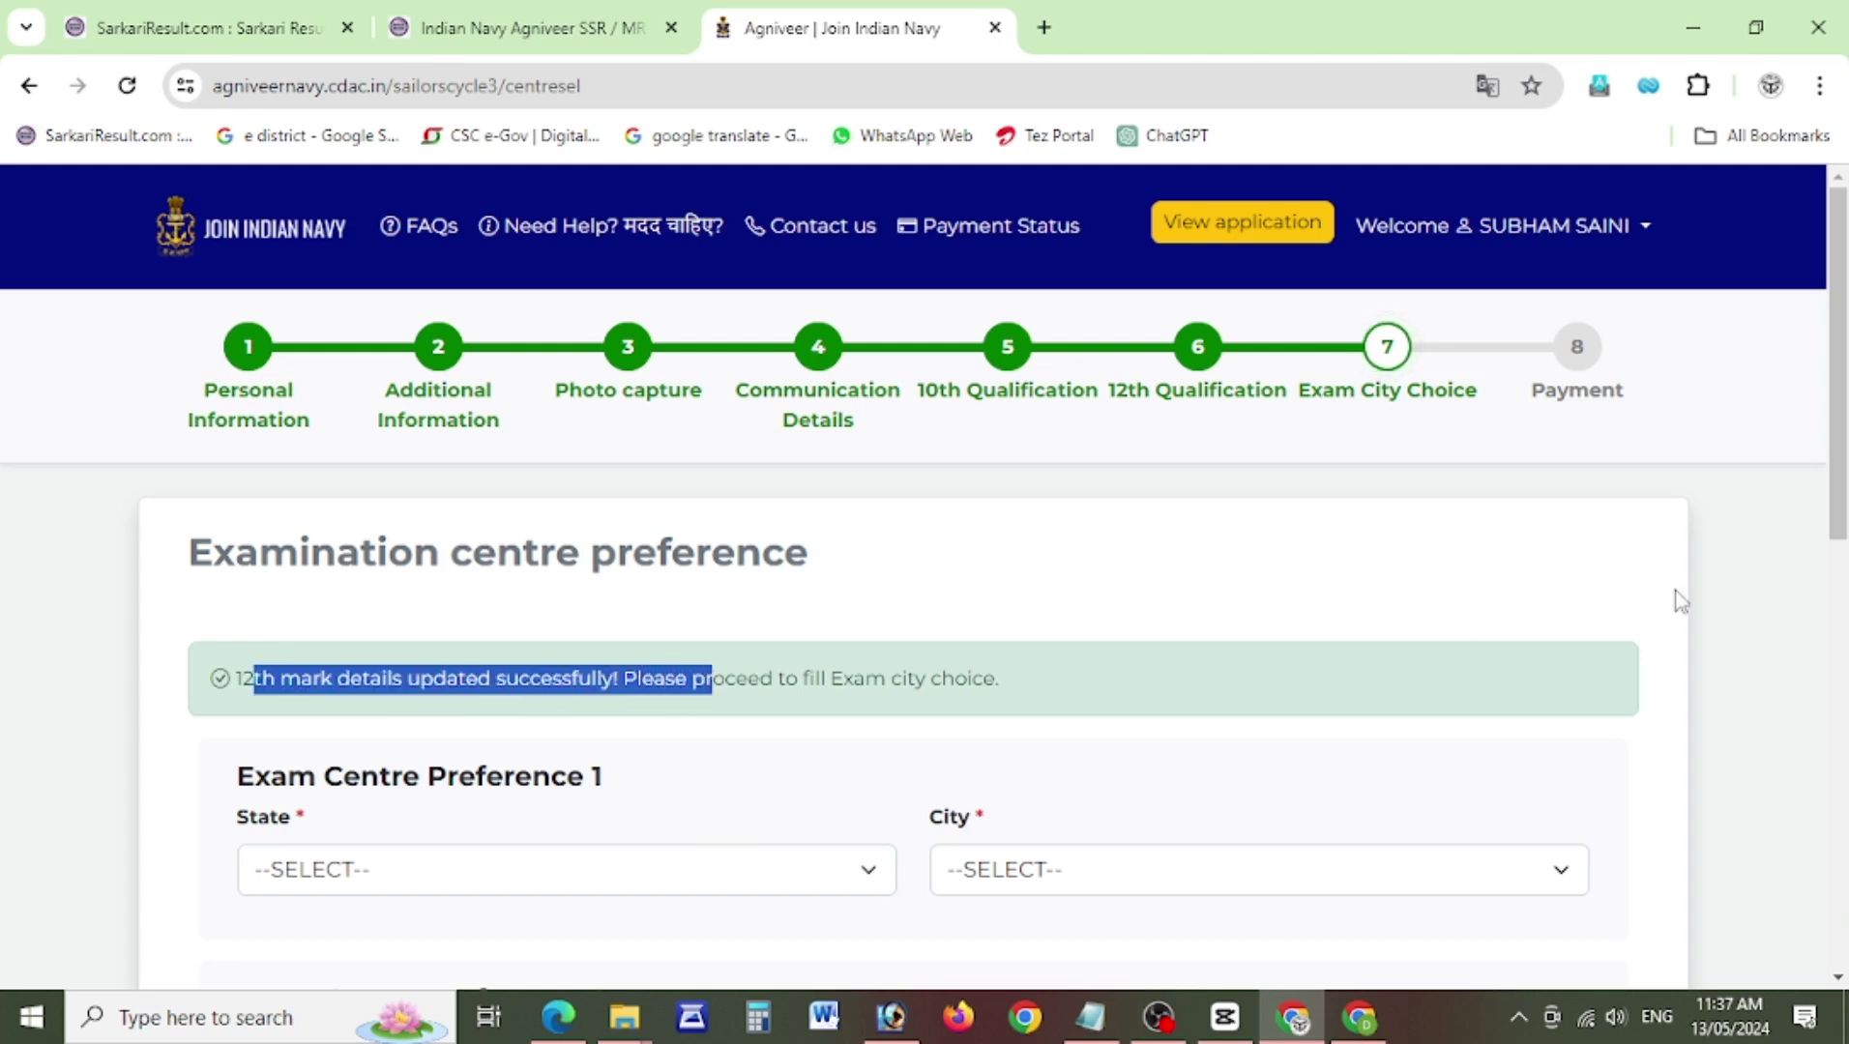
pyautogui.moveTo(1838, 408); pyautogui.dragTo(1843, 542)
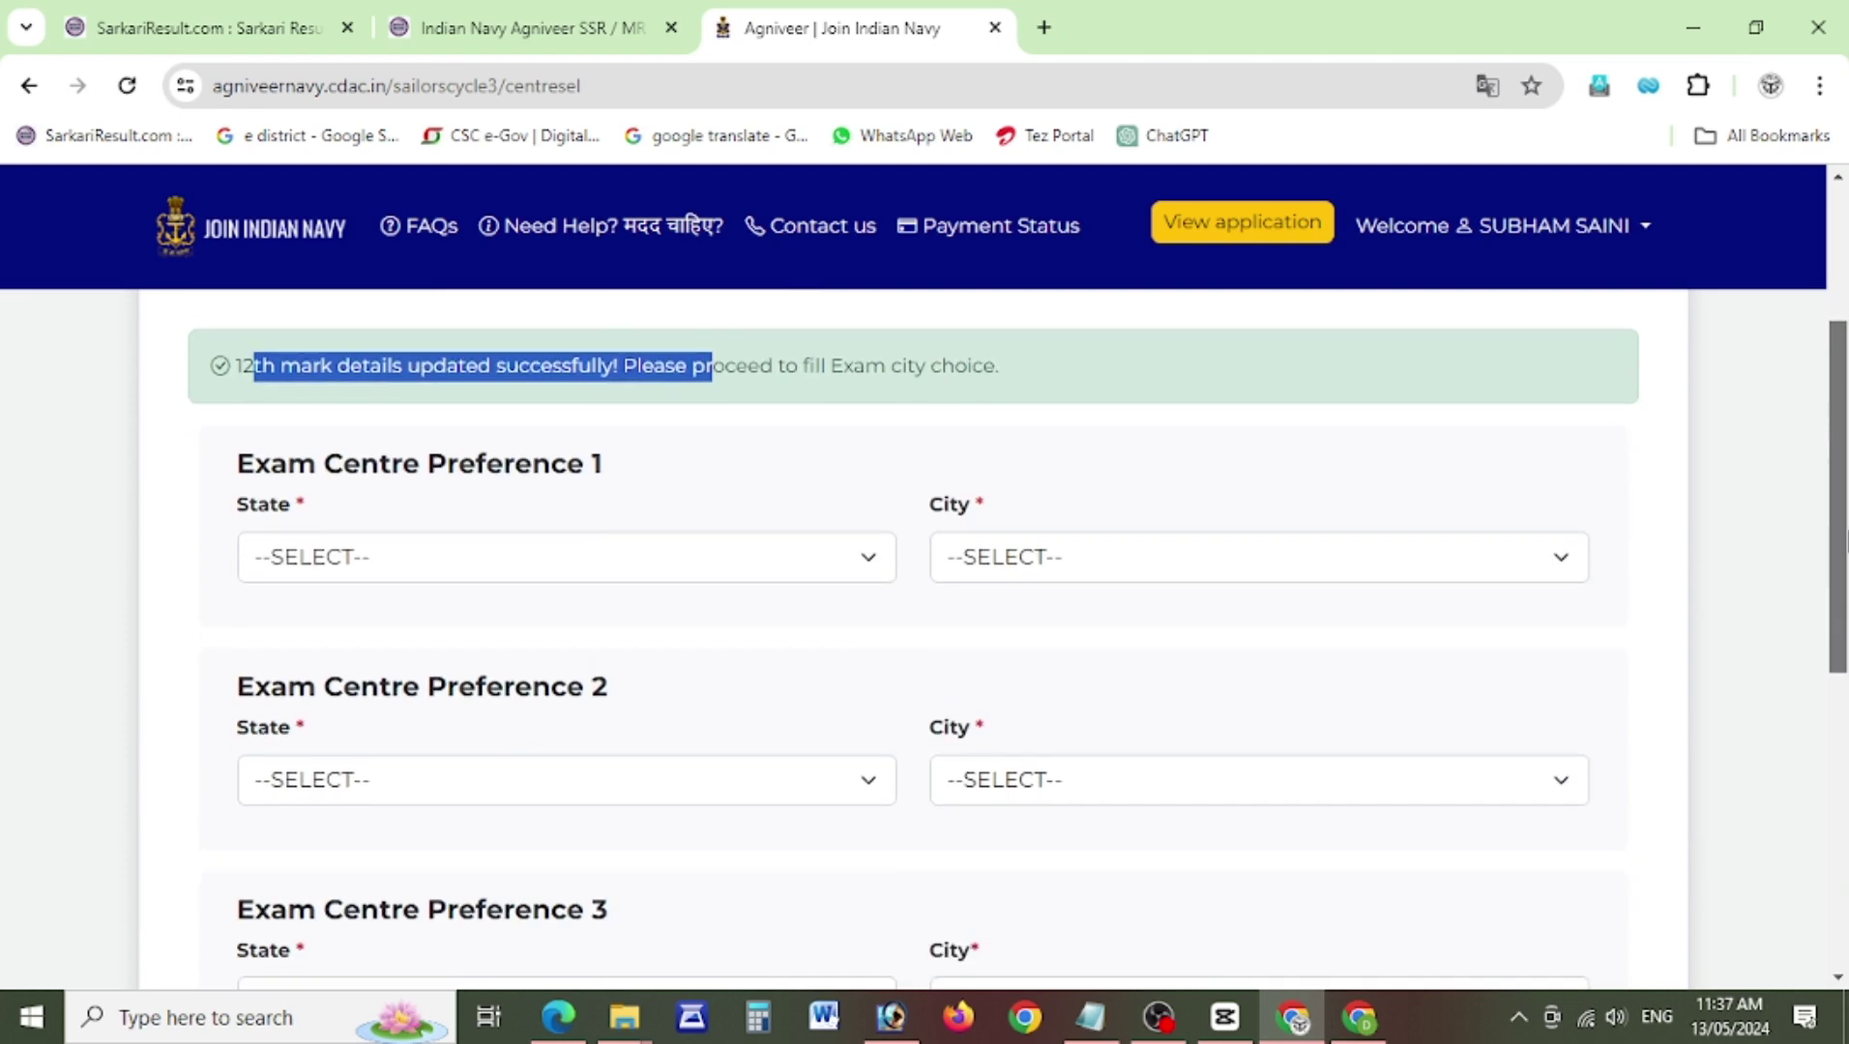
pyautogui.click(530, 579)
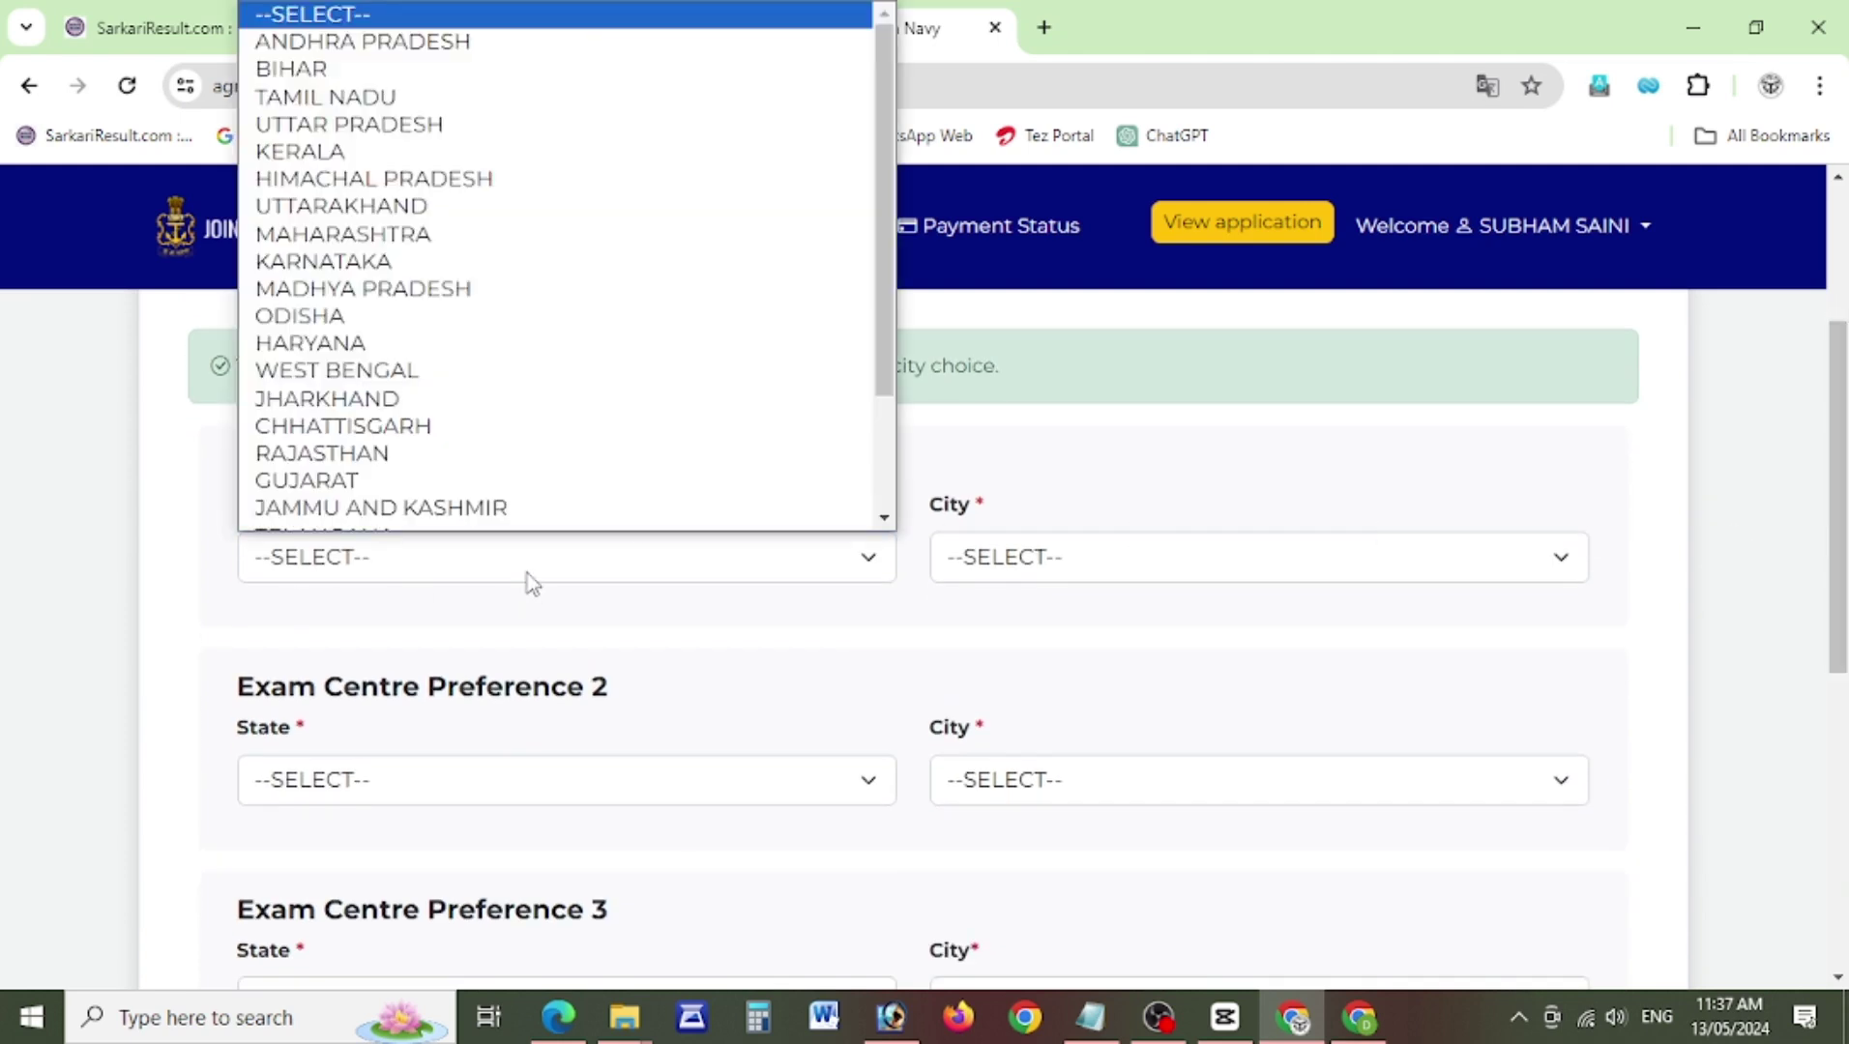
pyautogui.press('u')
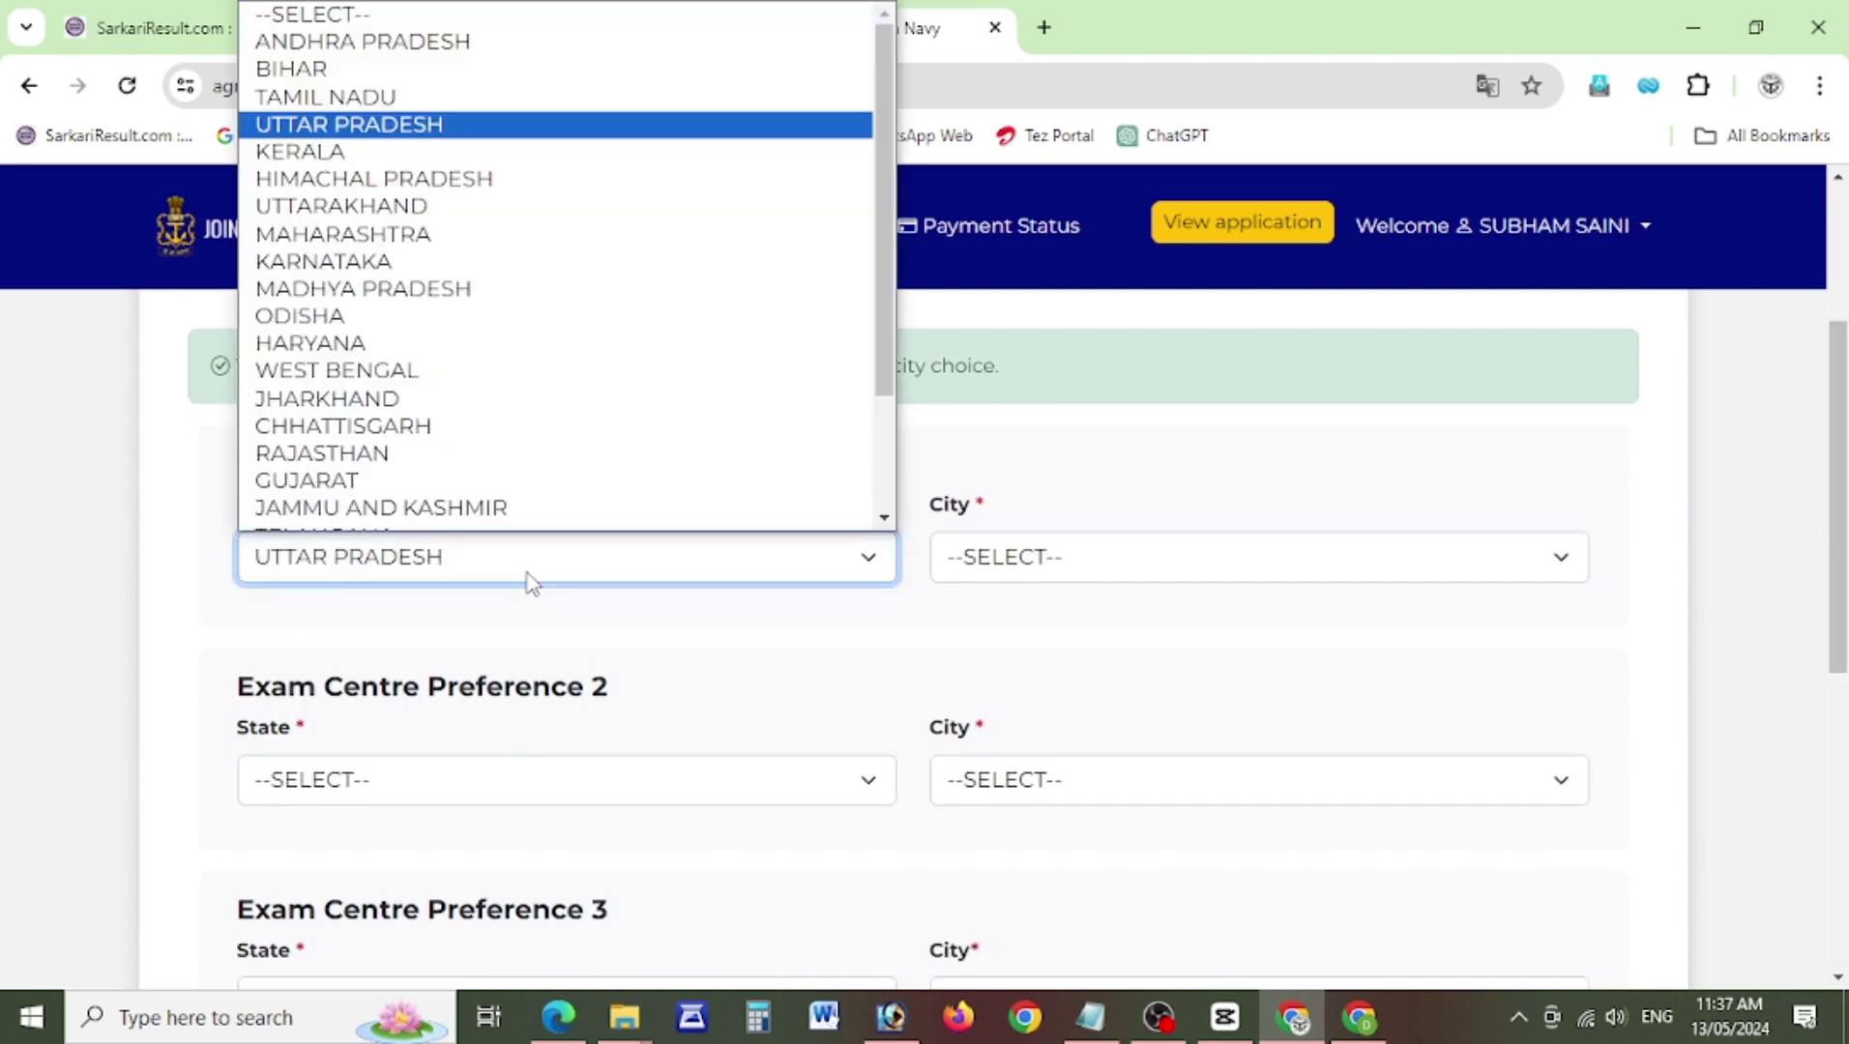
pyautogui.press('Return')
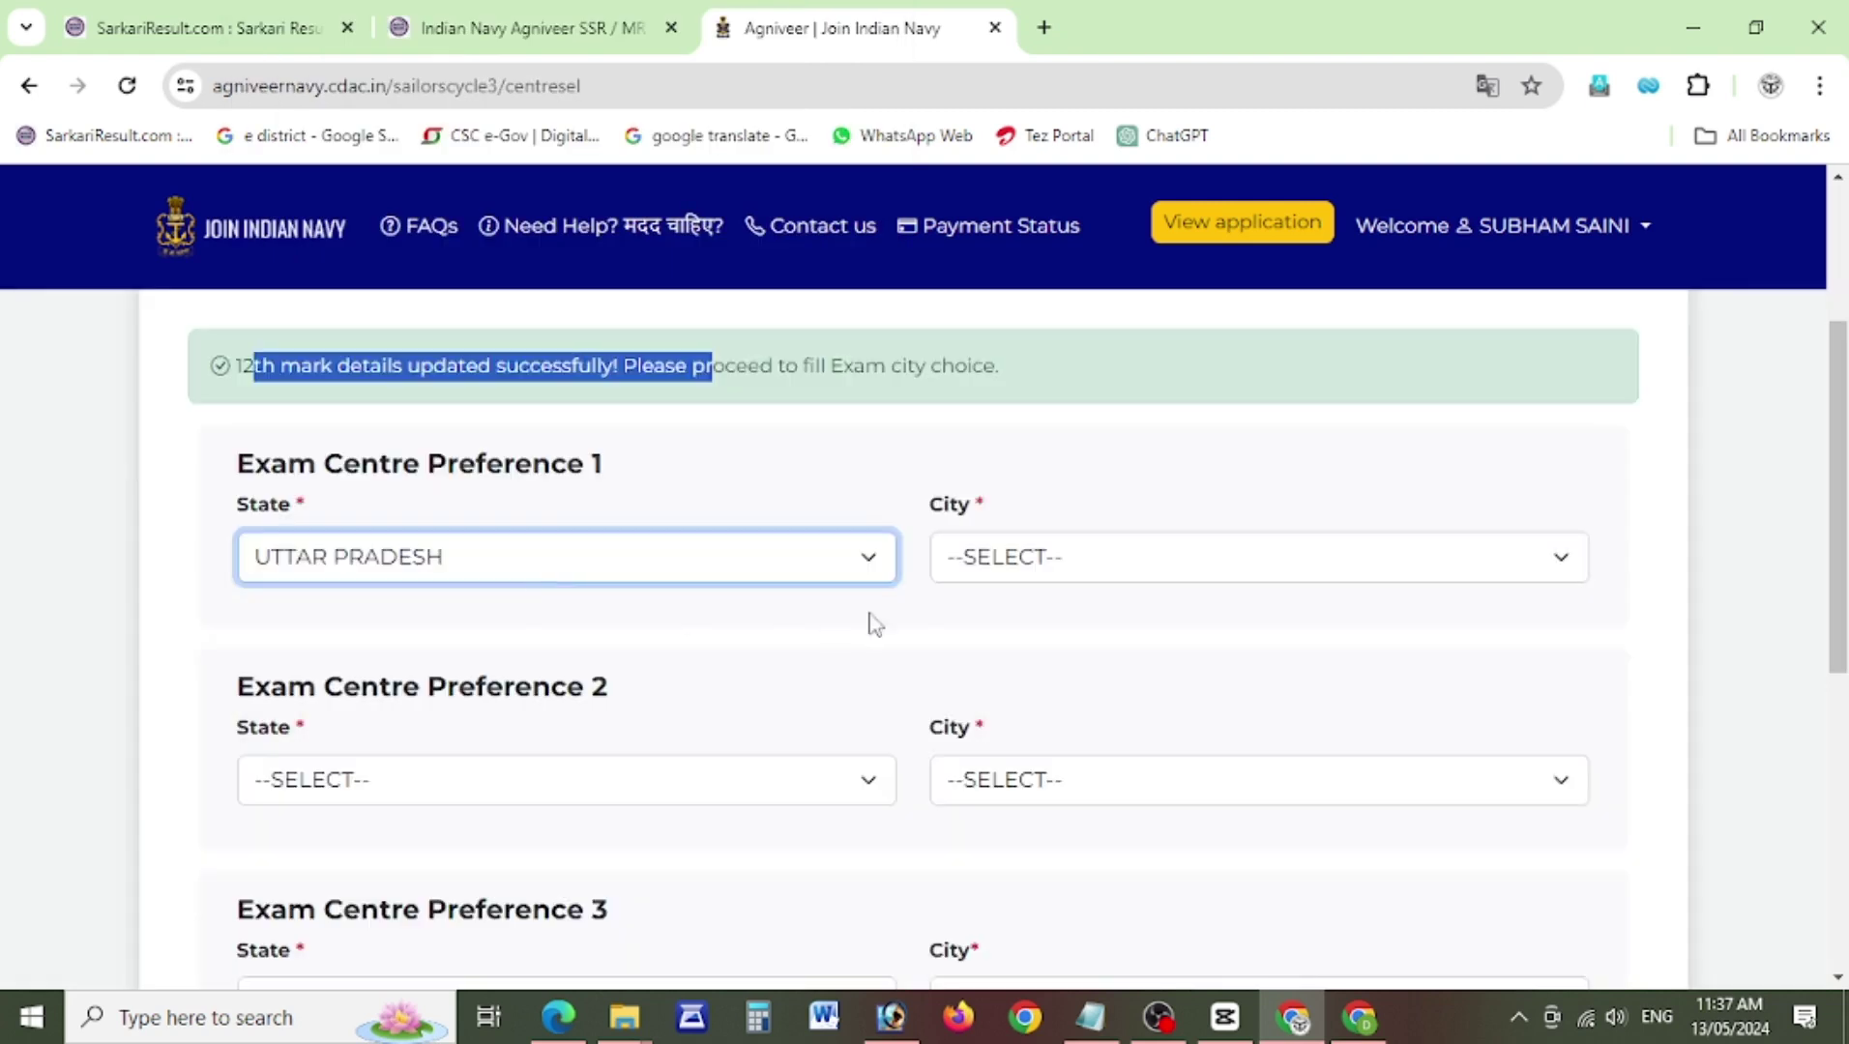
pyautogui.click(1018, 568)
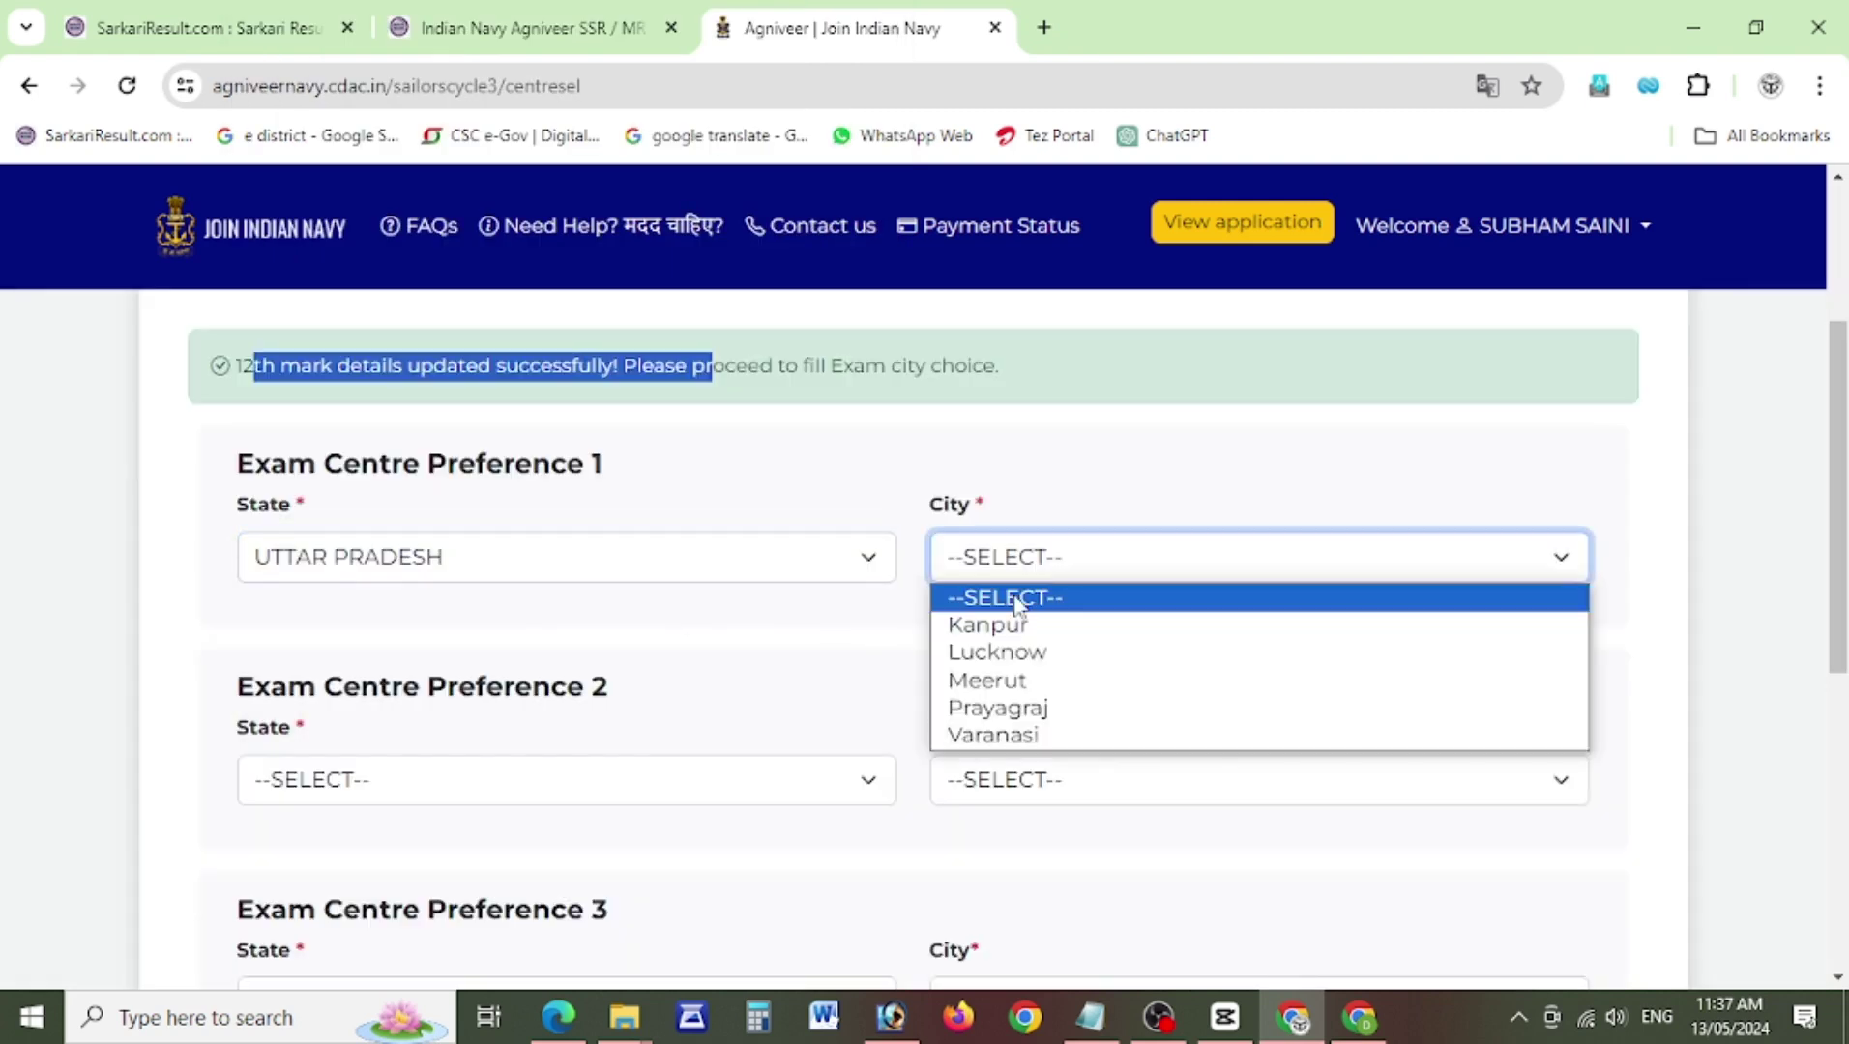
pyautogui.click(1021, 683)
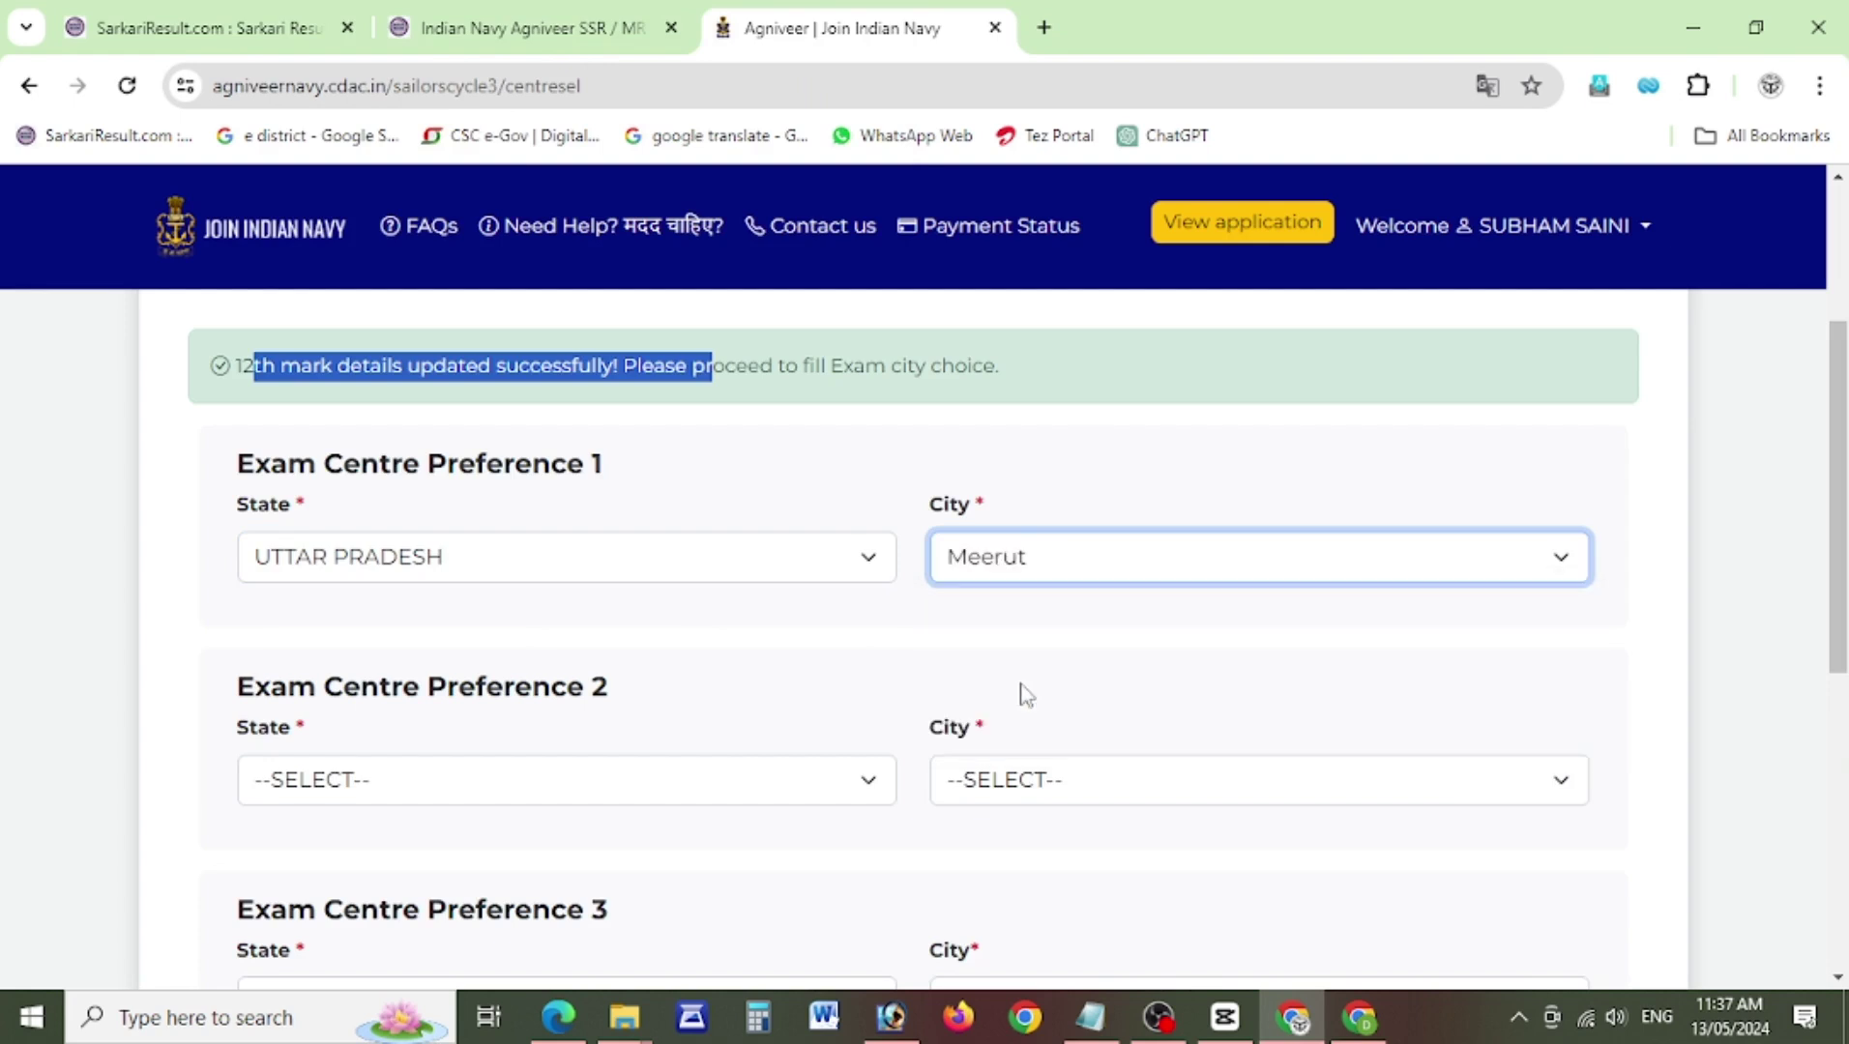
# Set preference 2 to UTTARAKHAND, Haldwani and preference 3 to RAJASTHAN, Jaipur, then save and confirm.
pyautogui.click(520, 790)
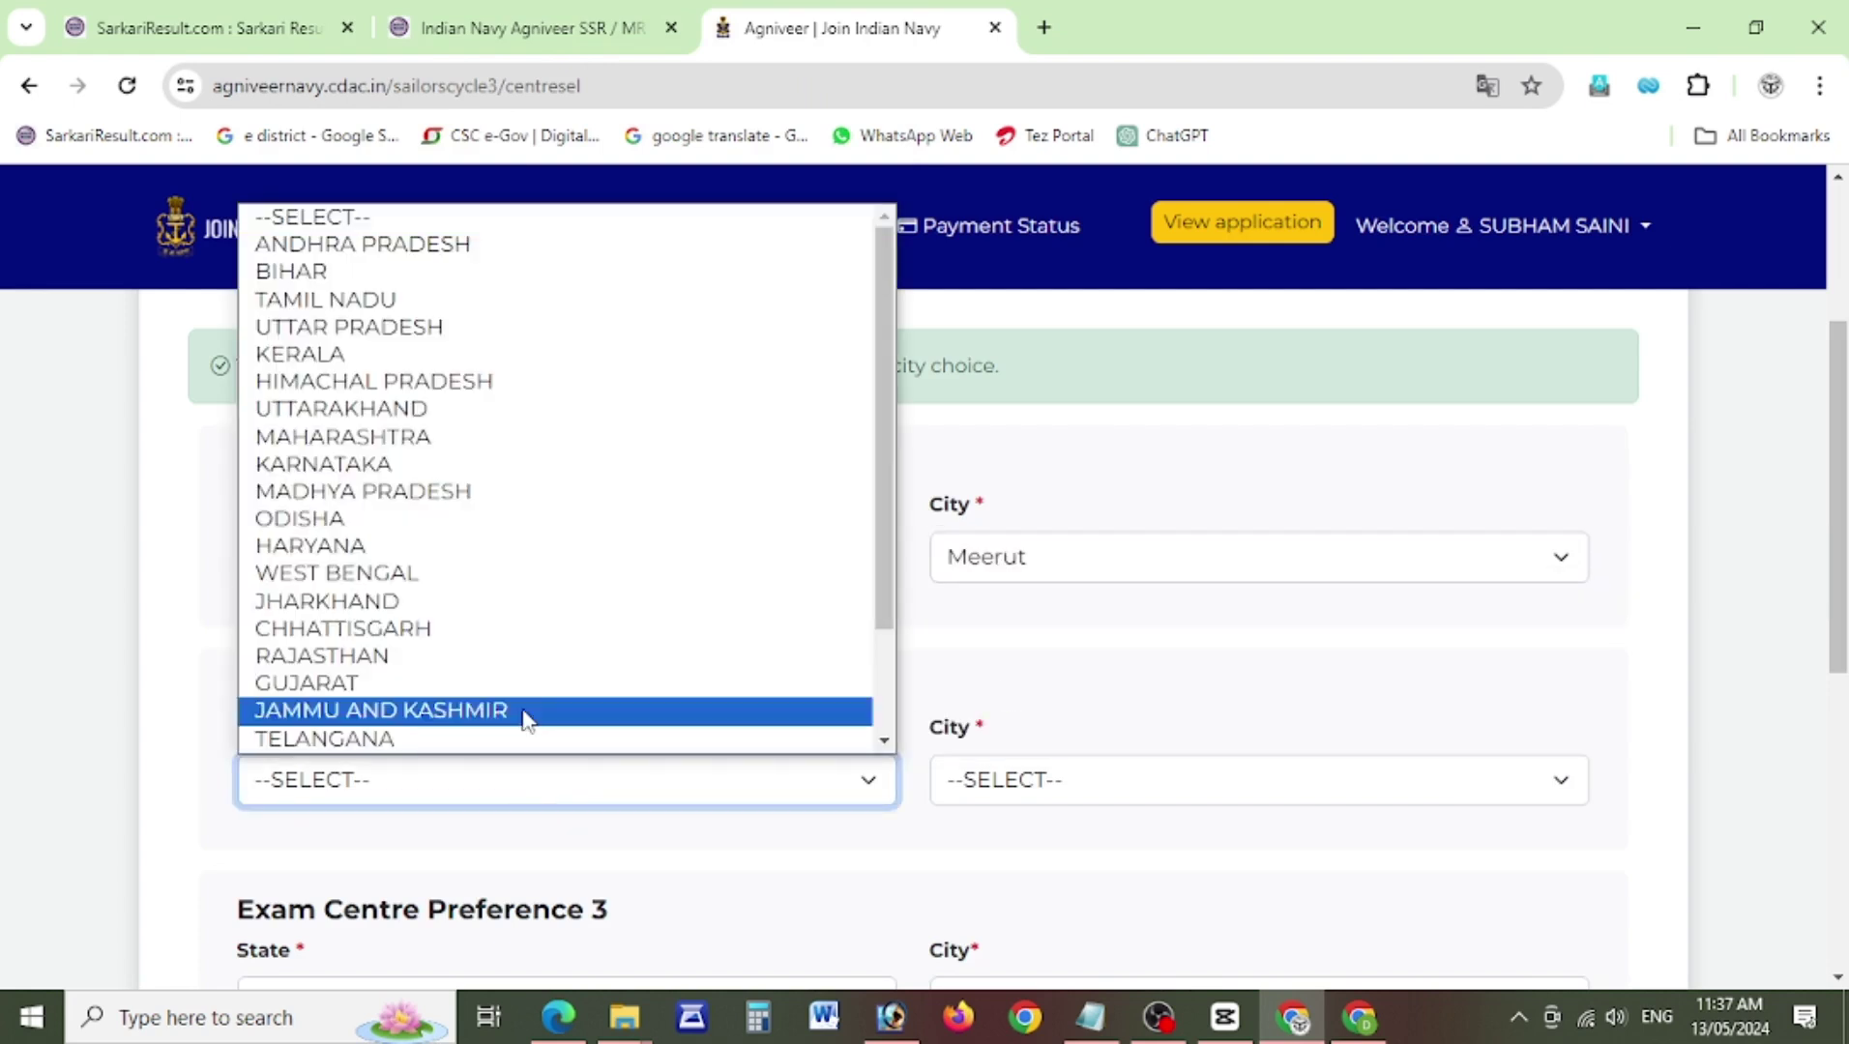
pyautogui.click(883, 717)
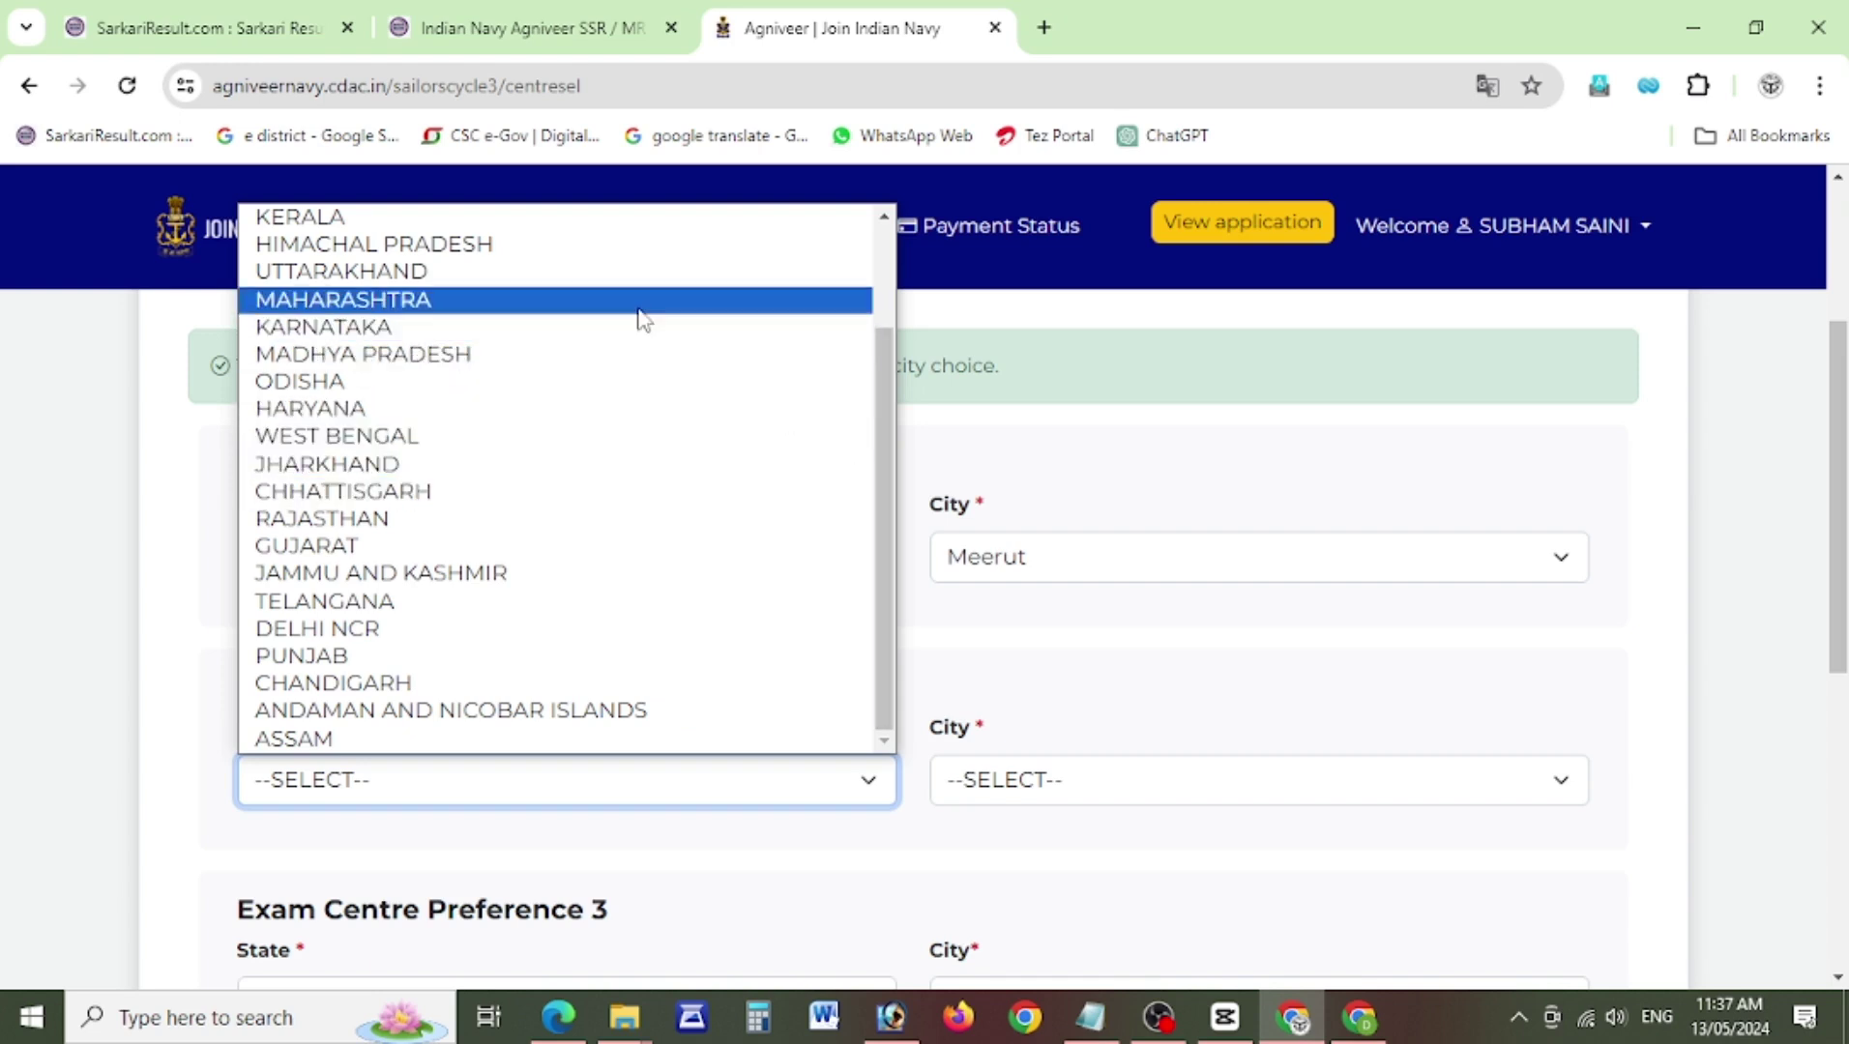
pyautogui.click(640, 273)
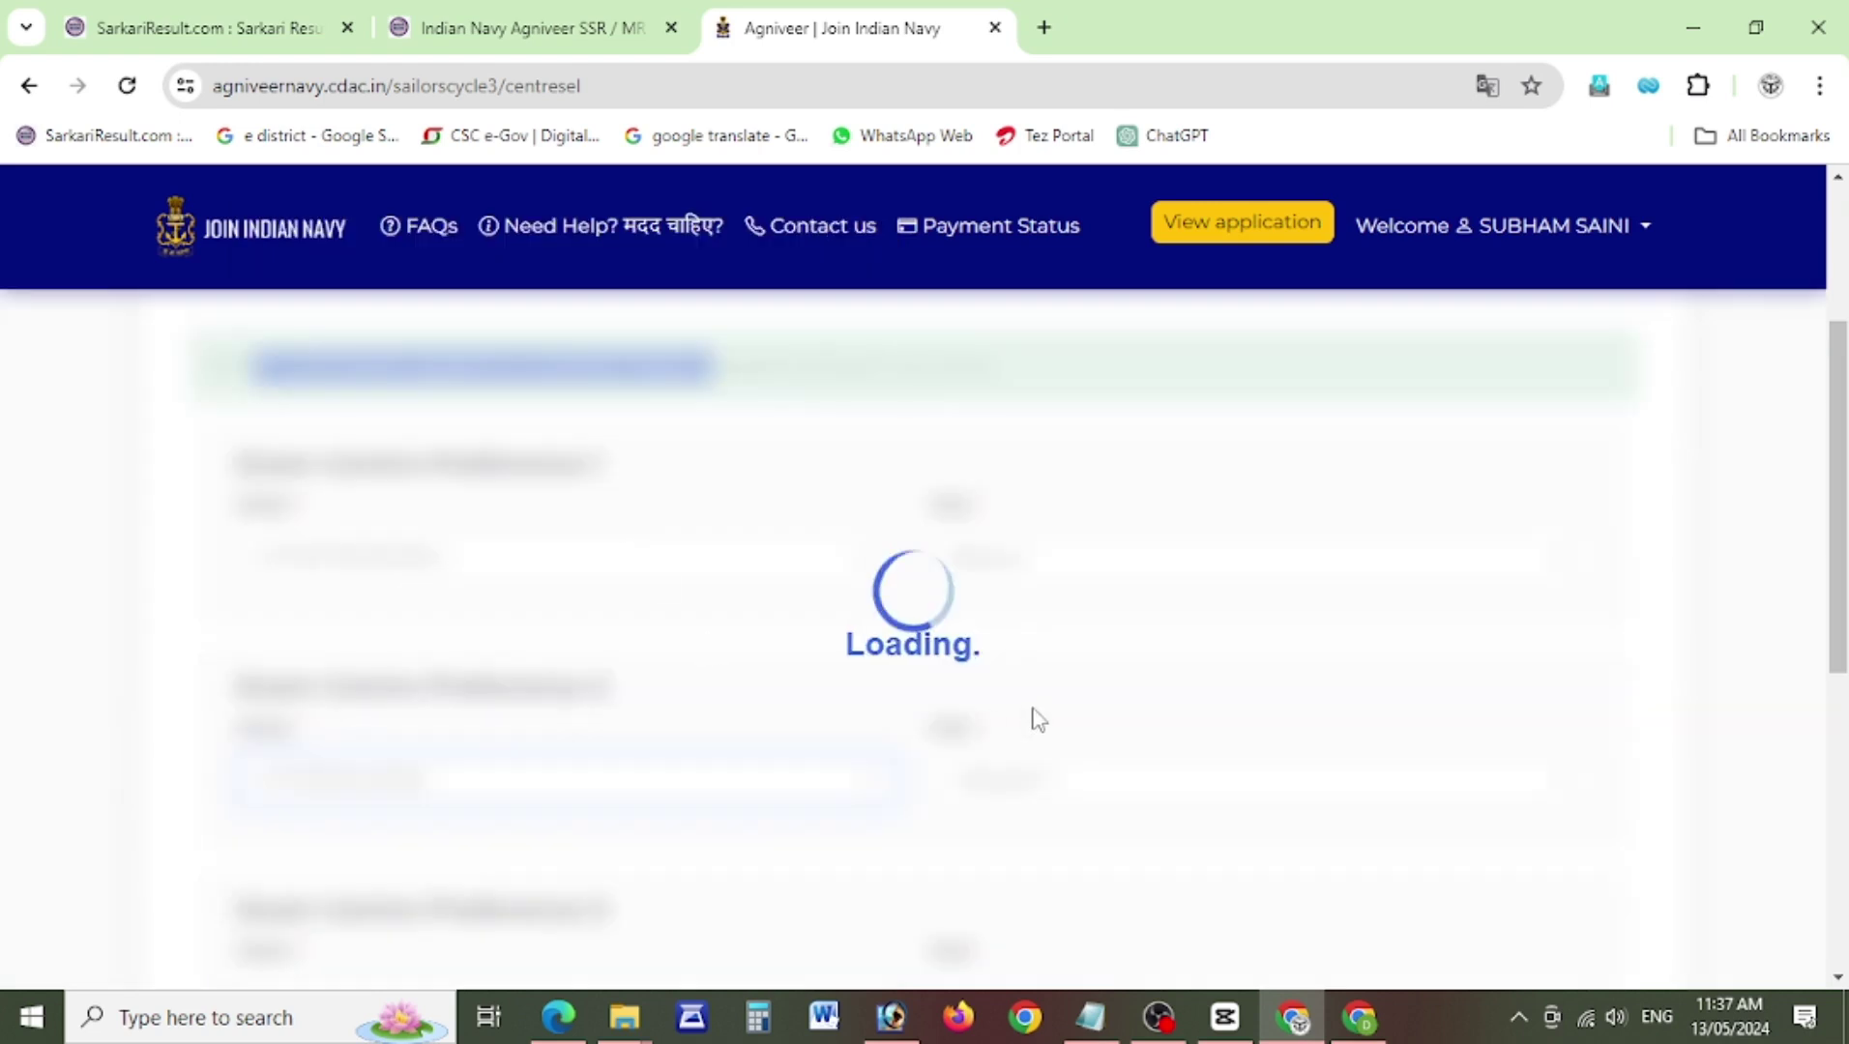
pyautogui.click(1048, 780)
pyautogui.click(1041, 847)
pyautogui.scroll(-3, 1064, 832)
pyautogui.click(495, 657)
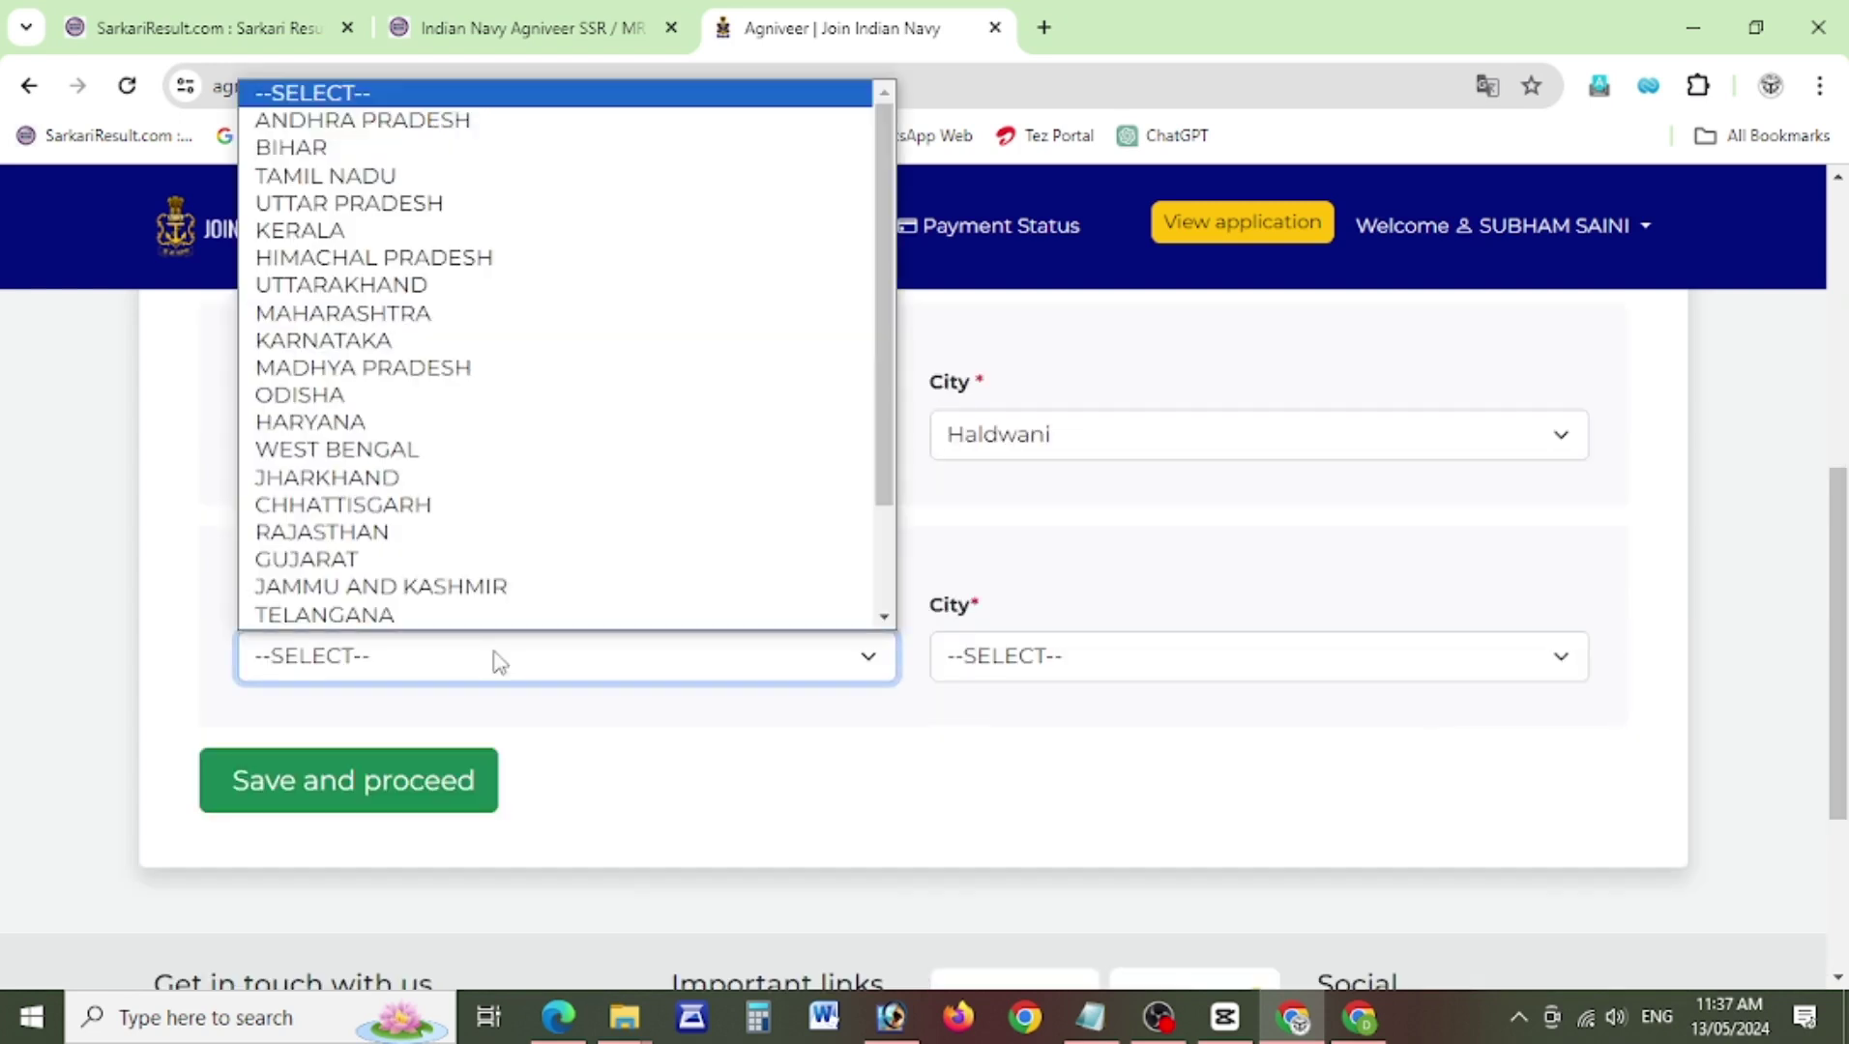
pyautogui.click(596, 534)
pyautogui.click(1056, 675)
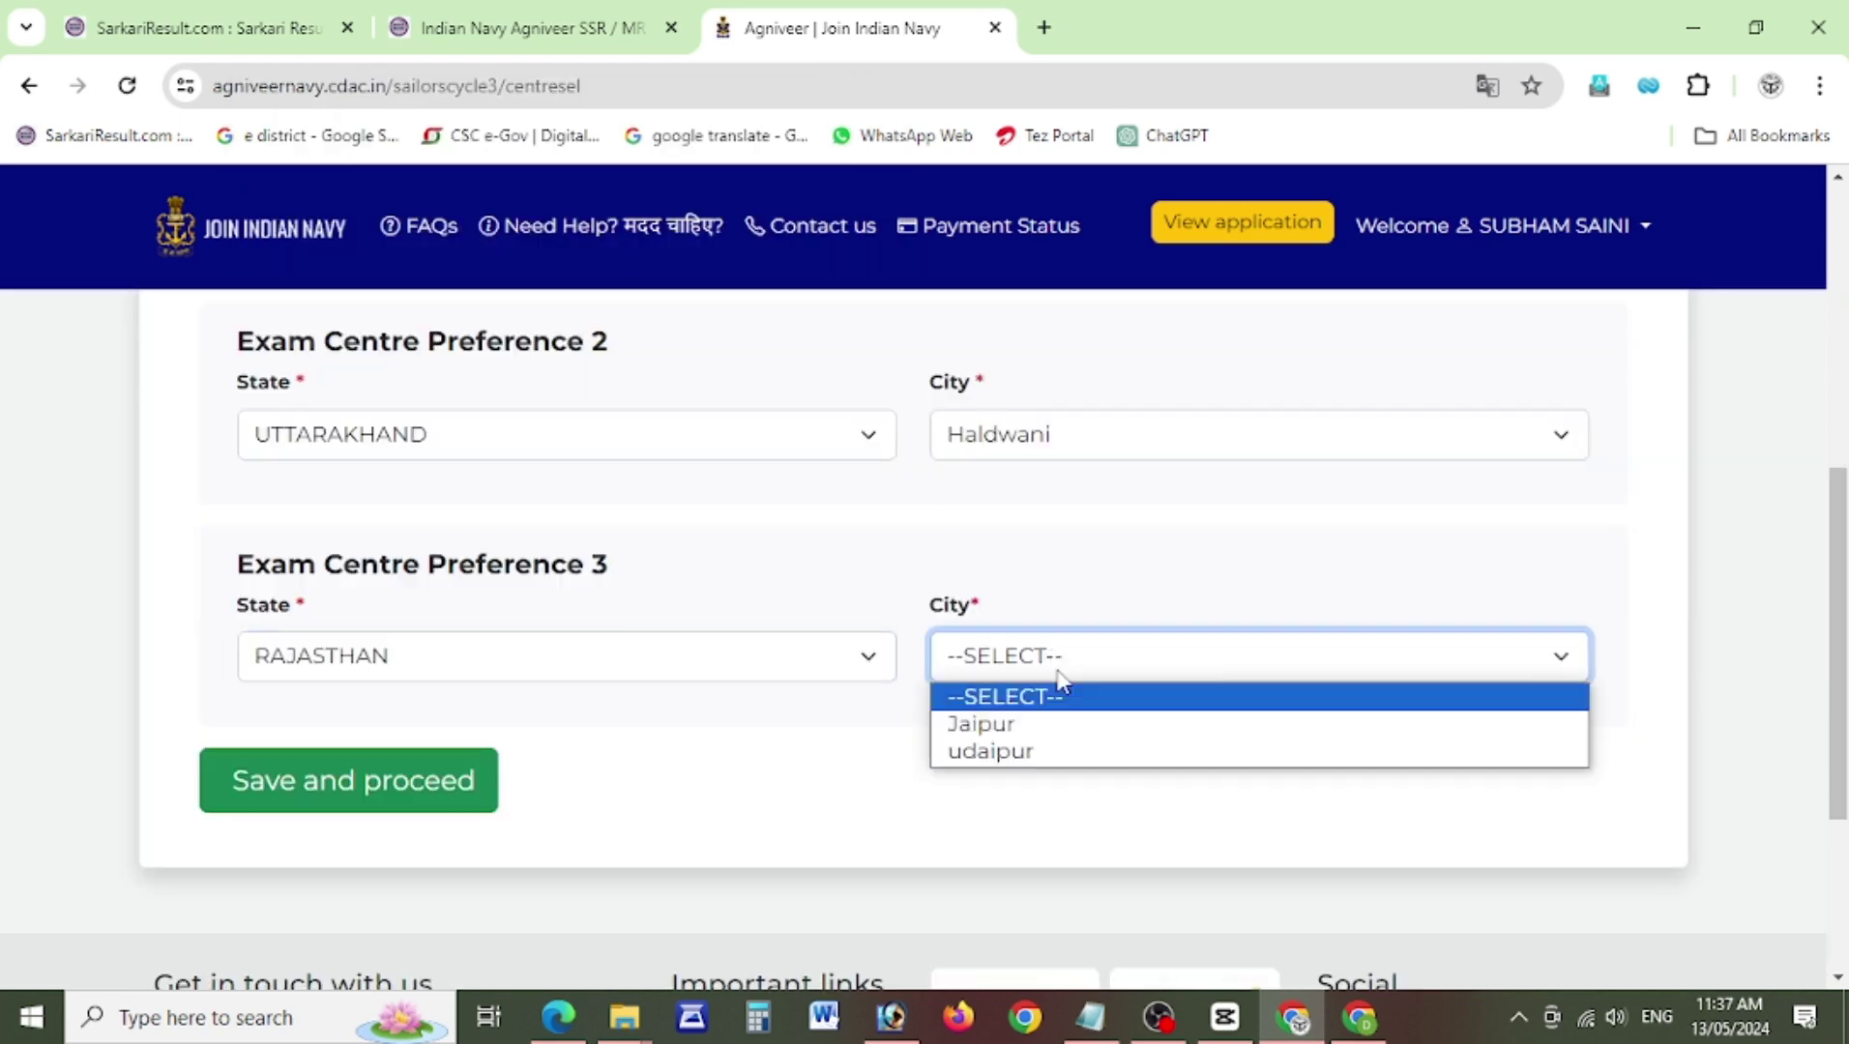
pyautogui.click(1061, 725)
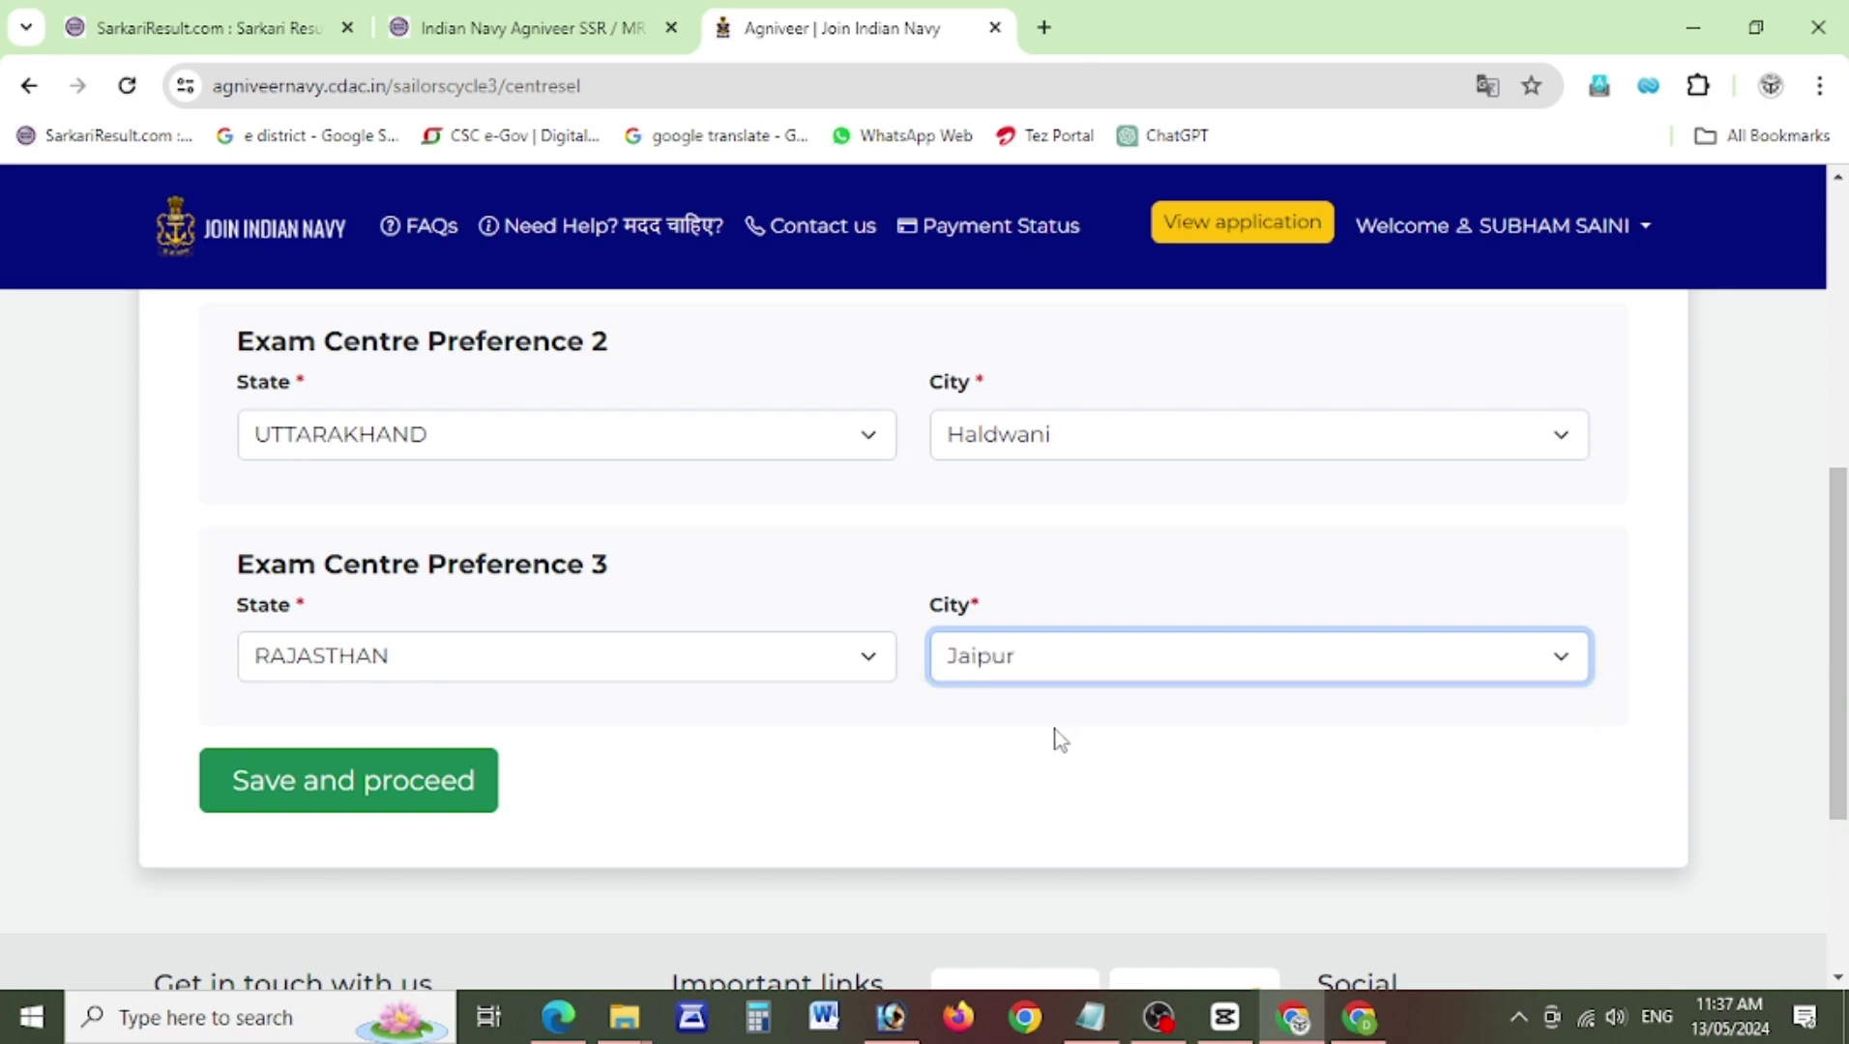
pyautogui.click(322, 800)
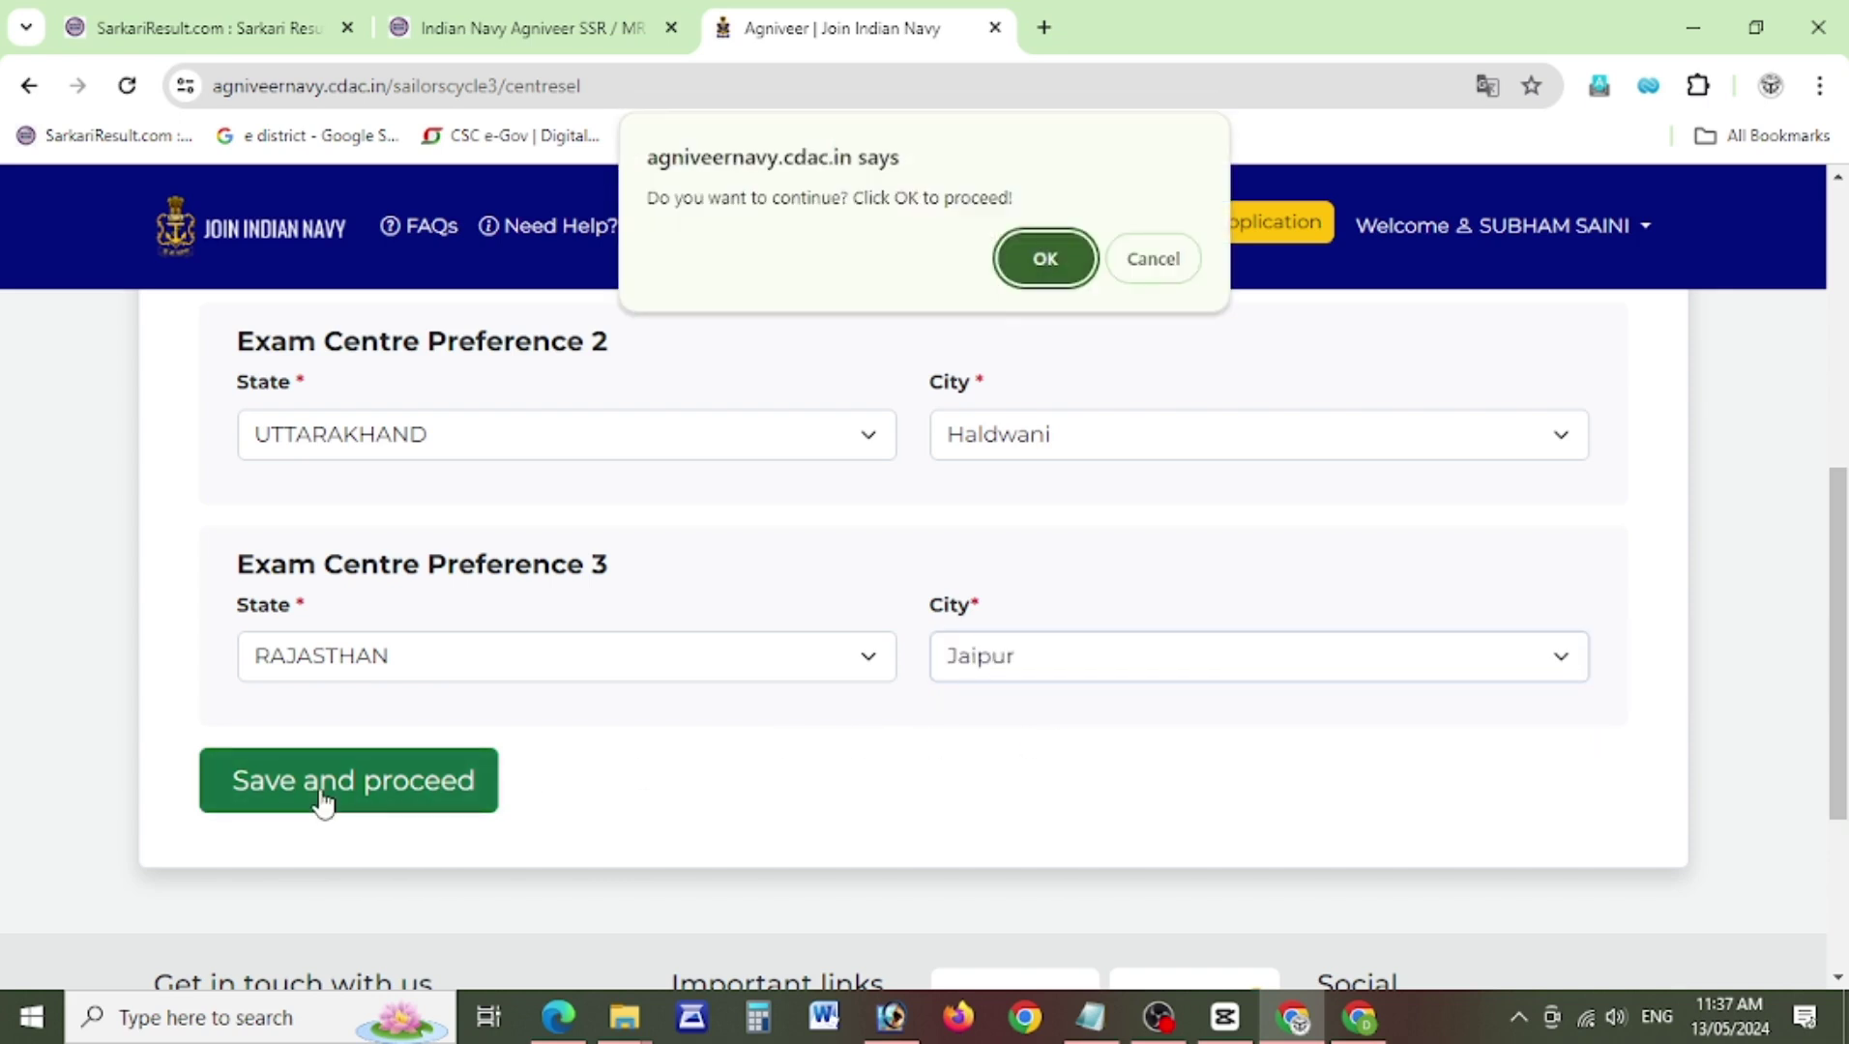
pyautogui.click(1042, 259)
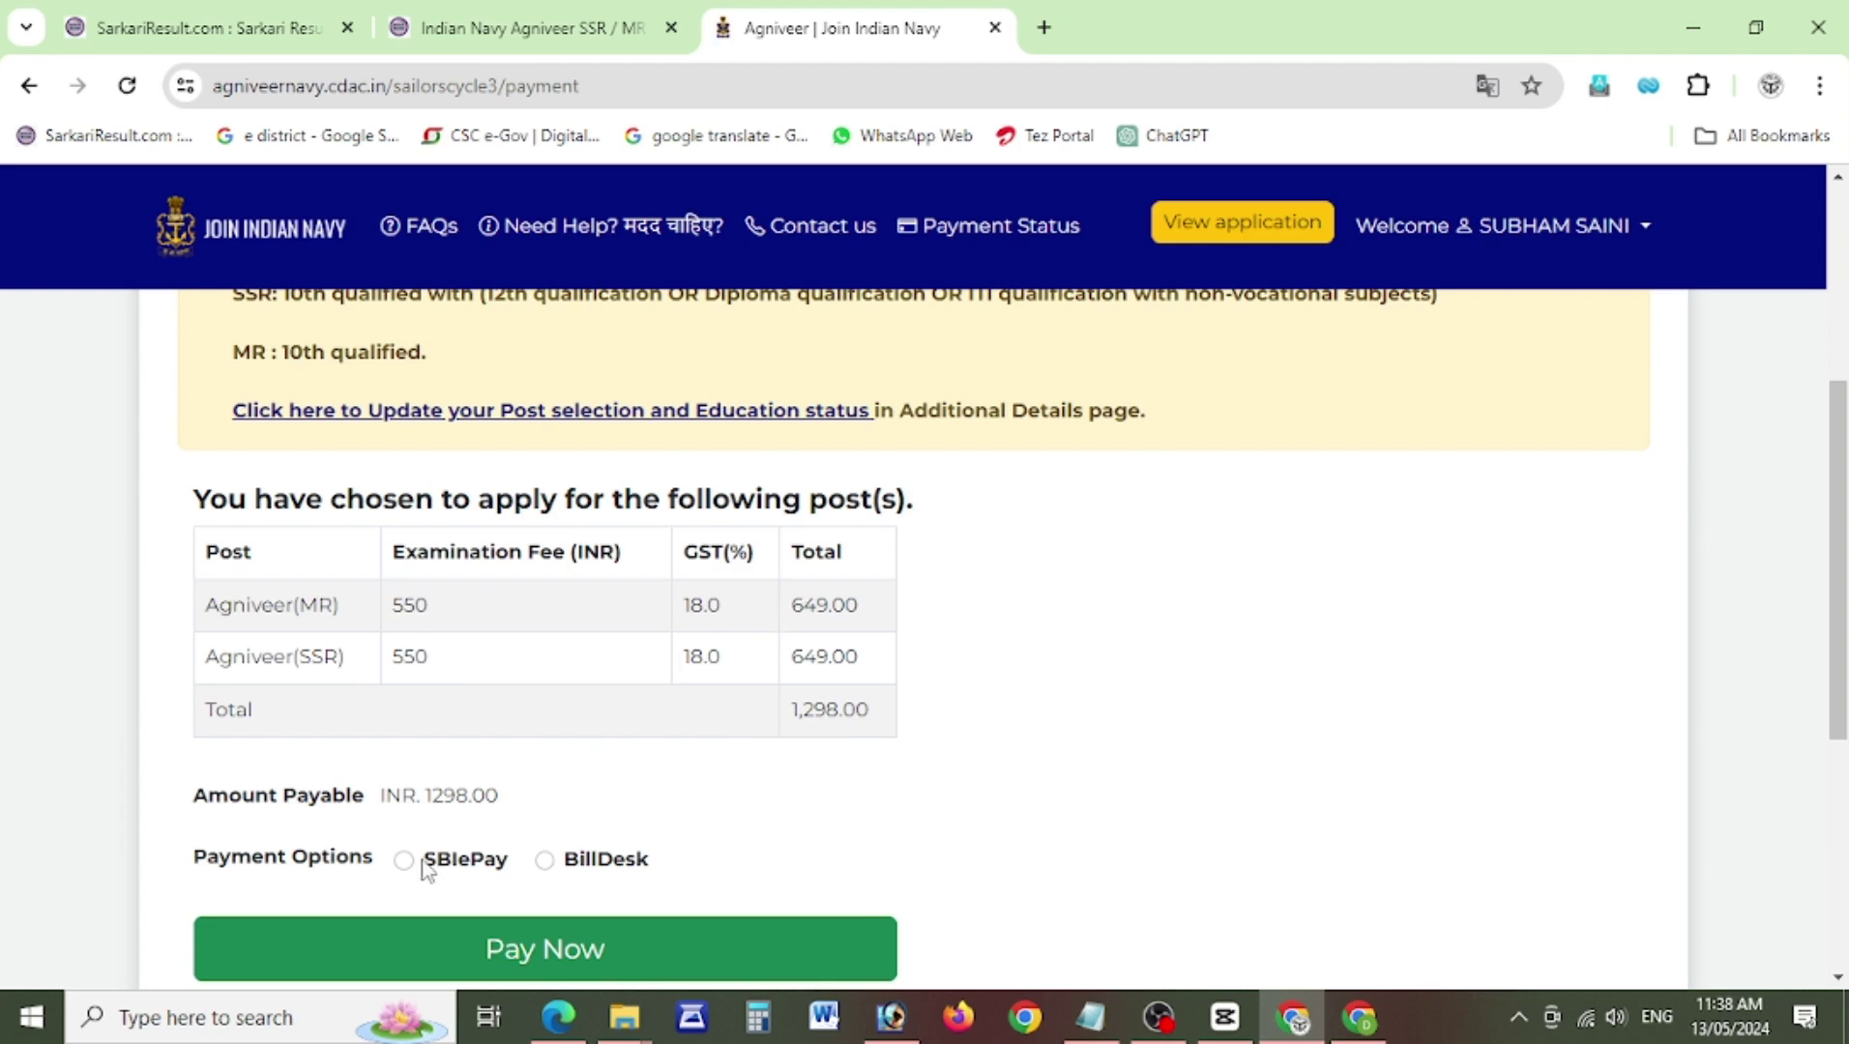
# Select SBIePay as the payment option and pay the INR 1298.00 fee.
pyautogui.click(523, 964)
pyautogui.press('space')
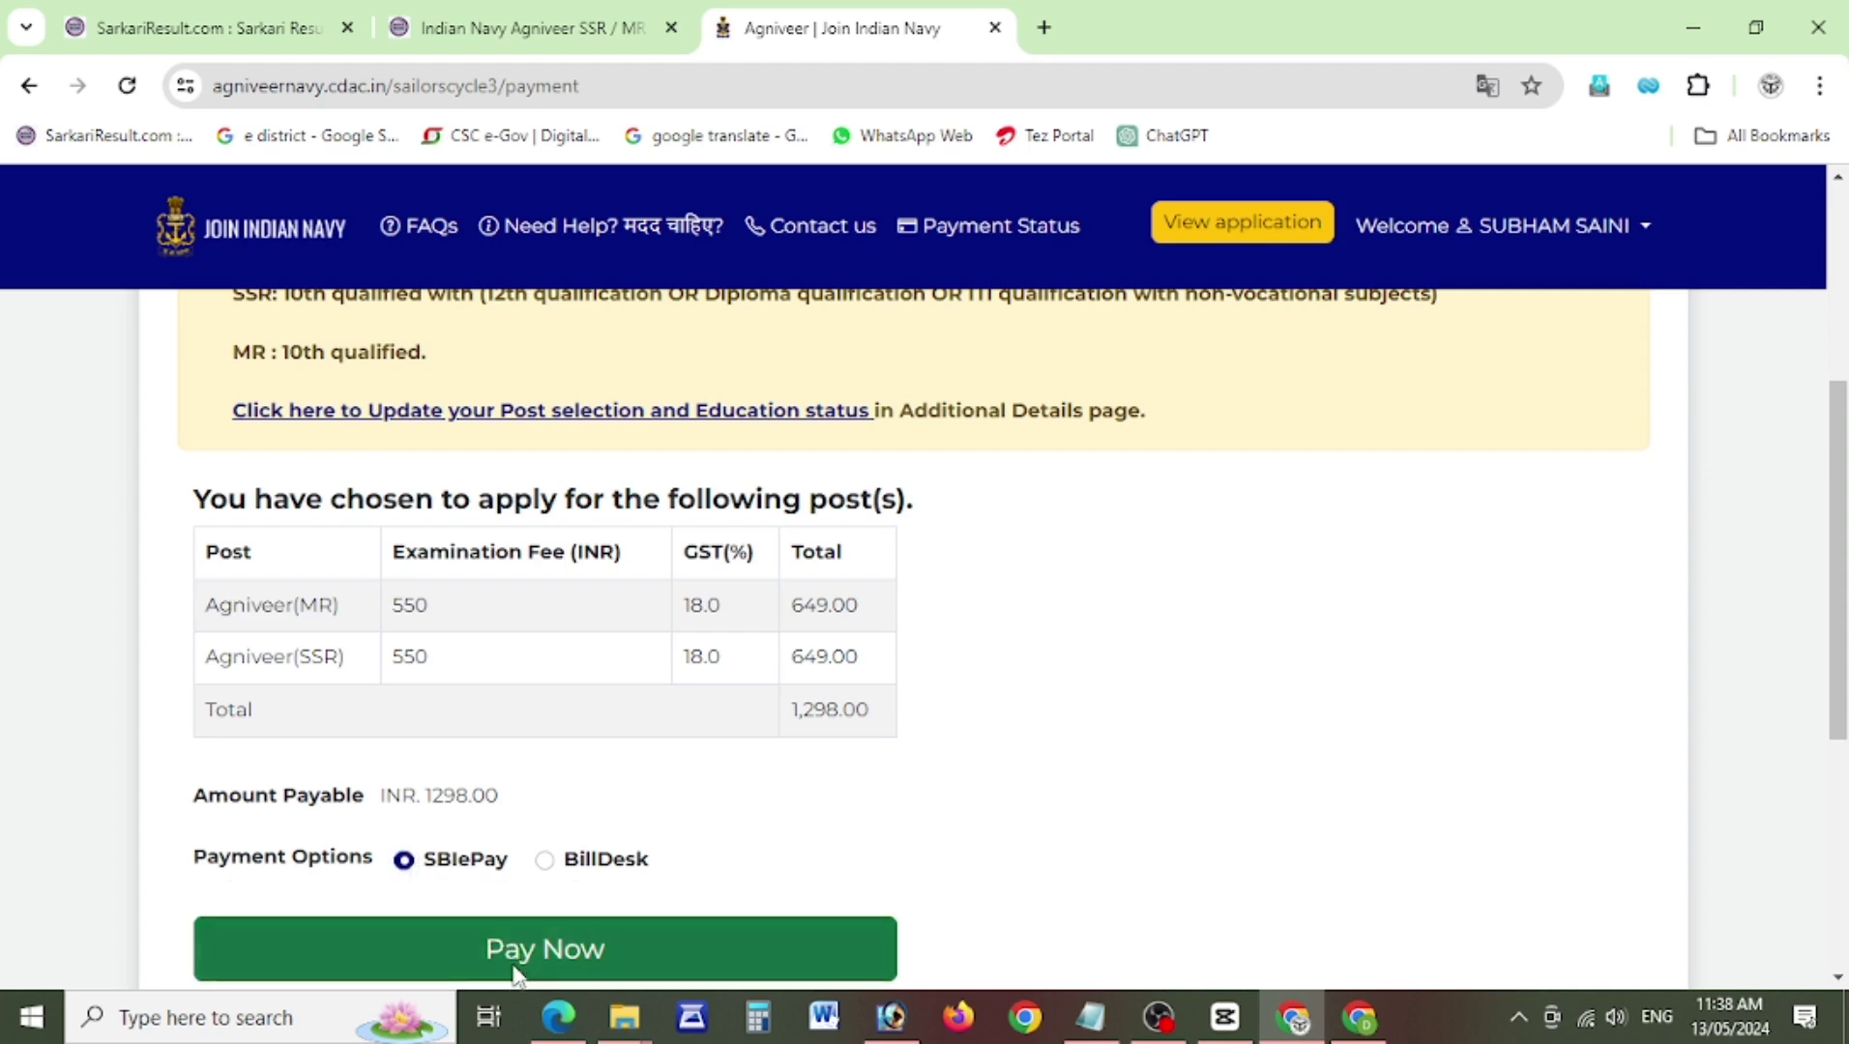
pyautogui.click(516, 970)
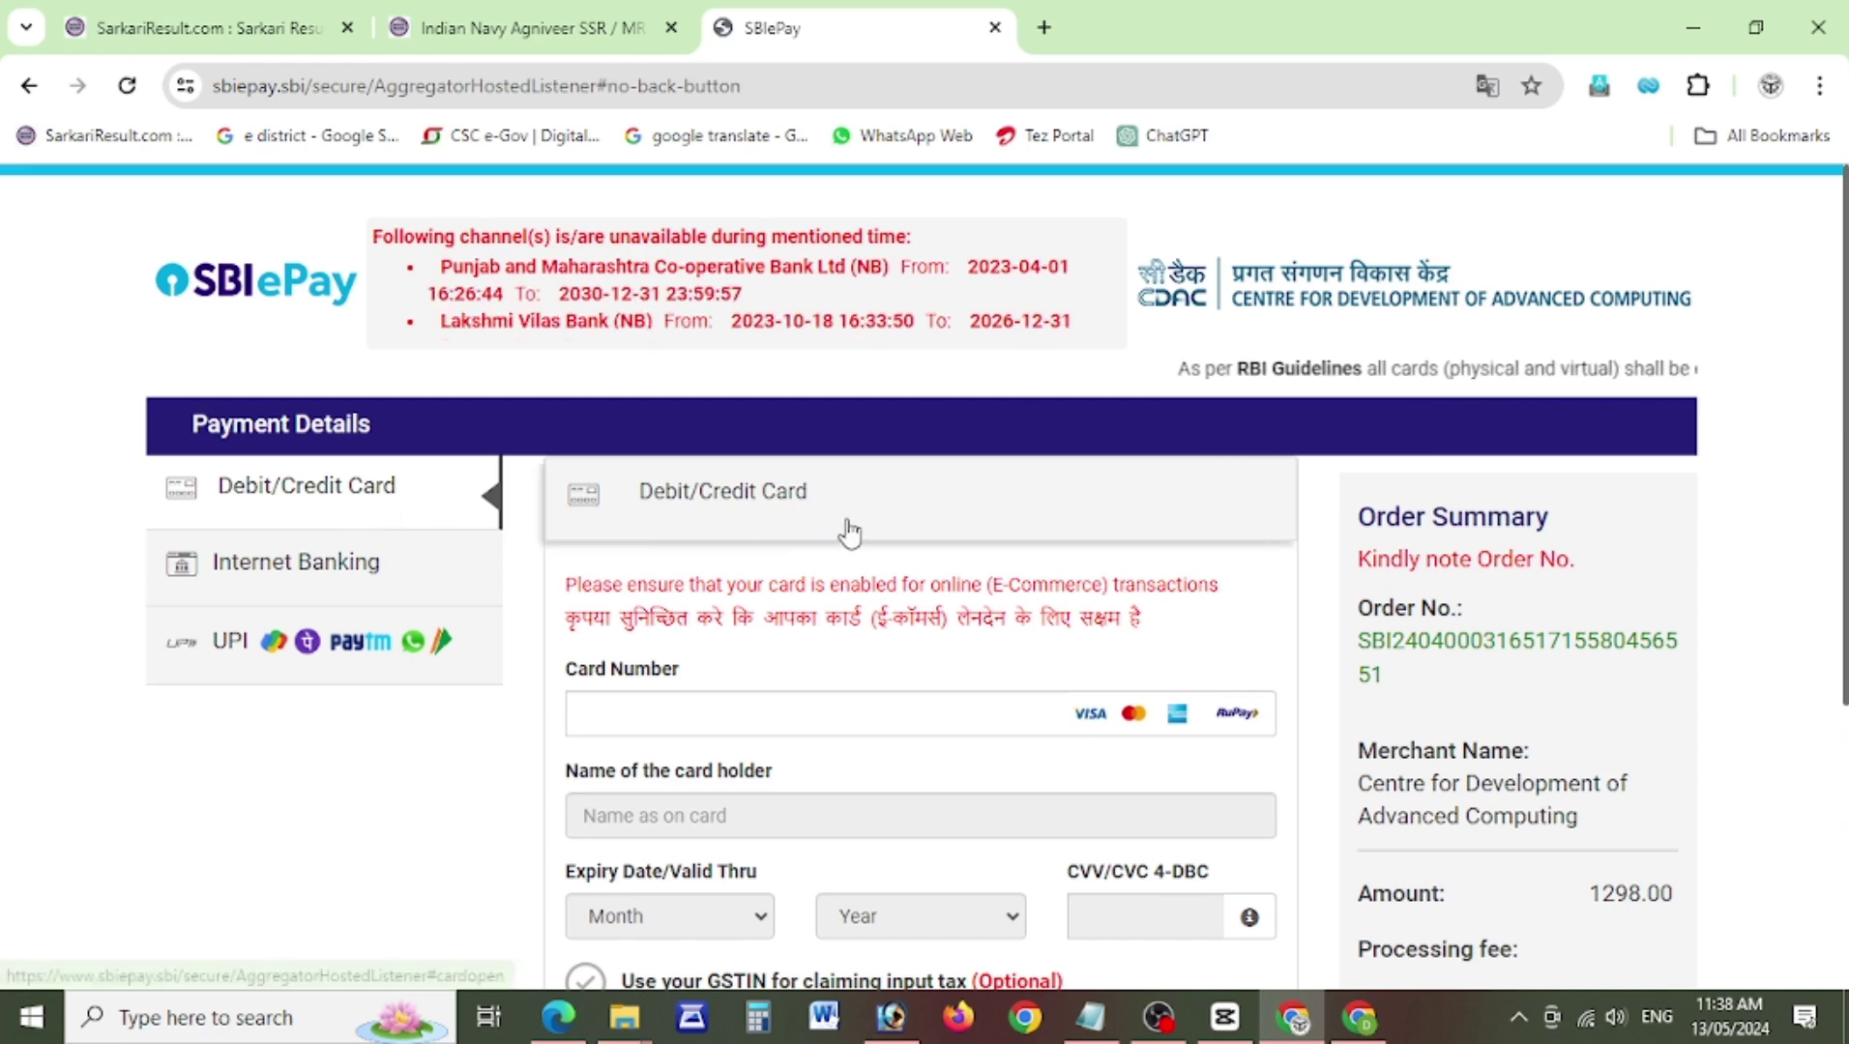
# Check the Internet Banking and UPI options, then return to Debit/Credit Card and start the card number.
pyautogui.click(284, 578)
pyautogui.click(274, 643)
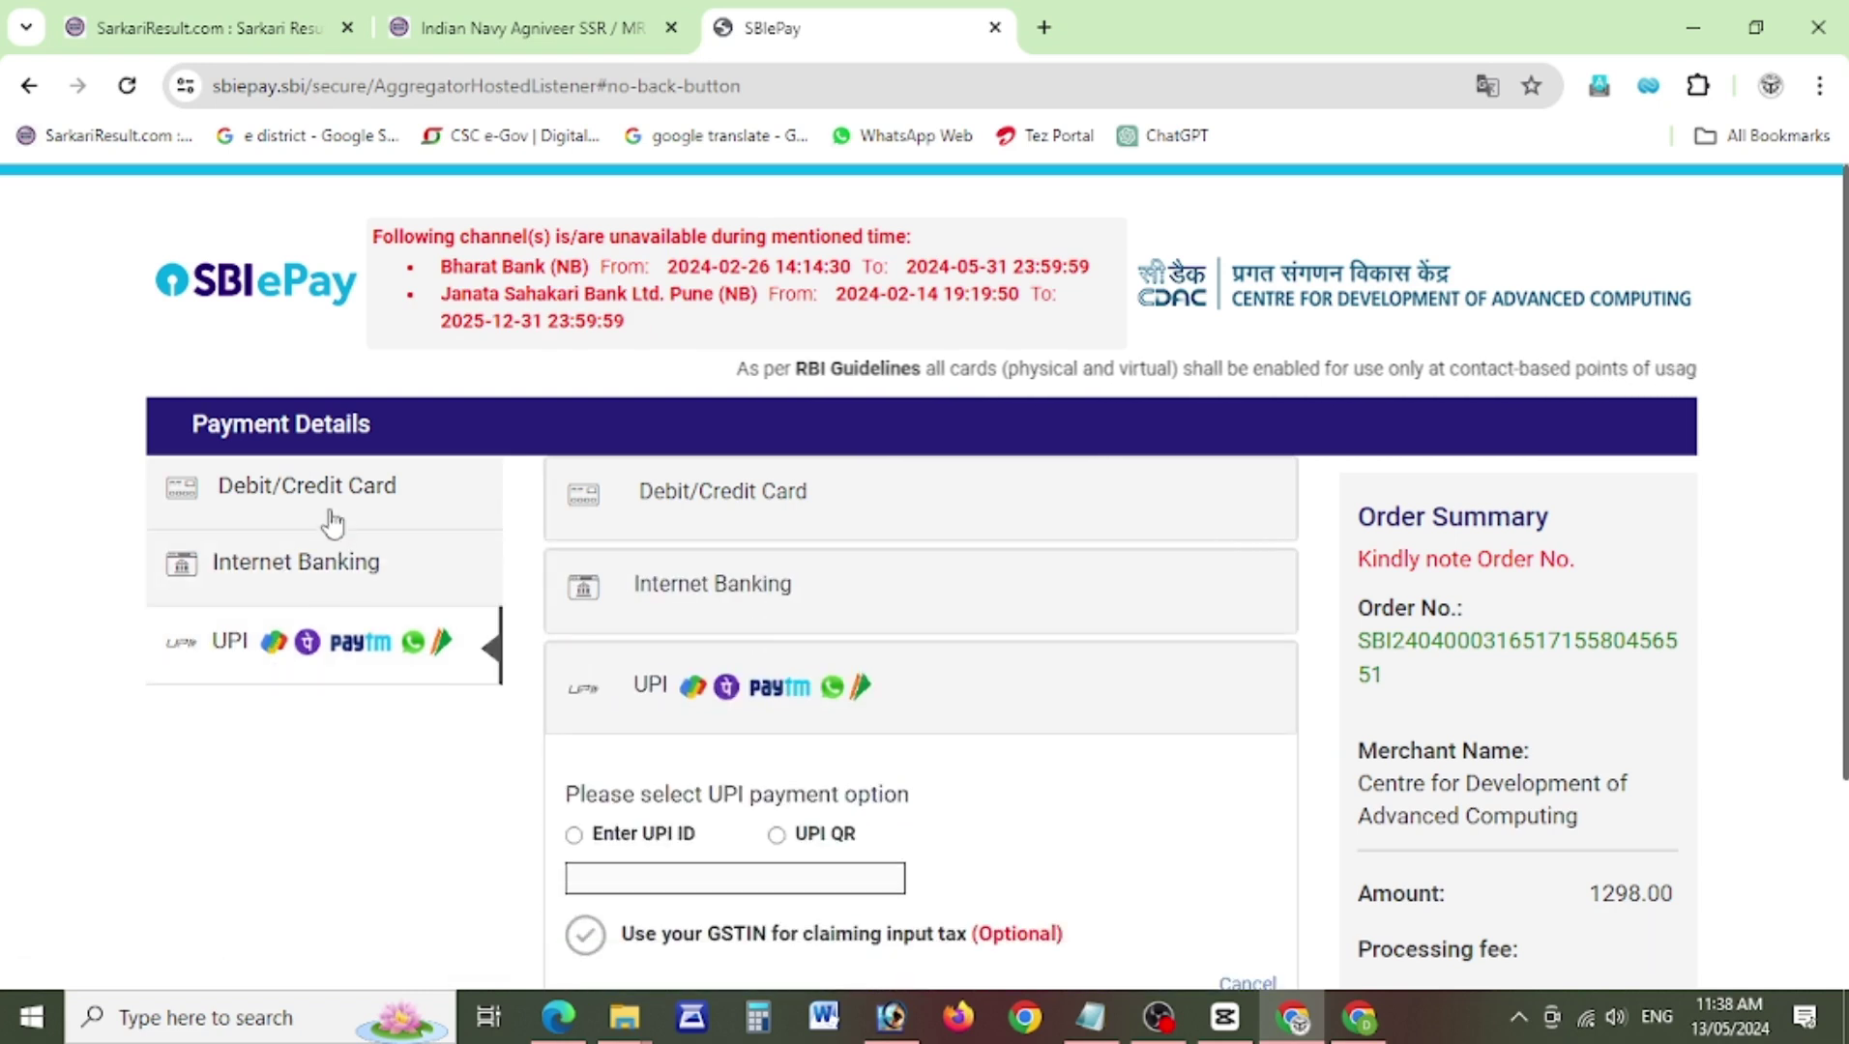
pyautogui.click(331, 517)
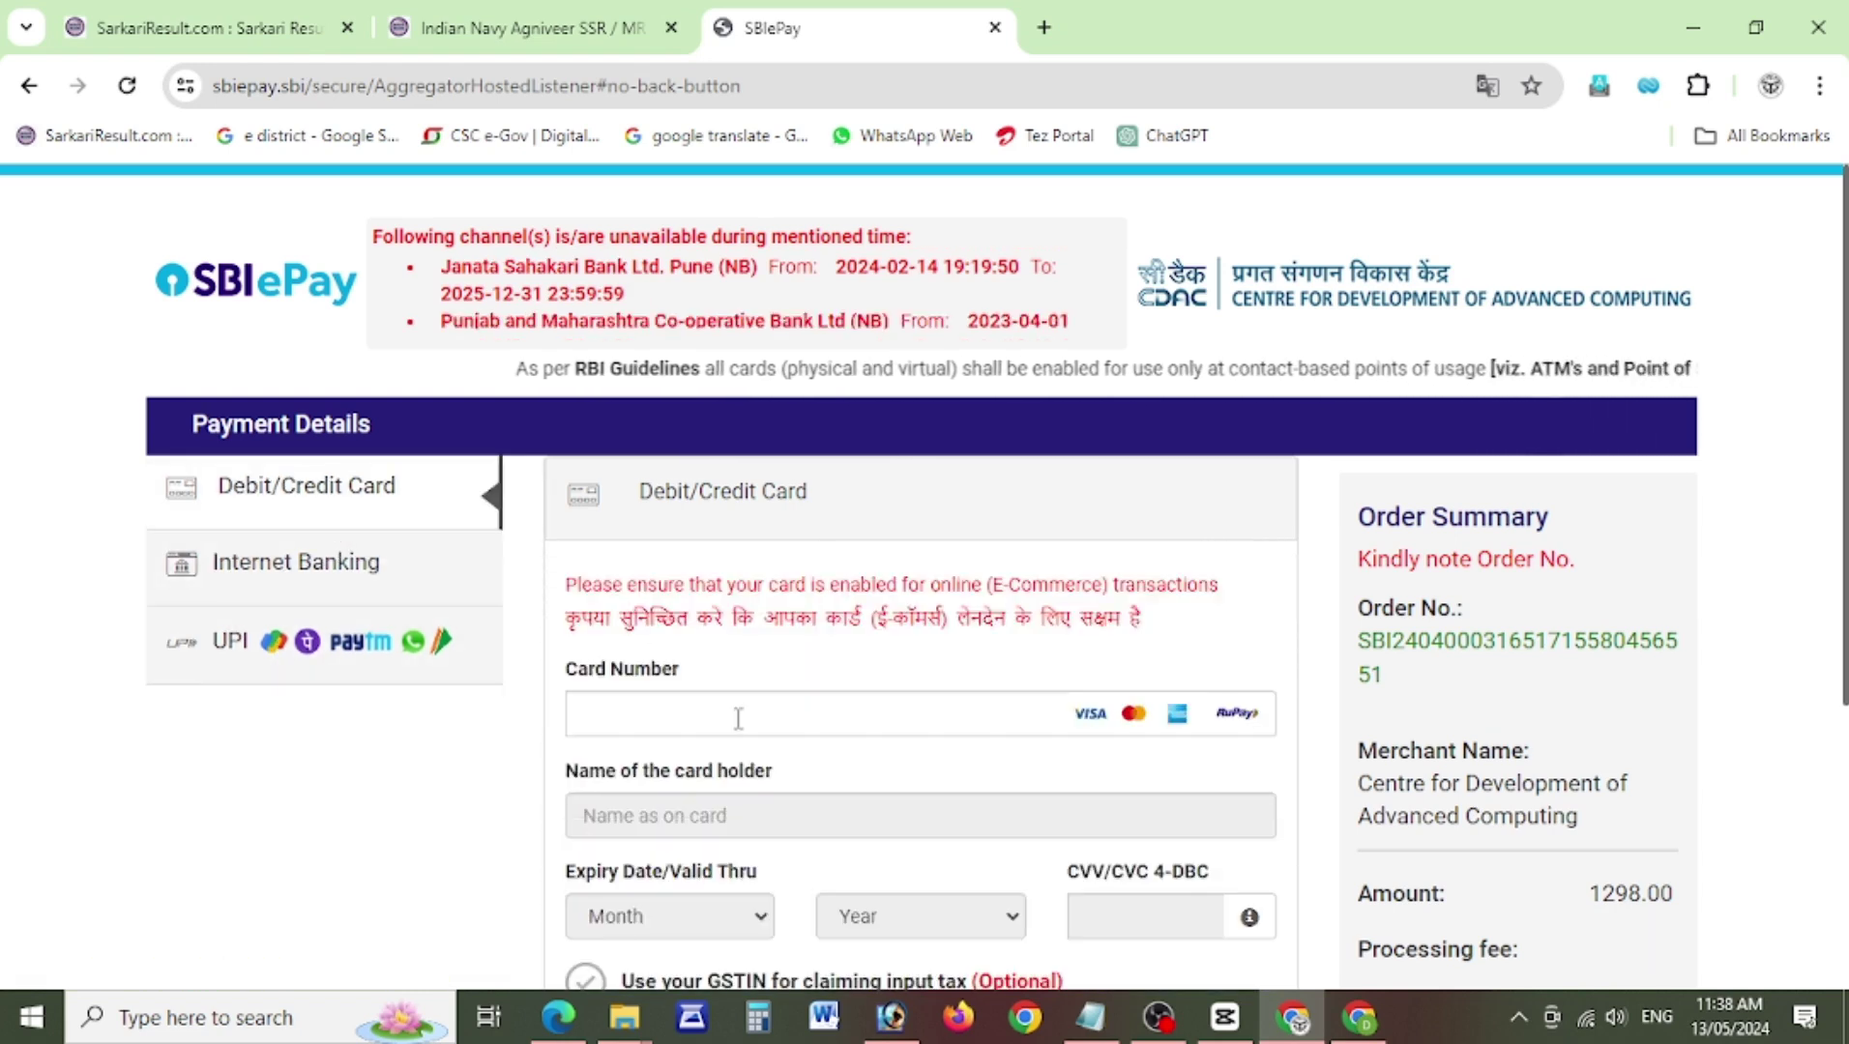
pyautogui.click(738, 718)
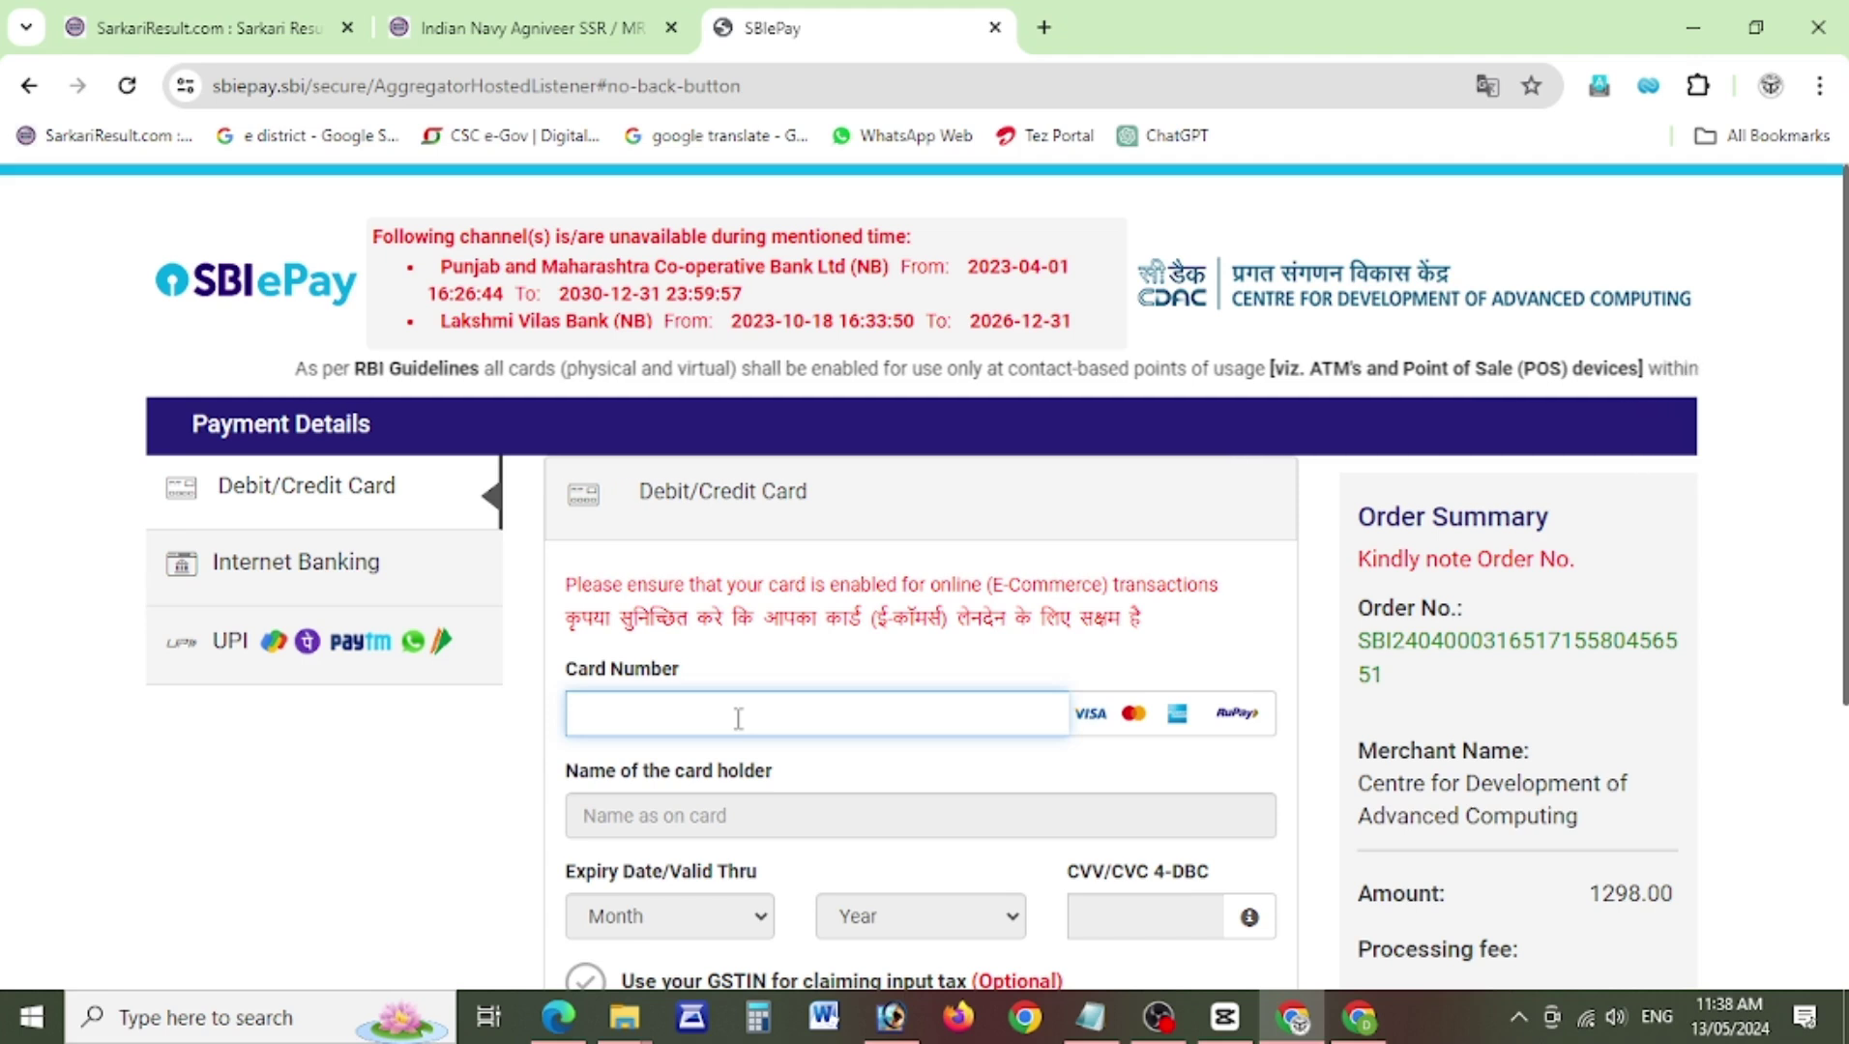